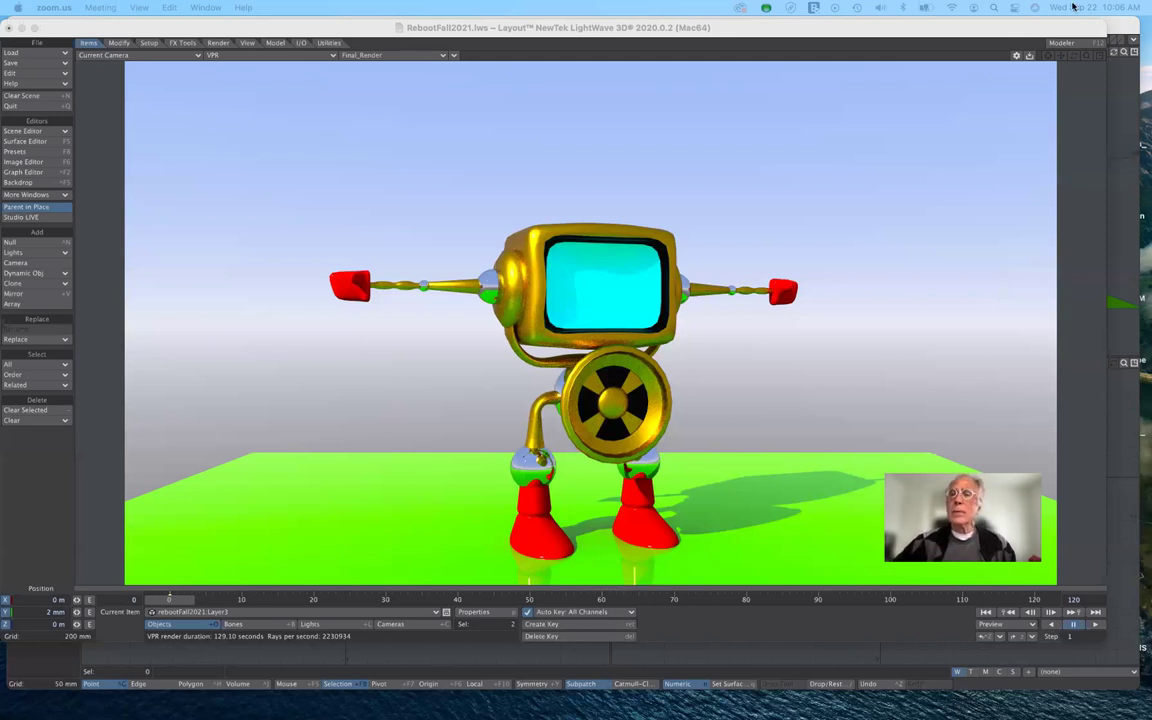
- Switch to Modeler to view the robot model in its four viewports, and return to Layout
click(931, 101)
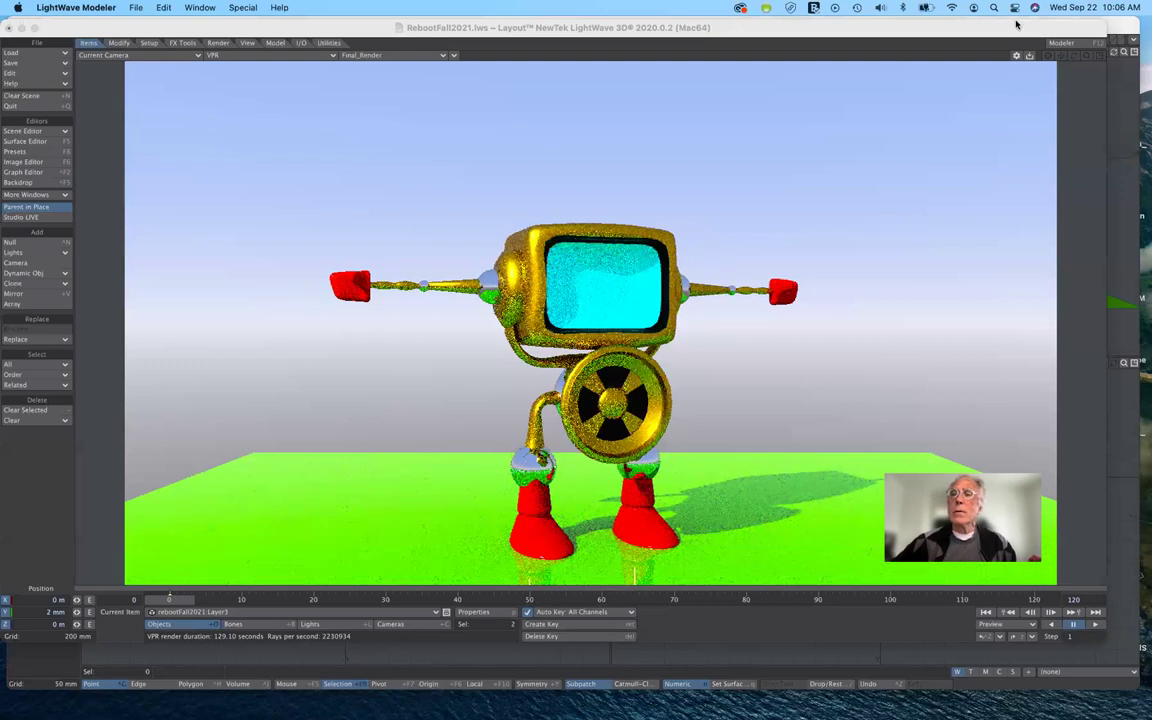
click(1061, 43)
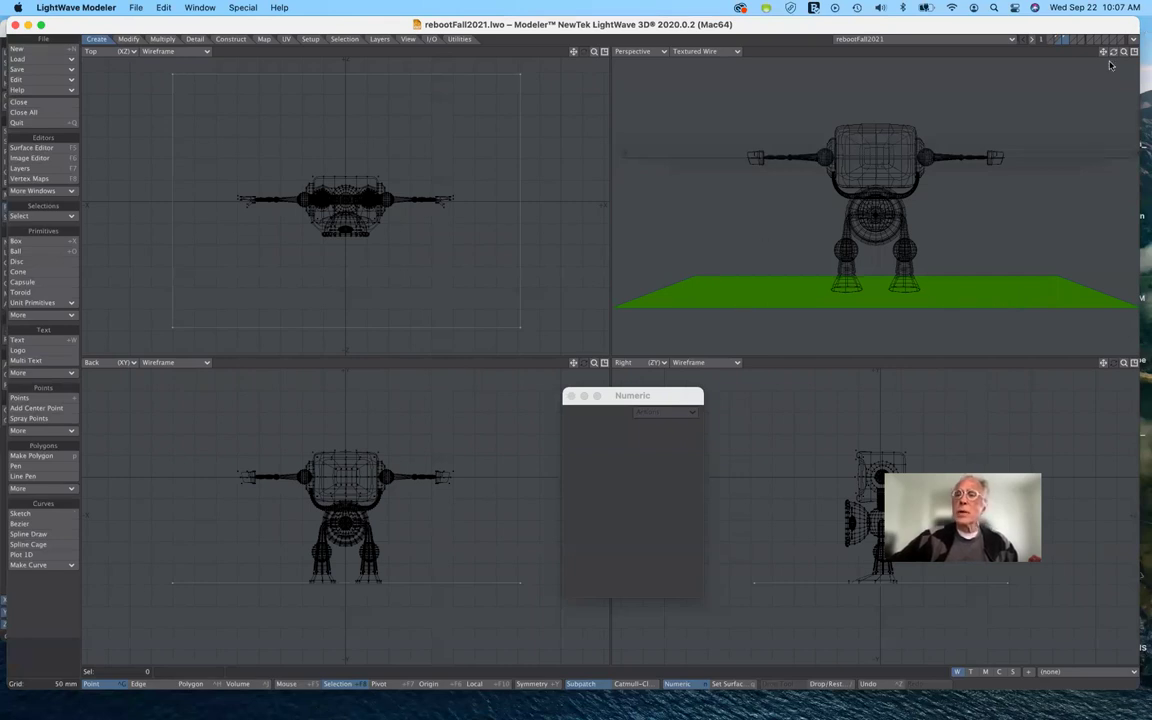
click(1133, 40)
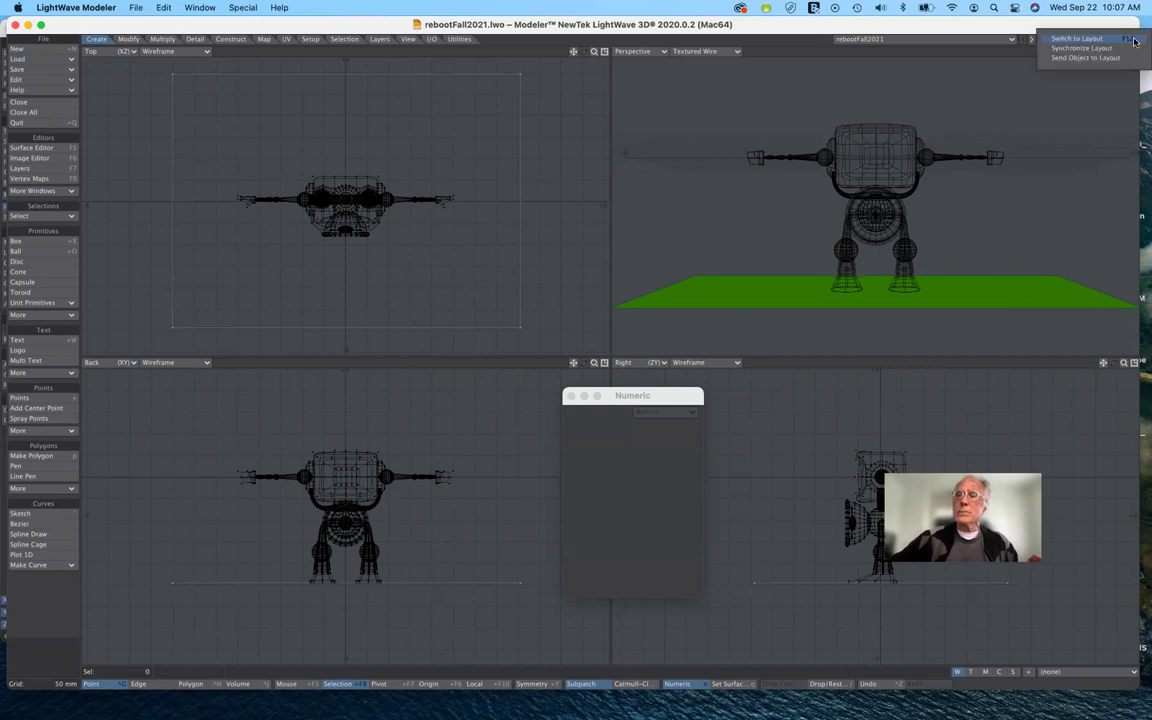
click(1070, 38)
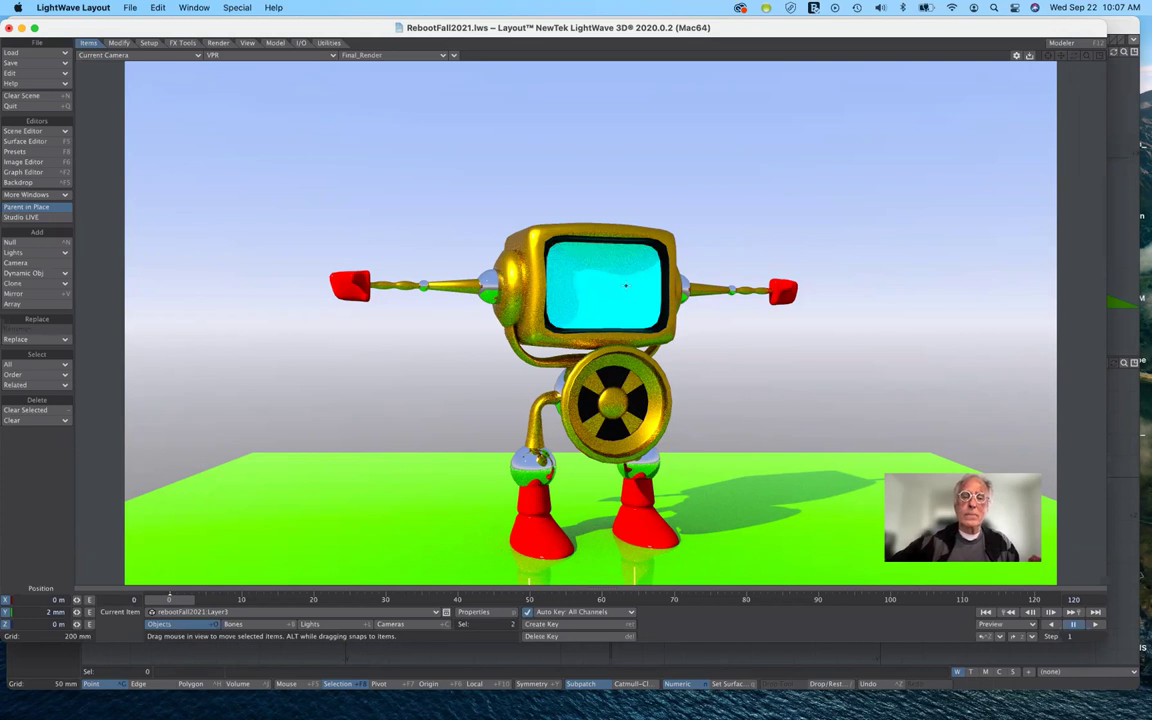
- Open the Surface Editor, select the screen surface, and open the texture editor for its color
click(45, 142)
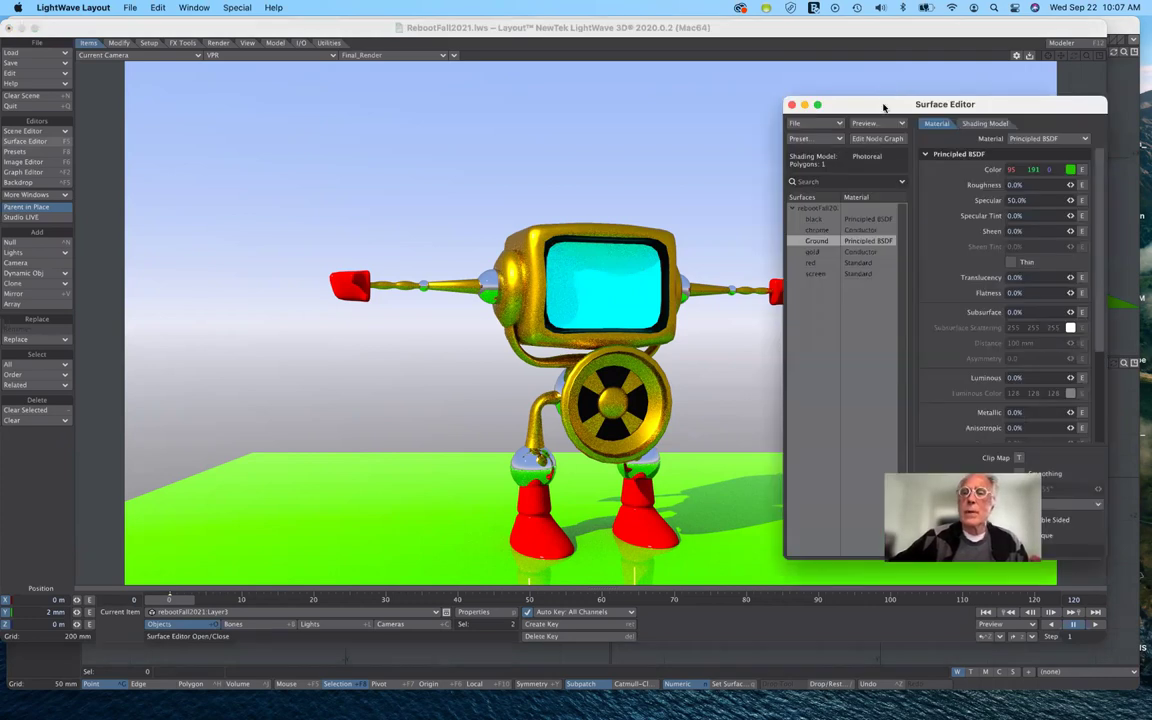
drag(888, 105, 910, 61)
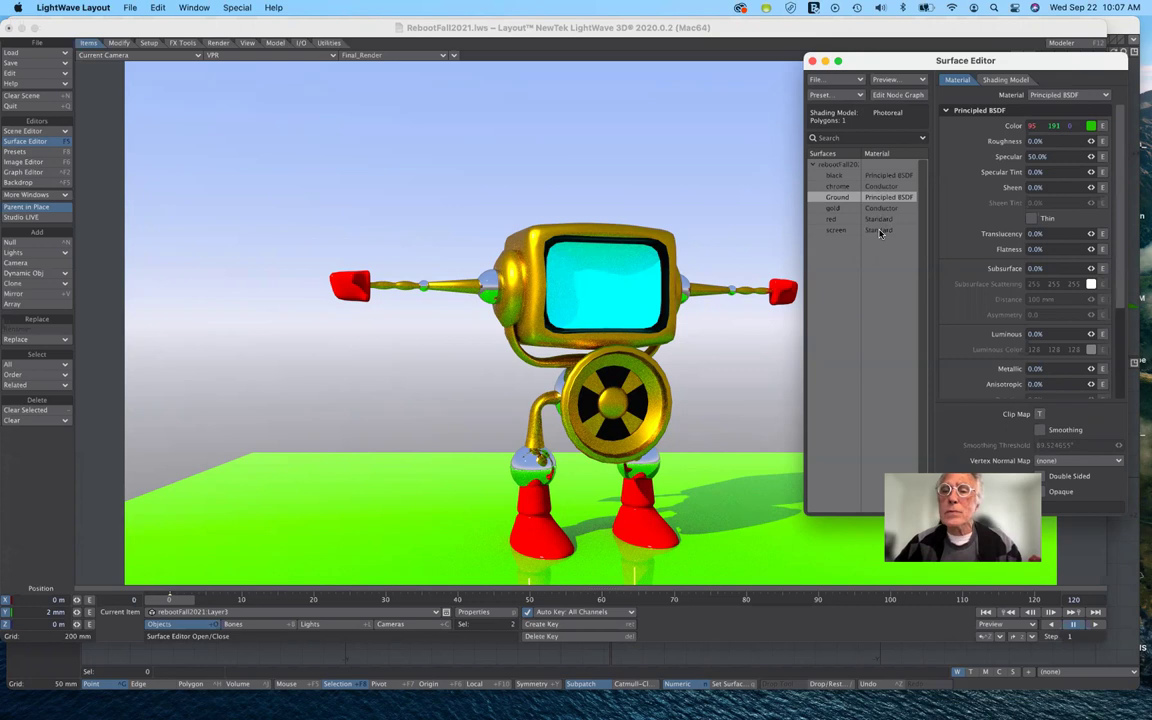
click(907, 269)
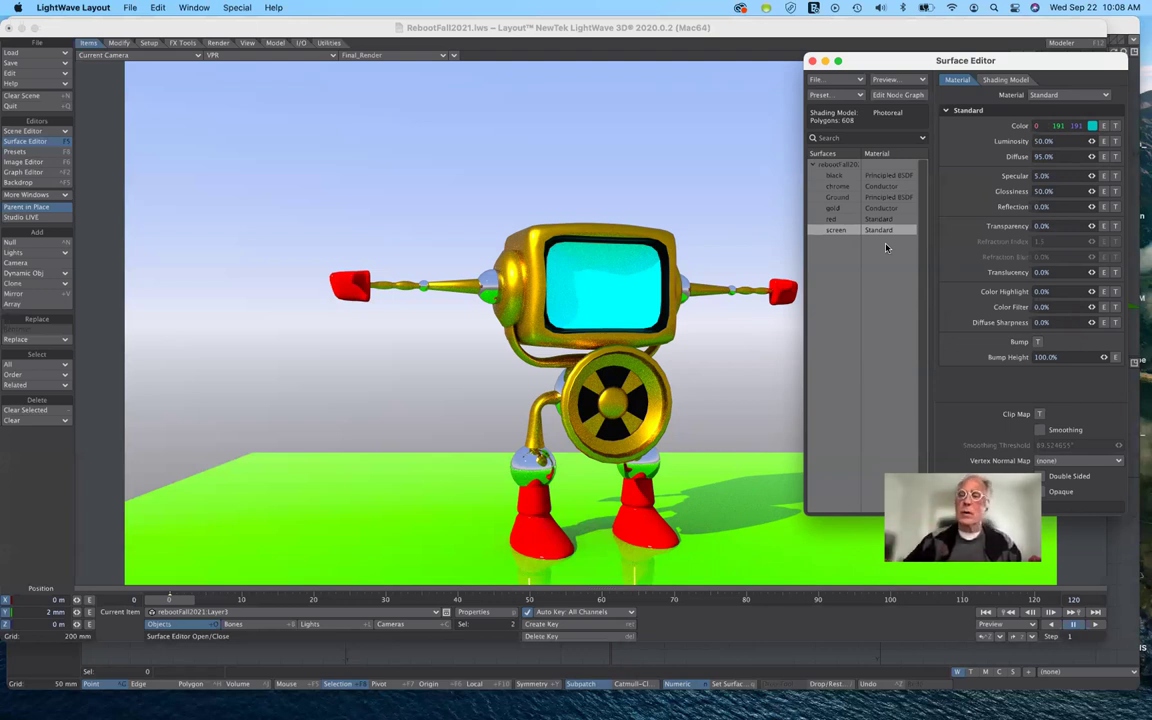
click(1117, 128)
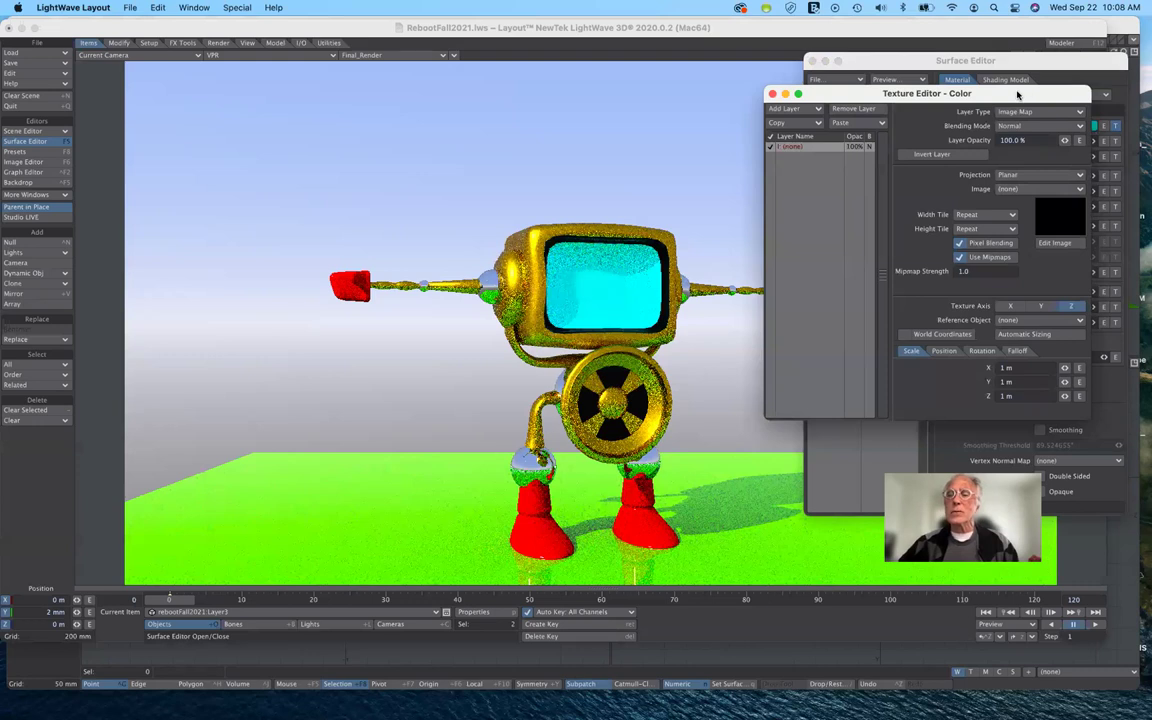
drag(1026, 95, 1008, 92)
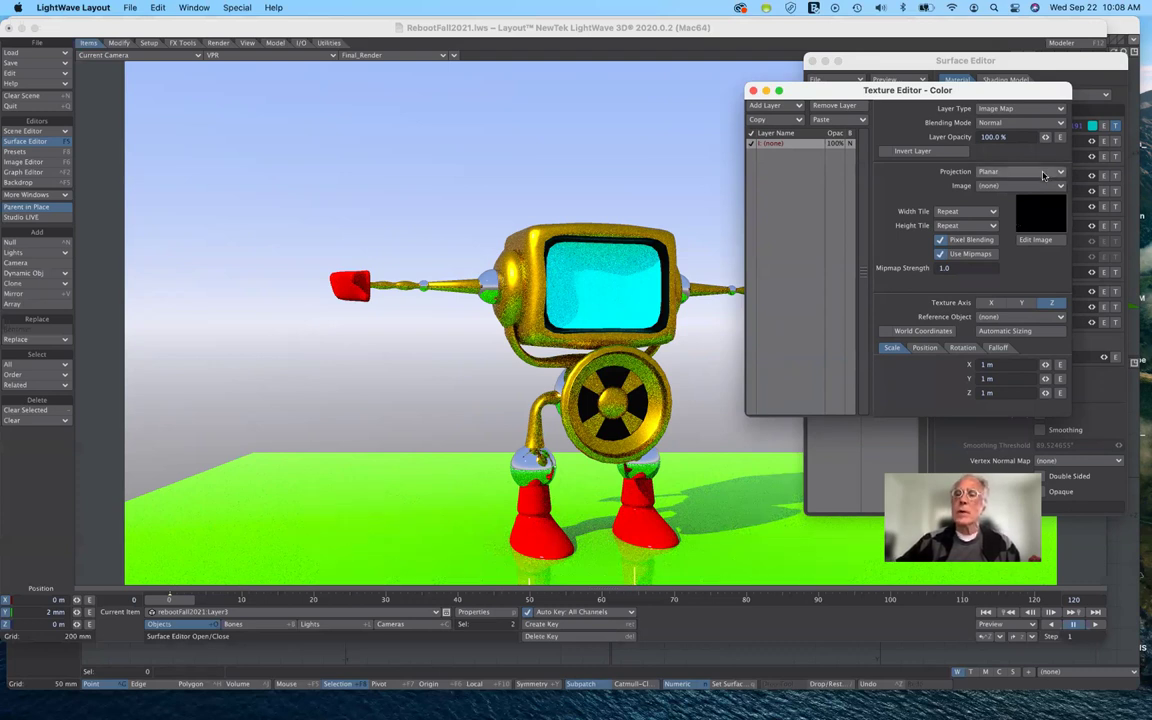
- Keep the color texture's projection Planar and load mikesEyes.jpg from the contentFall2021 folder as its image
click(1043, 175)
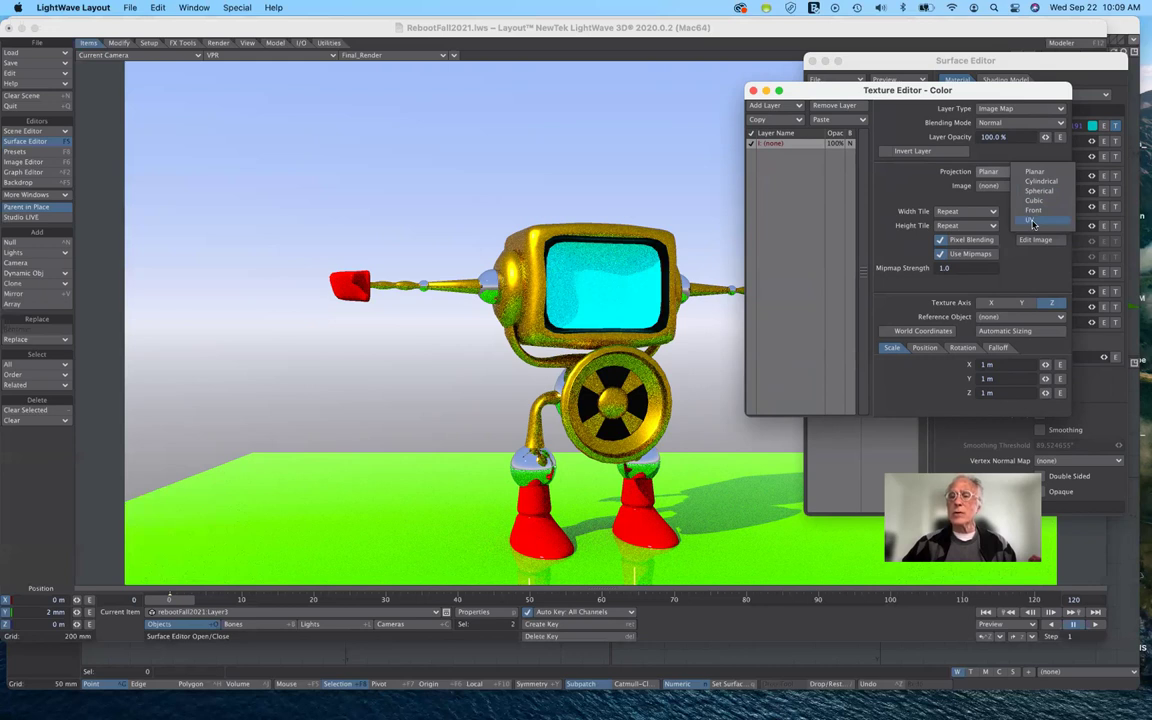
click(1033, 172)
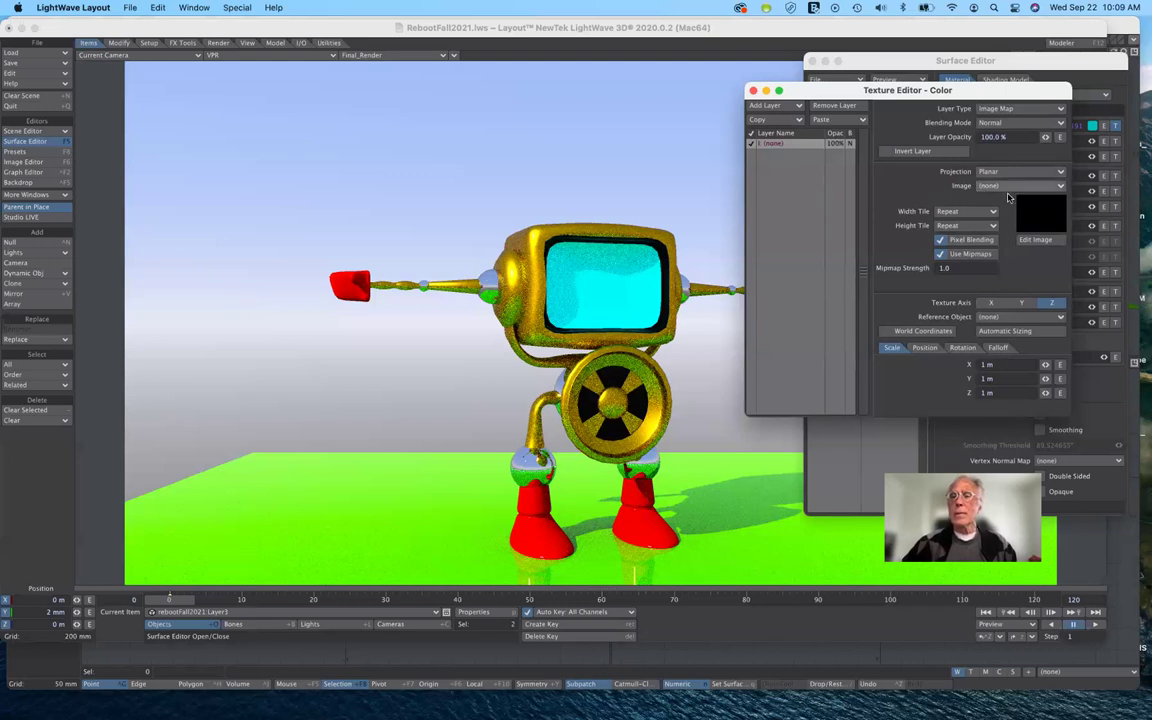
click(1010, 190)
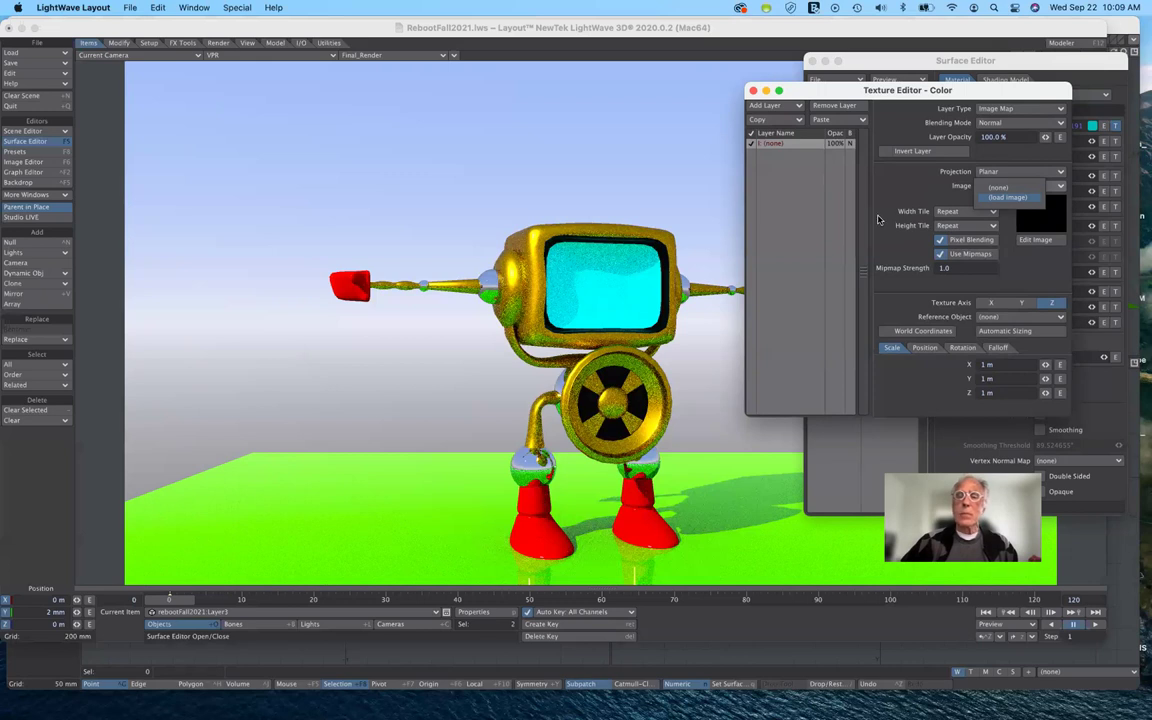
key(Return)
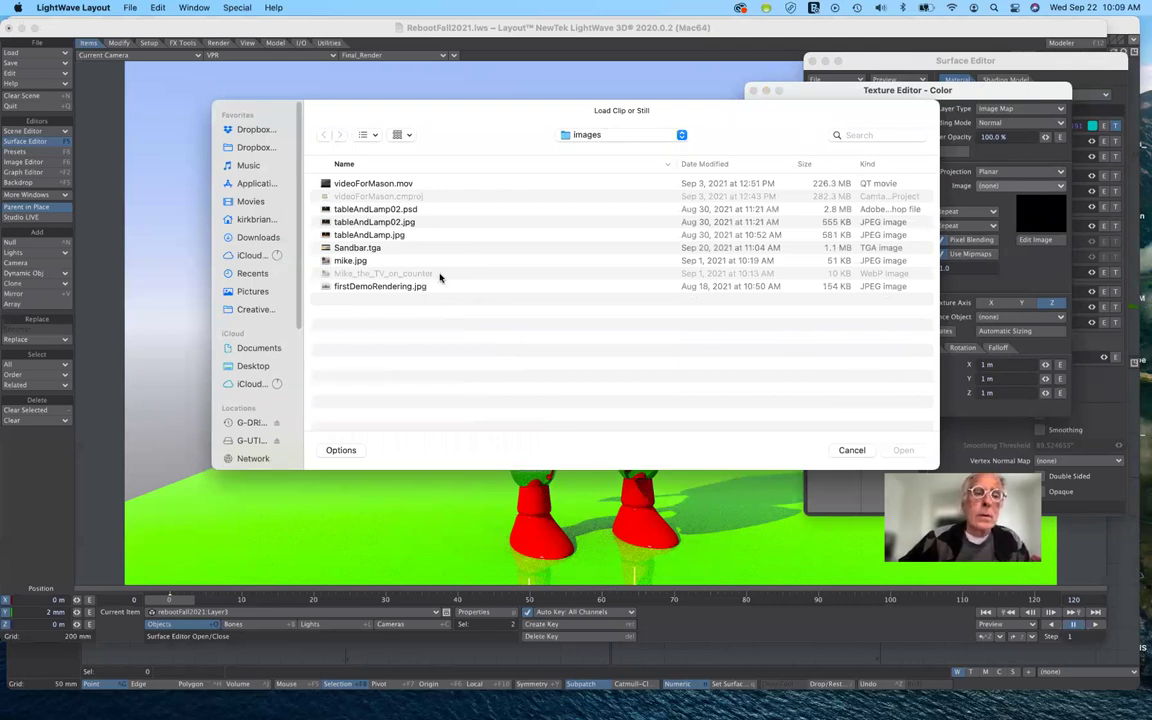
click(581, 135)
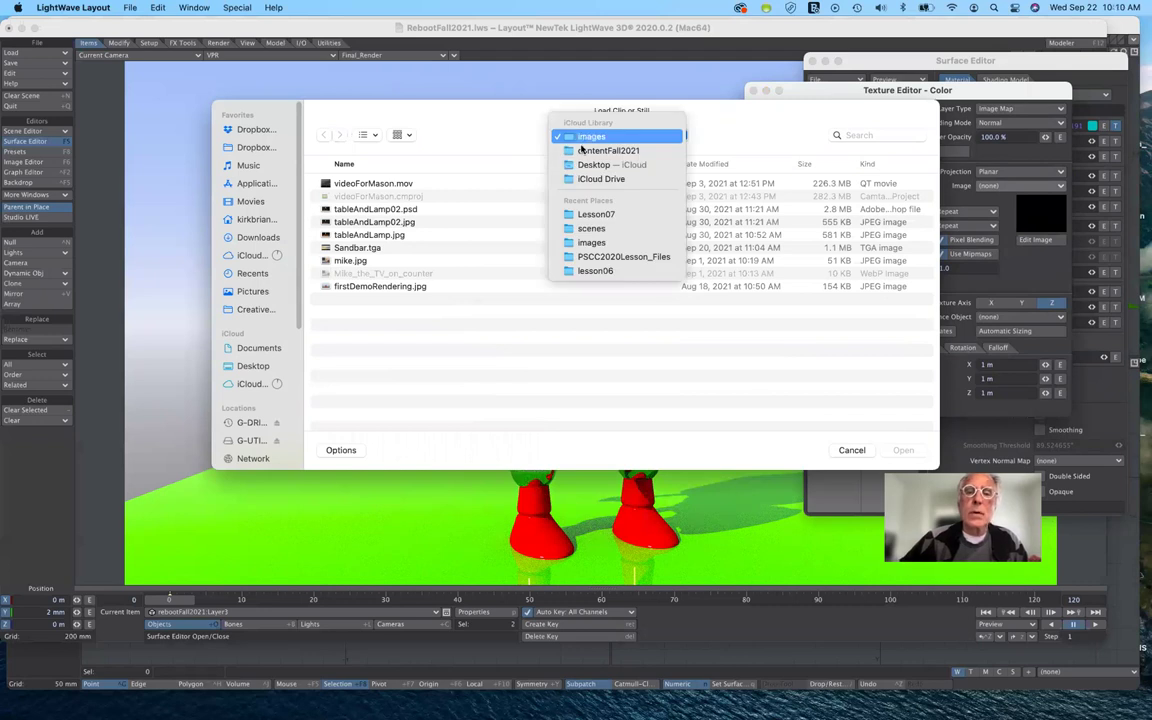
click(595, 150)
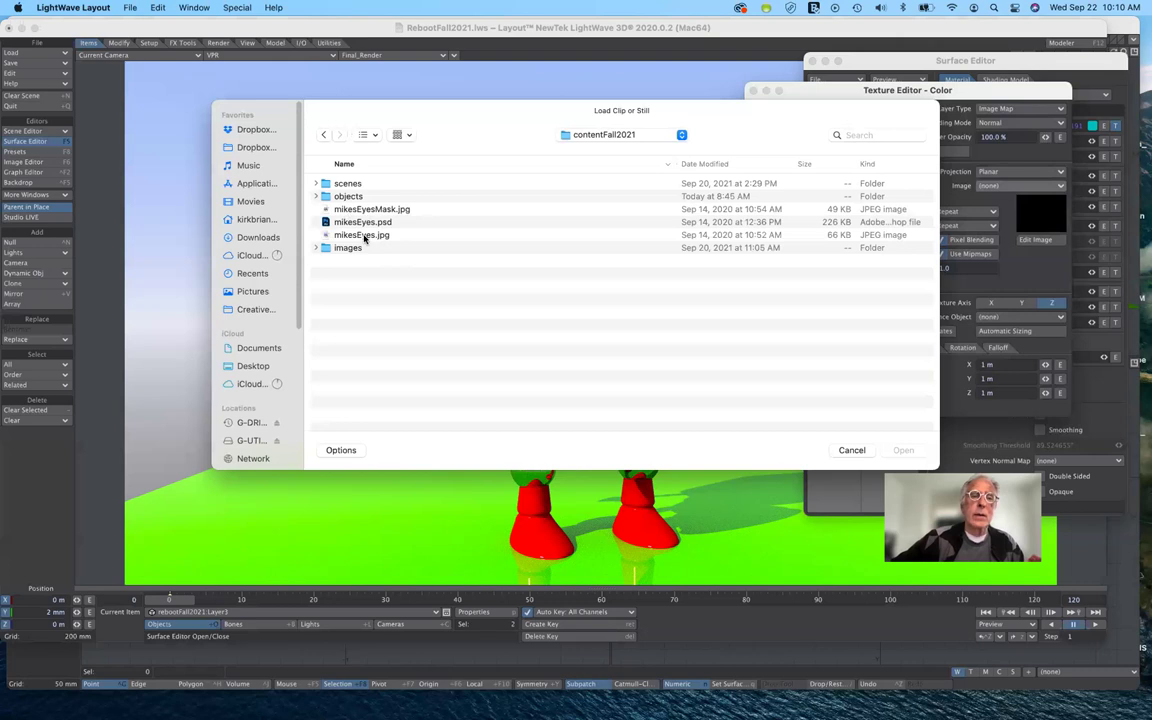
click(365, 236)
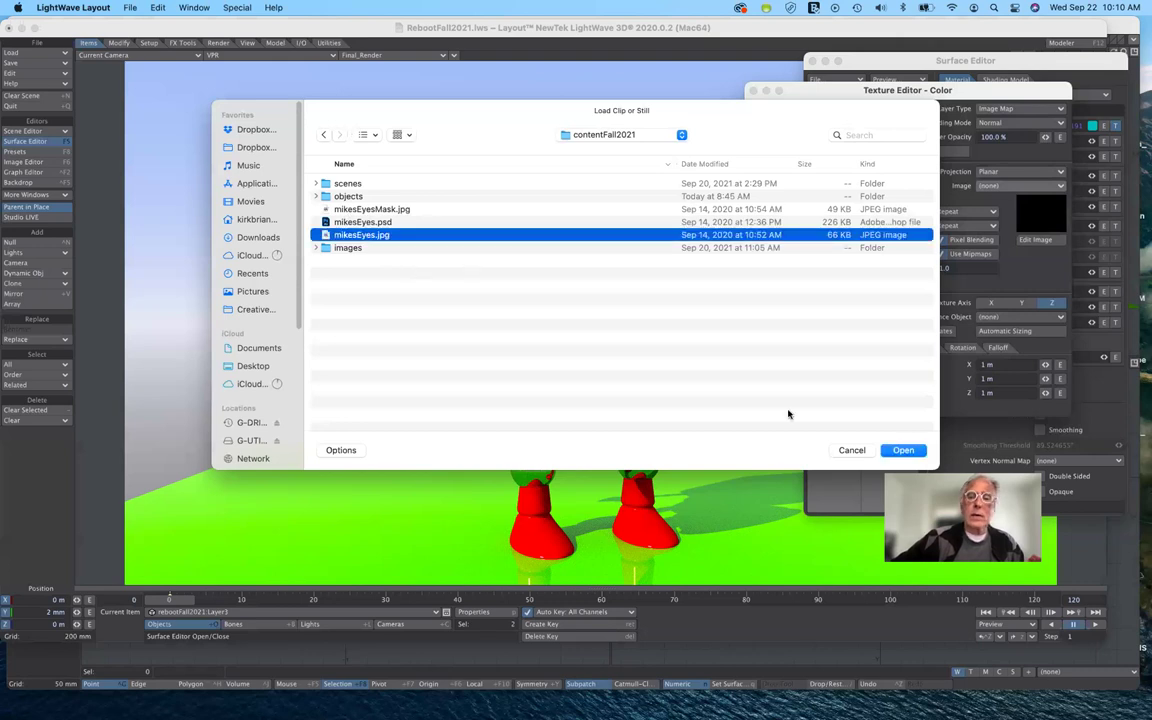
click(905, 451)
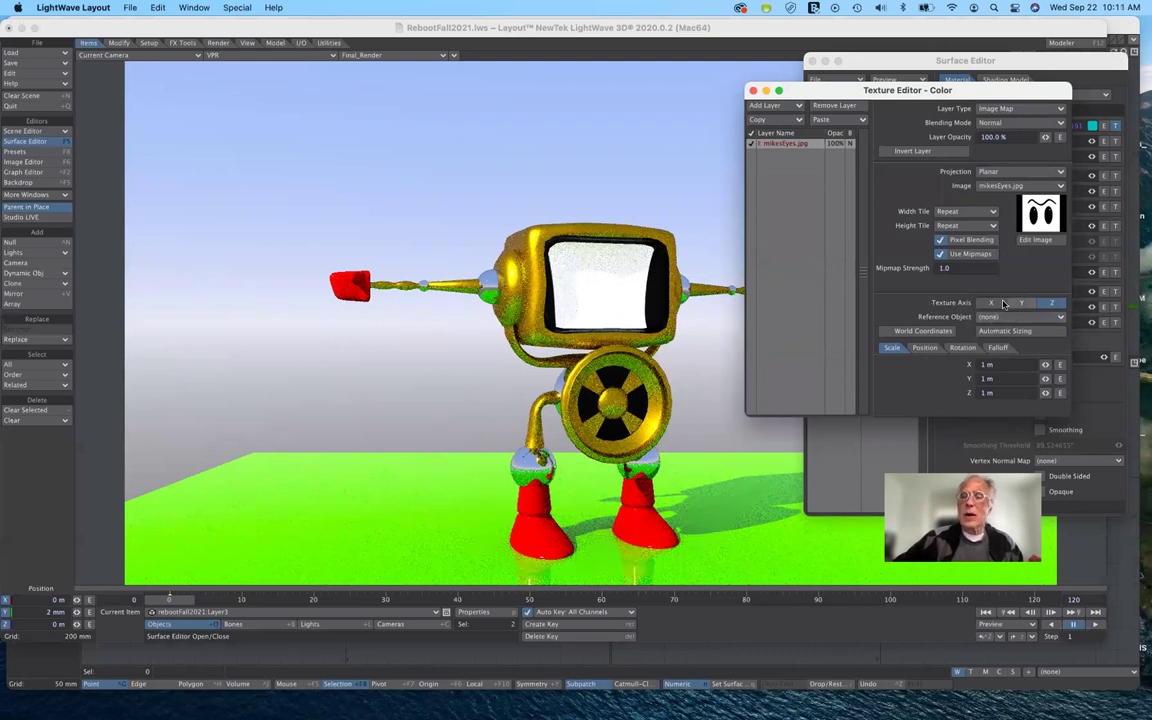
- Set both the width tile and height tile of the eyes image to Reset
click(975, 214)
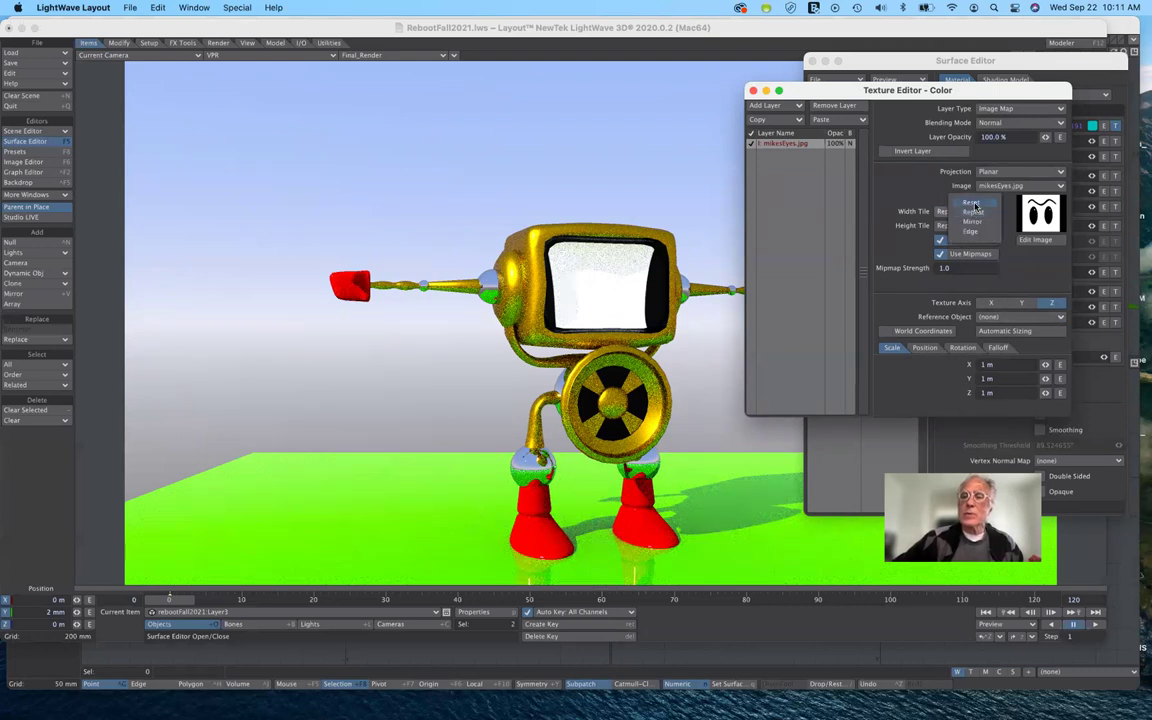
click(970, 203)
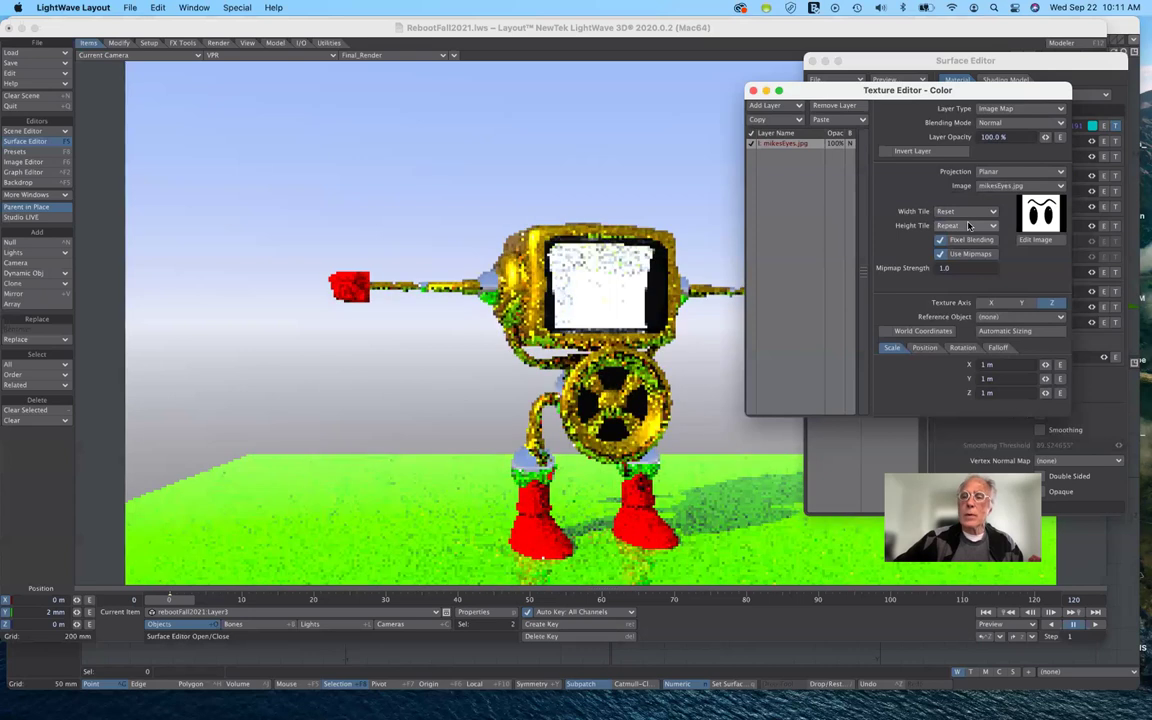
click(968, 223)
click(962, 211)
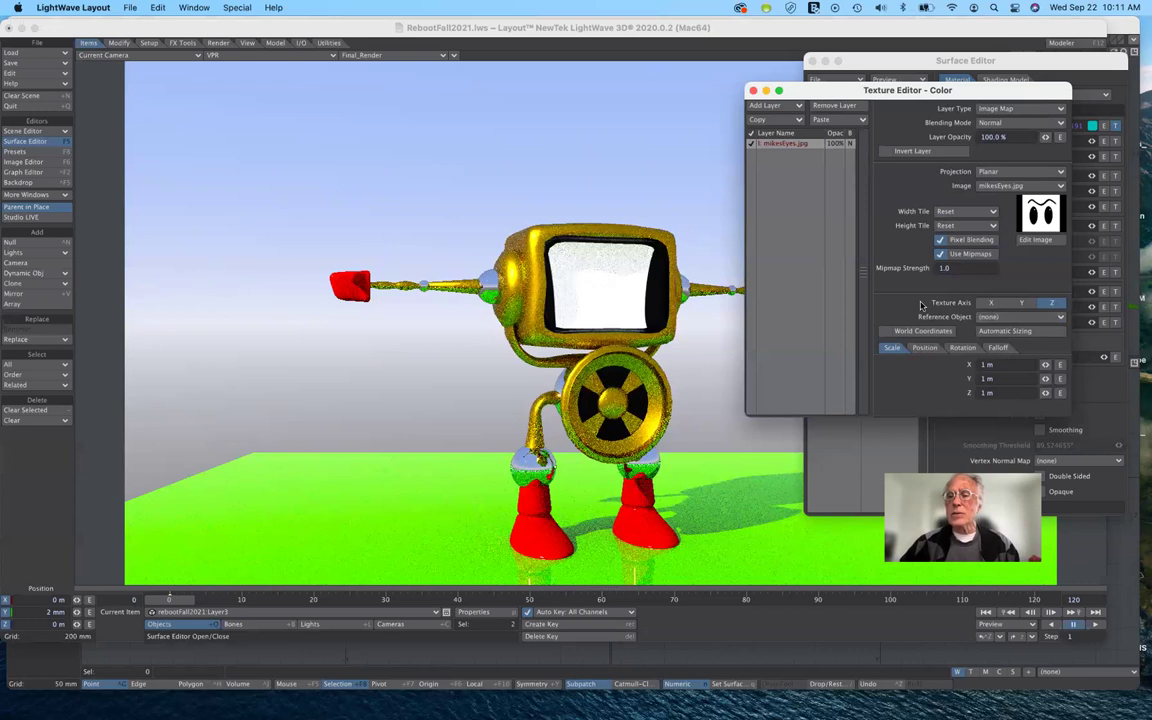
- Try the Y and X texture axes, return to Z, and apply automatic sizing to fit the eyes image to the screen
click(1002, 305)
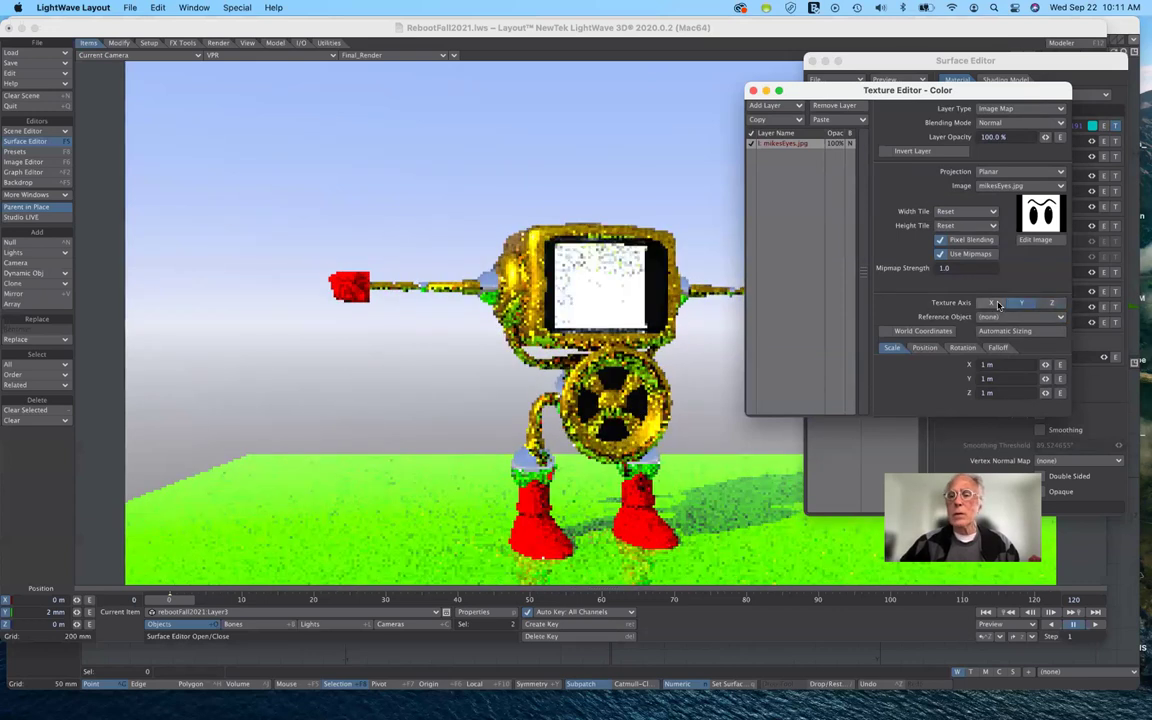
click(996, 304)
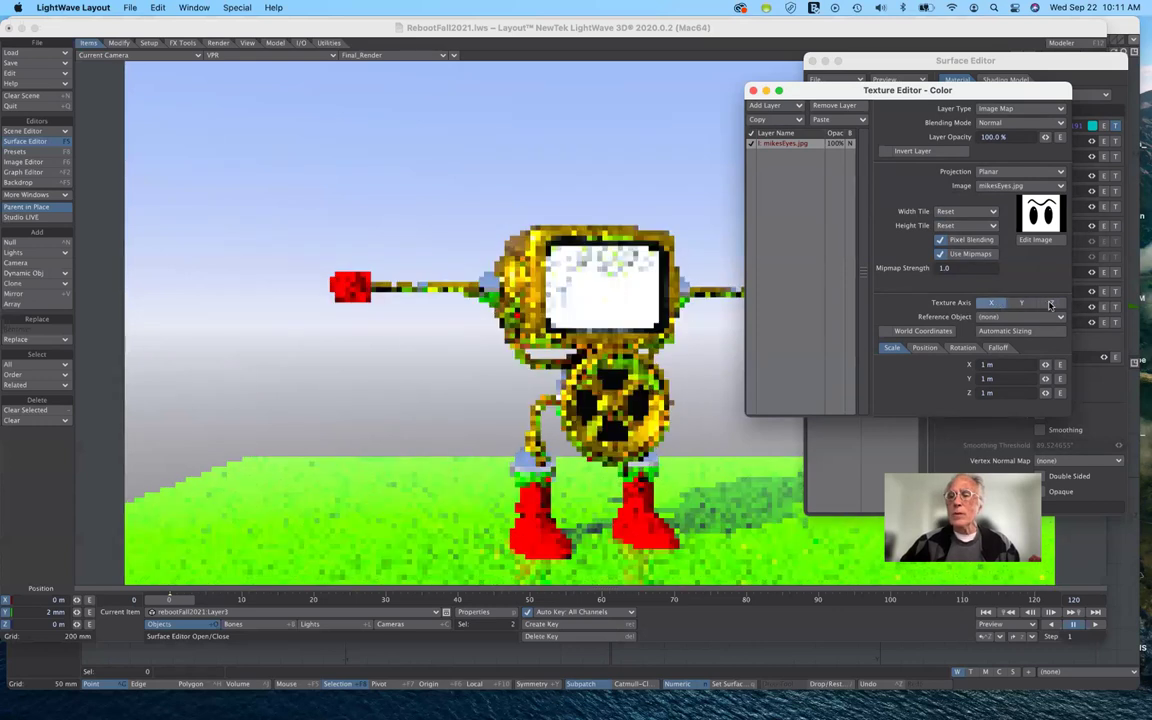
click(1051, 303)
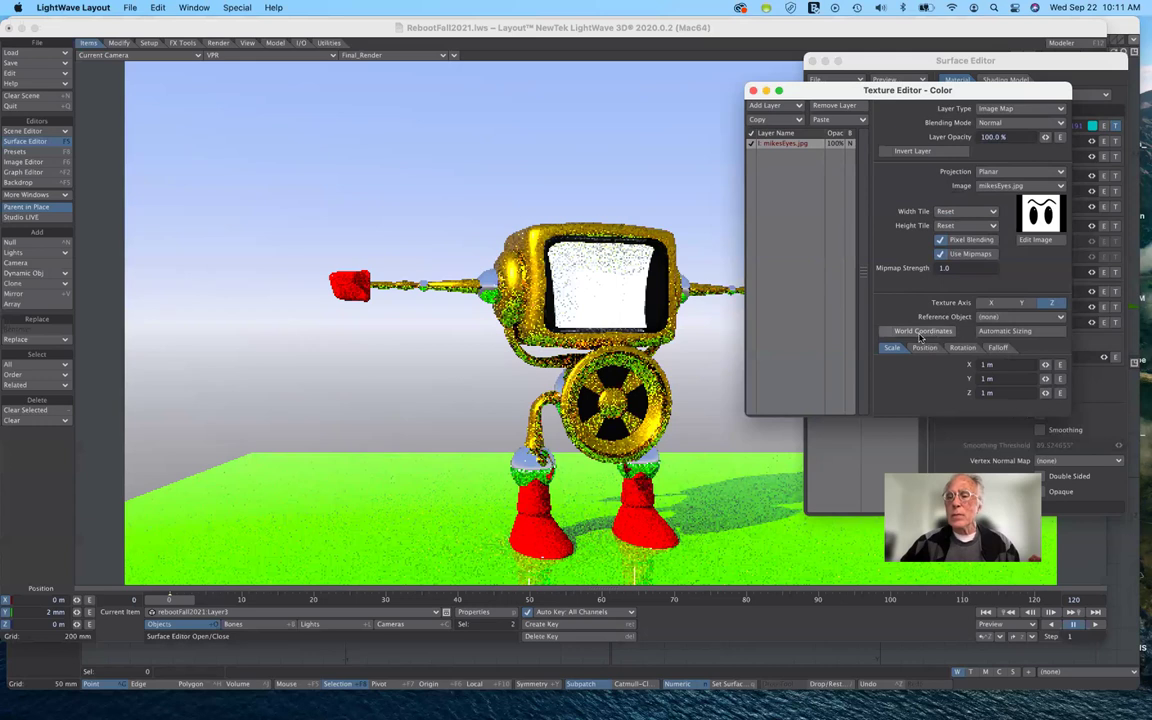
click(1007, 331)
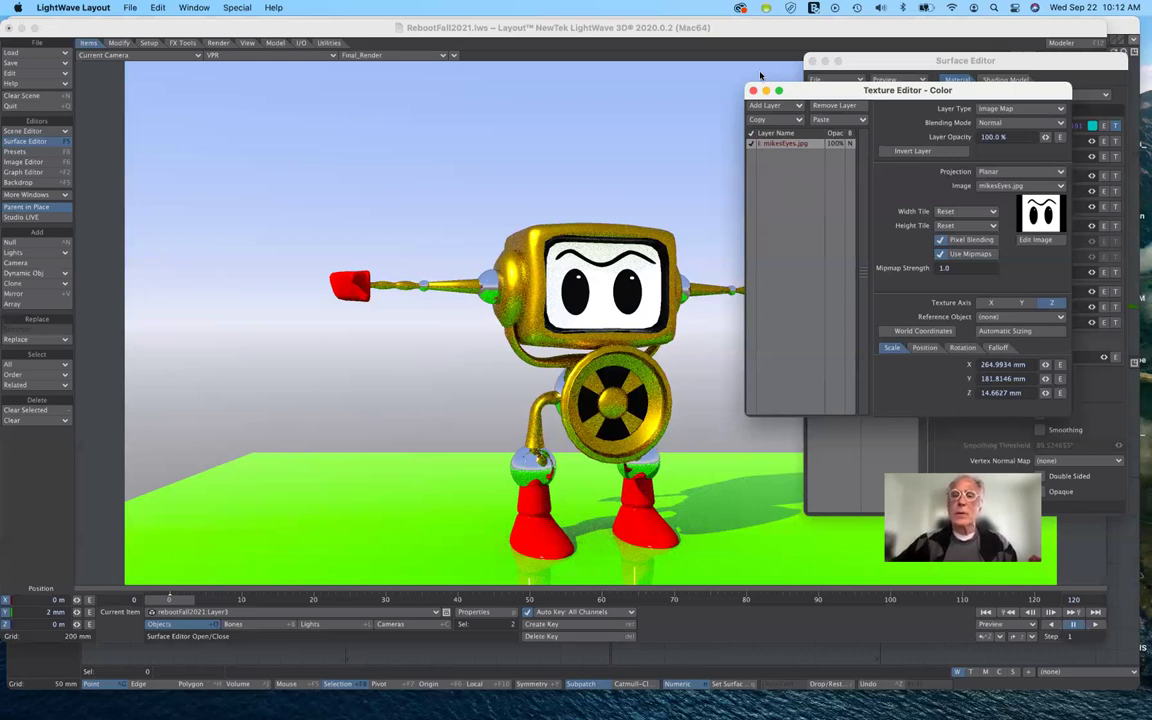
- Copy the current mikesEyes.jpg texture layer and paste it as an additional layer
click(785, 120)
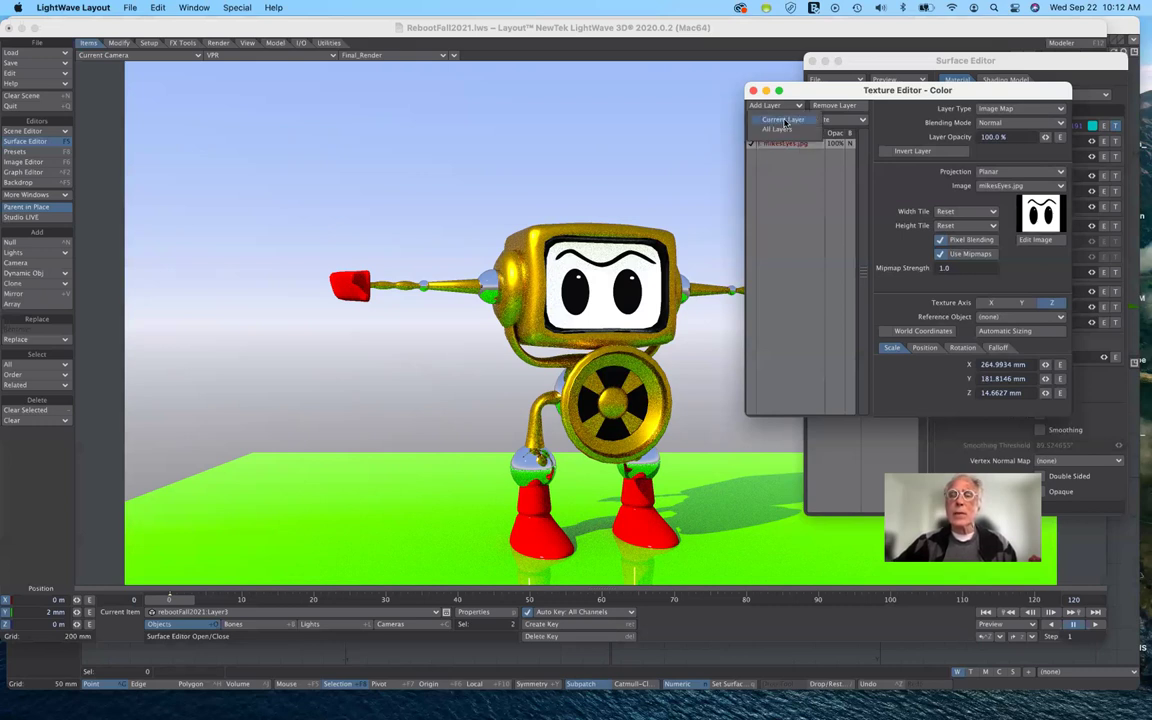
click(784, 120)
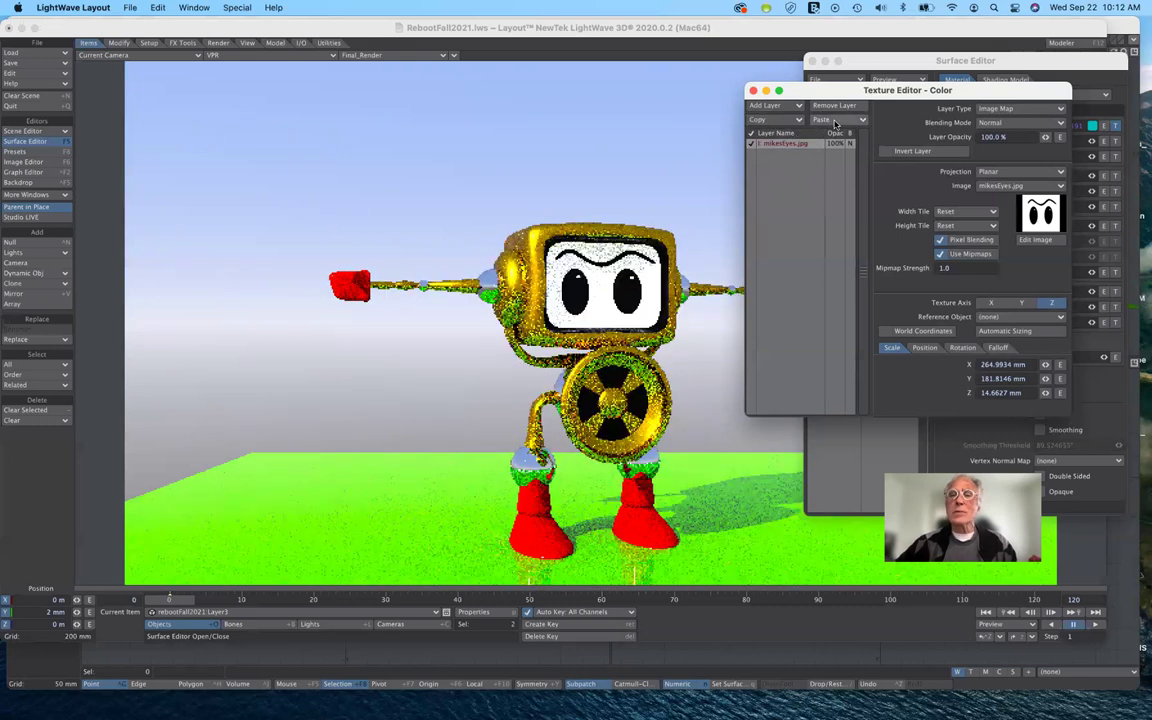
click(835, 121)
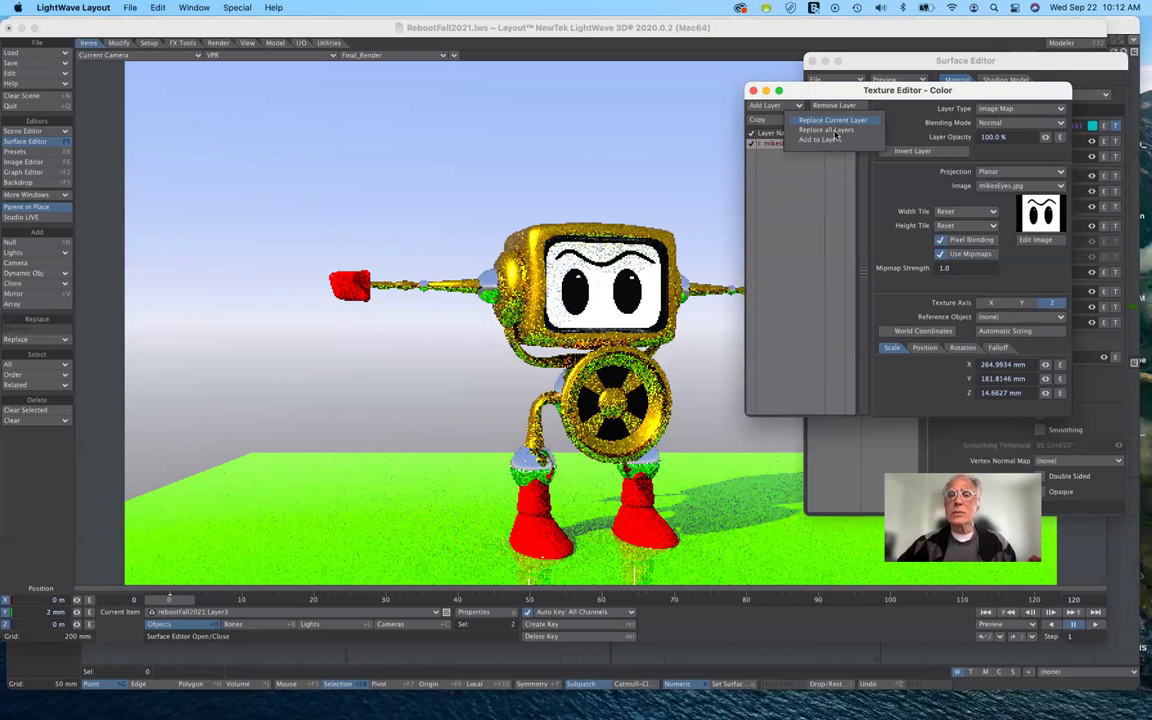
click(831, 141)
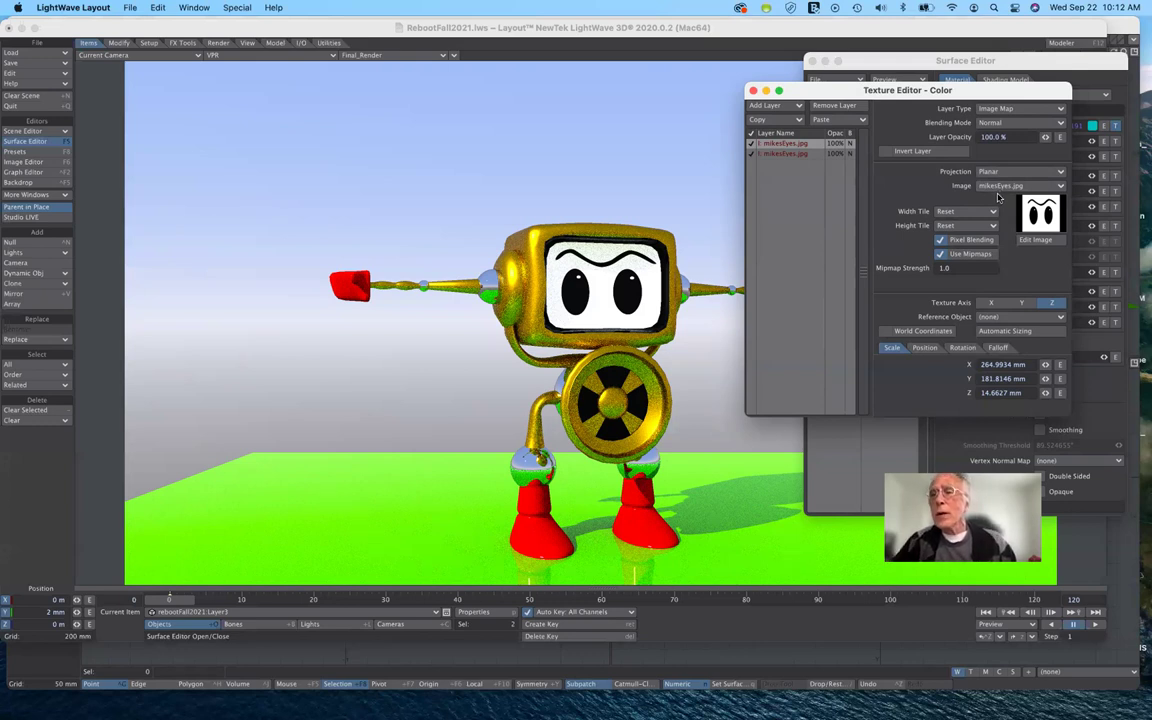
- Replace the upper layer's image by loading mikesEyesMask.jpg
click(1003, 187)
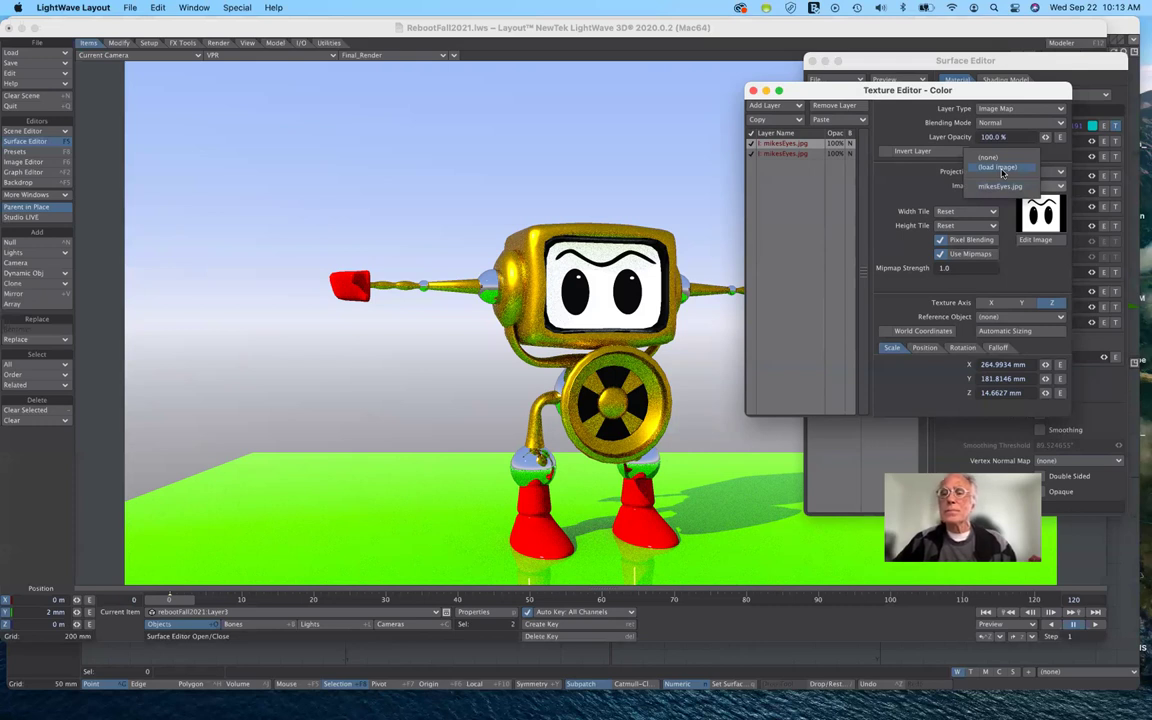
click(1003, 170)
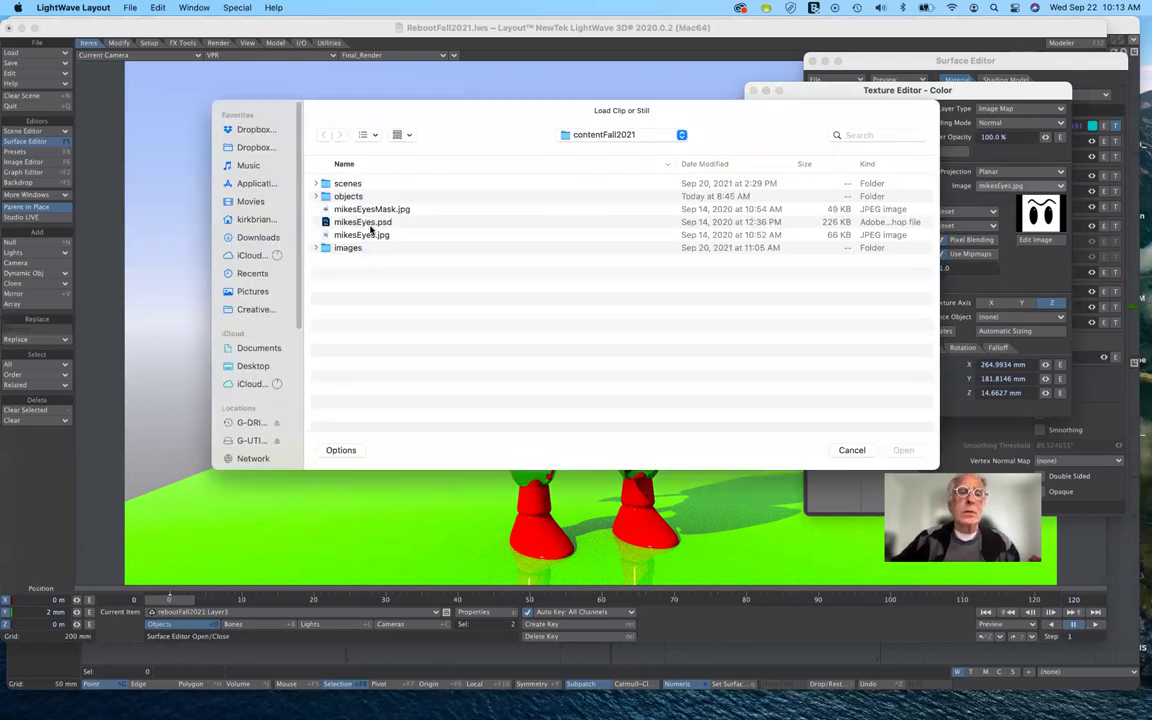
click(380, 210)
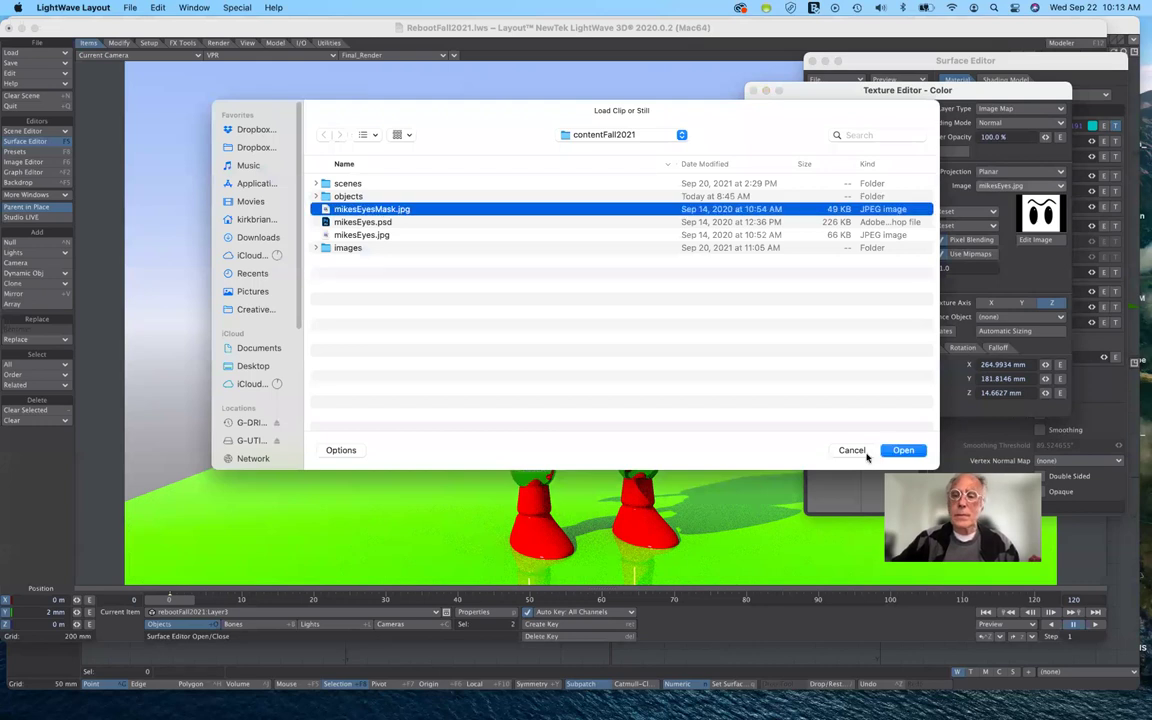
key(Return)
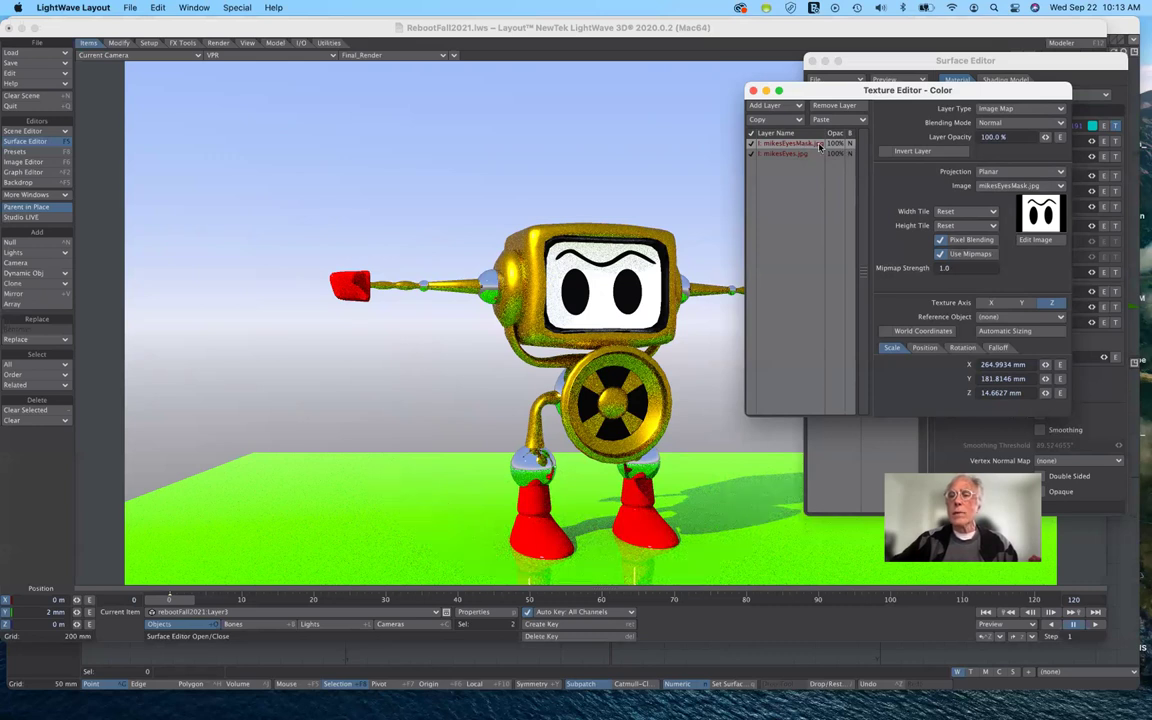
- Set the mask layer's blending mode to Alpha and invert the layer
click(1023, 125)
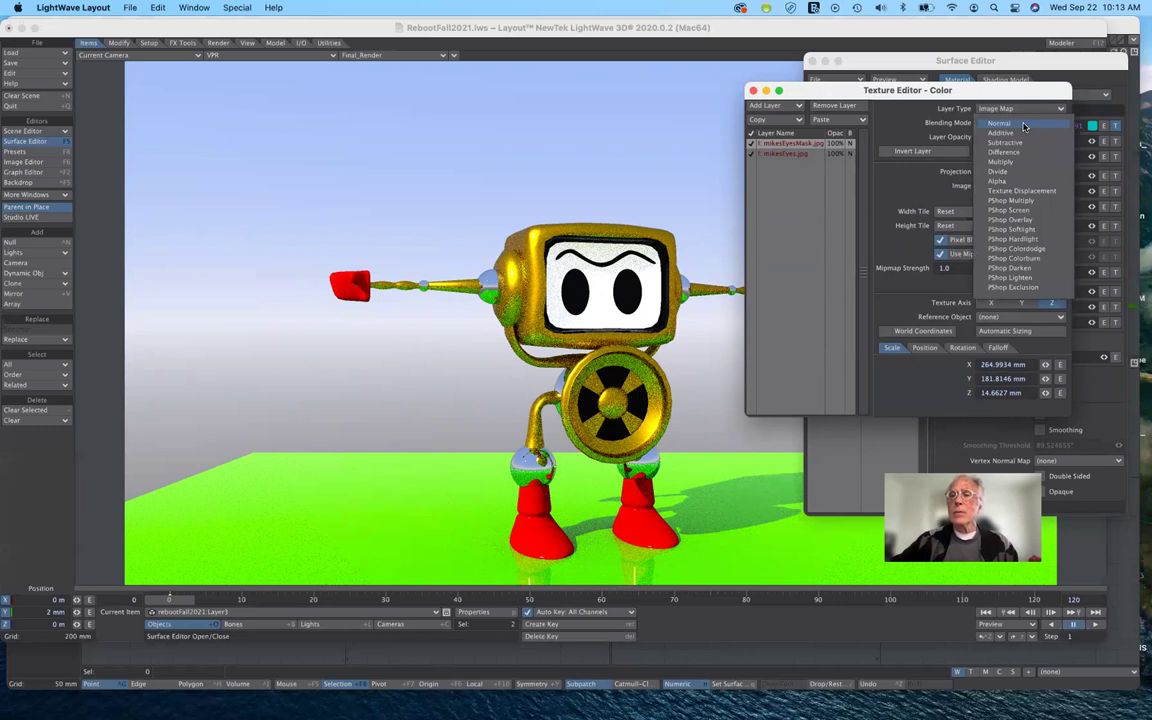
click(998, 181)
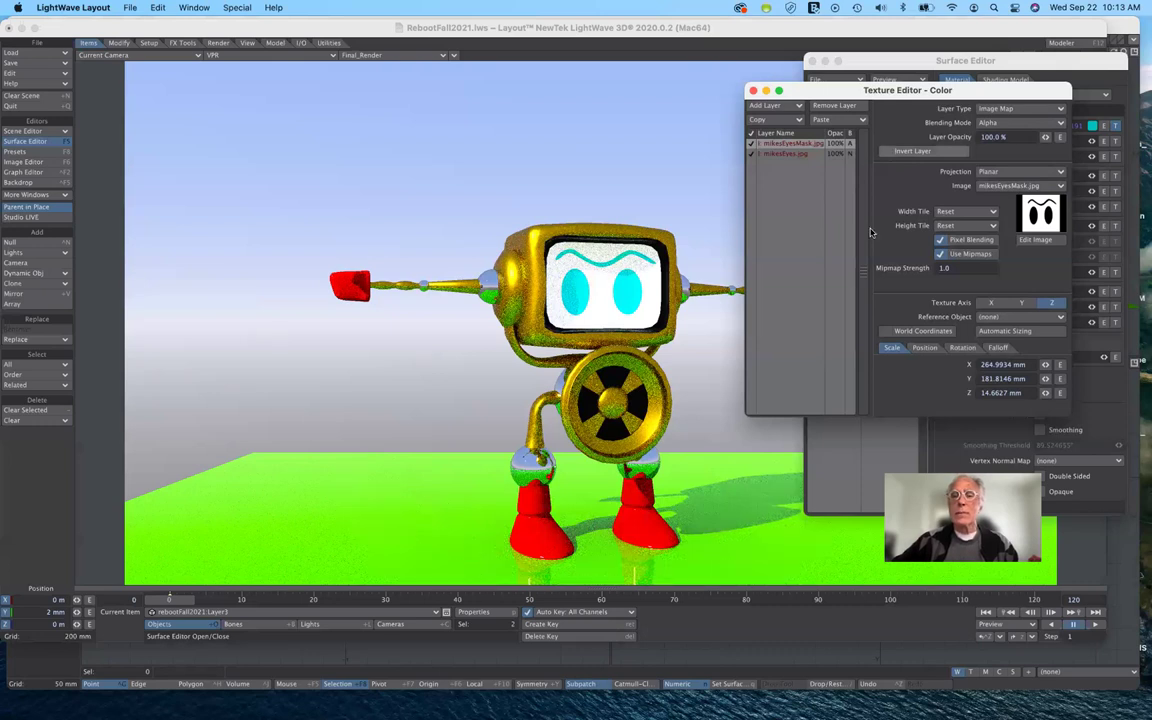
click(885, 151)
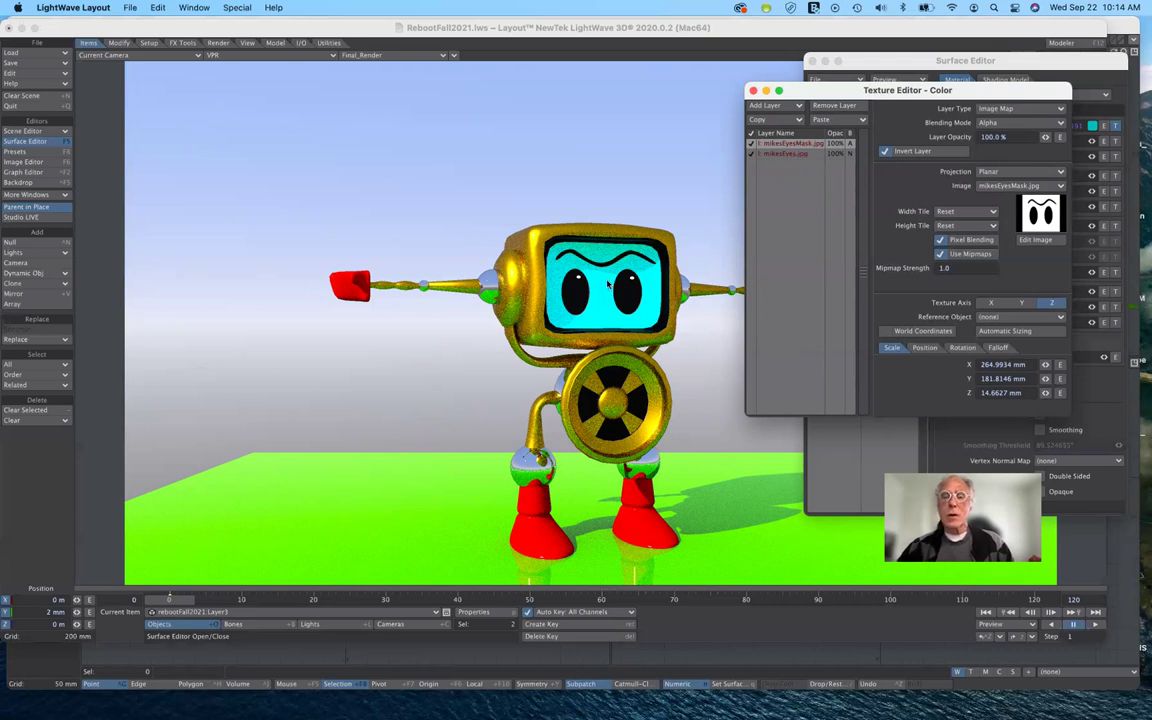
- Select the mikesEyesMask.jpg alpha layer in the screen's color texture and remove it, leaving only the mikesEyes.jpg layer
click(797, 155)
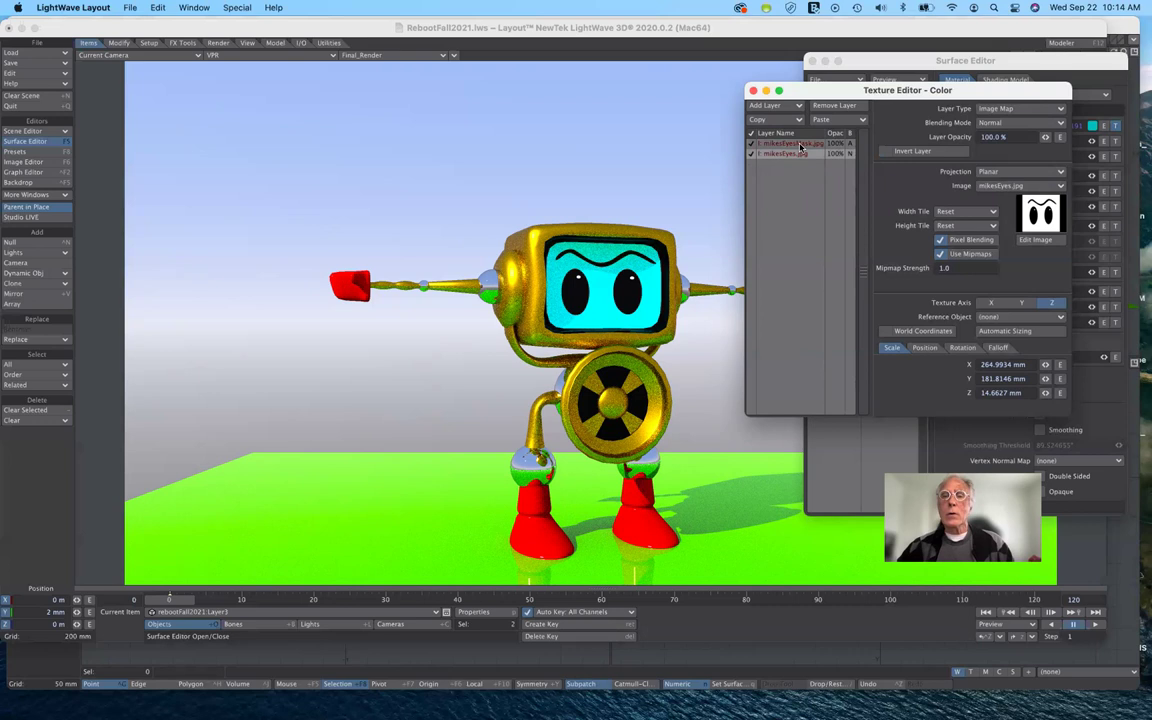
click(800, 146)
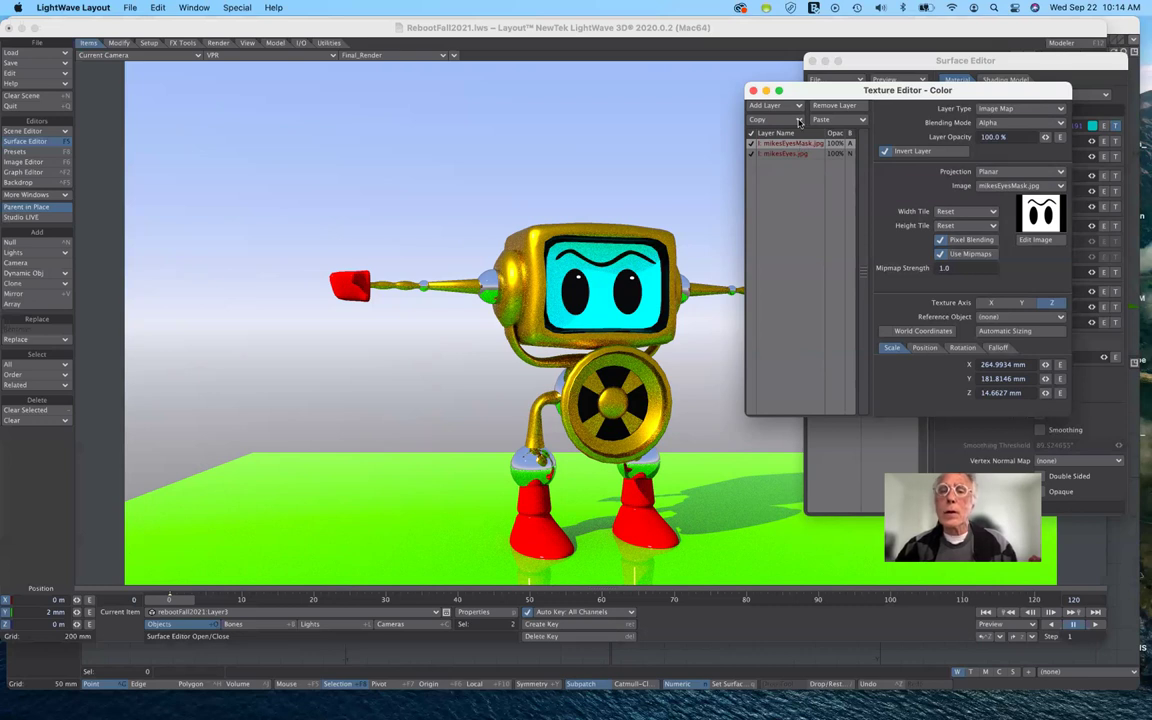
click(798, 121)
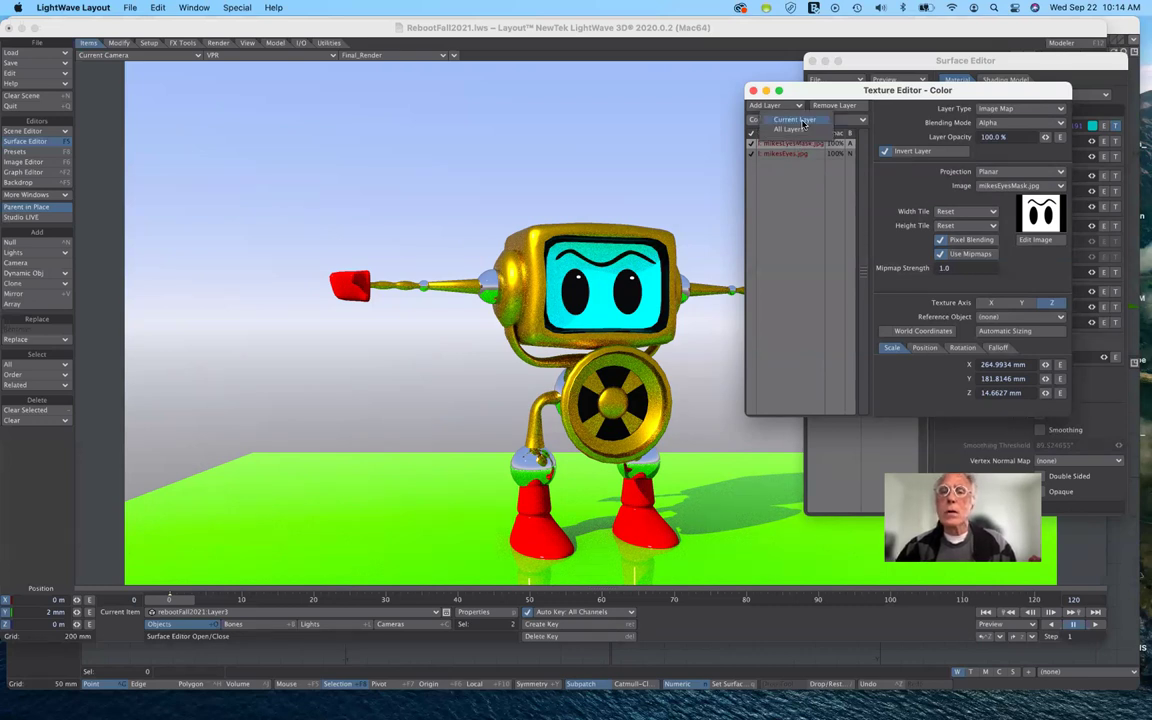
click(810, 90)
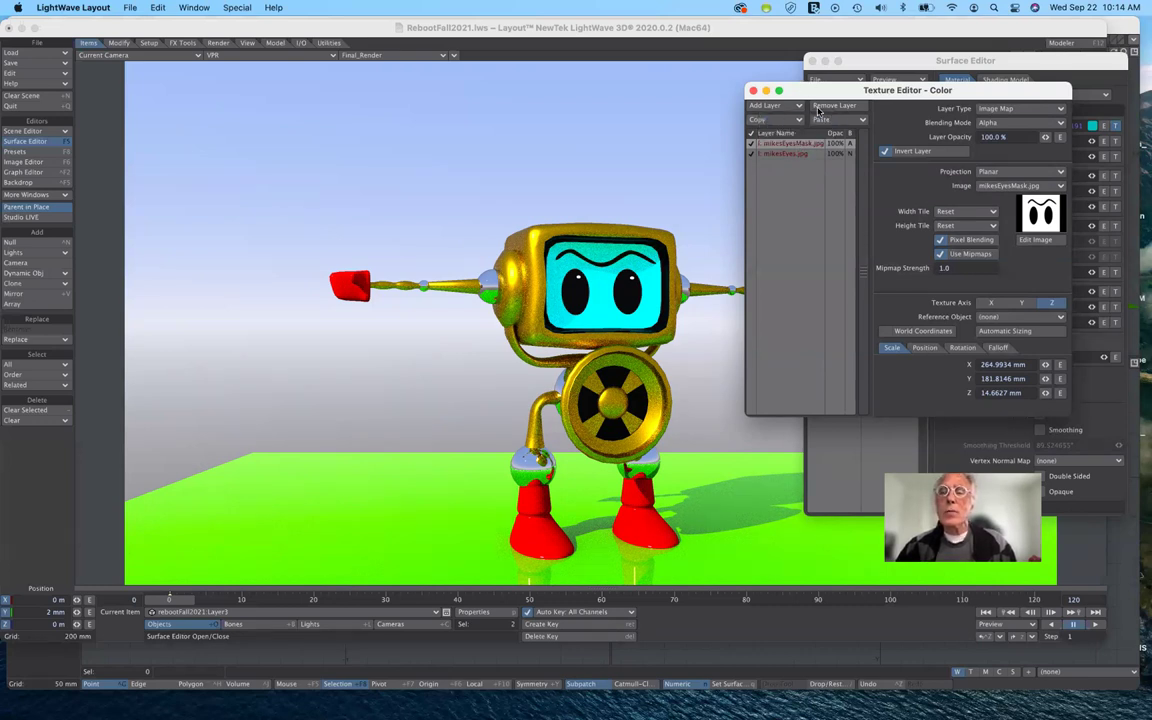
click(833, 105)
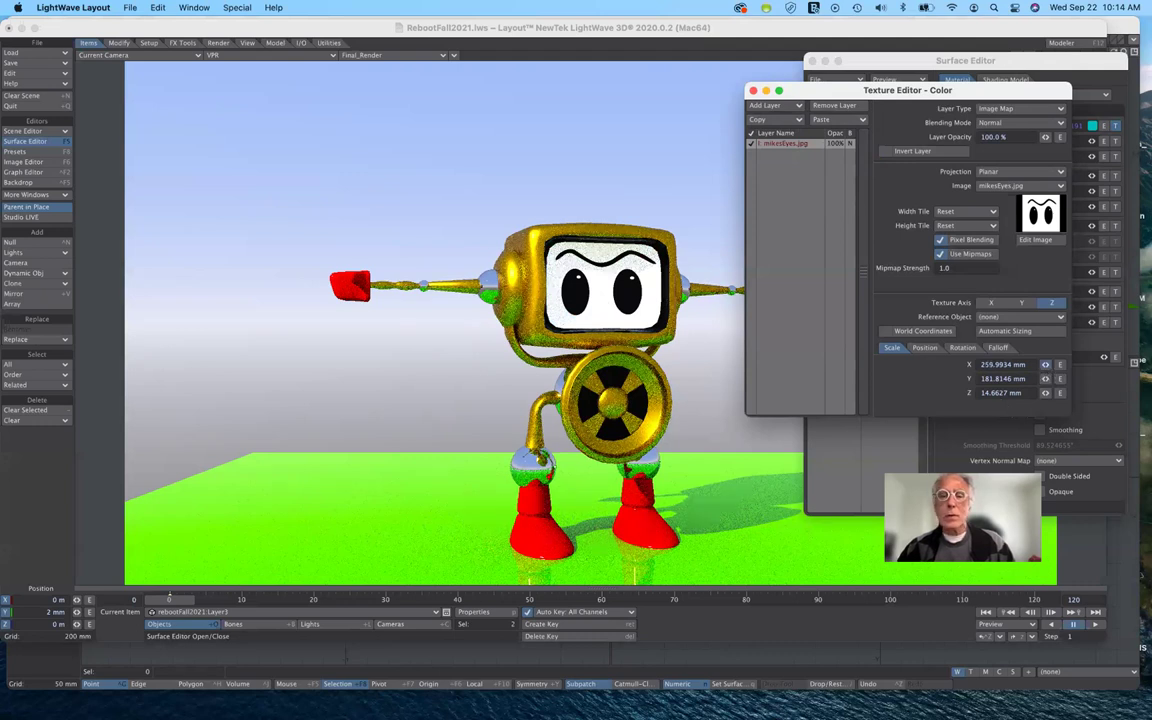
- Reduce the X scale of the mikesEyes.jpg texture layer to 229.9934 mm, trying 234.9934 mm and 224.9934 mm first
text(234.9934)
key(Return)
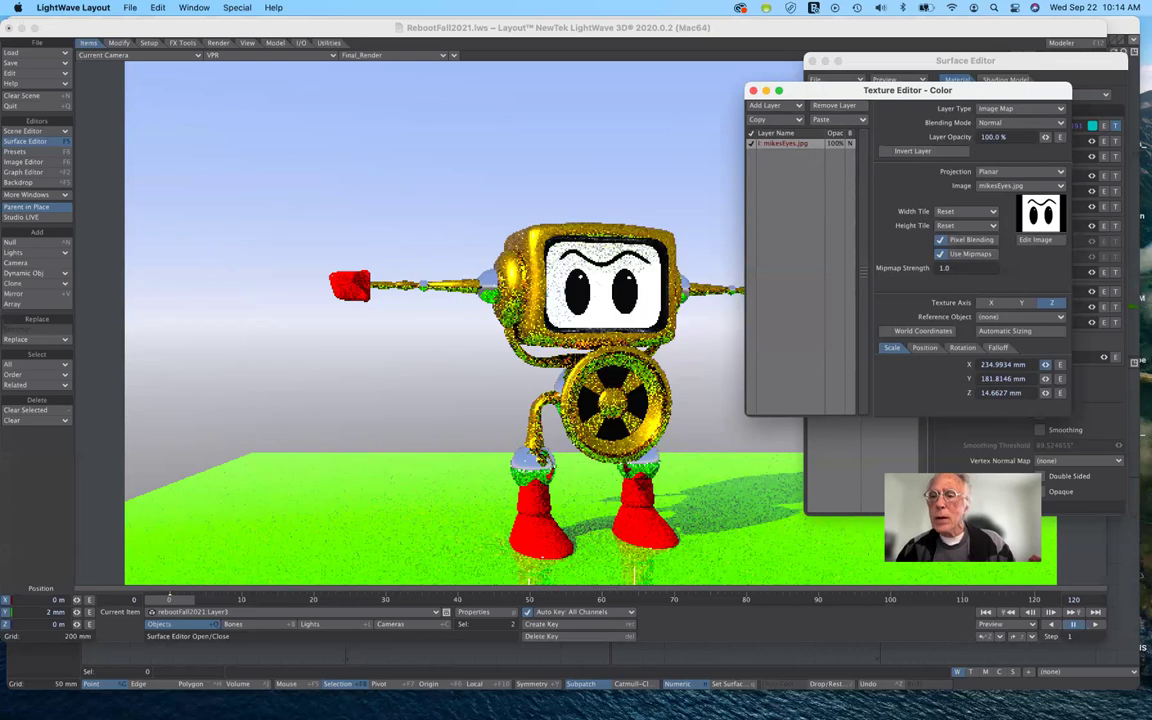
text(224.9934)
key(Return)
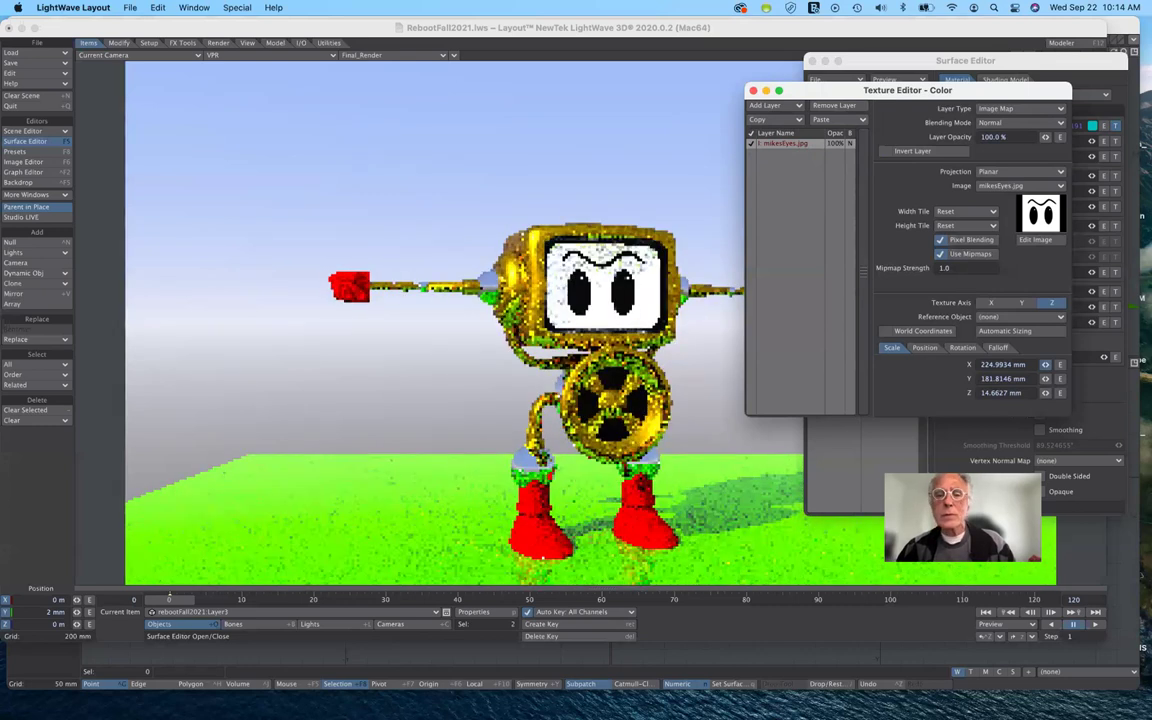
text(229.9934)
key(Return)
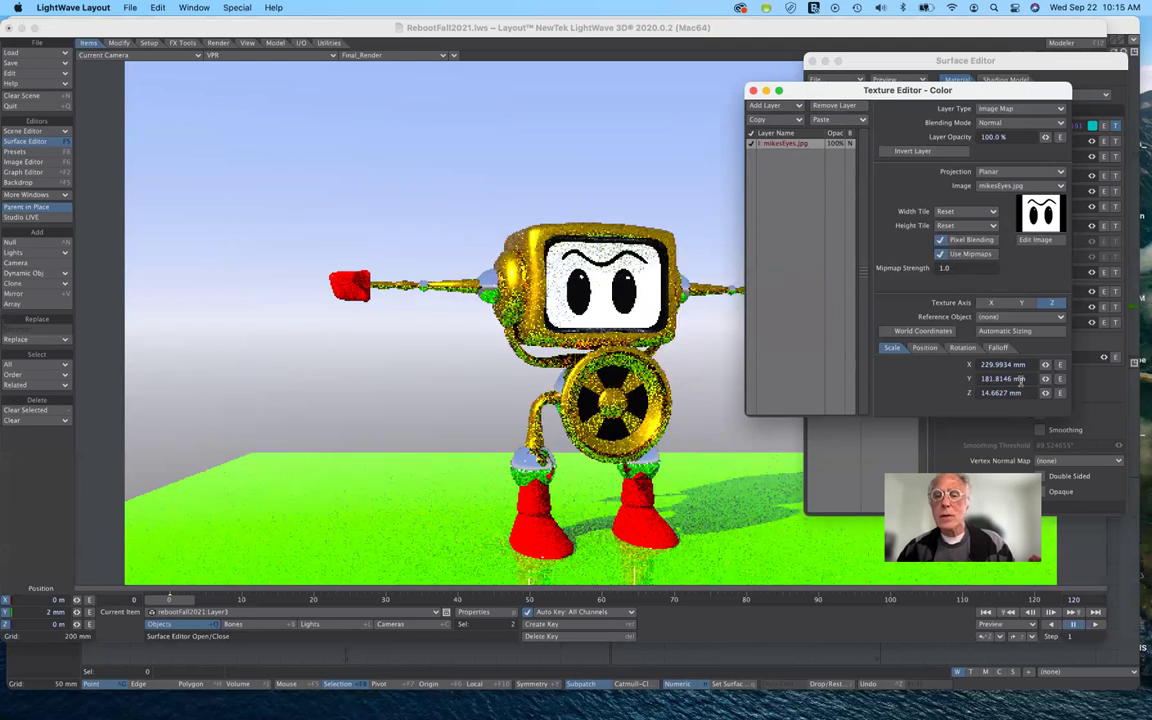
- Reduce the Y scale of the mikesEyes.jpg texture layer to 166.8146 mm
text(176.8146)
key(Return)
text(151.8146)
key(Return)
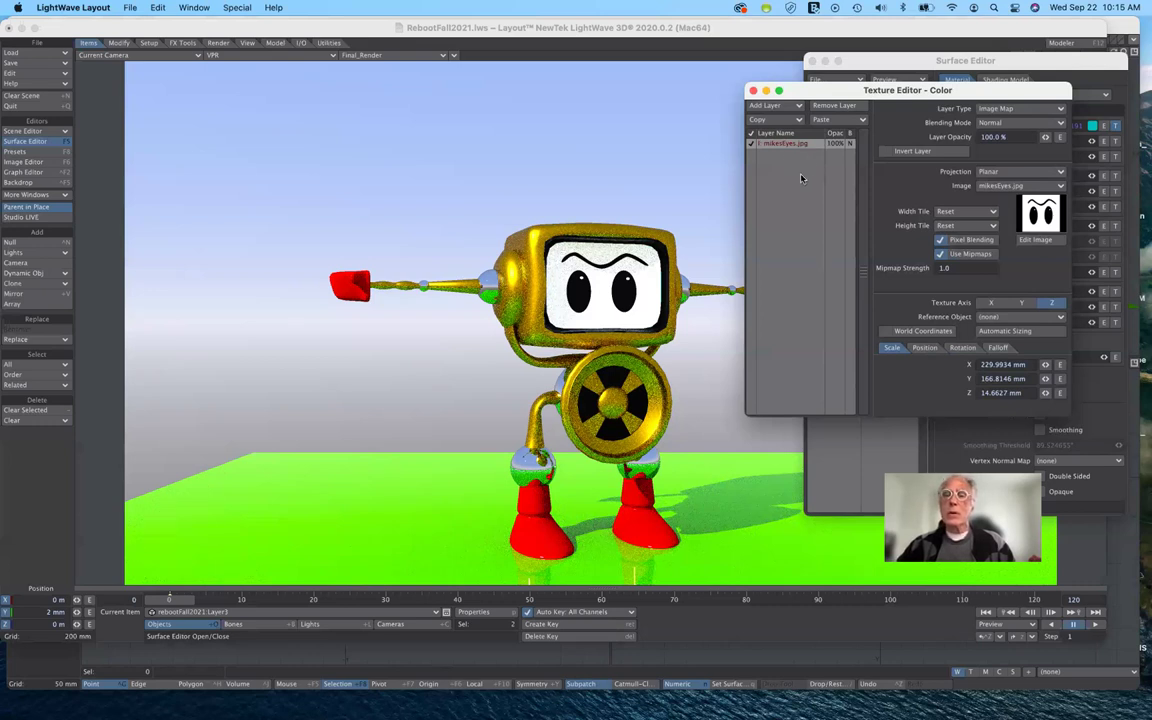
- Copy the resized mikesEyes.jpg texture layer and paste it as an additional layer
click(790, 119)
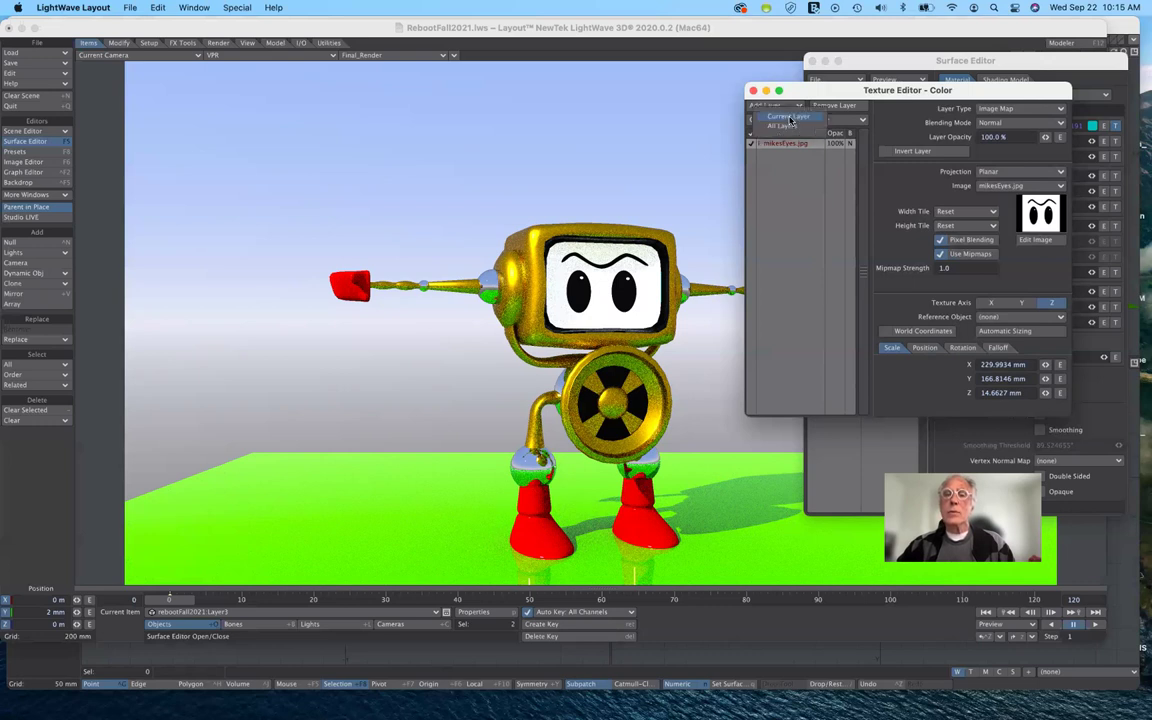
click(790, 118)
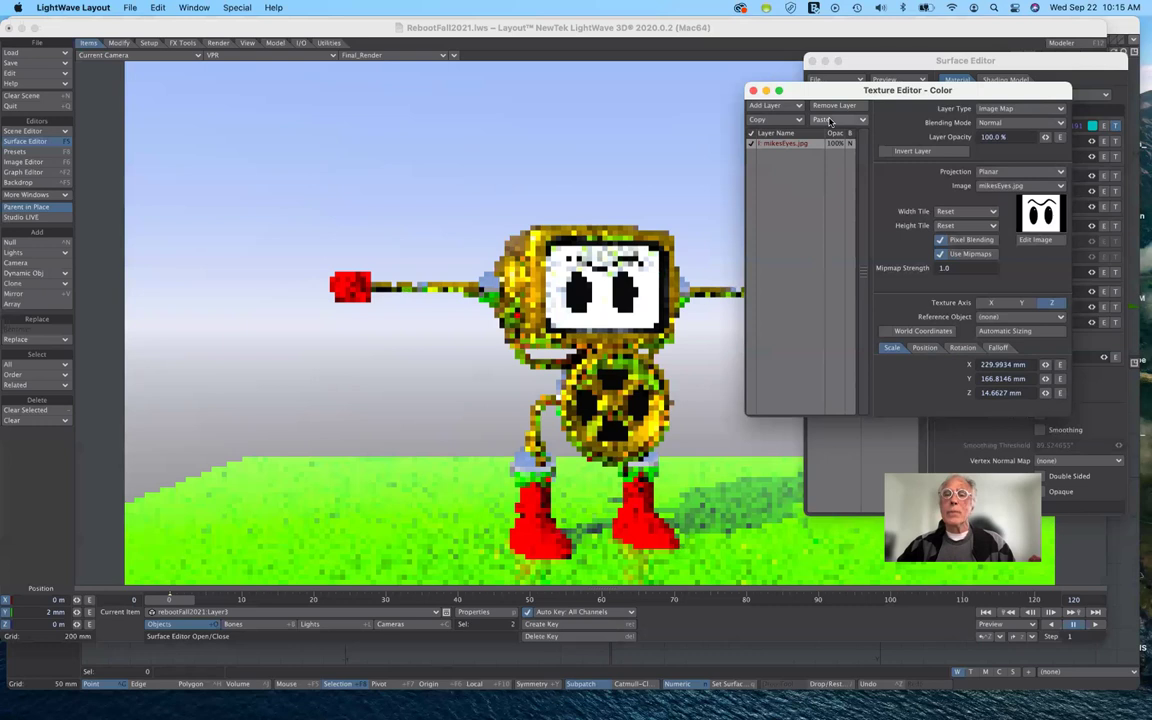
click(826, 119)
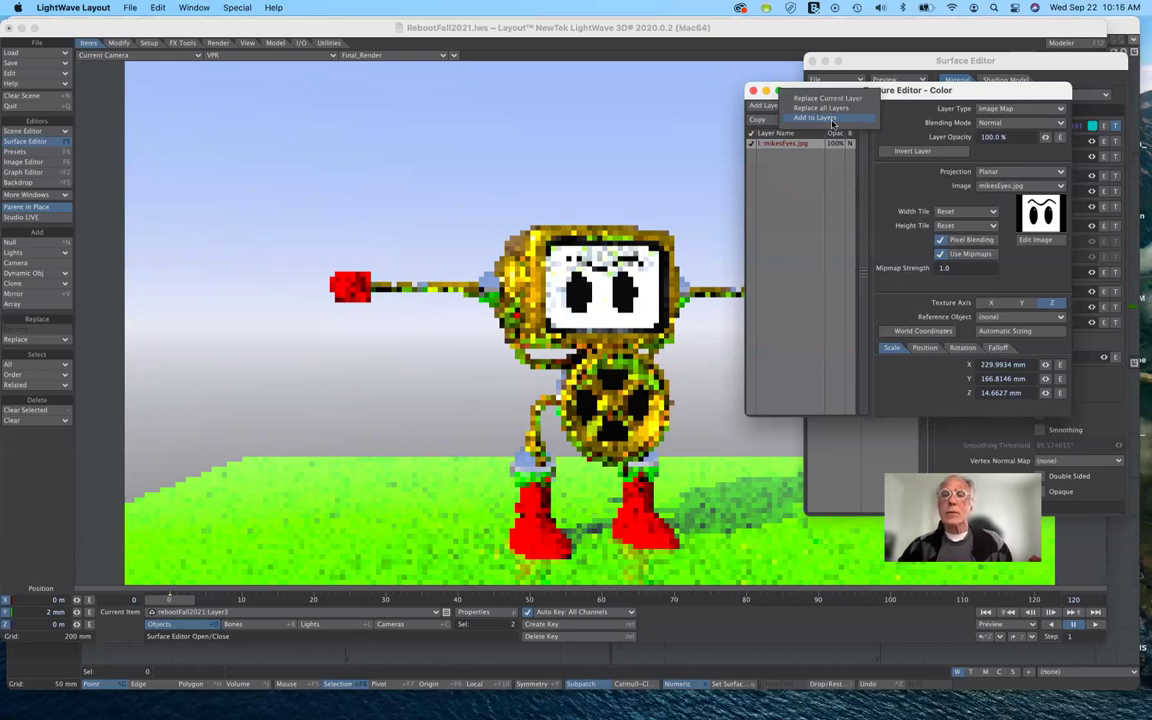
click(832, 119)
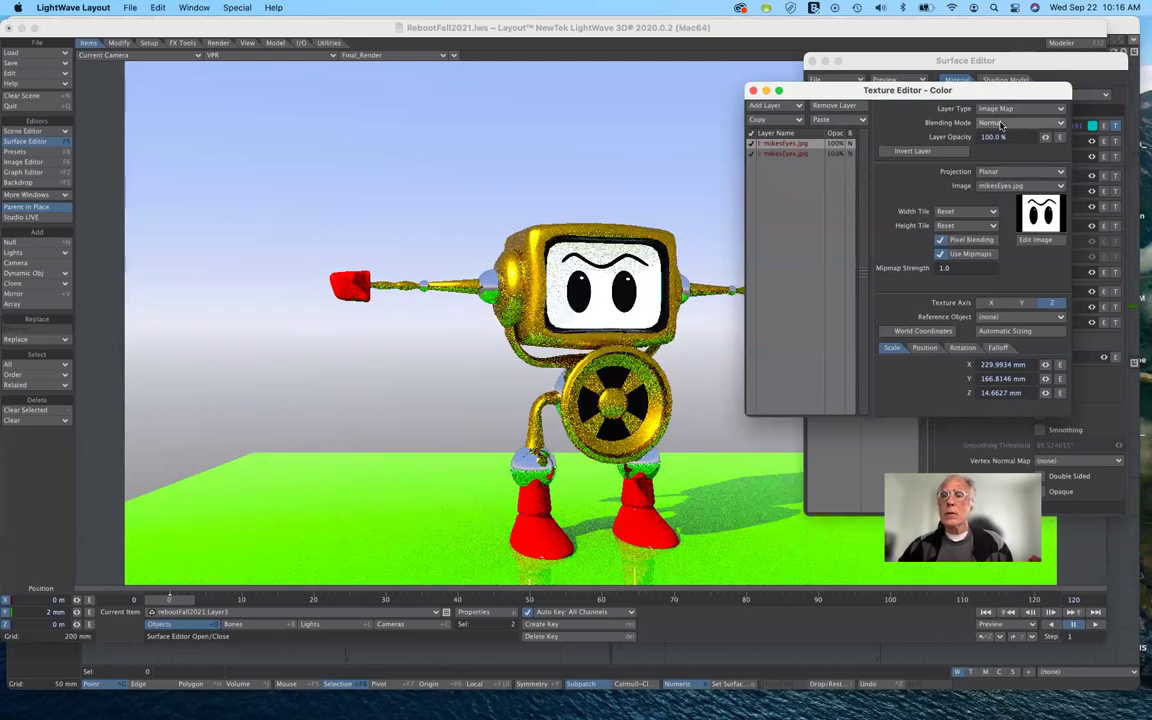
- Turn the upper layer into an inverted Alpha mask that uses the mikesEyesMask.jpg image
click(1000, 124)
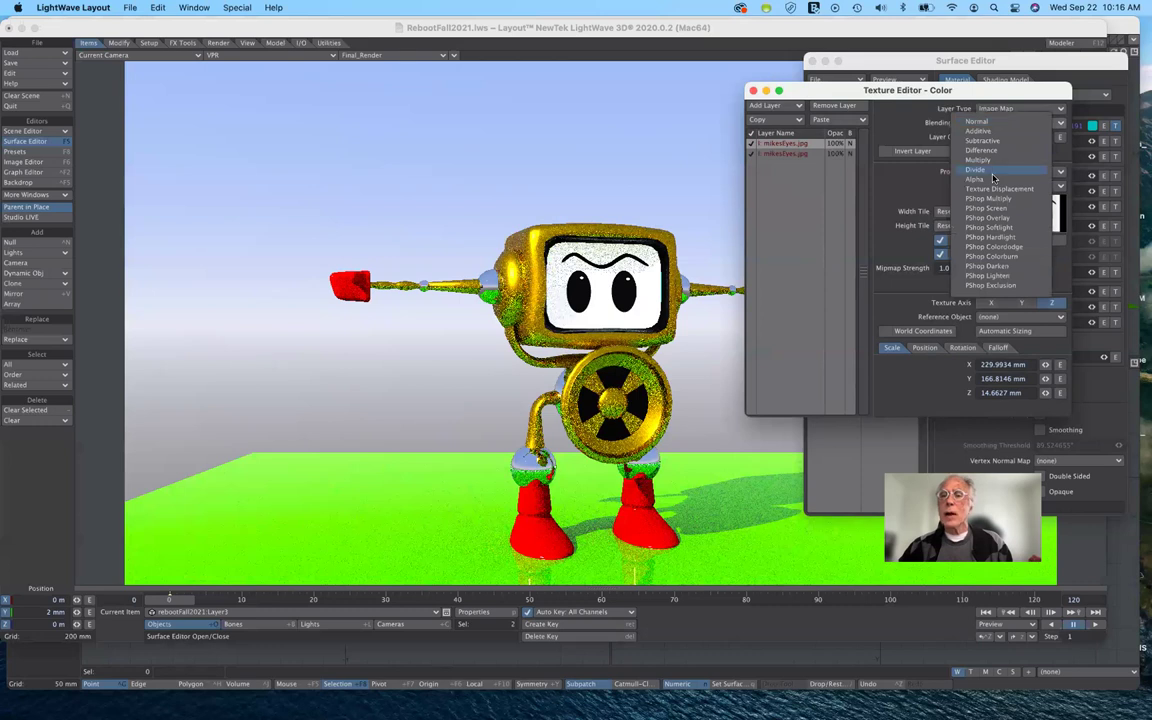
click(990, 180)
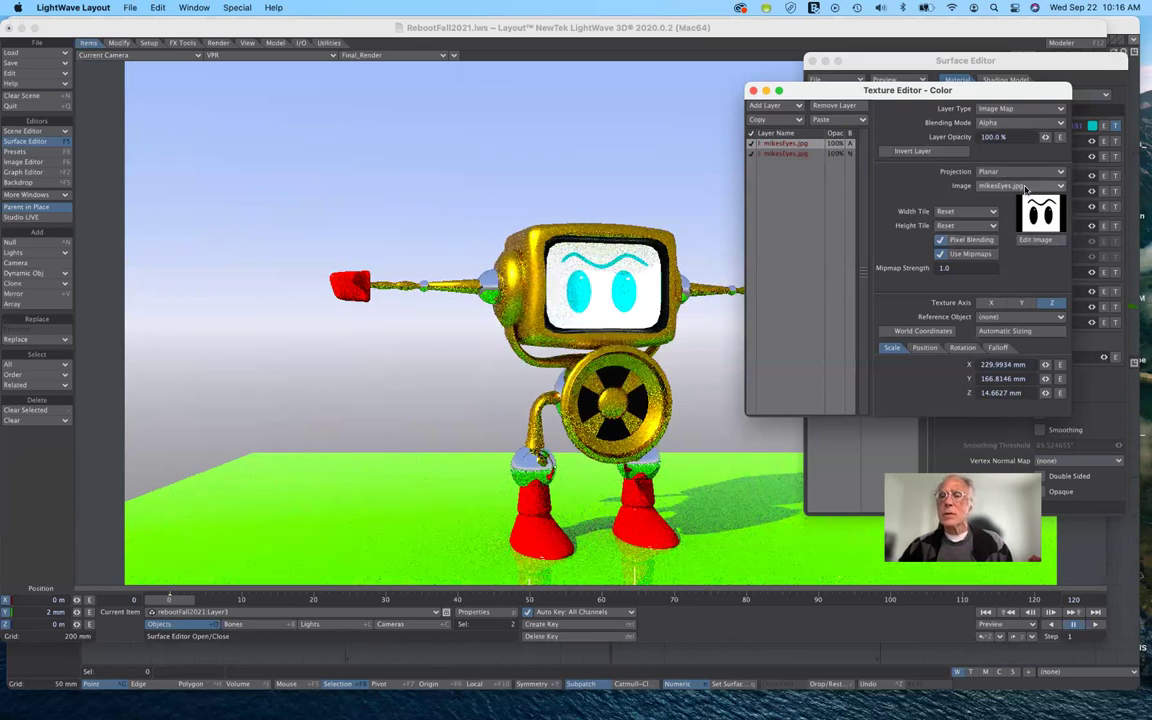
click(1025, 189)
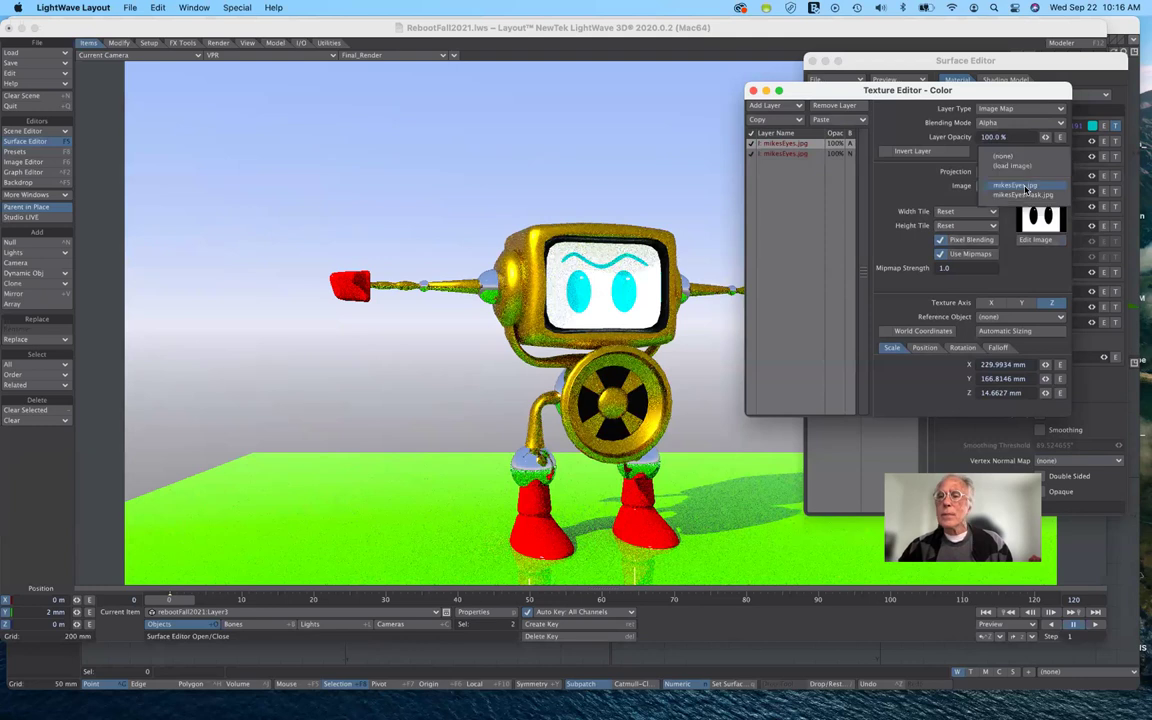
click(1022, 194)
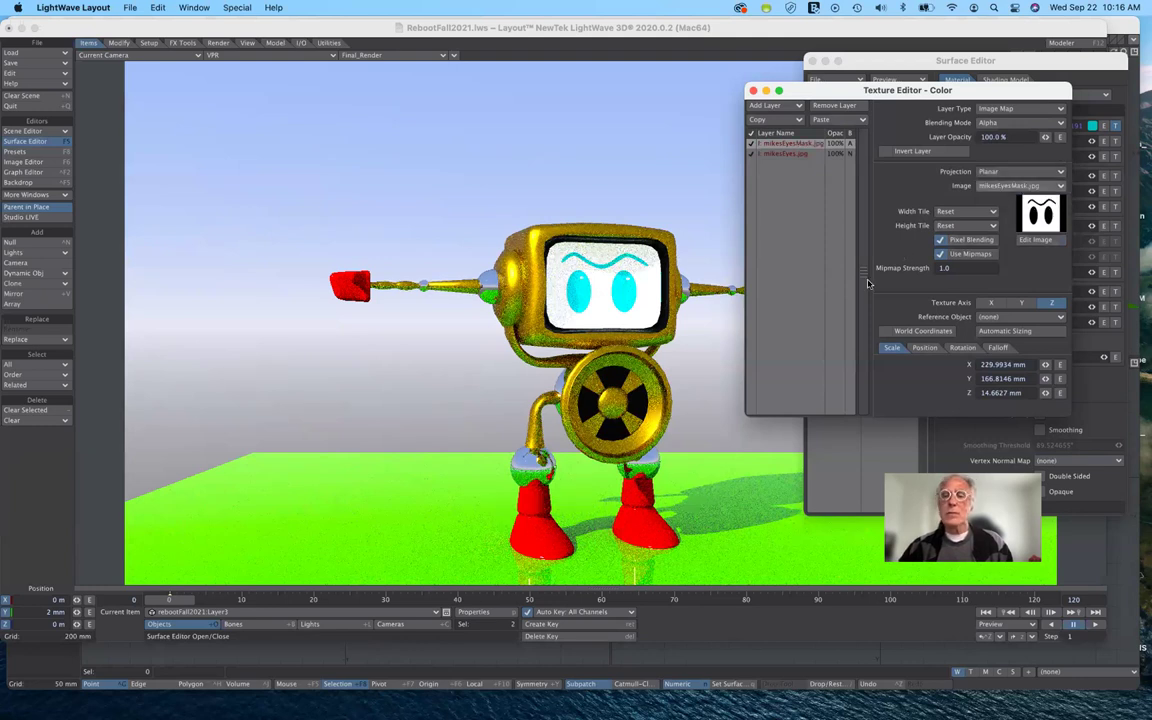
click(884, 151)
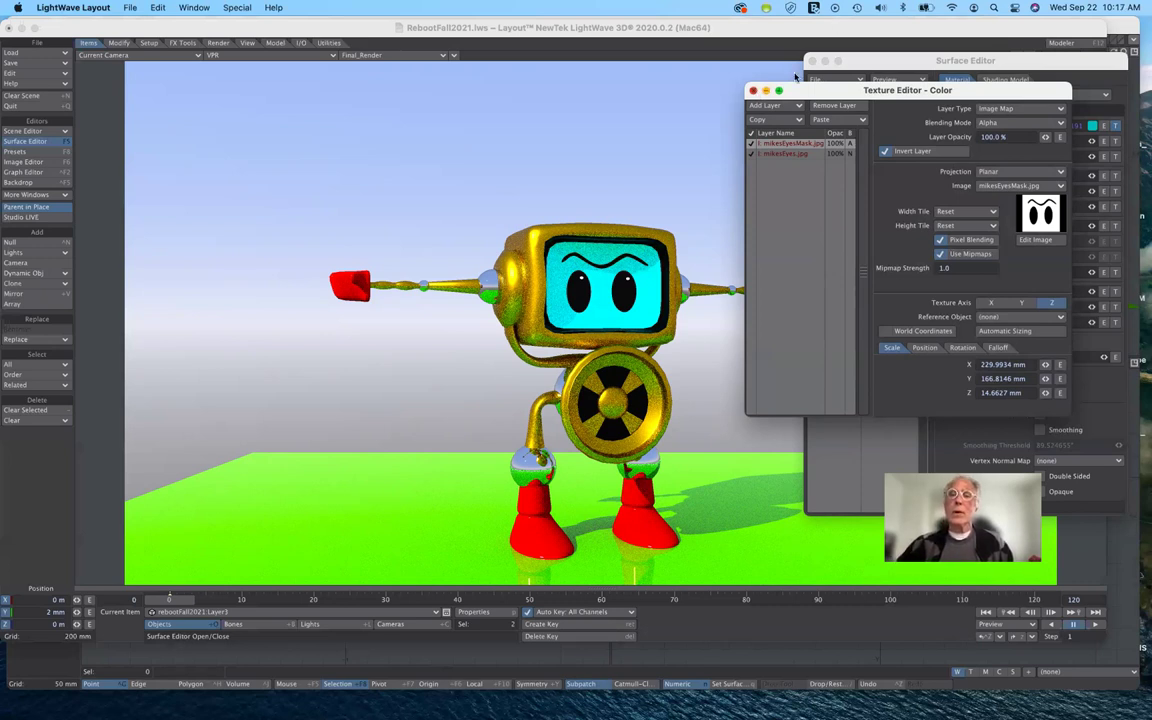
- Close the Texture Editor and the Surface Editor to clear the view of the robot
click(754, 91)
drag(835, 64, 810, 68)
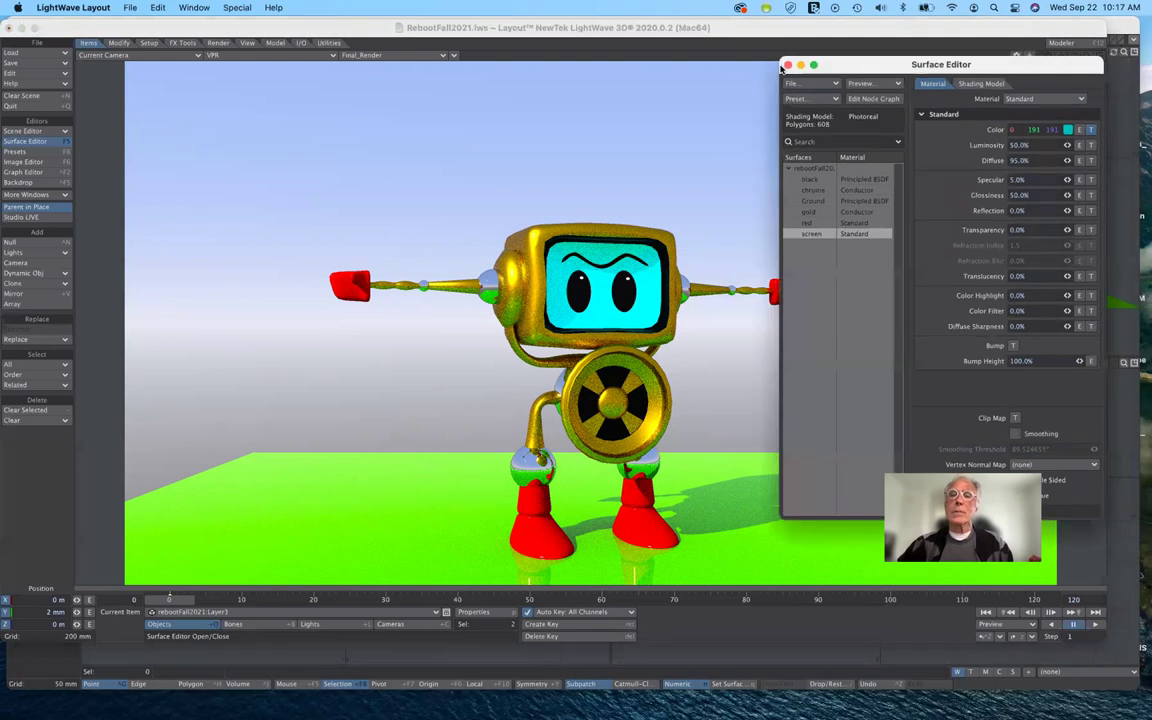
click(788, 65)
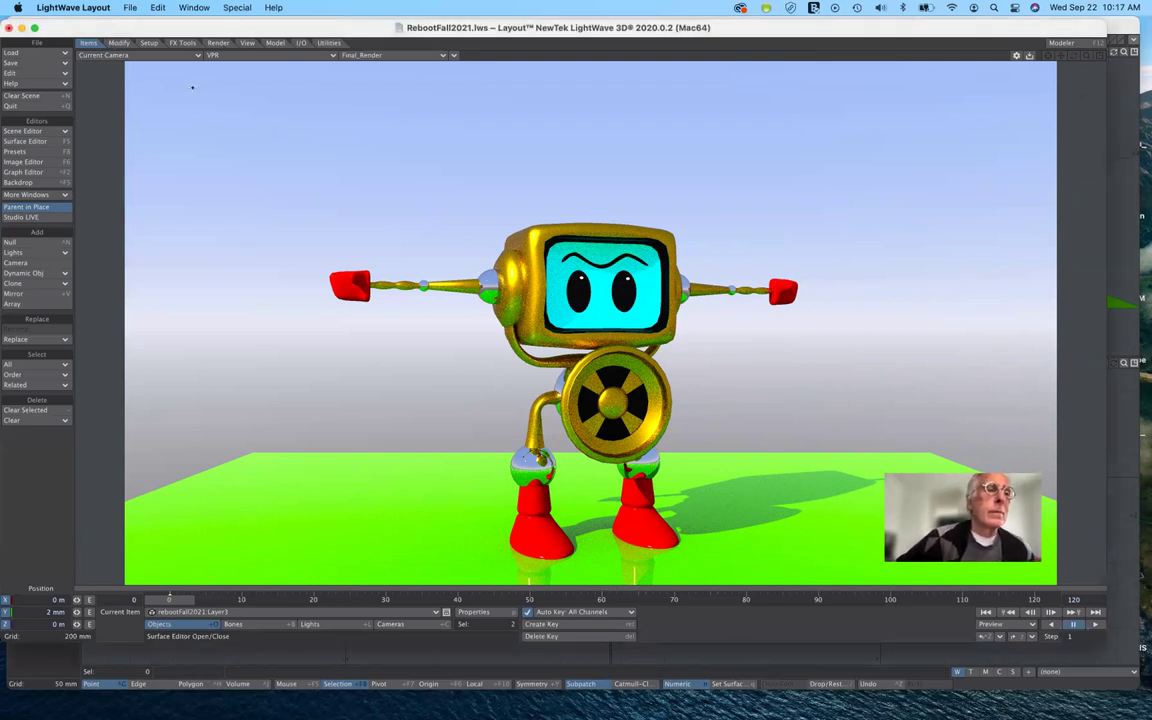
- Open the scene's backdrop effects, move the window clear of the robot, and show the Compositing settings
click(224, 45)
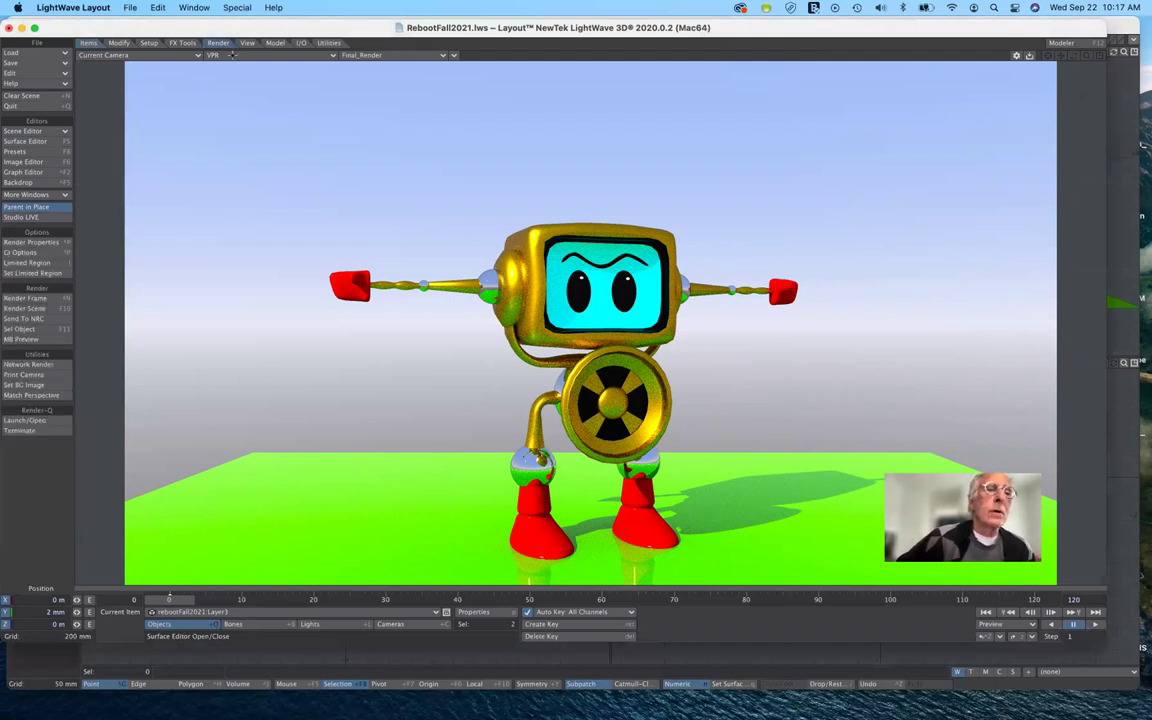
click(22, 182)
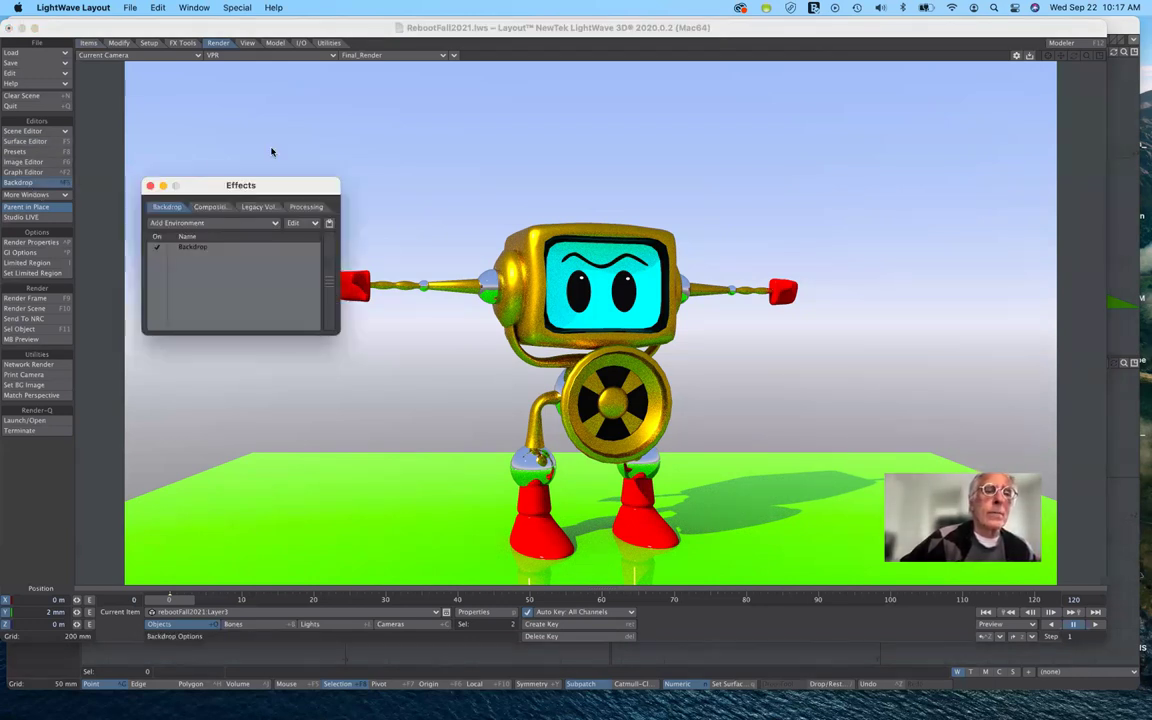
drag(185, 185, 196, 128)
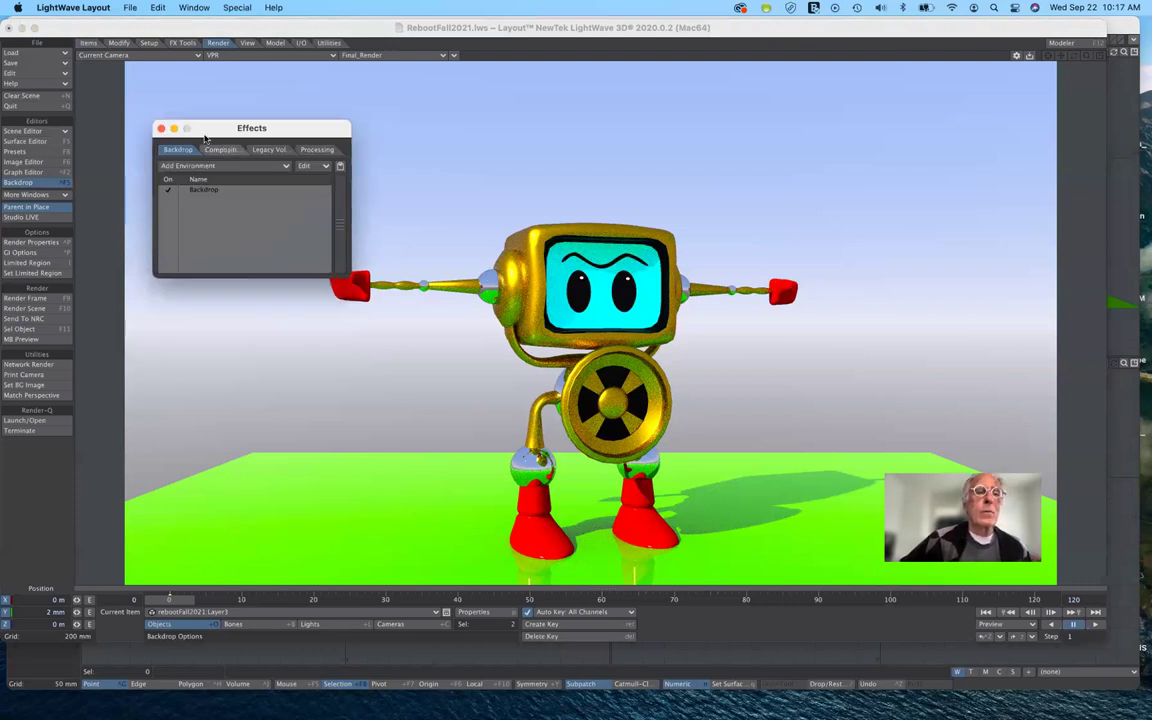
drag(200, 130, 206, 96)
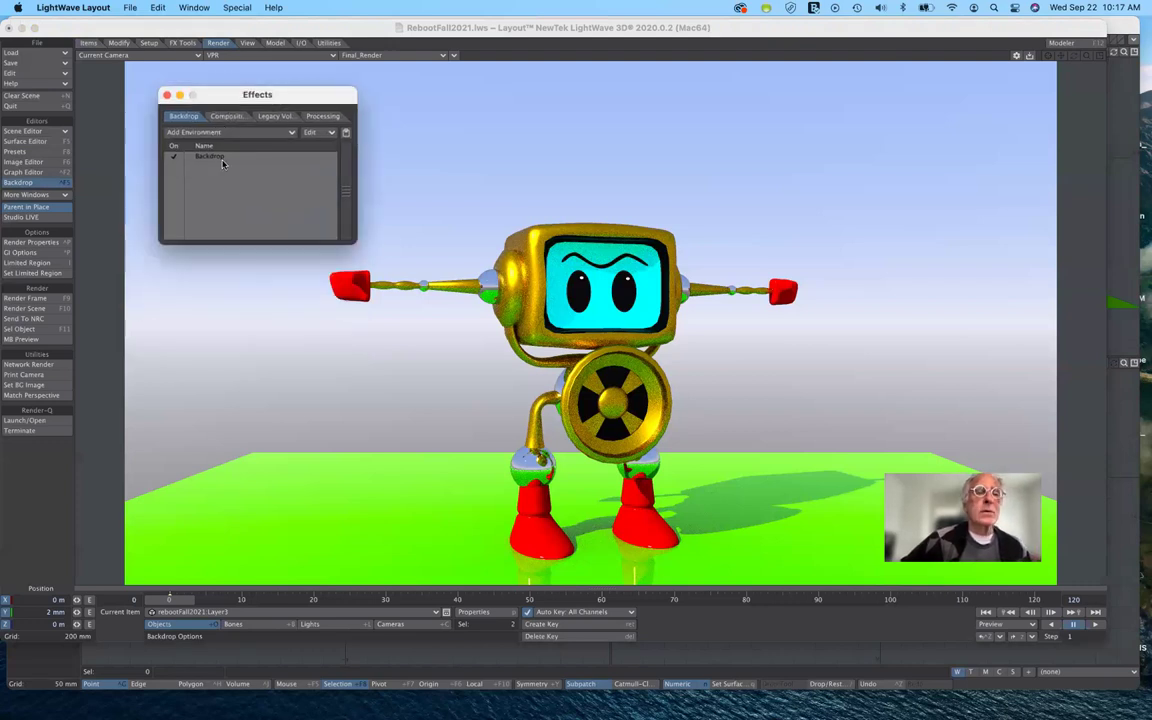
click(212, 115)
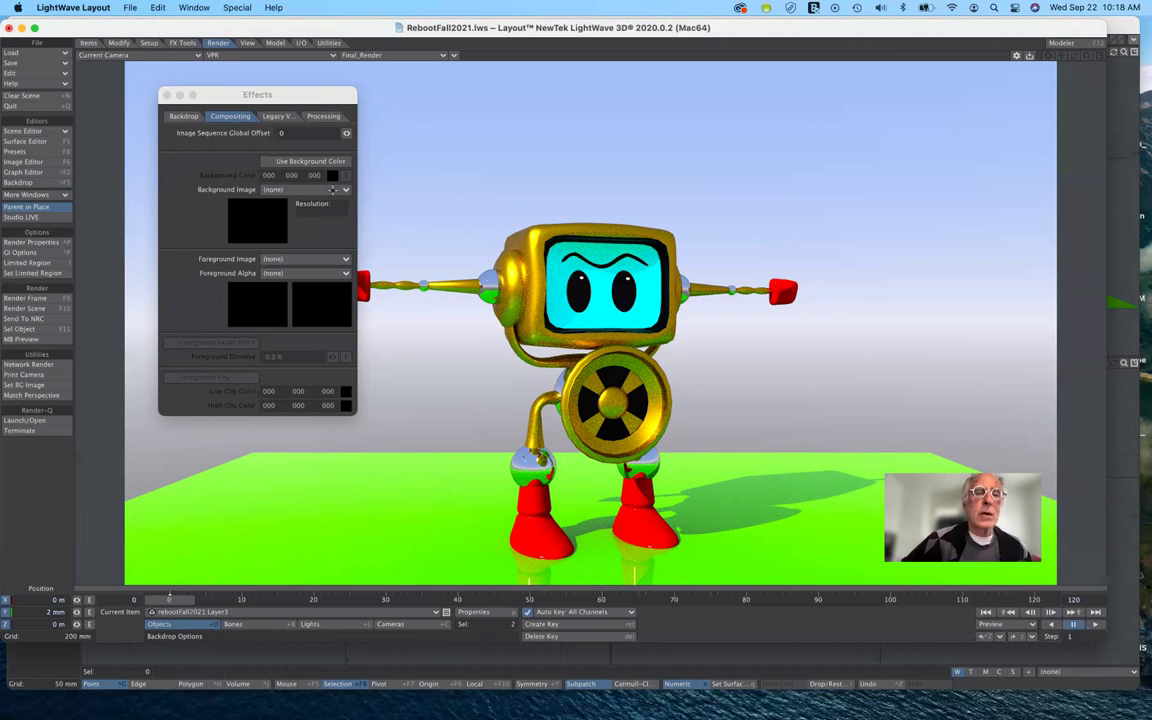
- Load Sandbar.tga from the images folder as the background image and move the Effects window away from the robot's arm
click(334, 192)
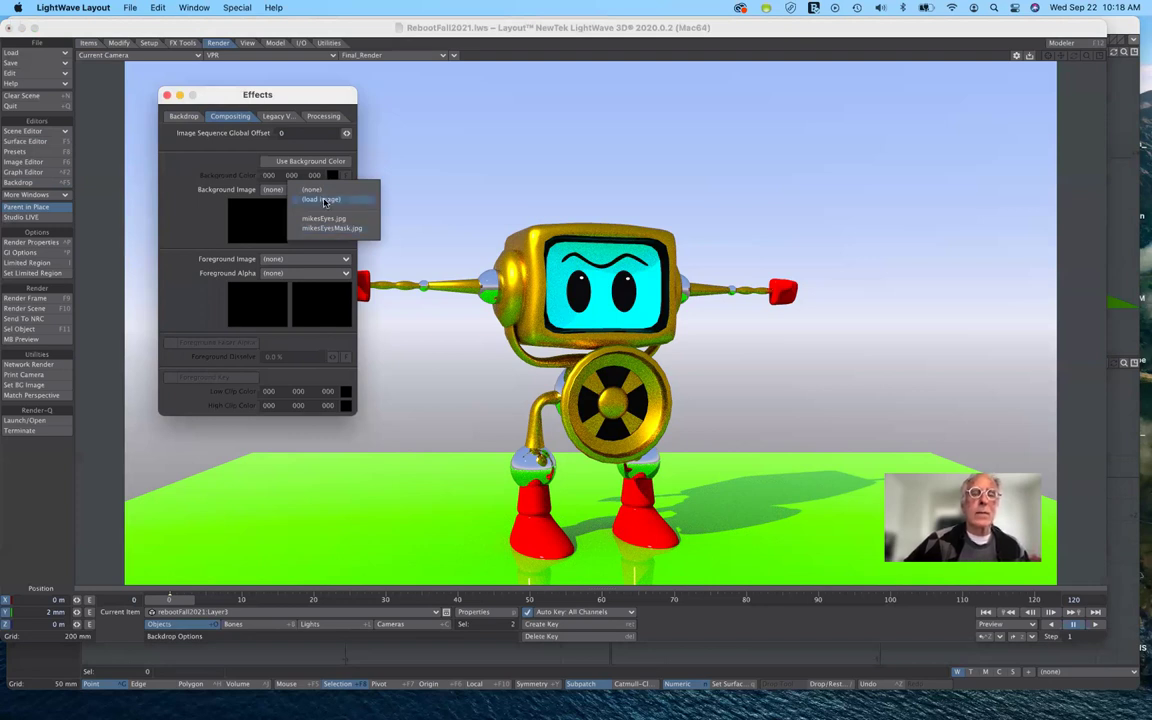
click(324, 201)
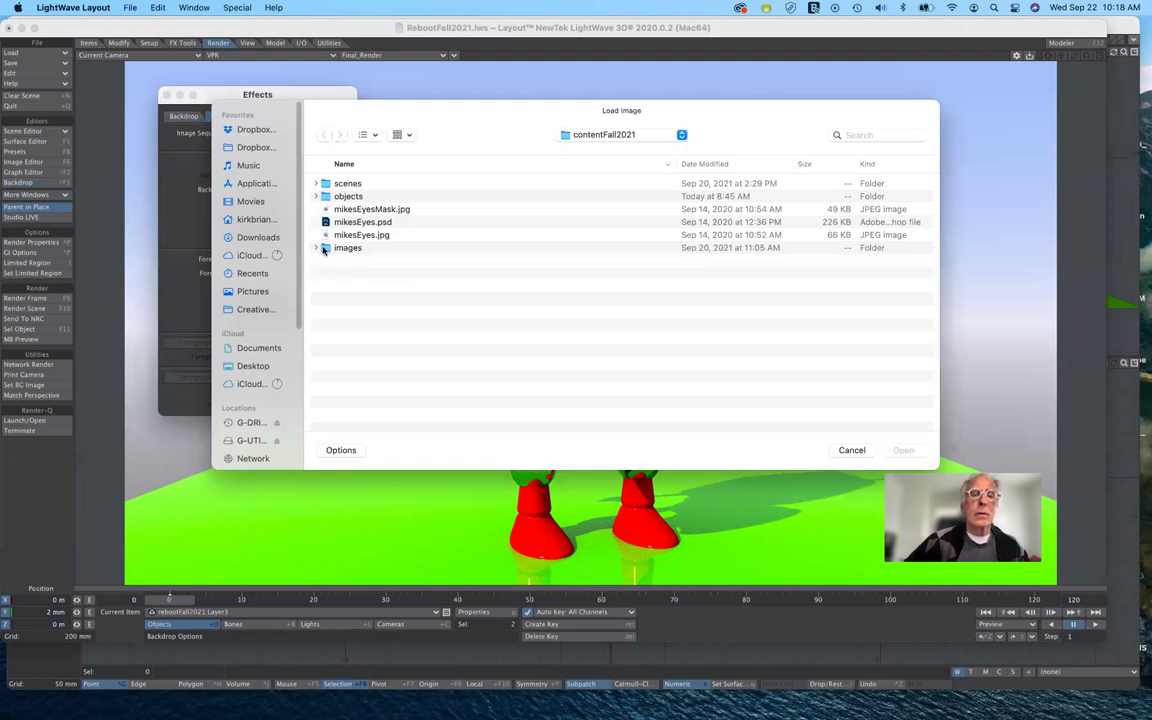
click(424, 248)
double_click(420, 248)
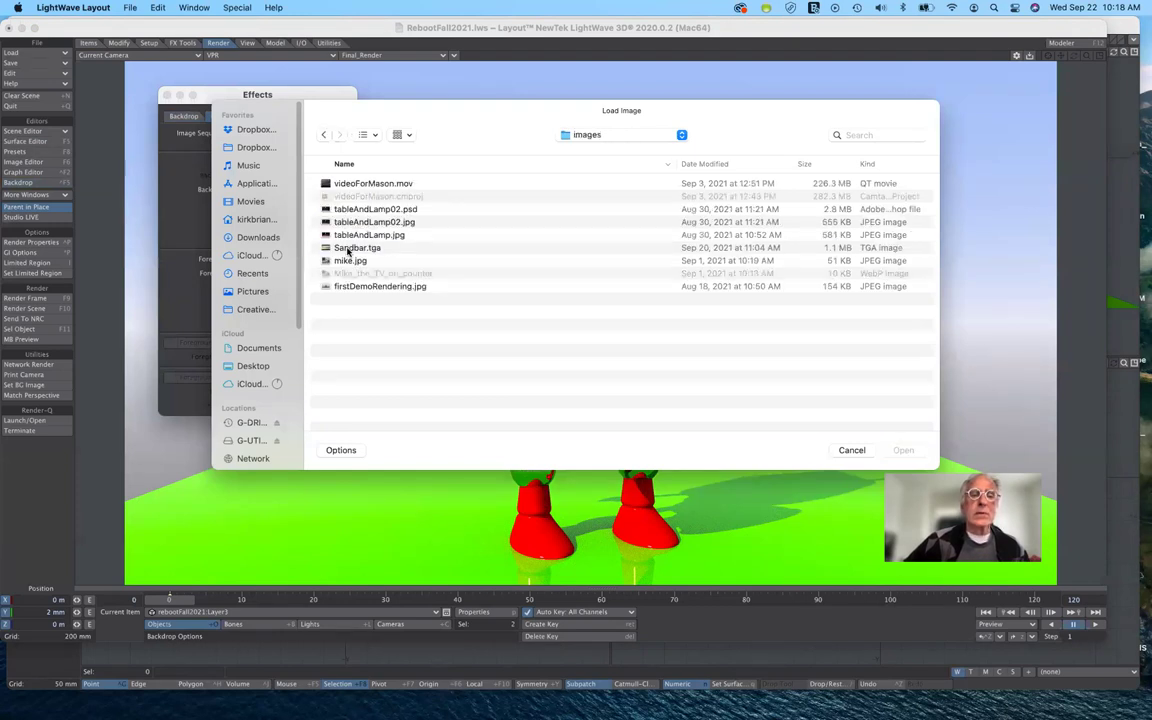
click(350, 249)
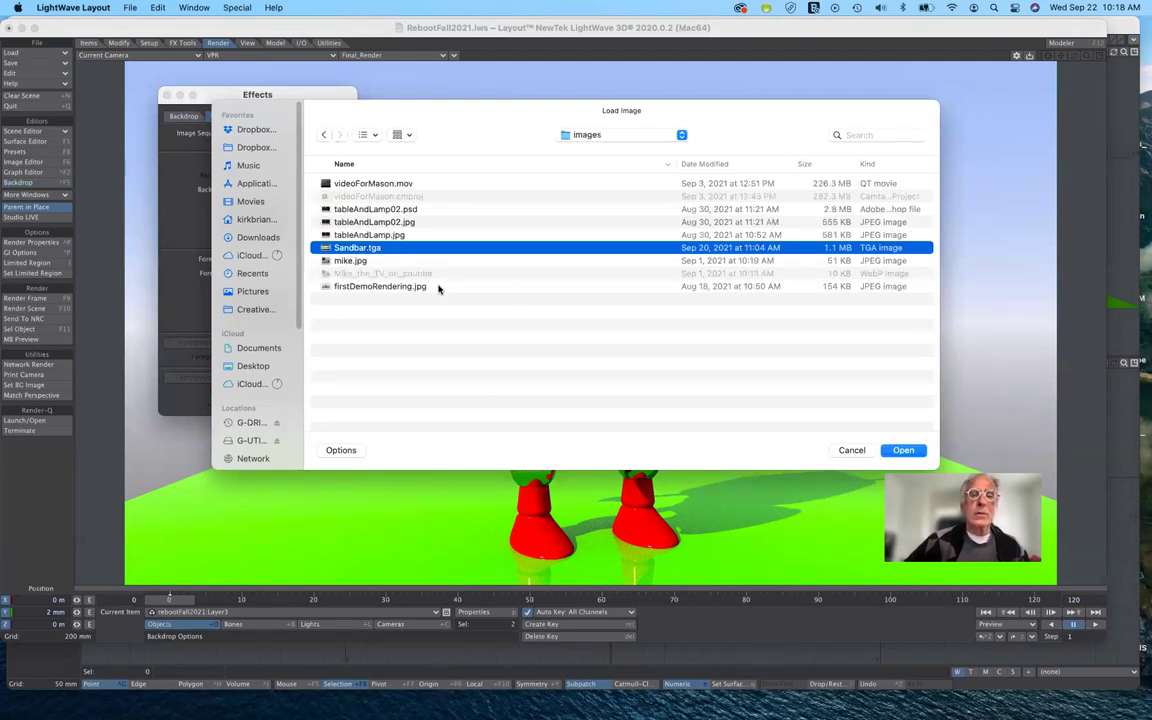
click(904, 451)
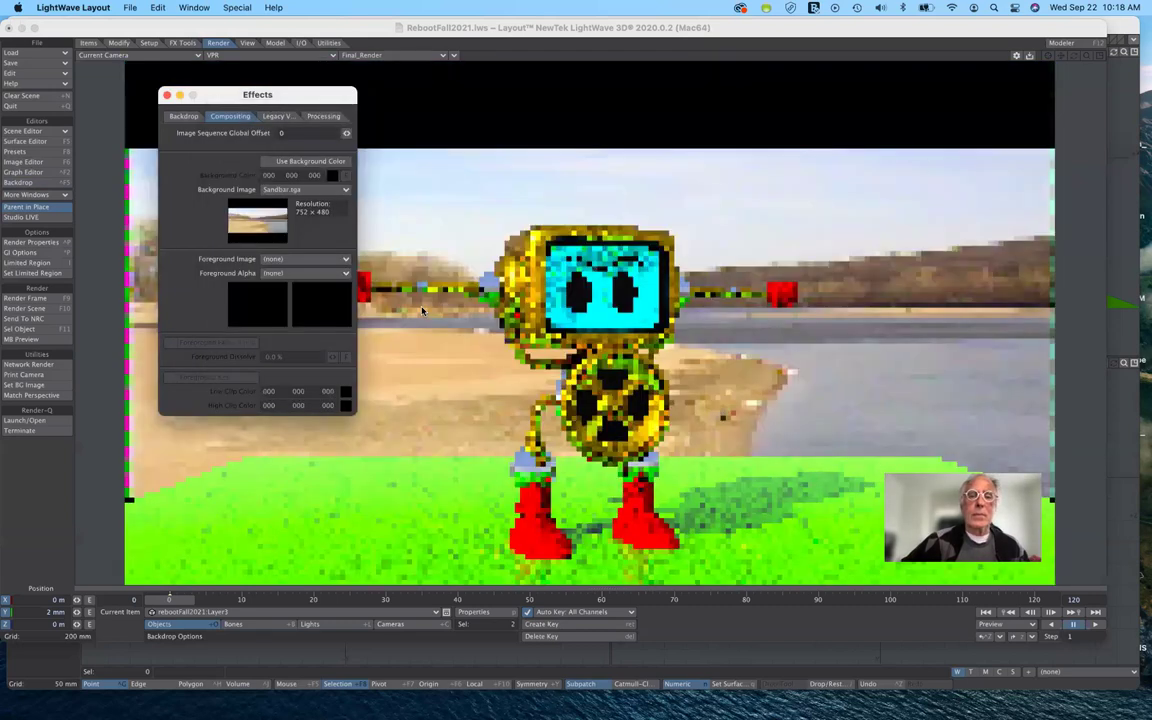
drag(311, 97, 1021, 178)
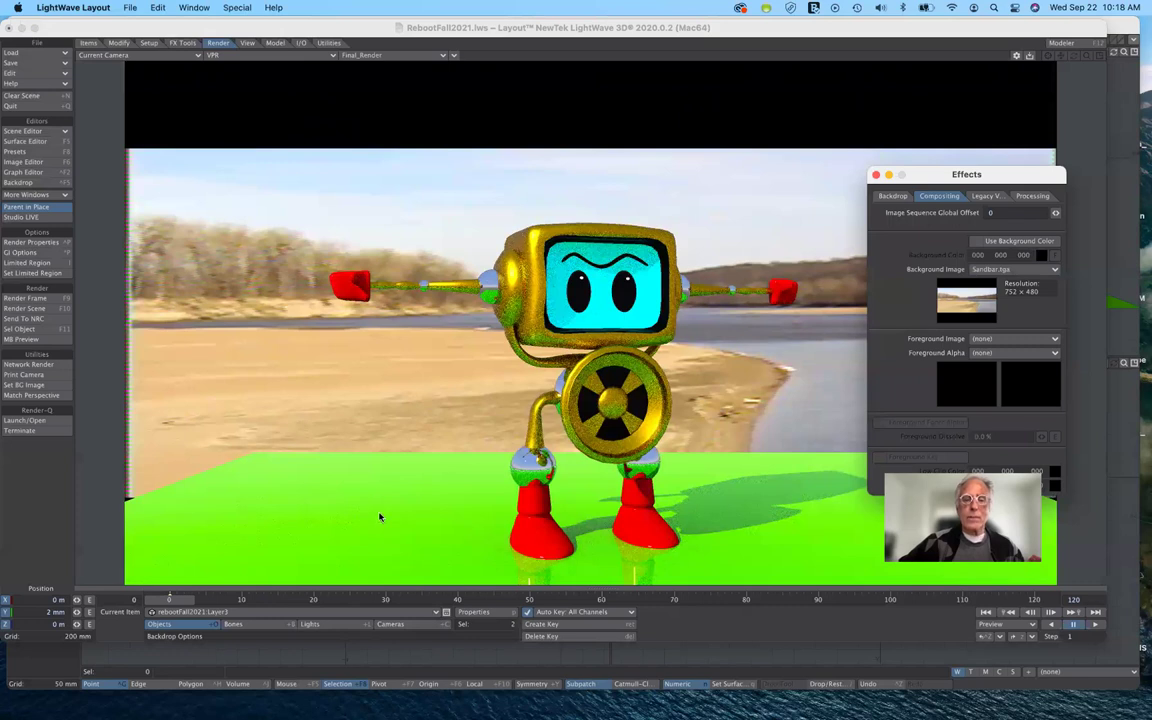
- Make rebootFall2021:Layer2 the current item and move the robot to an X position of -130 mm
click(343, 611)
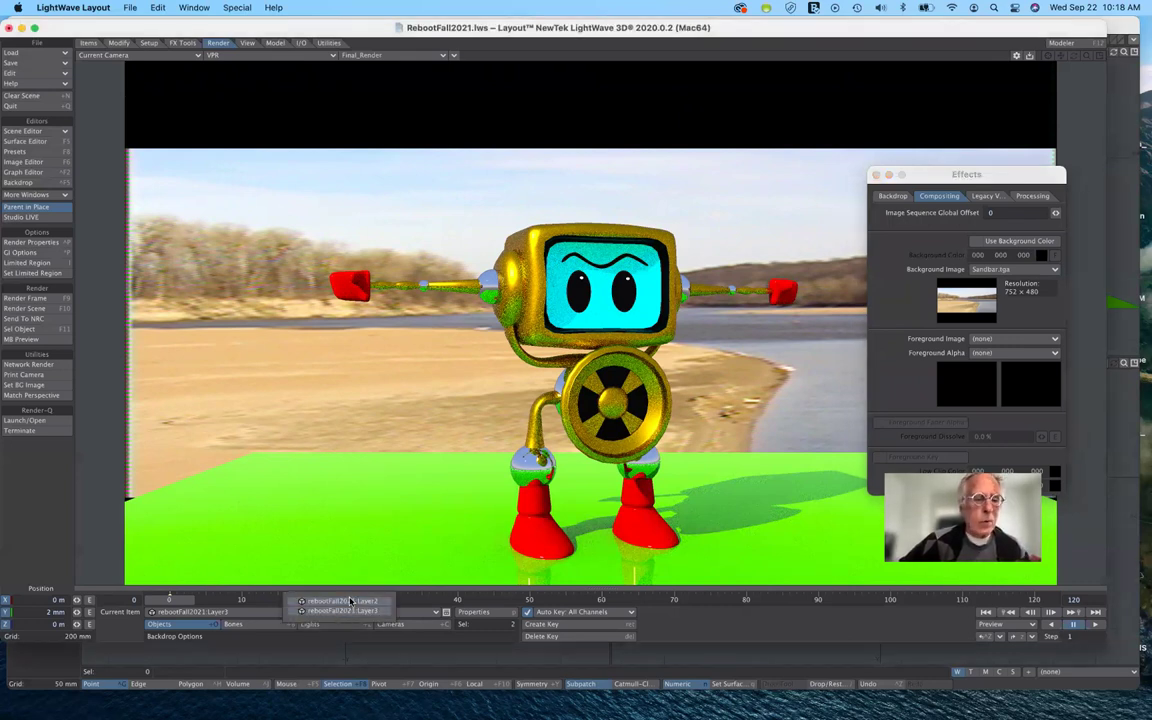
click(343, 610)
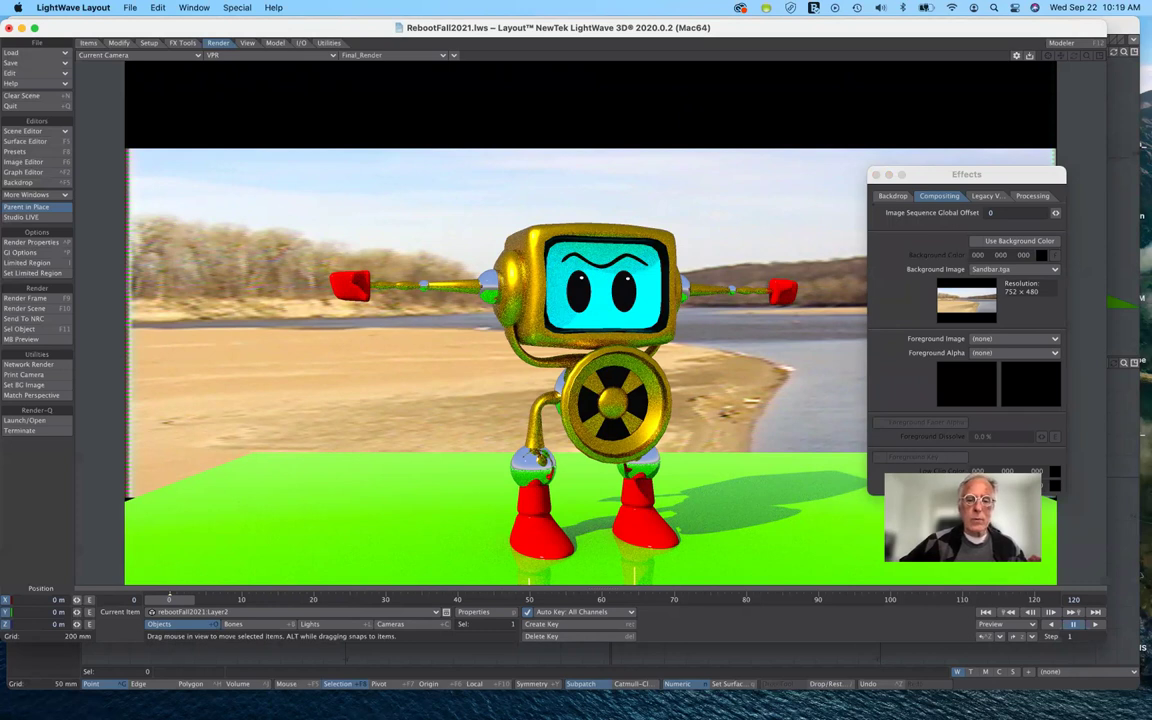
text(-40)
key(Return)
drag(818, 497, 820, 496)
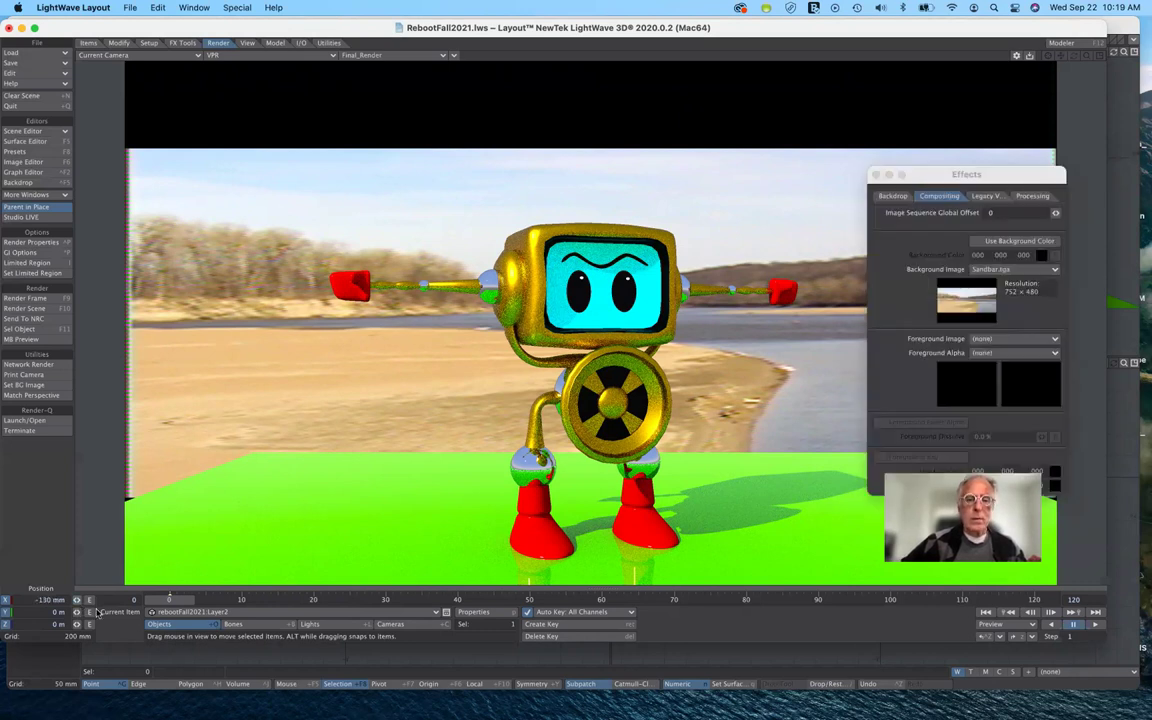
drag(90, 636, 120, 635)
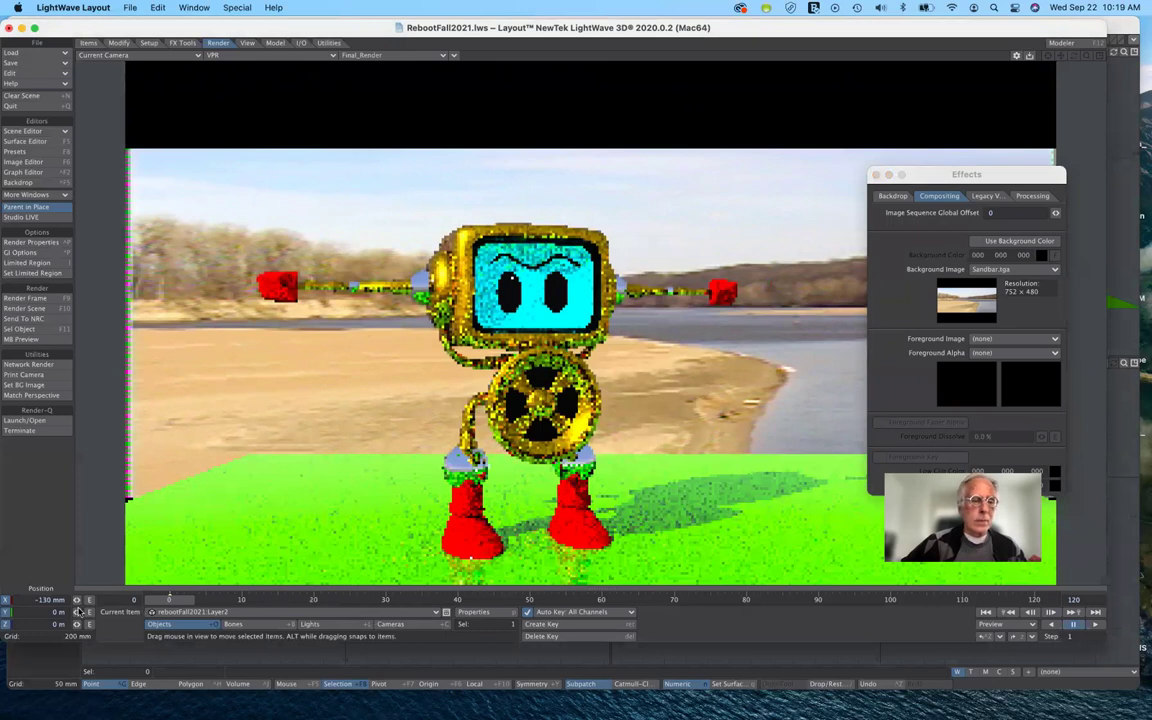
- Move the robot to an X position of -330 mm and set the viewport shading to Textured Shaded Solid
mouse_move(76, 599)
mouse_down()
mouse_move(50, 599)
mouse_move(77, 600)
mouse_up()
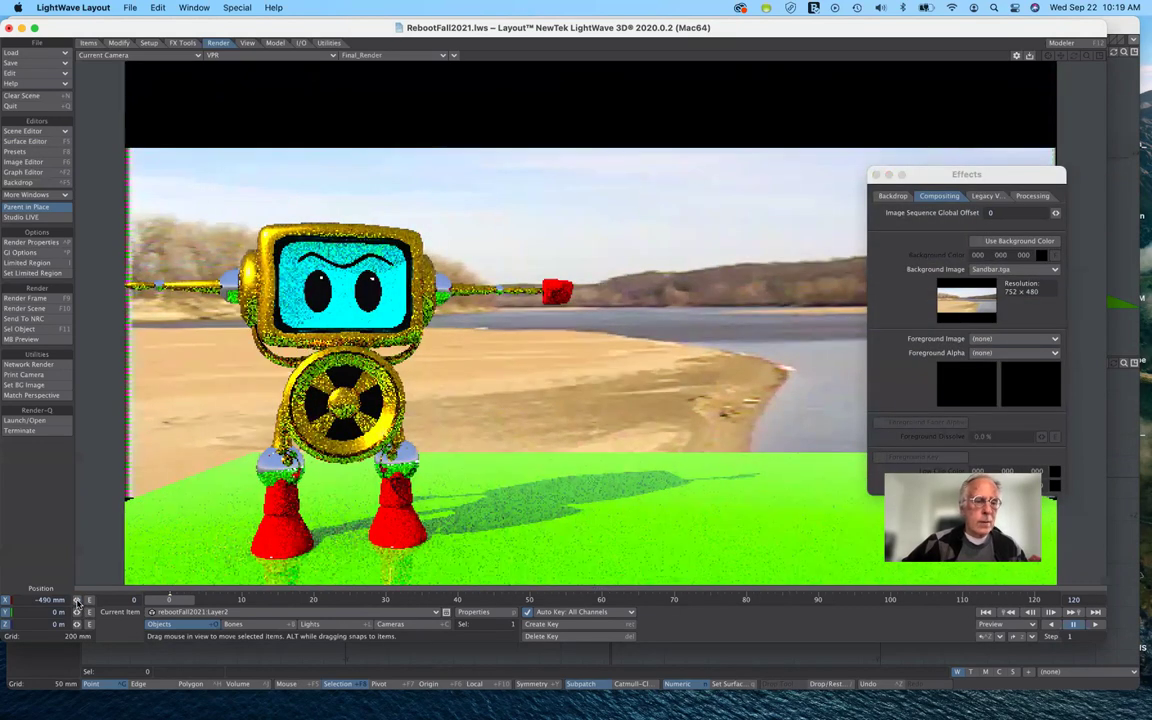
drag(76, 599, 81, 599)
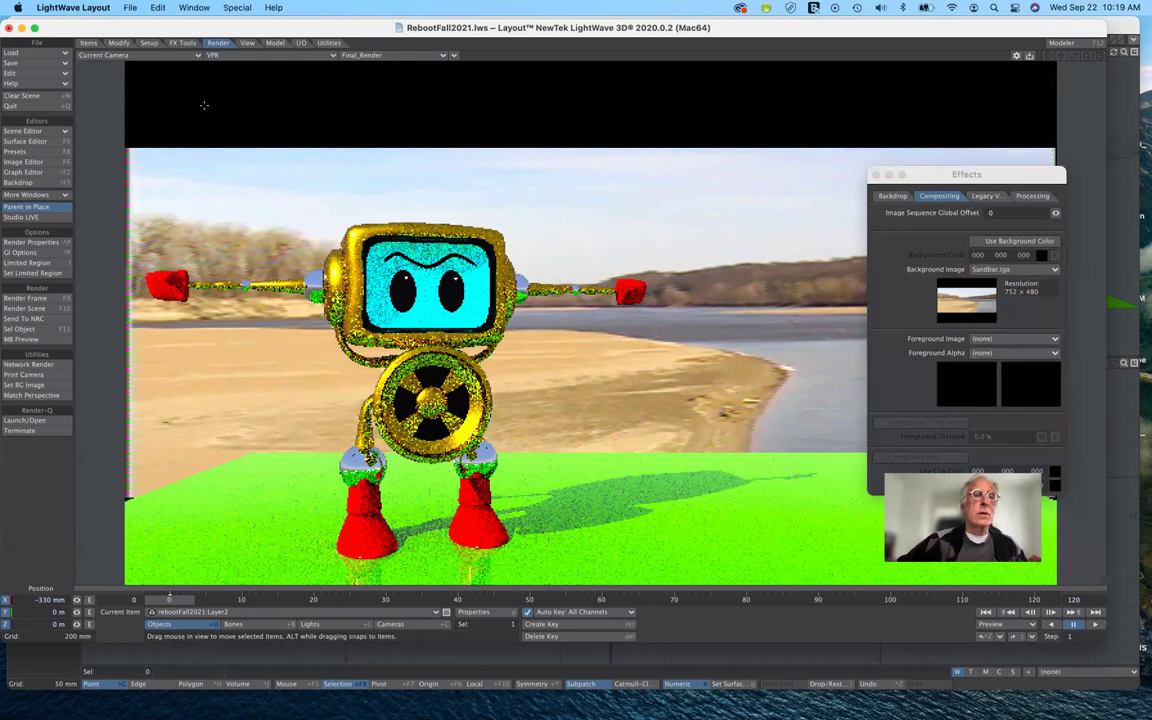
click(237, 58)
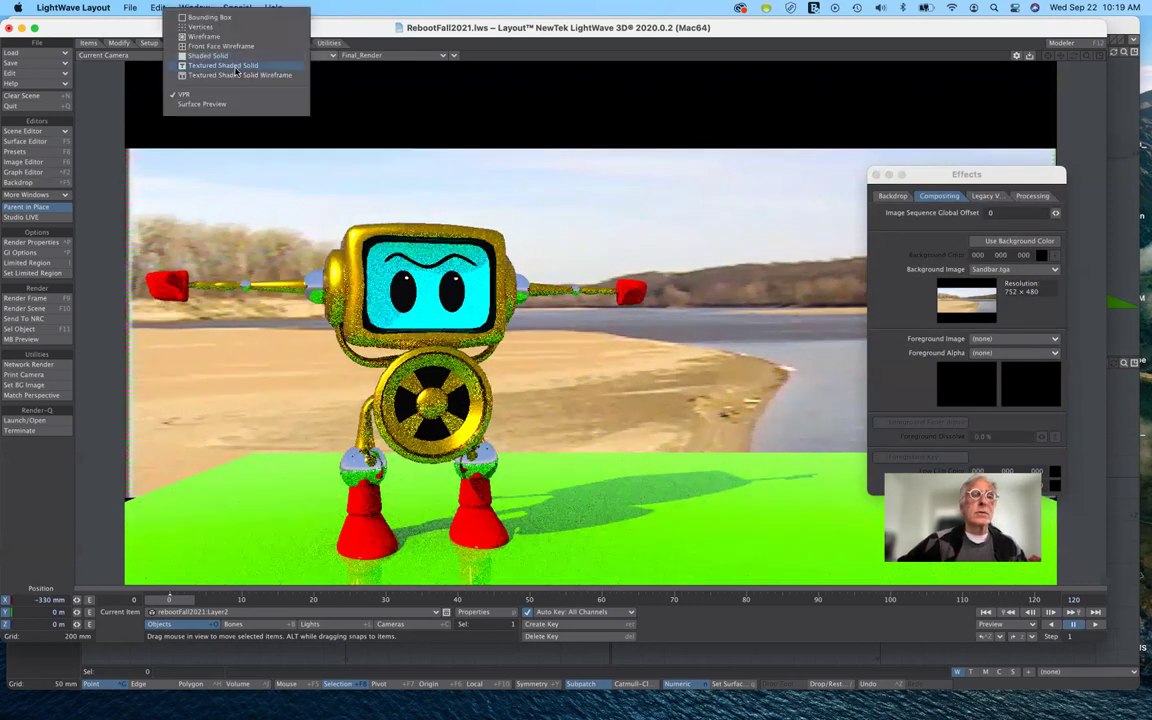
click(236, 66)
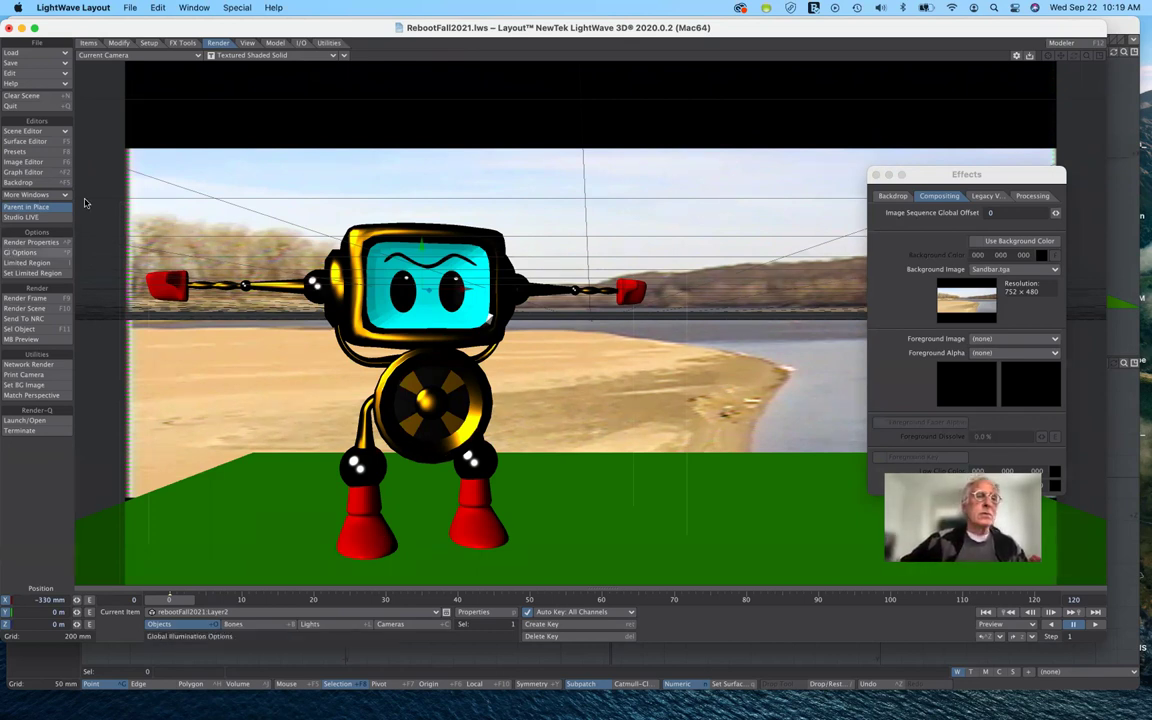
- Rotate the robot to a heading of -31.90° and set the viewport back to VPR rendering
click(118, 42)
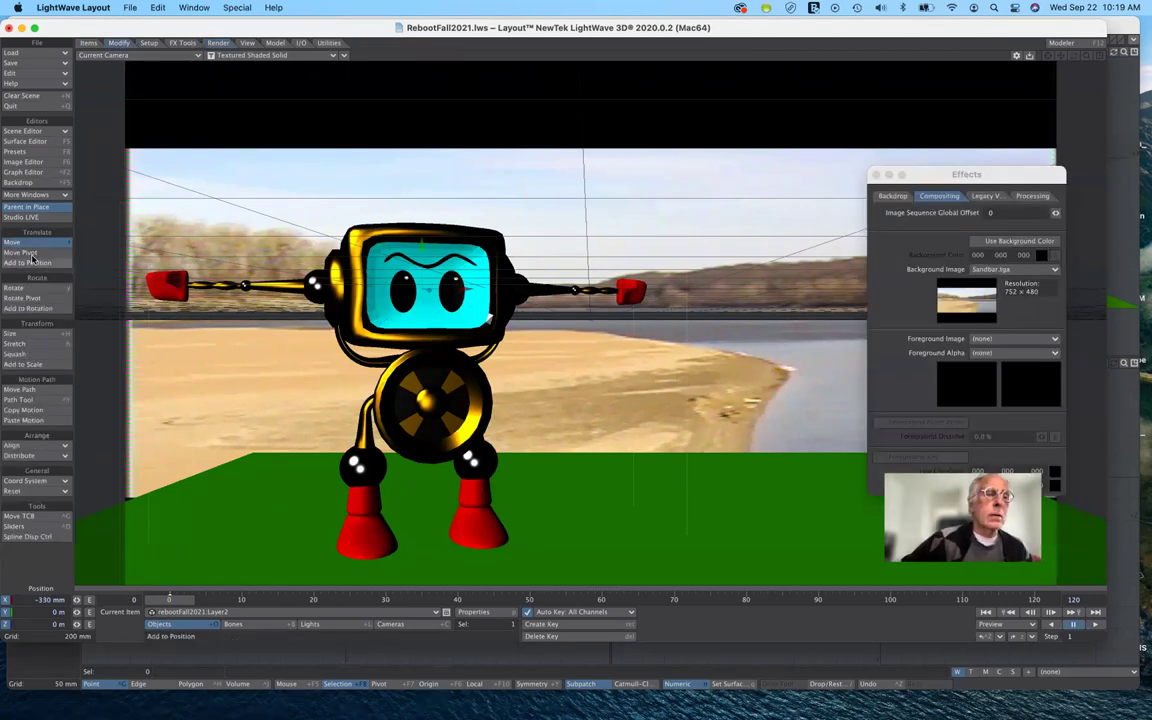
click(14, 288)
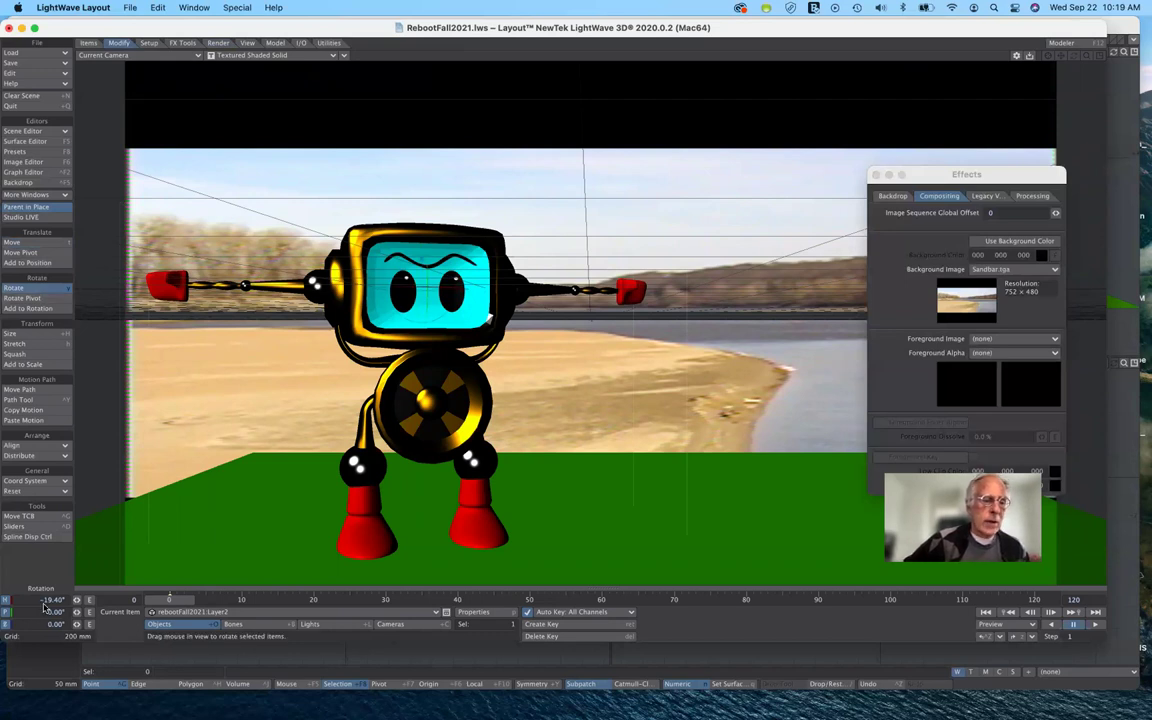
drag(600, 400, 564, 400)
drag(79, 601, 80, 601)
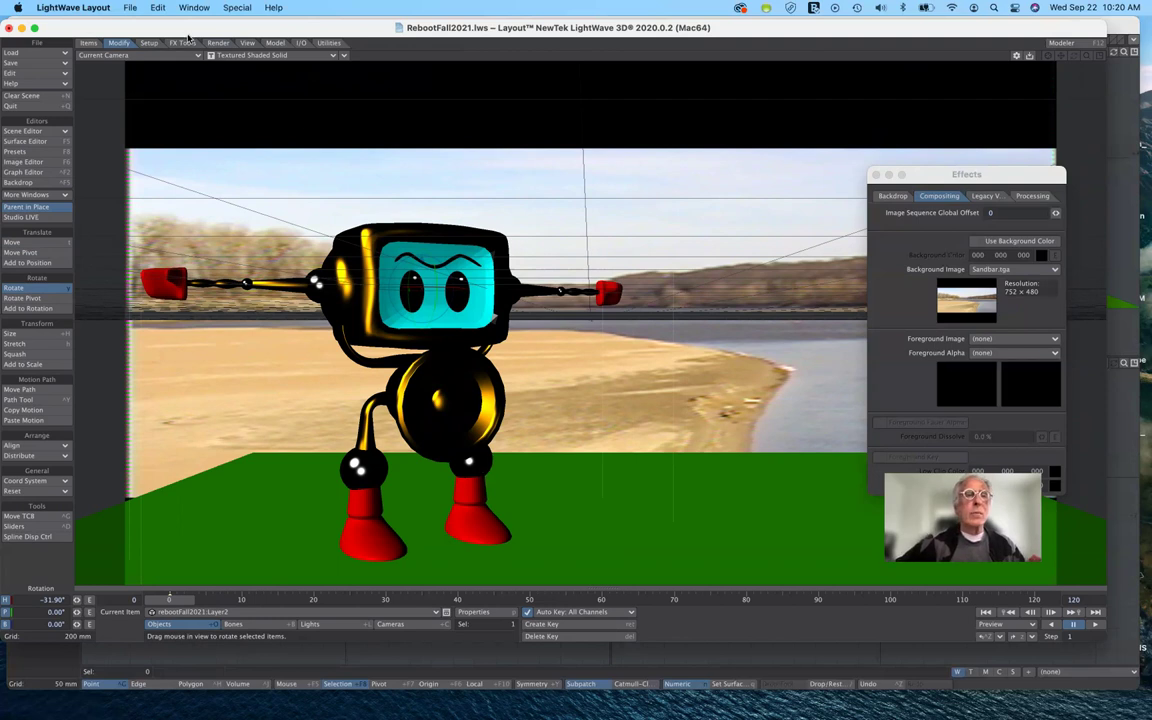
click(238, 55)
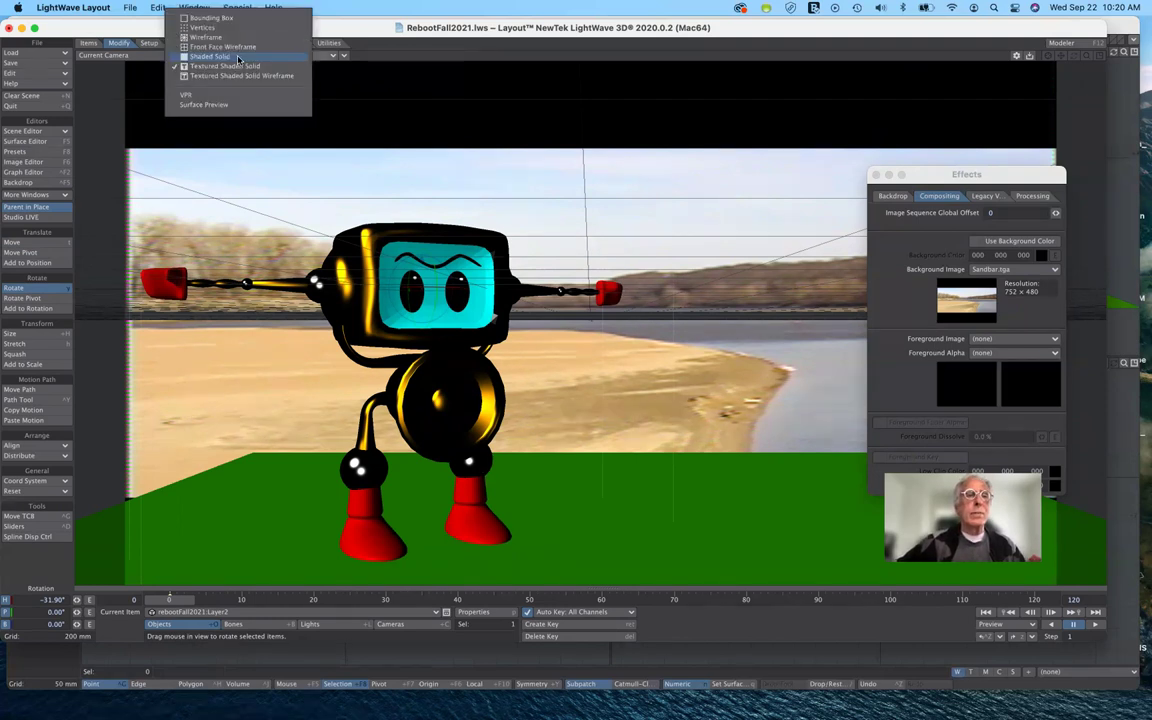
click(212, 103)
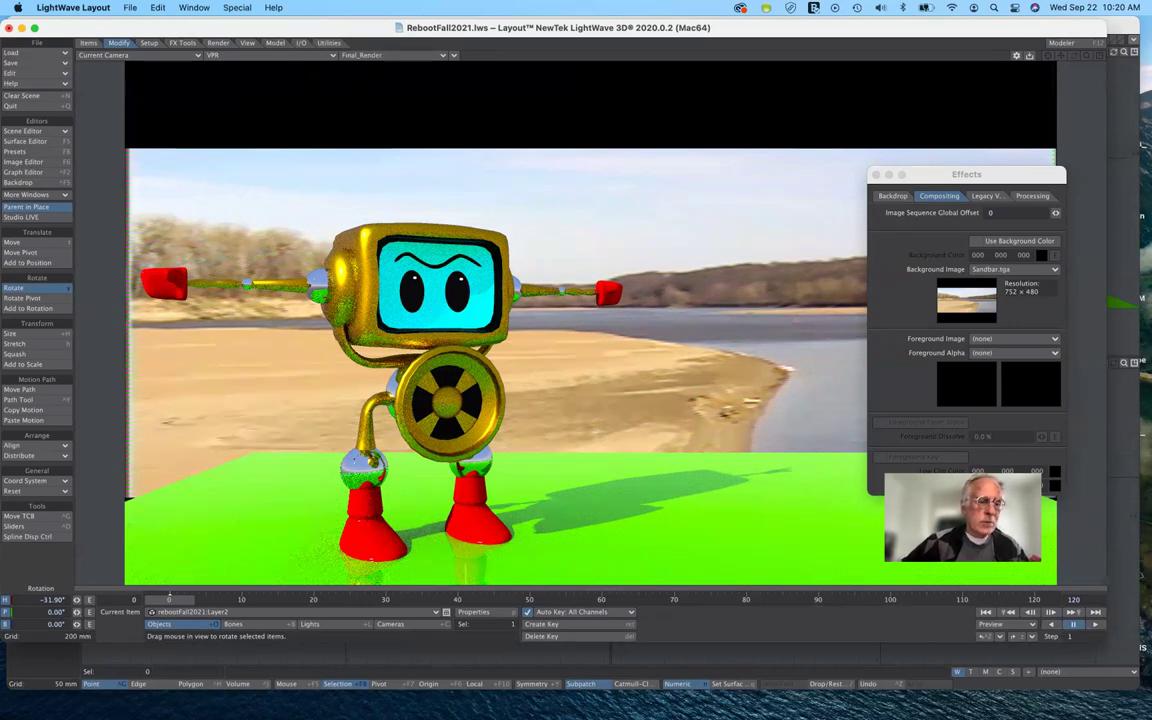
- Set the robot's pitch rotation to -2°
key(ctrl+F7)
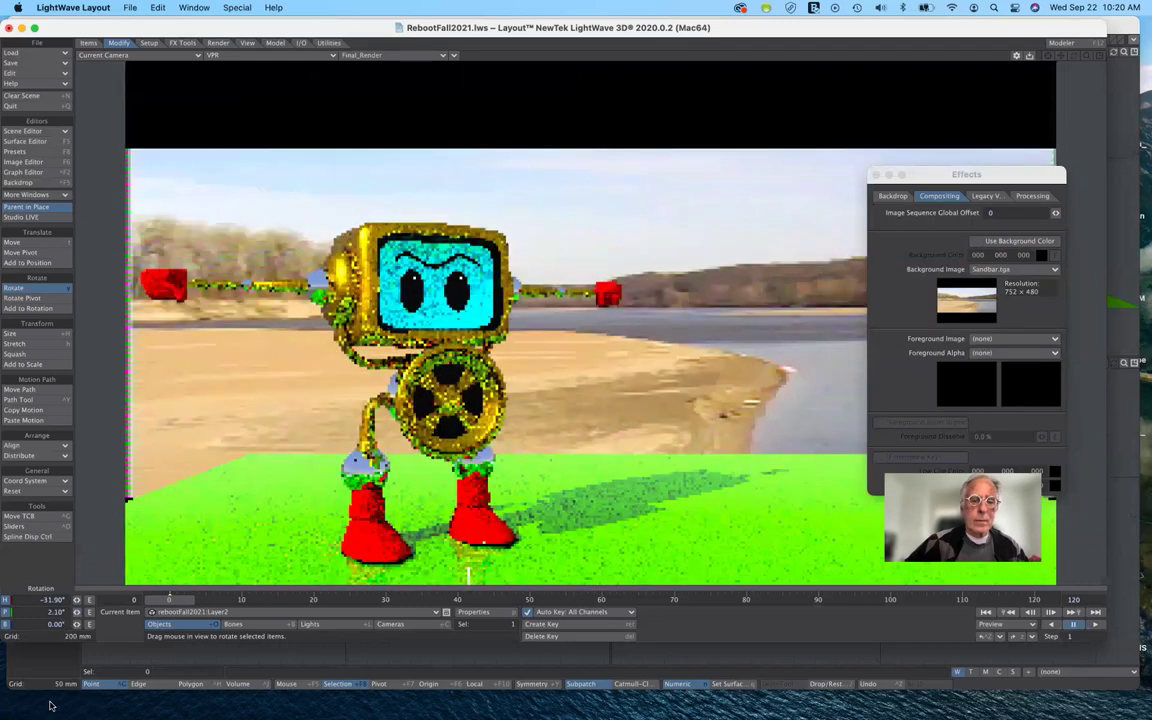
click(55, 611)
text(-2)
key(Tab)
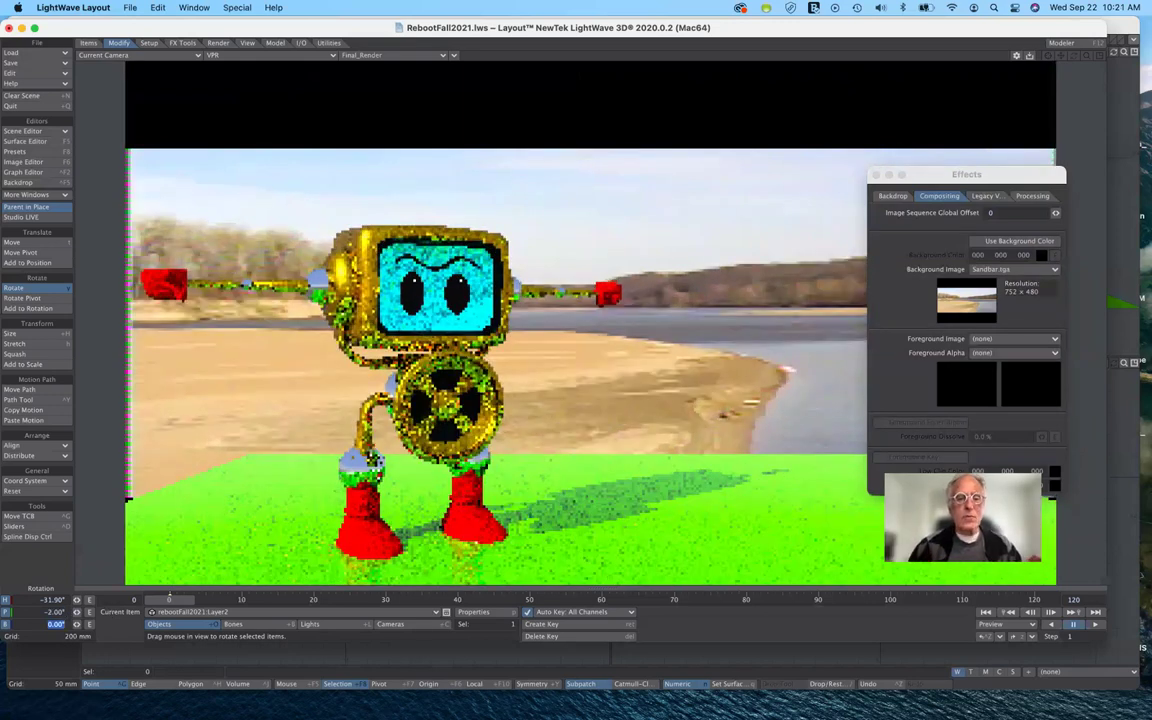
- Make the ground object, rebootFall2021:Layer3, the current item and set its pitch rotation to -2°
click(260, 613)
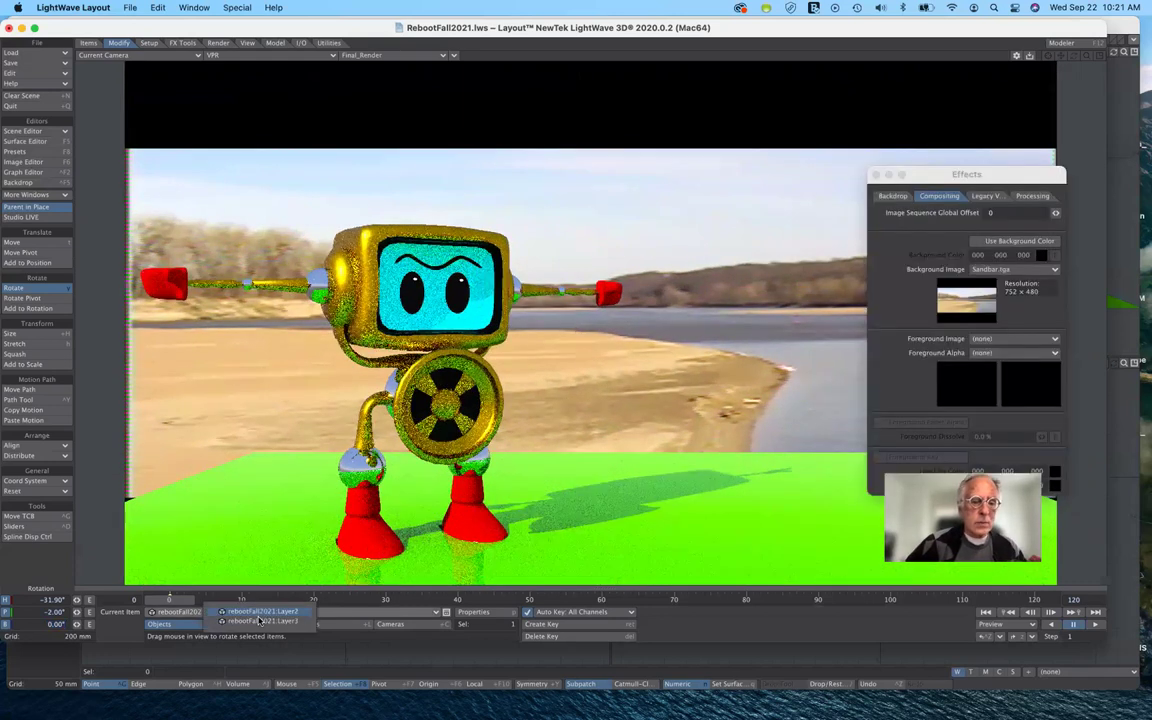
click(258, 621)
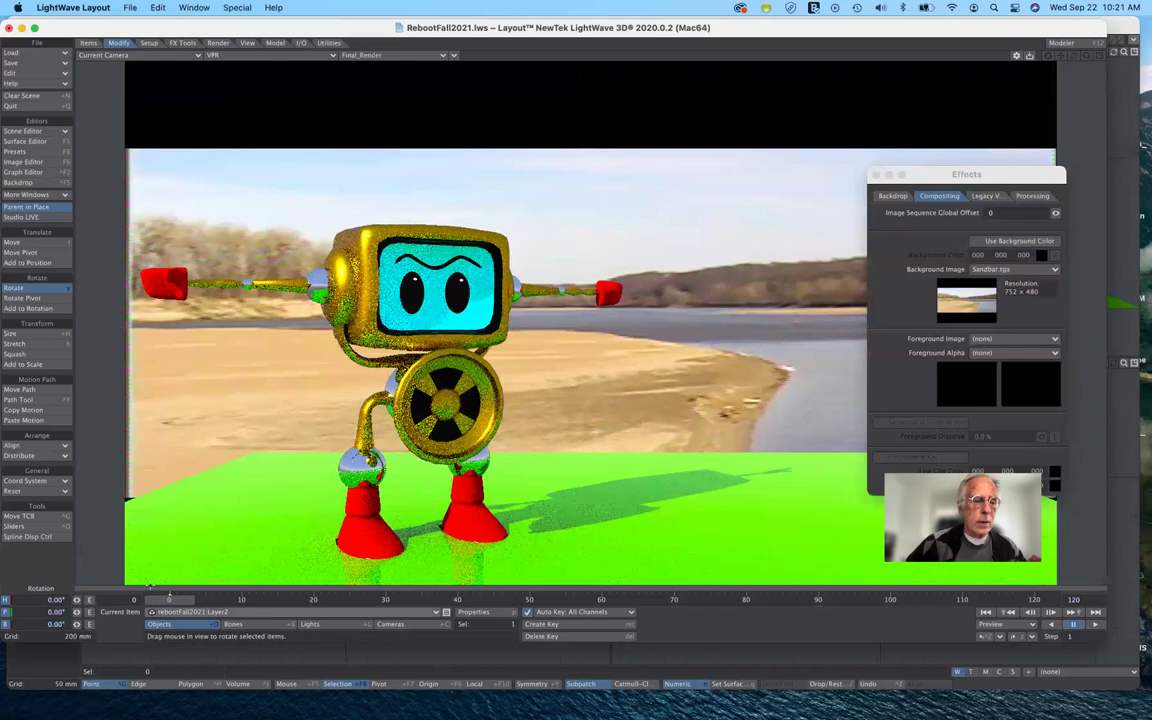
click(66, 612)
key(BackSpace)
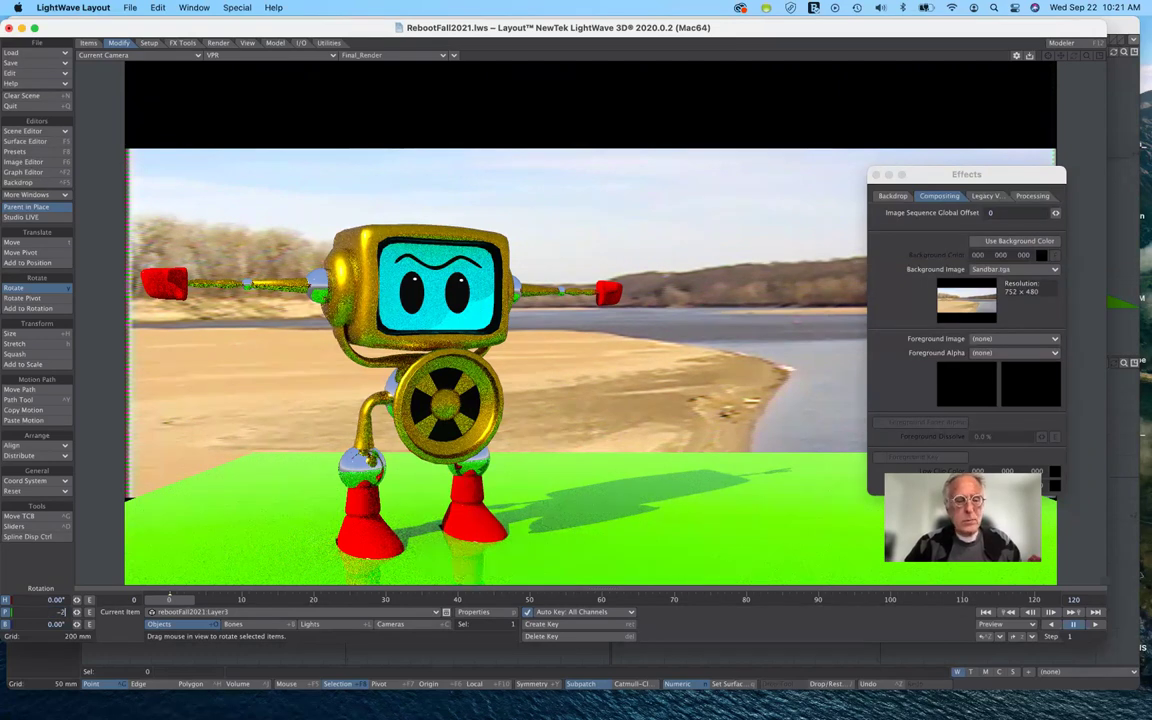
text(-2)
key(Tab)
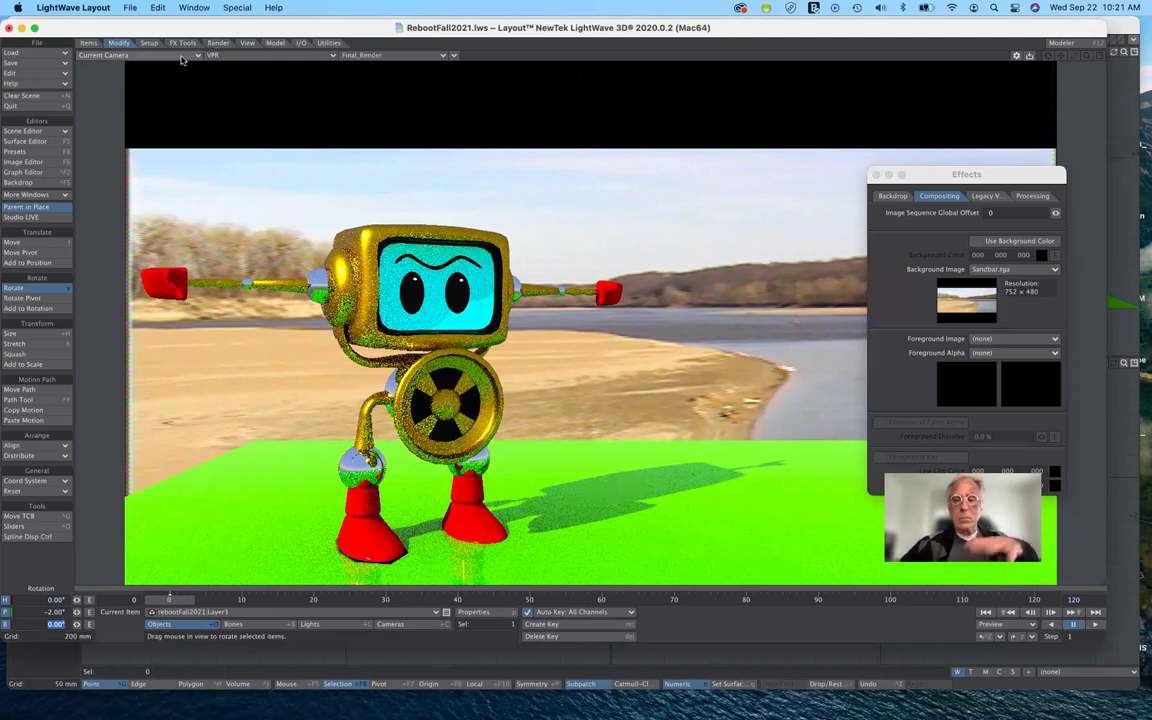
- Show the scene in wireframe from the Right view and move the Effects window clear of the robot and ground line
click(236, 56)
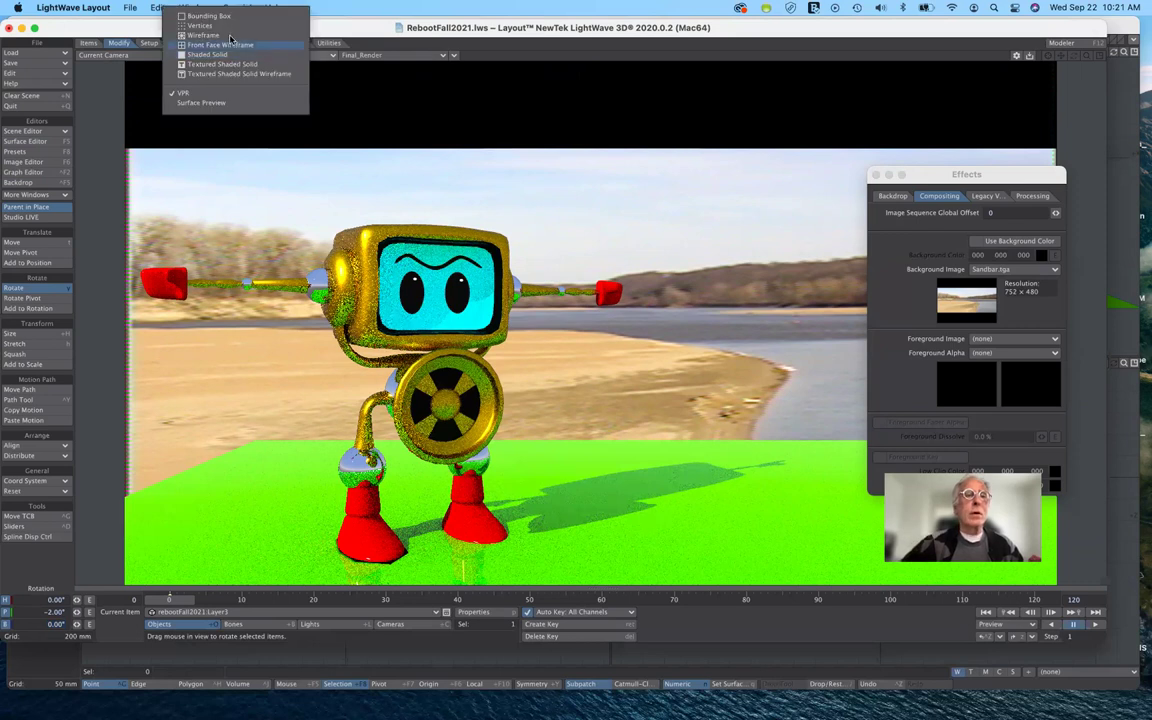
click(230, 36)
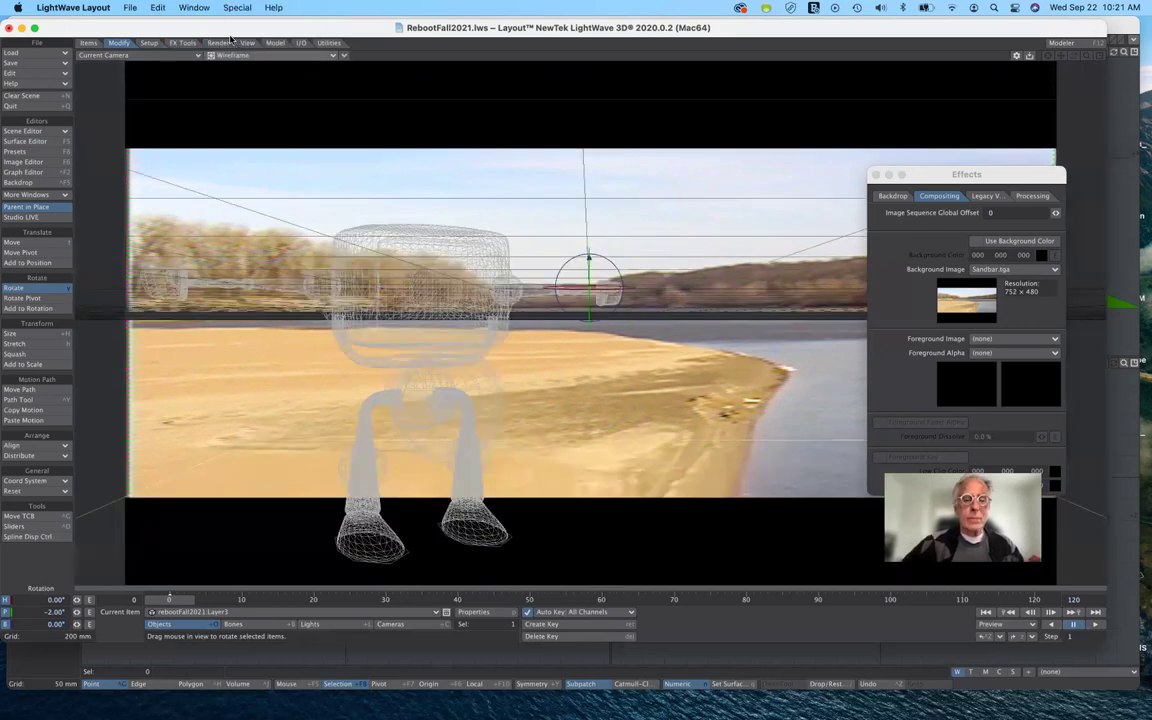
click(133, 56)
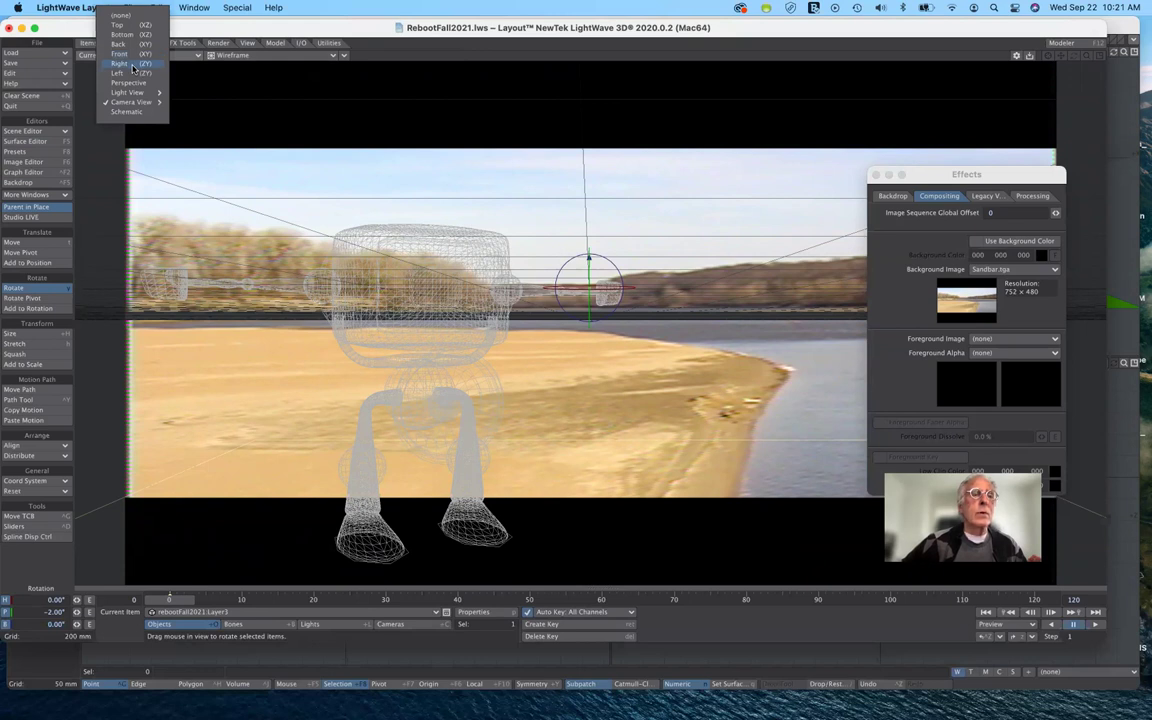
click(133, 64)
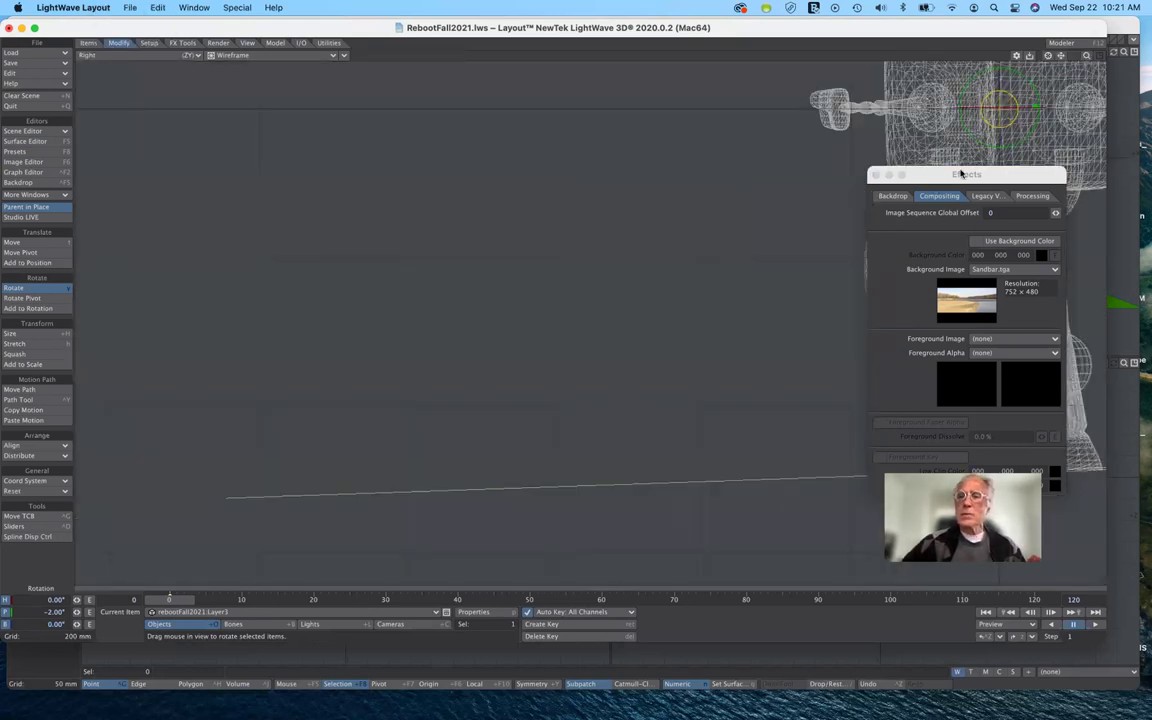
drag(960, 174, 606, 124)
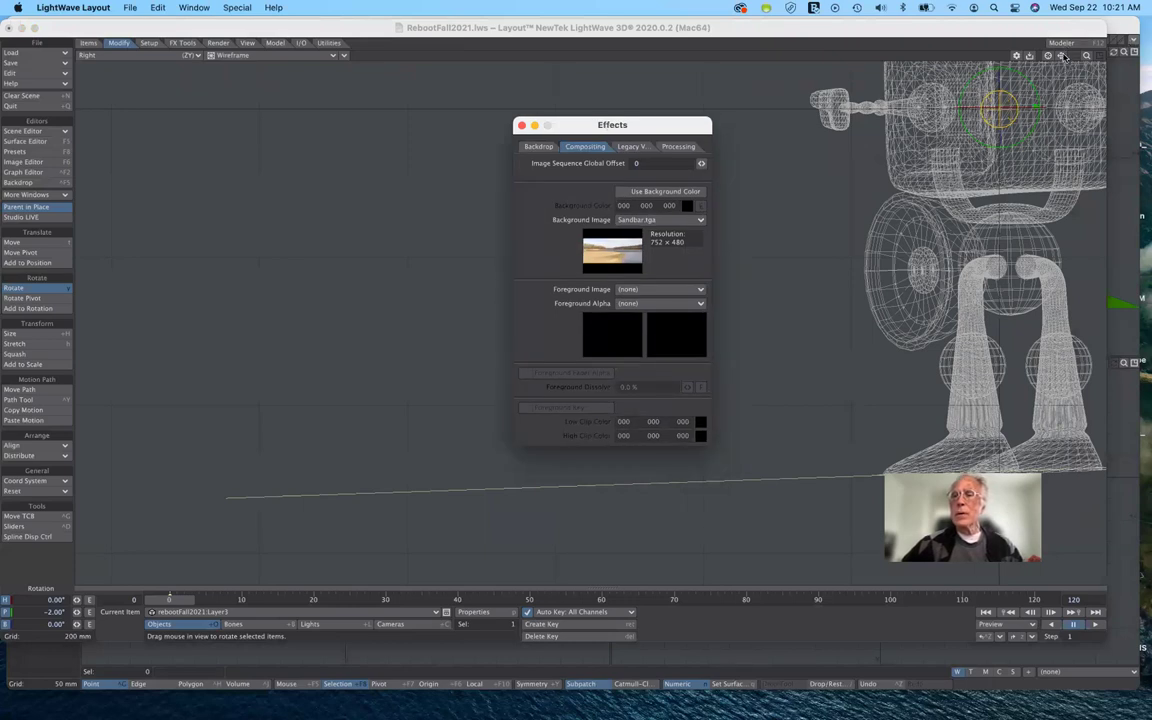
drag(1061, 55, 957, 201)
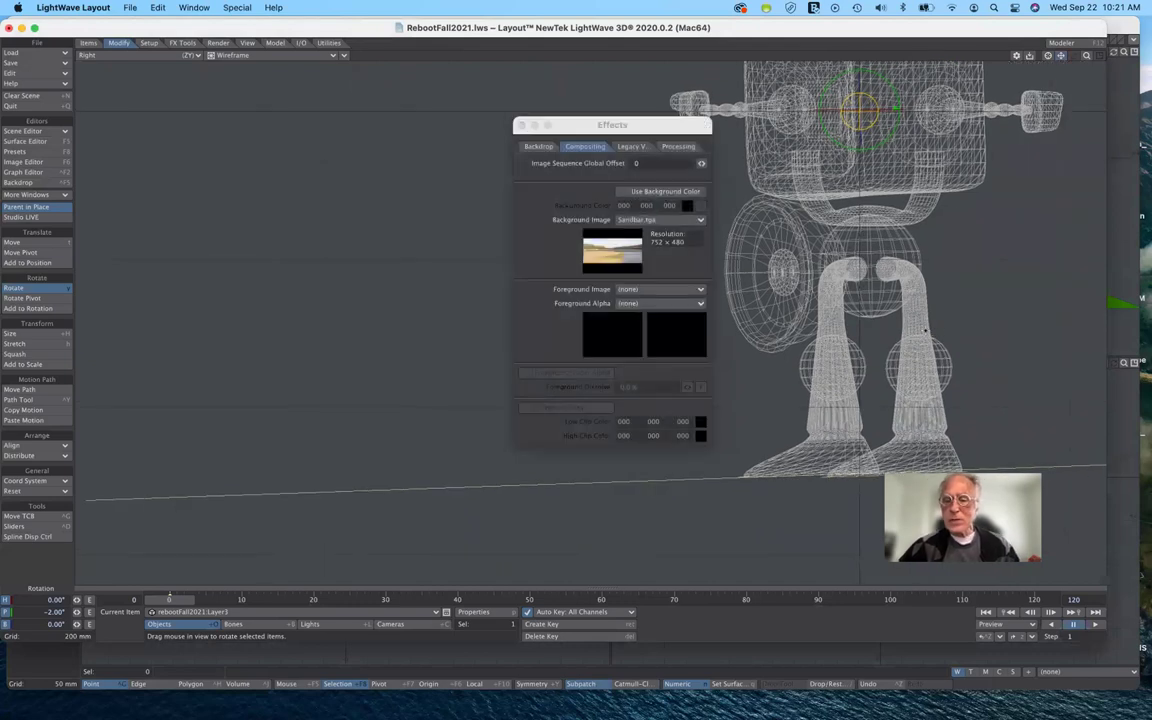
drag(658, 126, 501, 121)
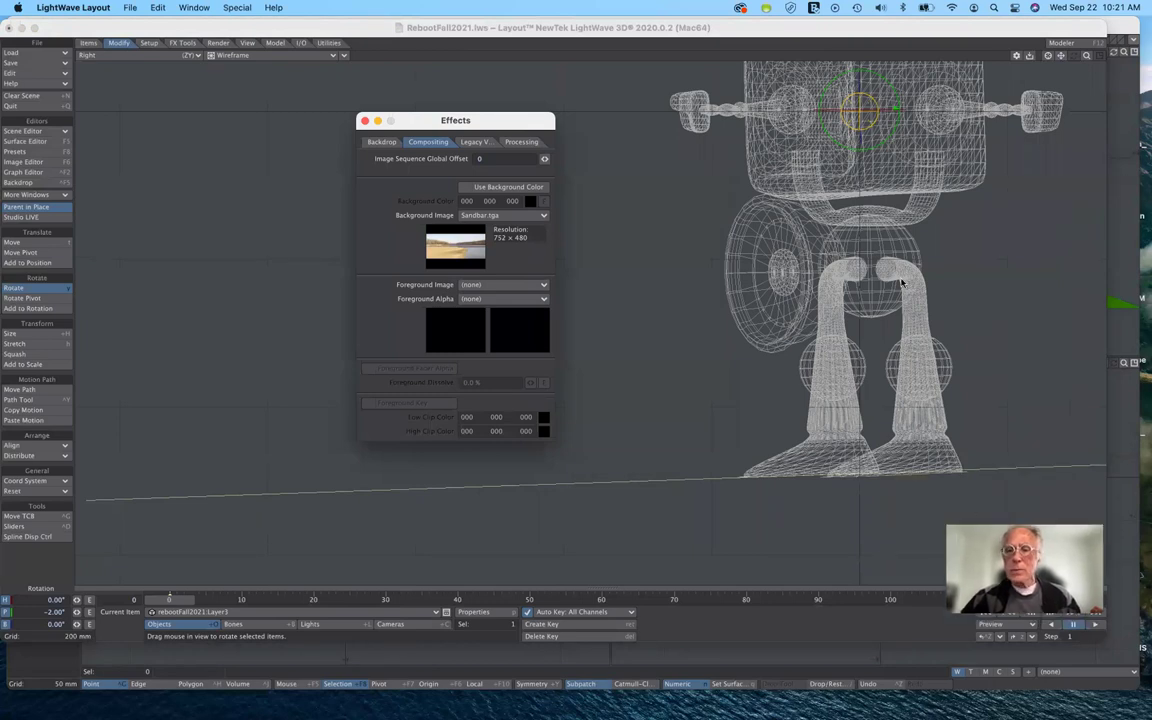
- Tilt the ground object slightly further to a pitch of -2.10°
drag(879, 157, 878, 157)
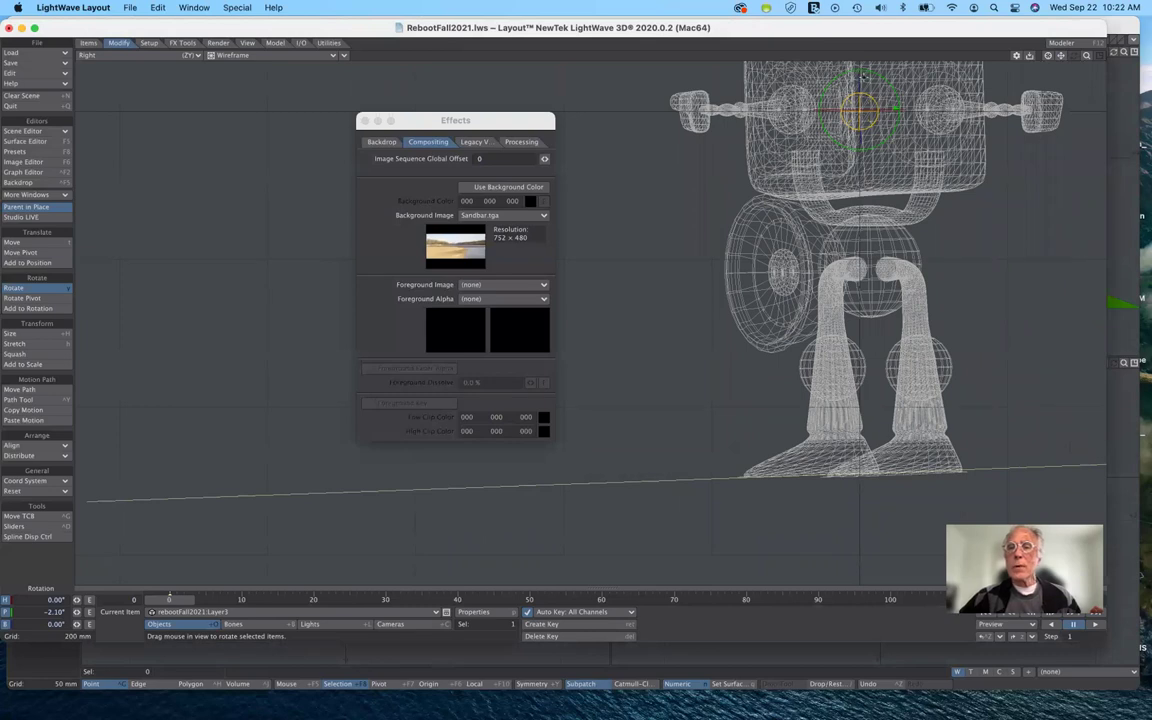
drag(906, 492, 910, 492)
key(super+z)
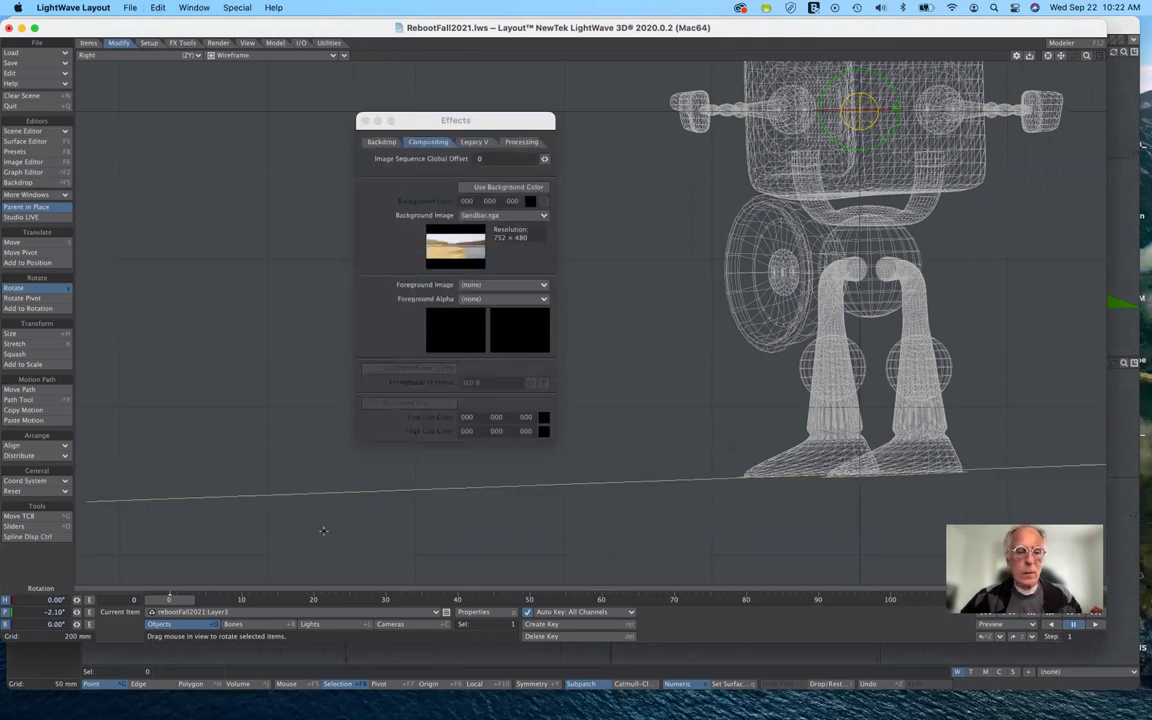
- Make rebootFall2021:Layer2 the current item and rotate the robot to a pitch of -1.20° and a bank of 1.60°
click(250, 611)
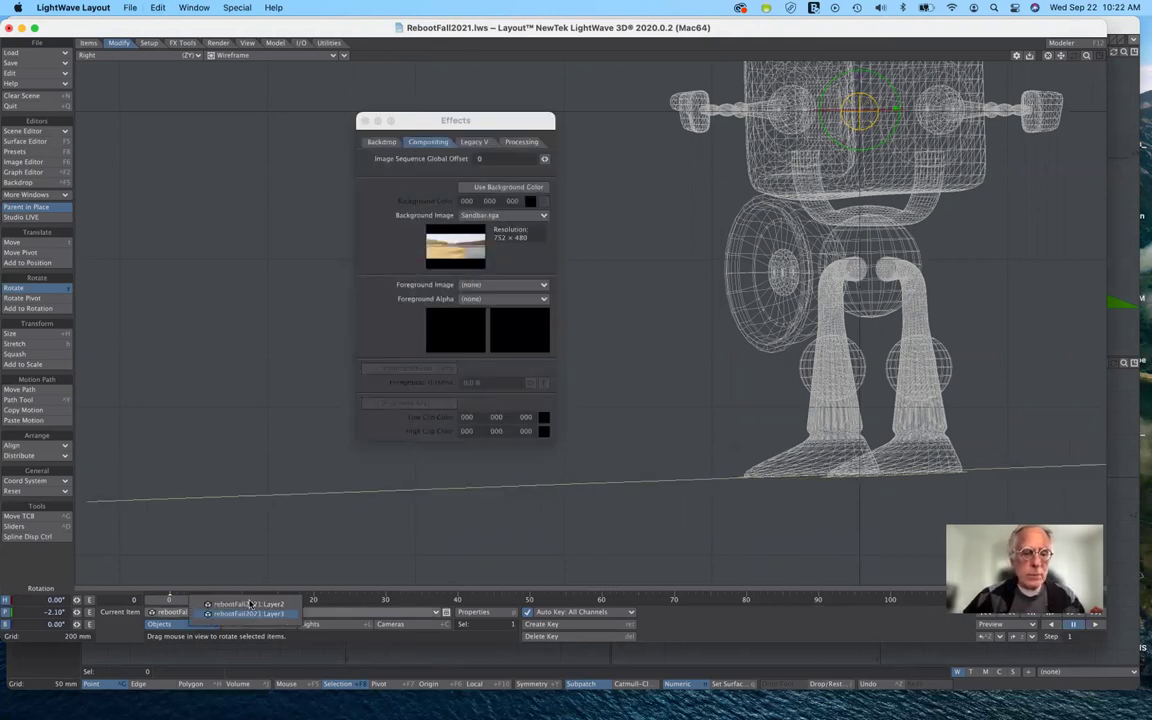
click(249, 604)
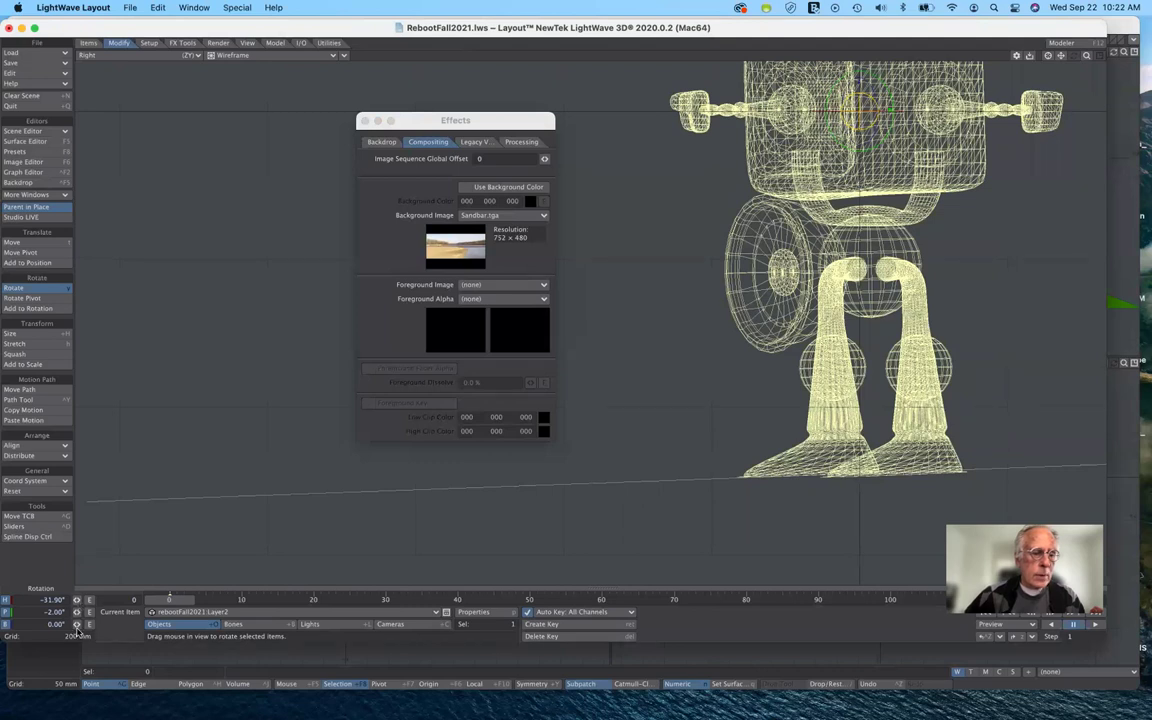
mouse_move(78, 626)
mouse_down()
mouse_move(101, 626)
mouse_move(79, 612)
mouse_up()
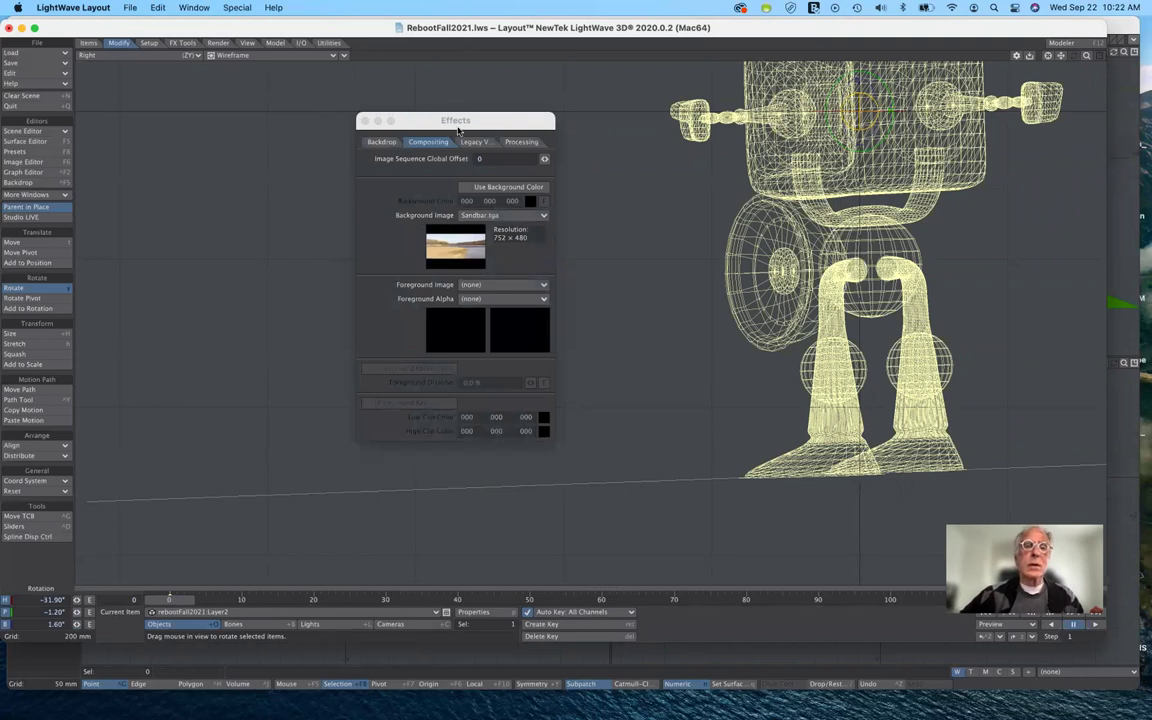
- Return the viewport to the Current Camera view and move the Effects window off the robot
drag(458, 124, 451, 198)
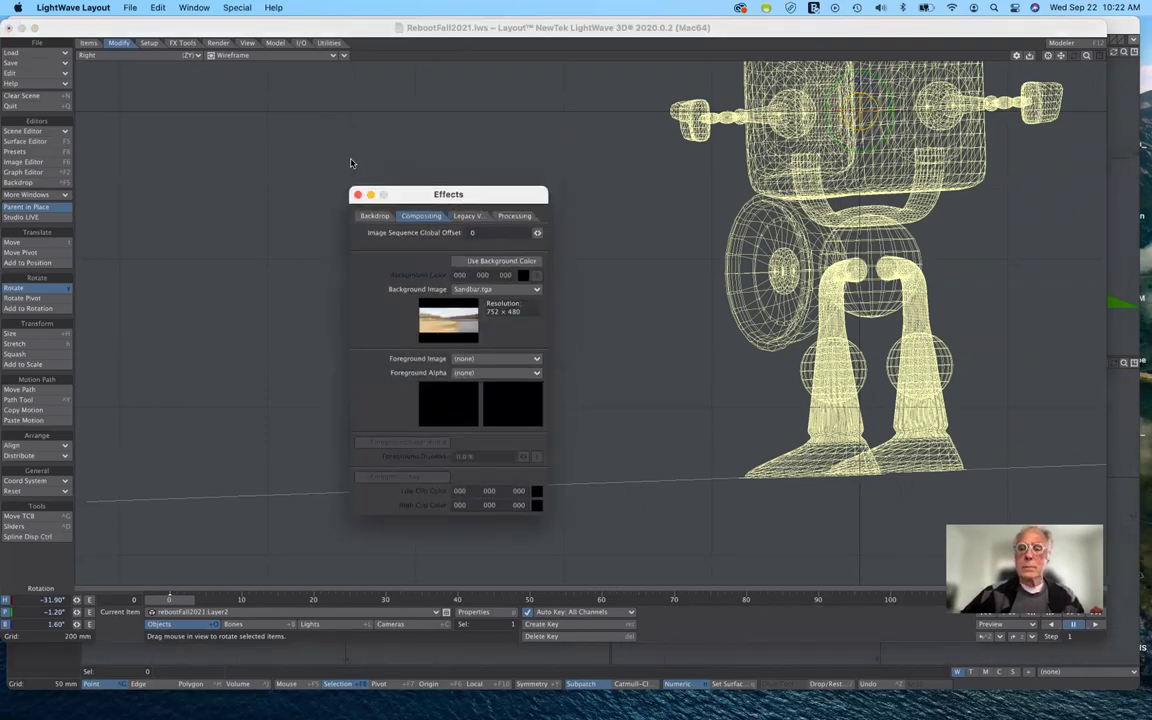
click(125, 55)
mouse_move(128, 101)
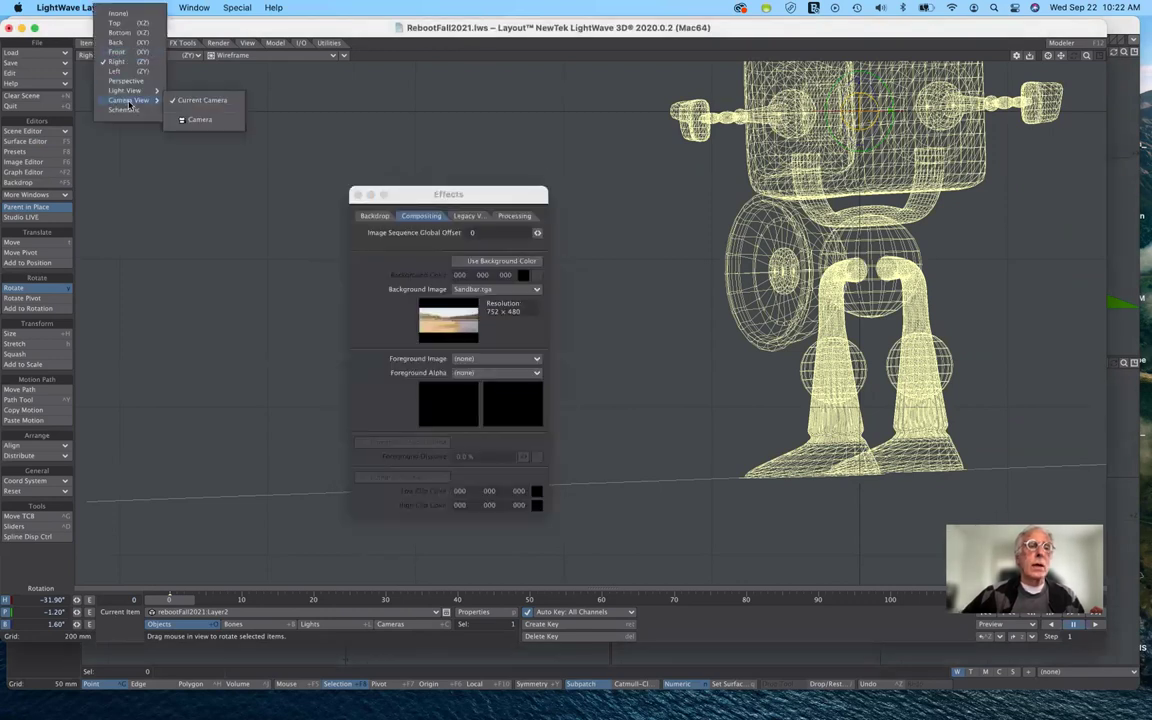
click(202, 100)
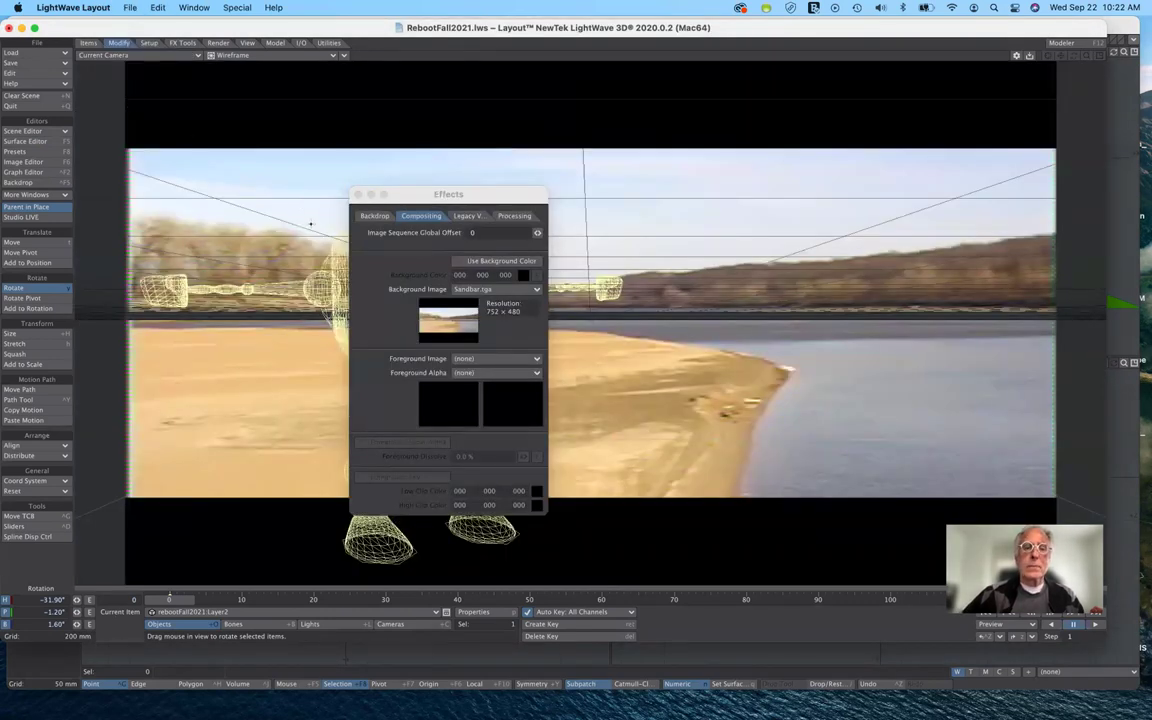
drag(406, 193, 870, 213)
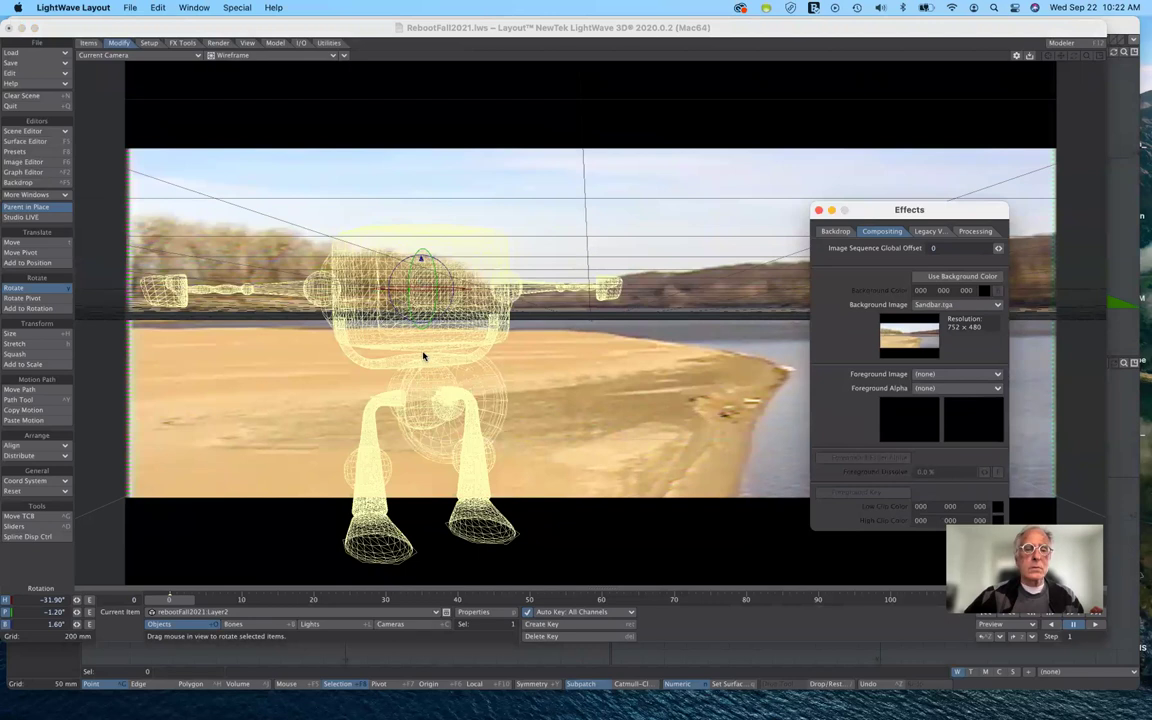
- Move the robot back to a Z position of 160 mm
click(27, 243)
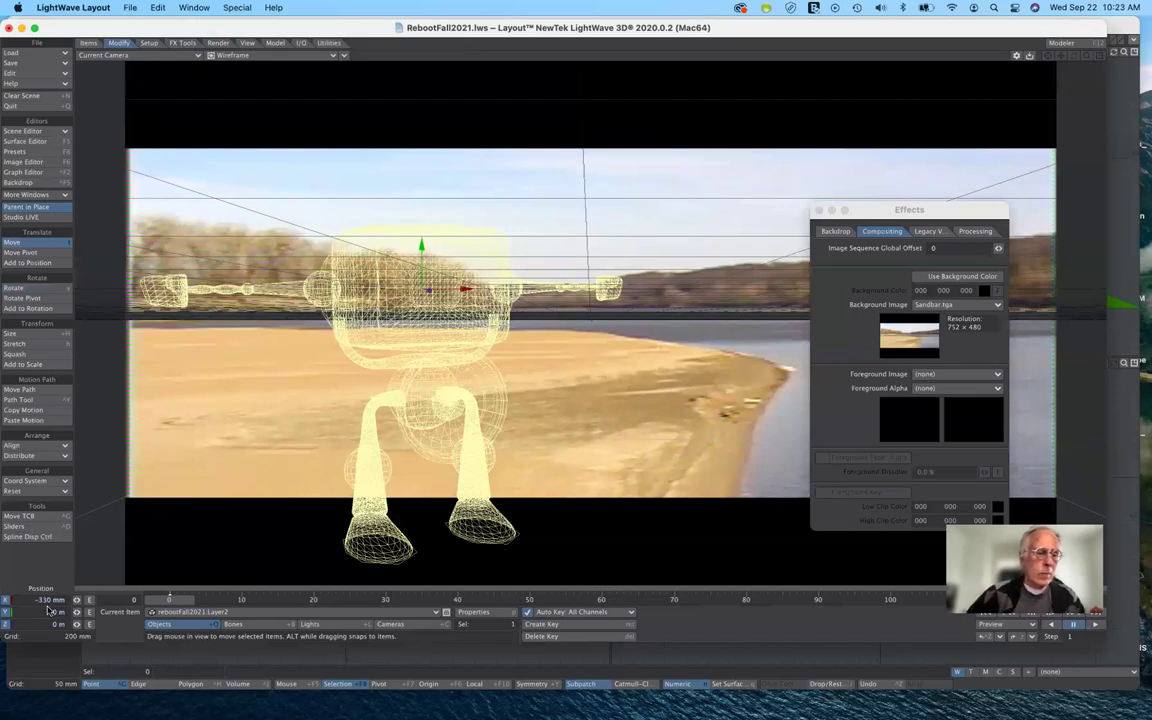
drag(78, 627, 110, 627)
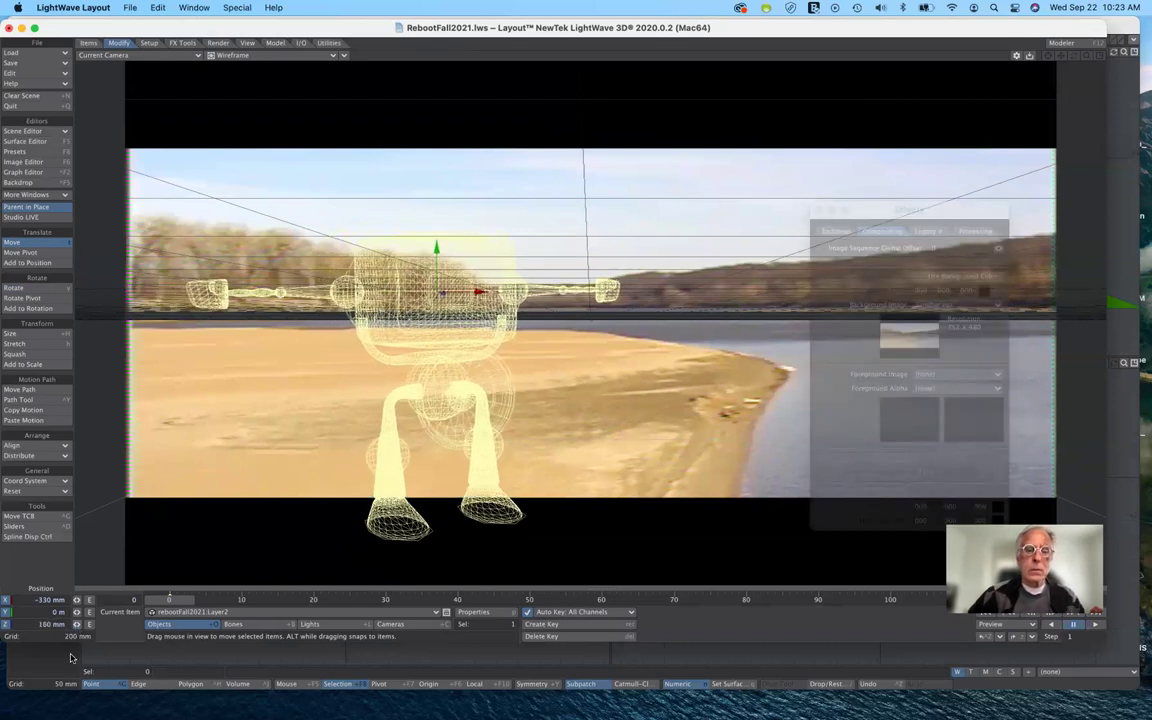
mouse_move(78, 708)
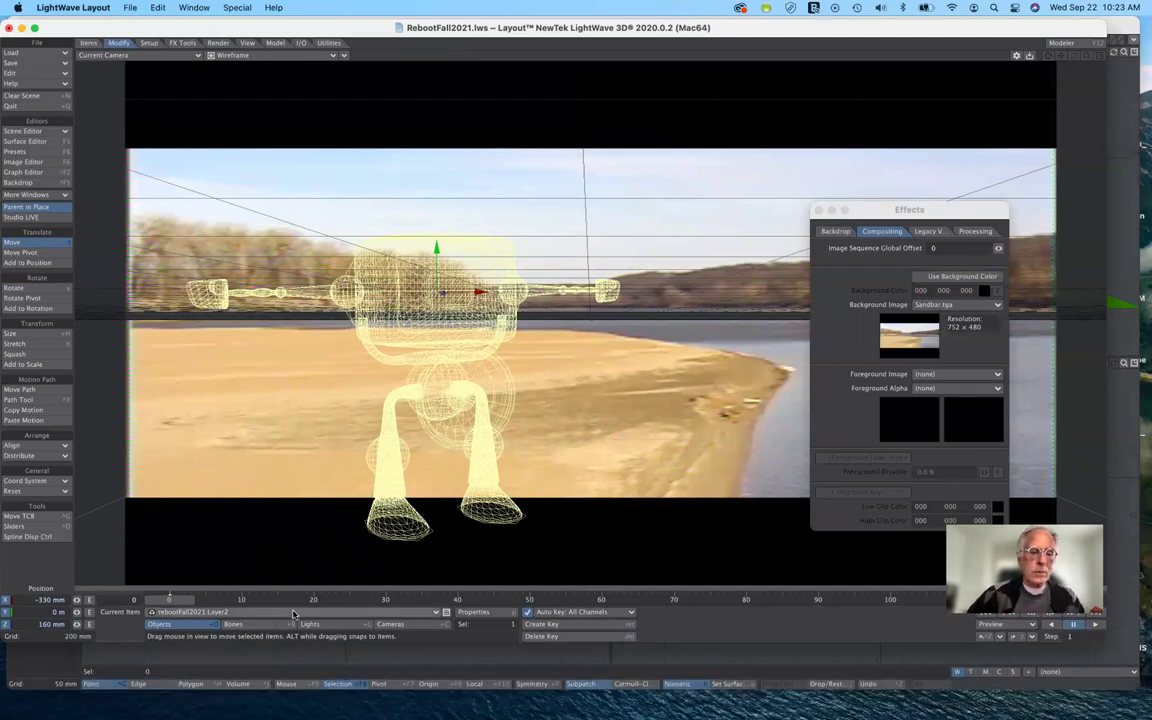
- Make rebootFall2021:Layer3 the current item and switch the camera viewport from wireframe to VPR rendering
click(293, 613)
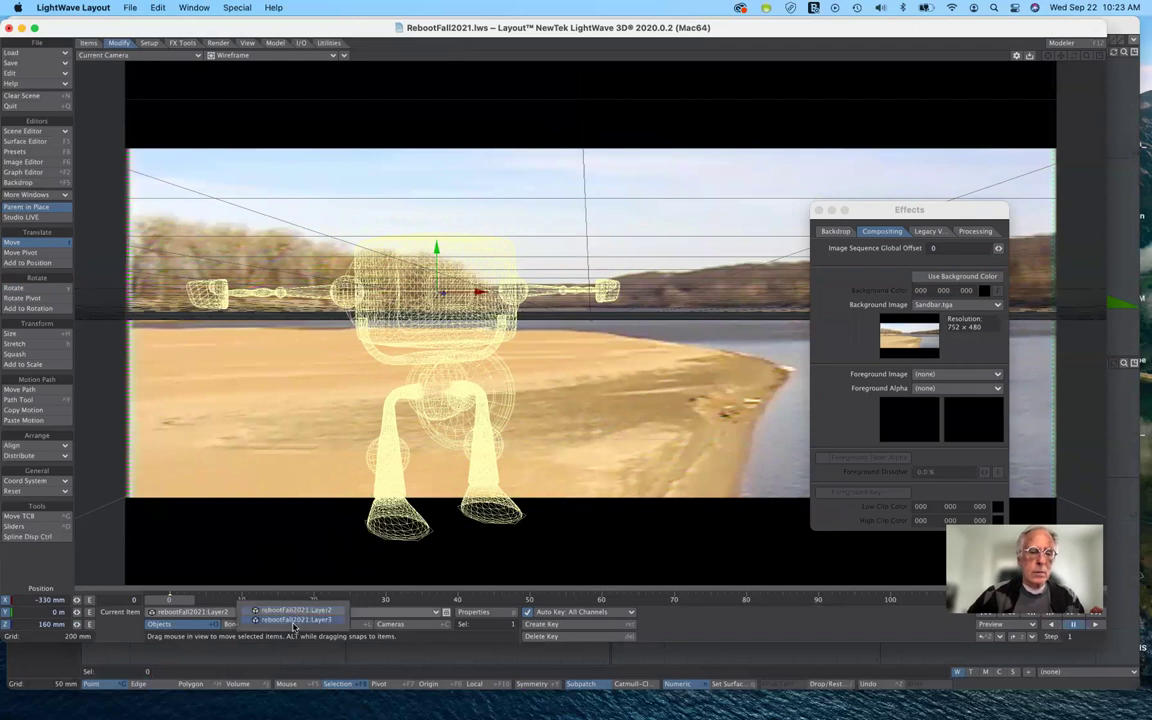
click(293, 626)
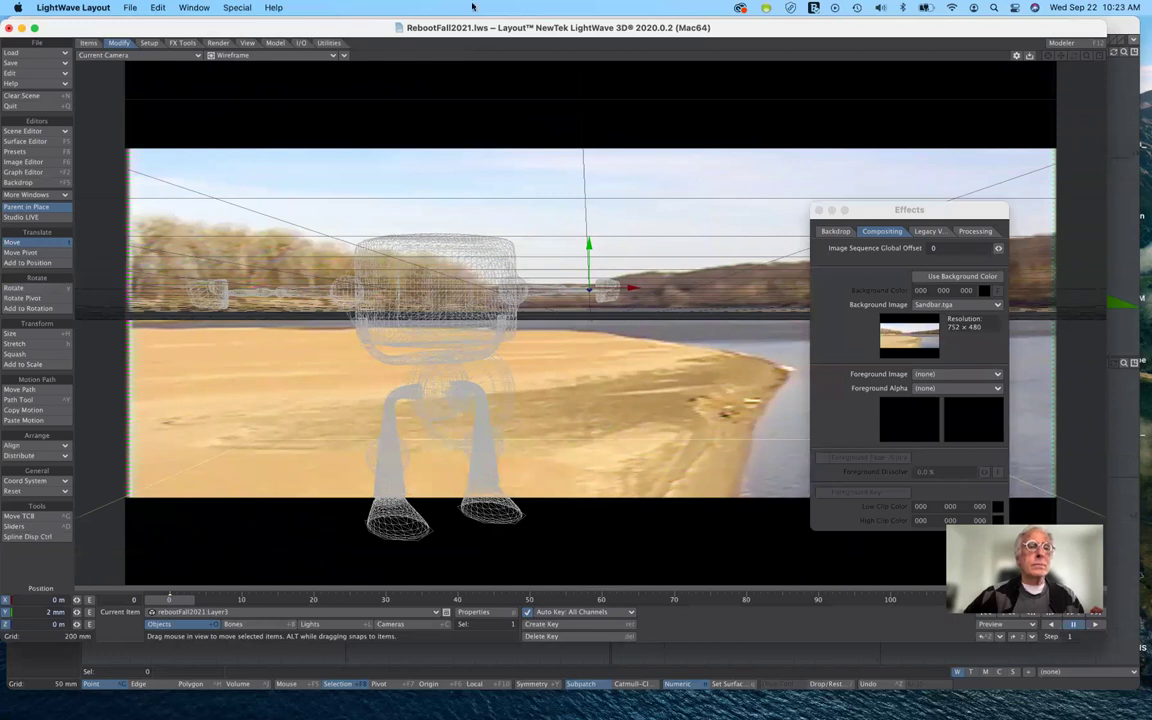
click(233, 55)
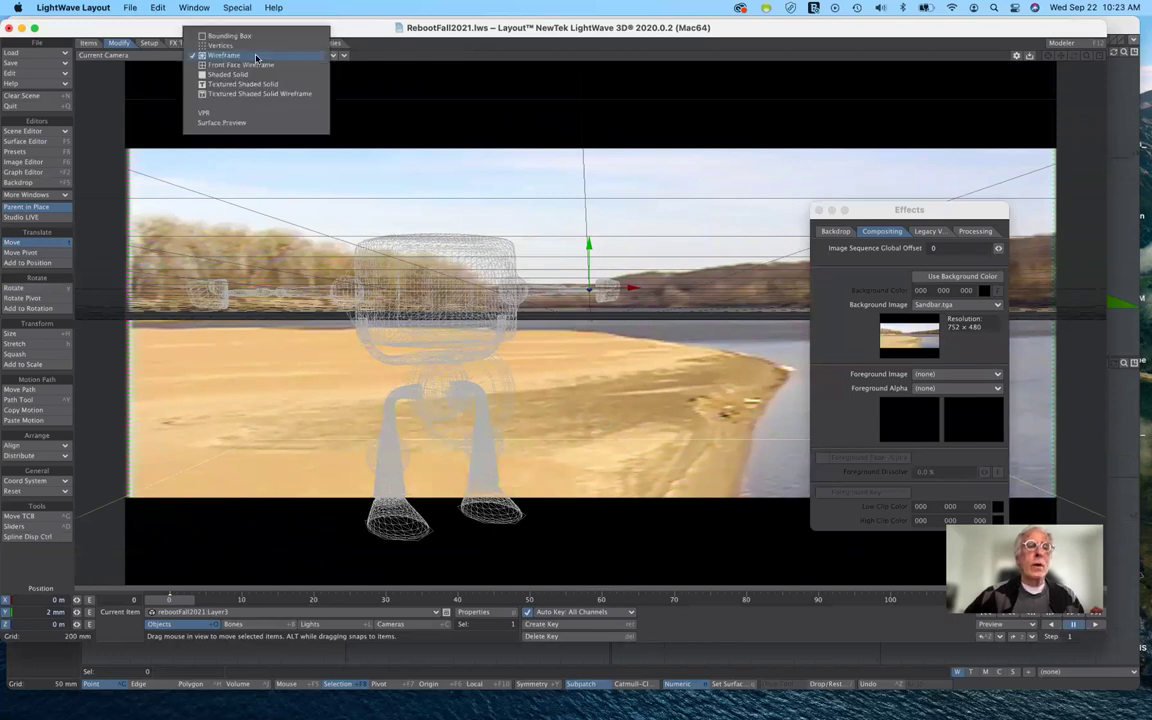
click(236, 112)
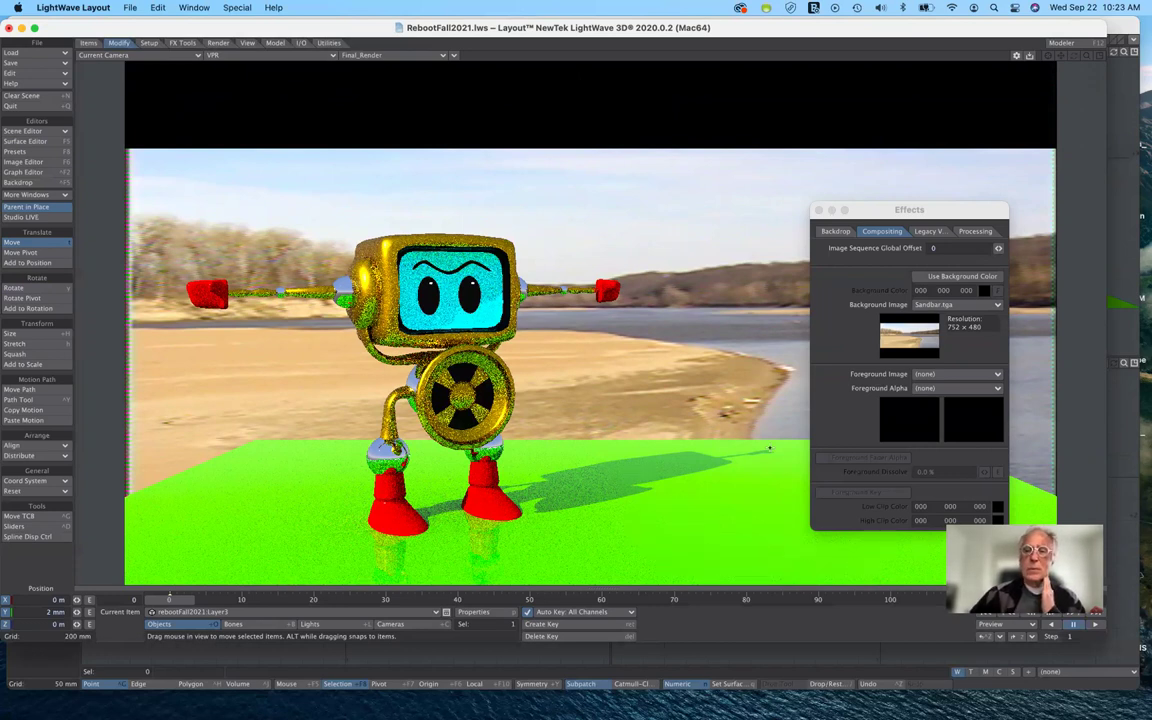
- Close the Effects window and set the Ground surface's shading model to Shadow Catcher in the Surface Editor
drag(897, 213, 778, 175)
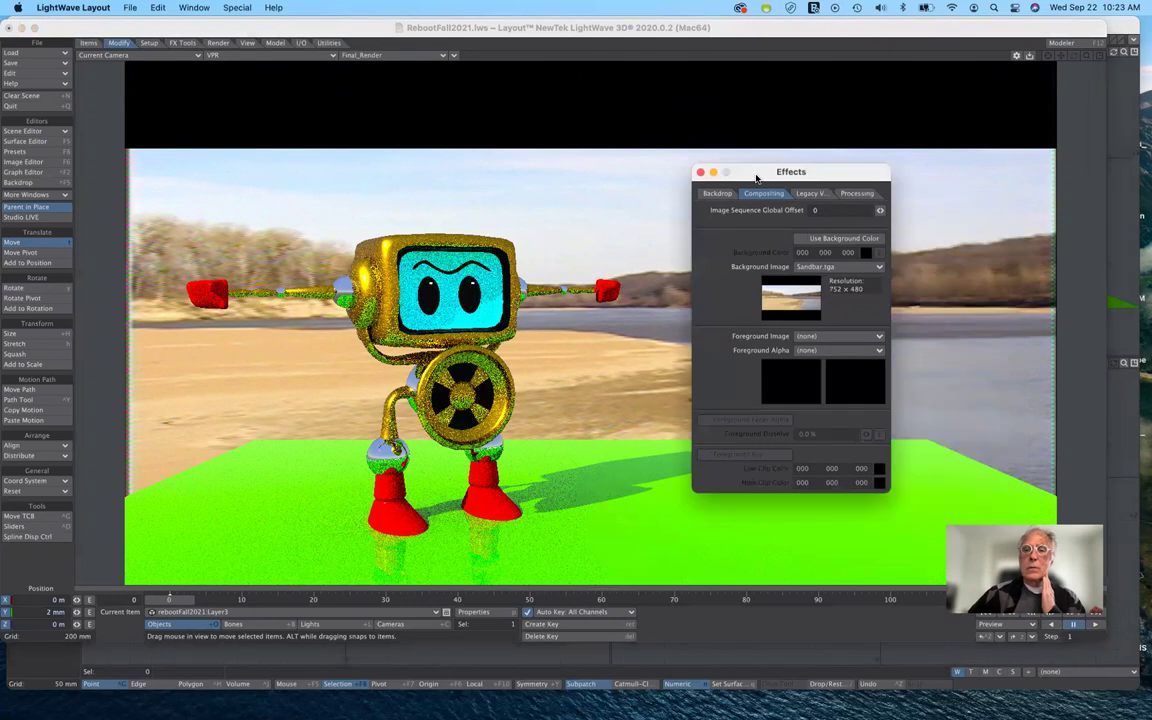
click(701, 173)
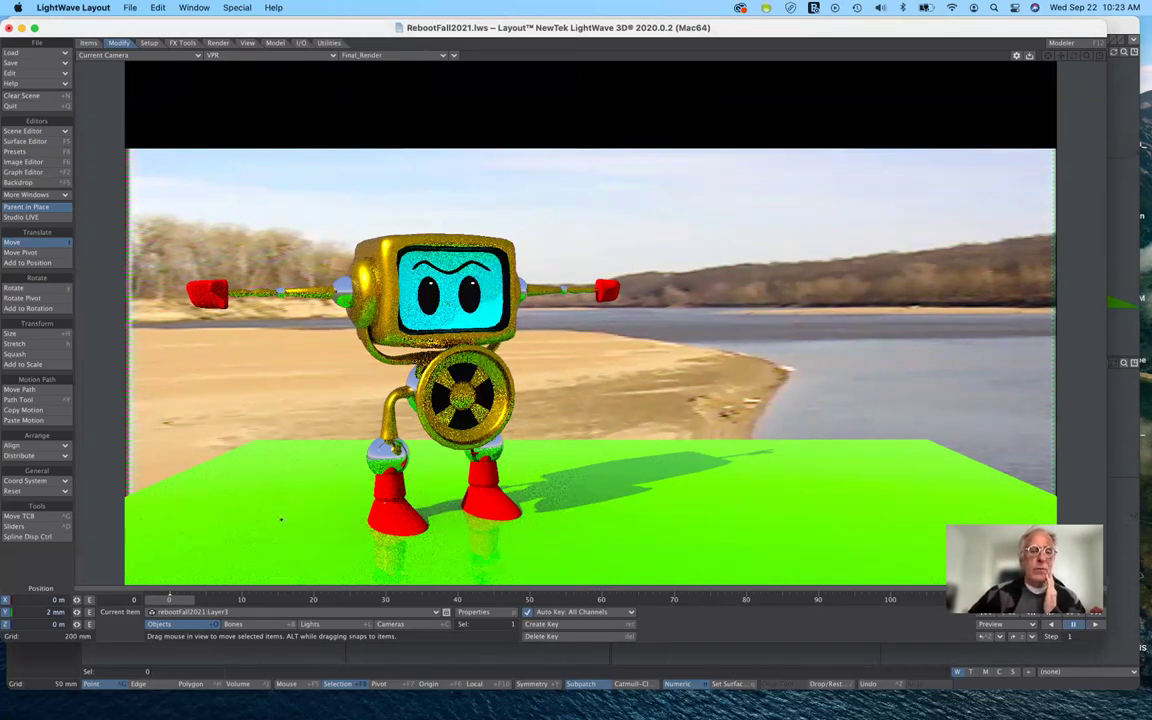
click(43, 142)
drag(990, 72, 846, 82)
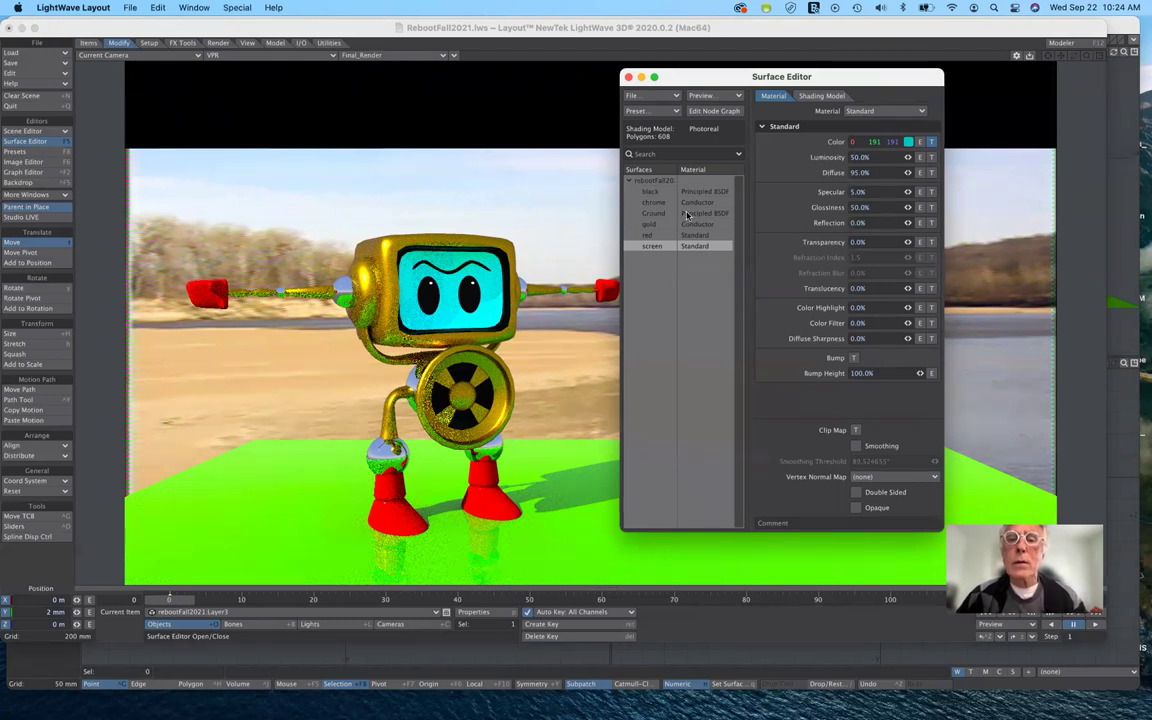
click(646, 214)
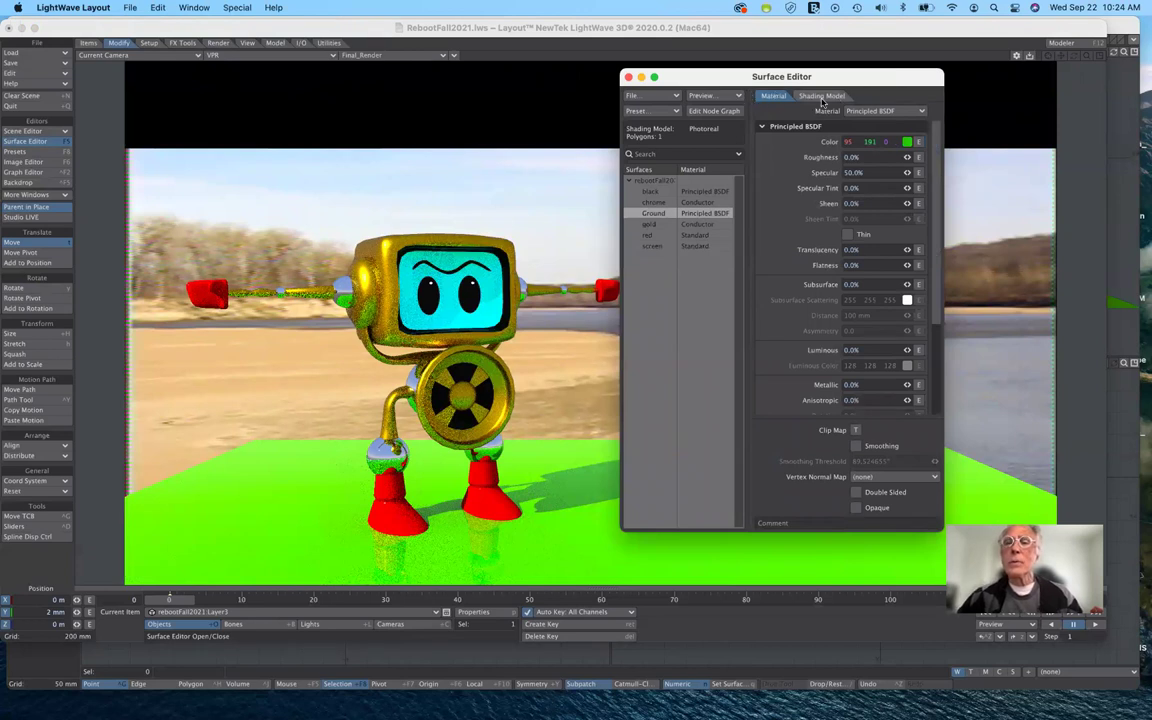
click(823, 97)
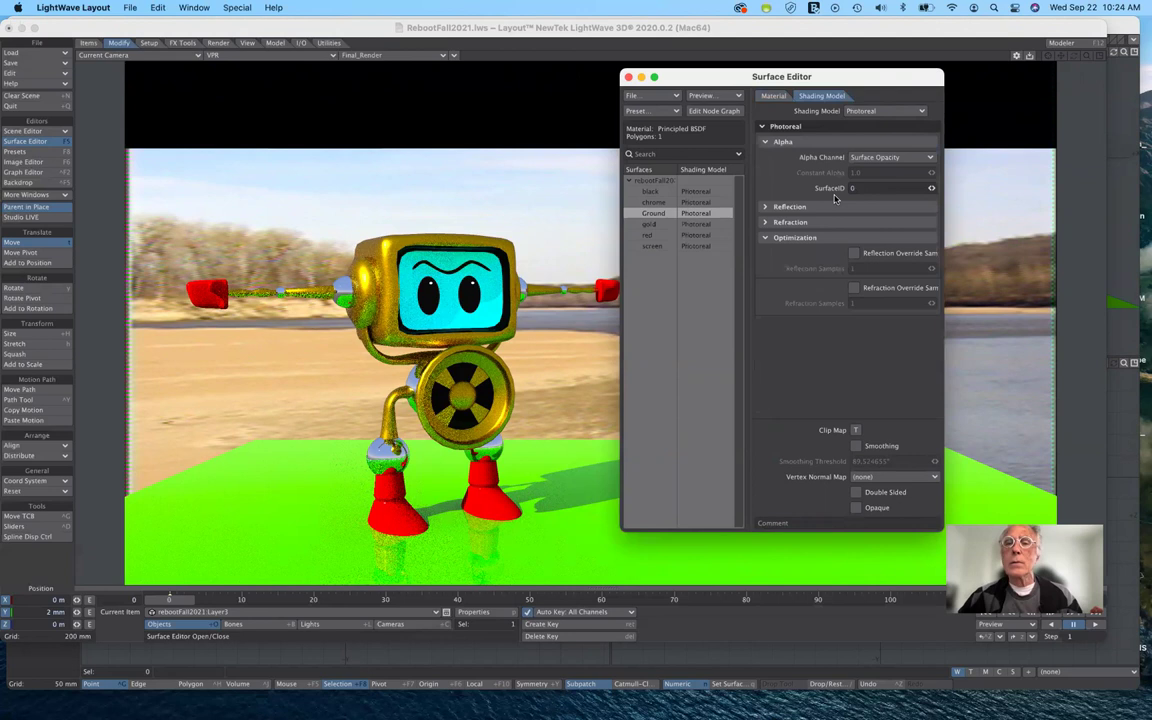
click(886, 112)
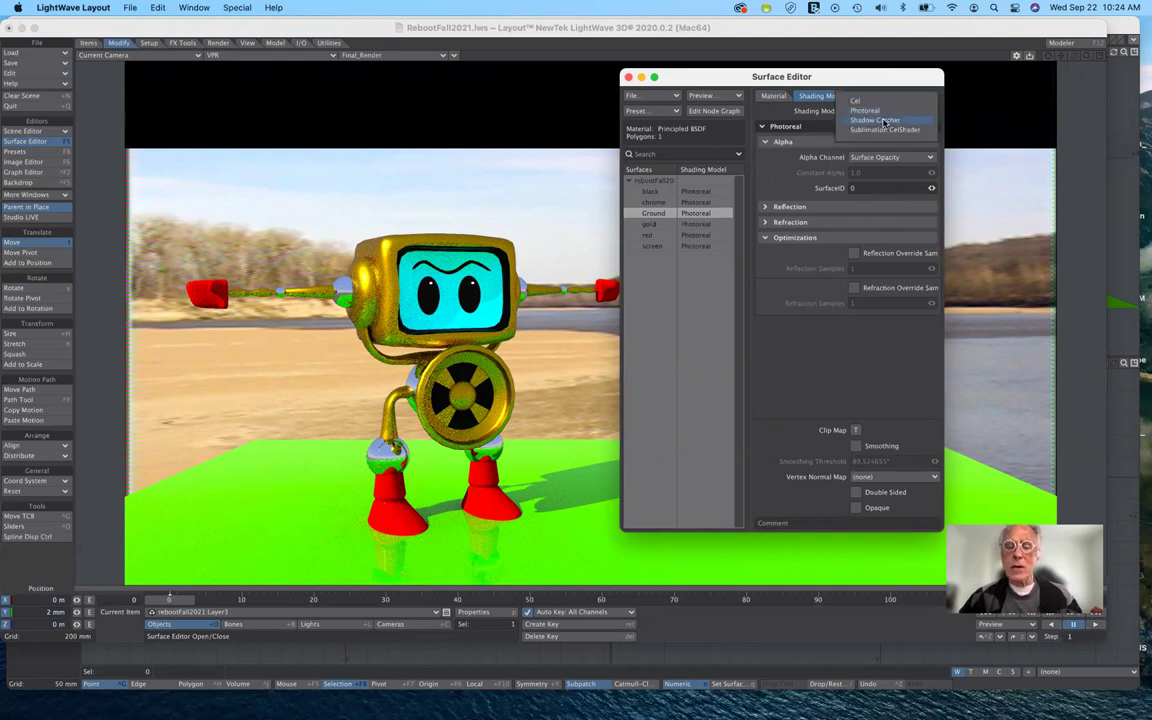
click(866, 110)
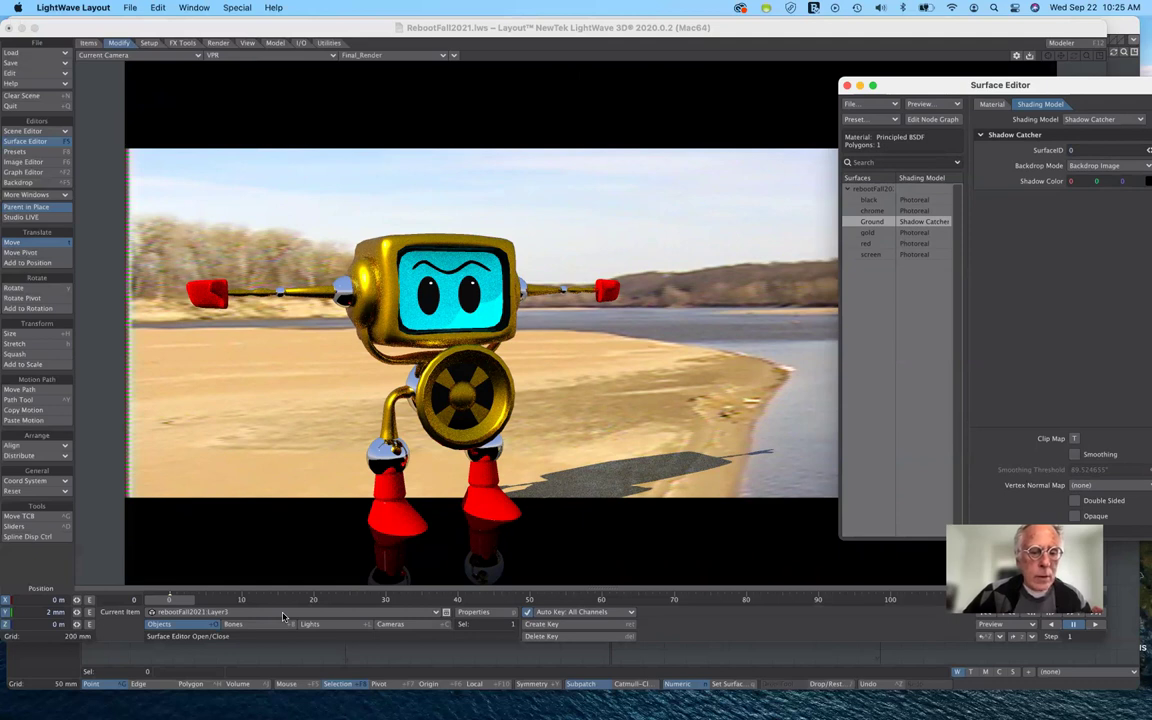
- Move rebootFall2021:Layer2 to a Z position of 590 mm and rebootFall2021:Layer3 to a Z position of 350 mm
click(263, 547)
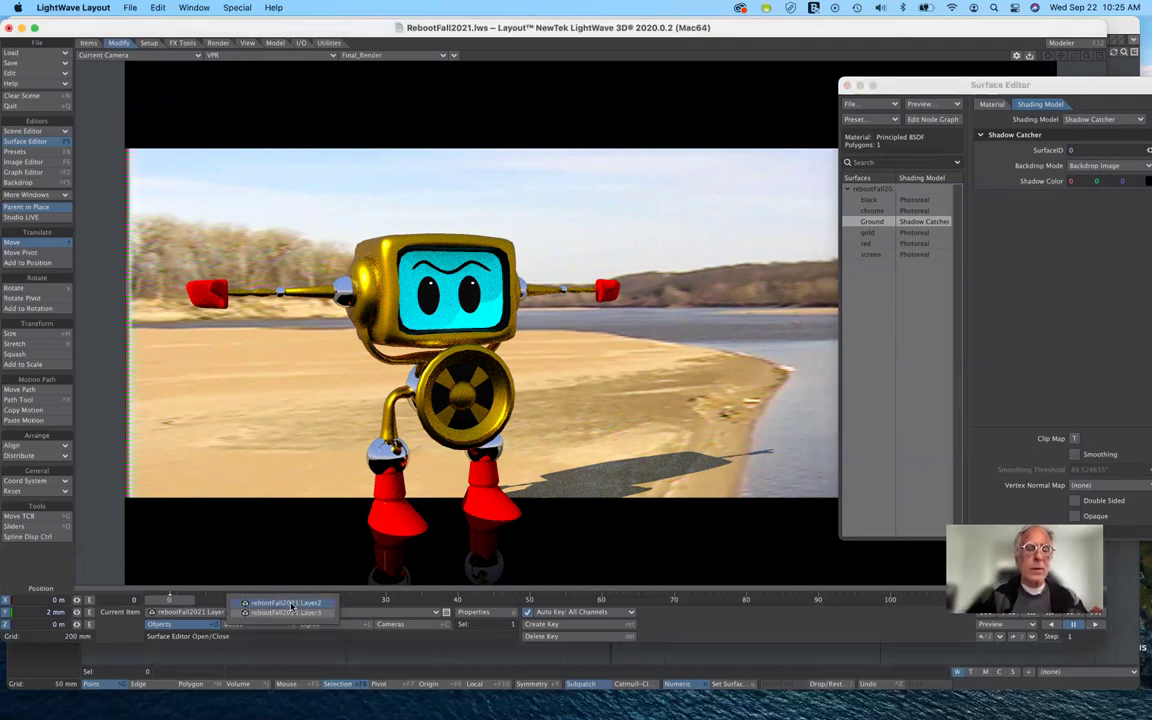
drag(263, 547, 257, 519)
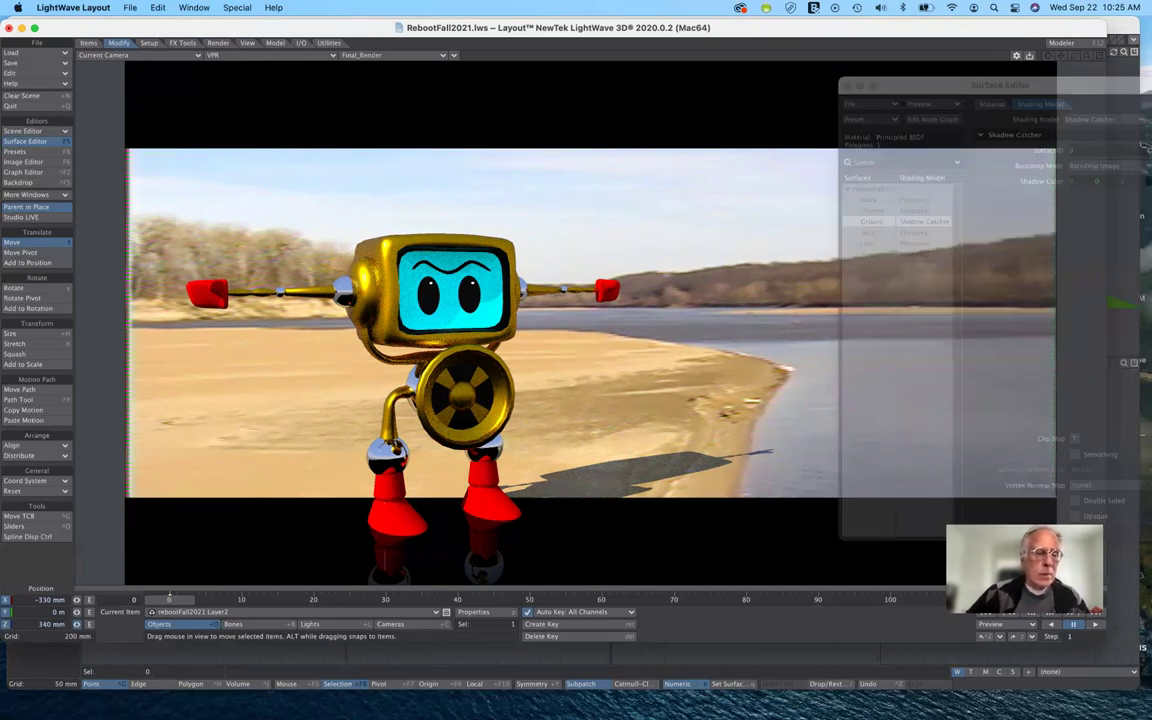
drag(76, 624, 77, 625)
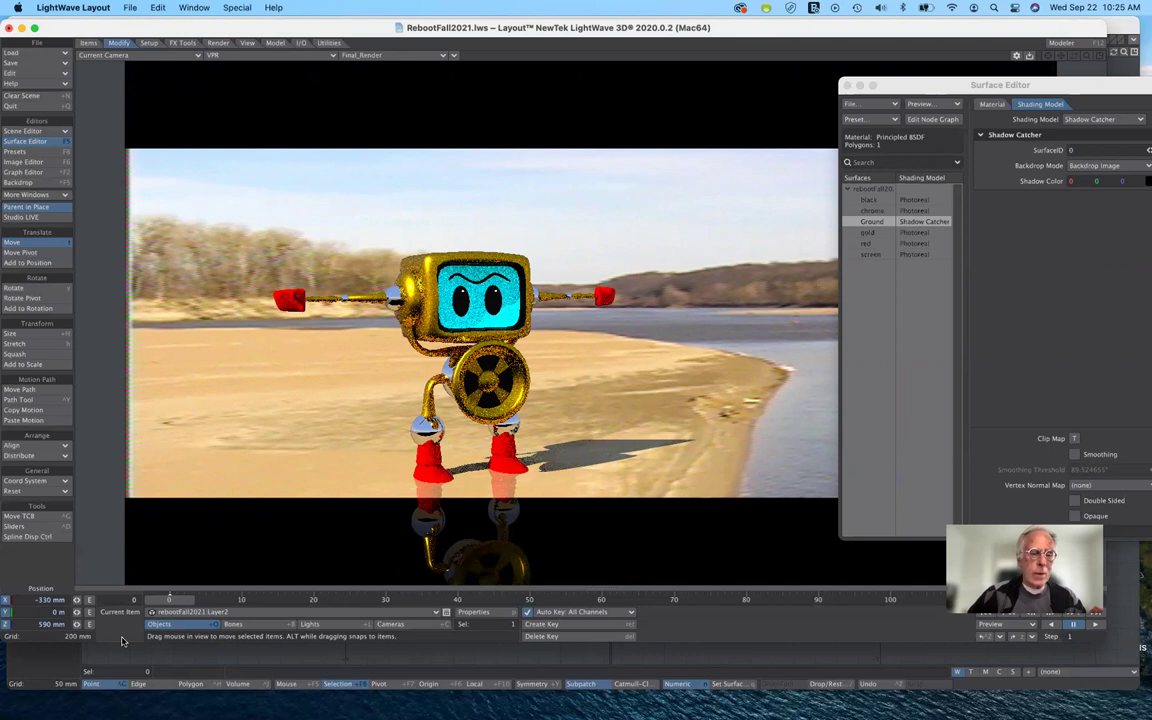
click(316, 614)
click(318, 614)
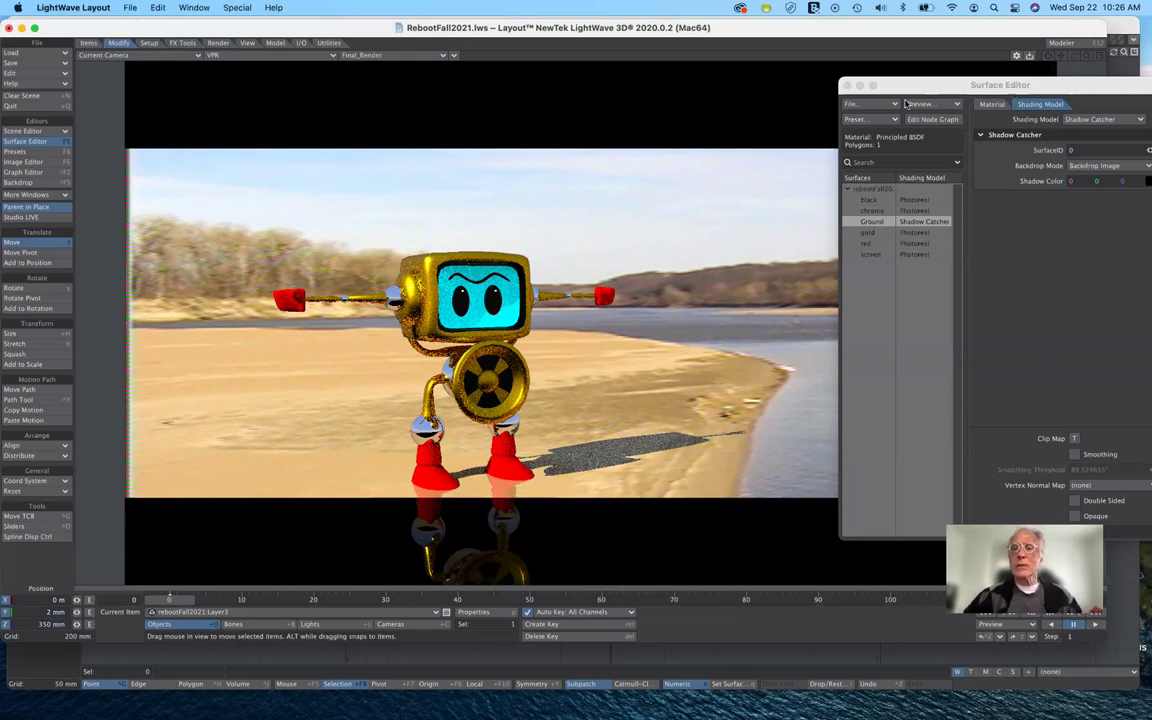
- Change the Ground surface's material to Standard and close the Surface Editor
drag(1012, 89, 919, 111)
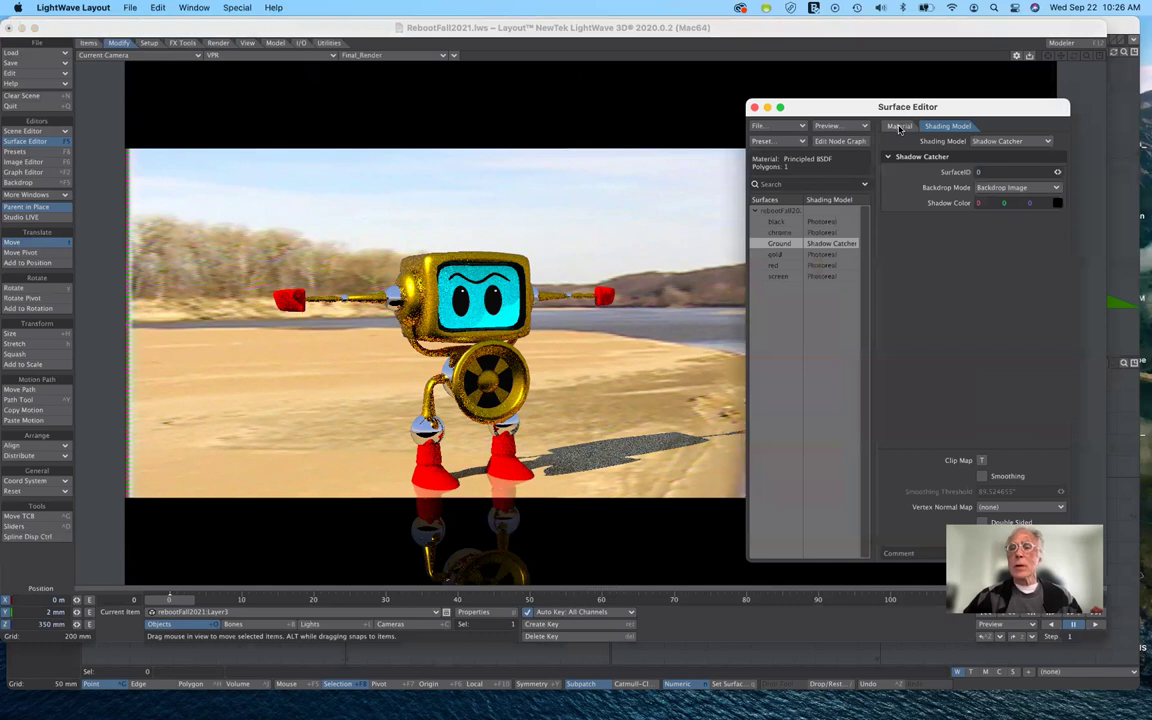
click(899, 126)
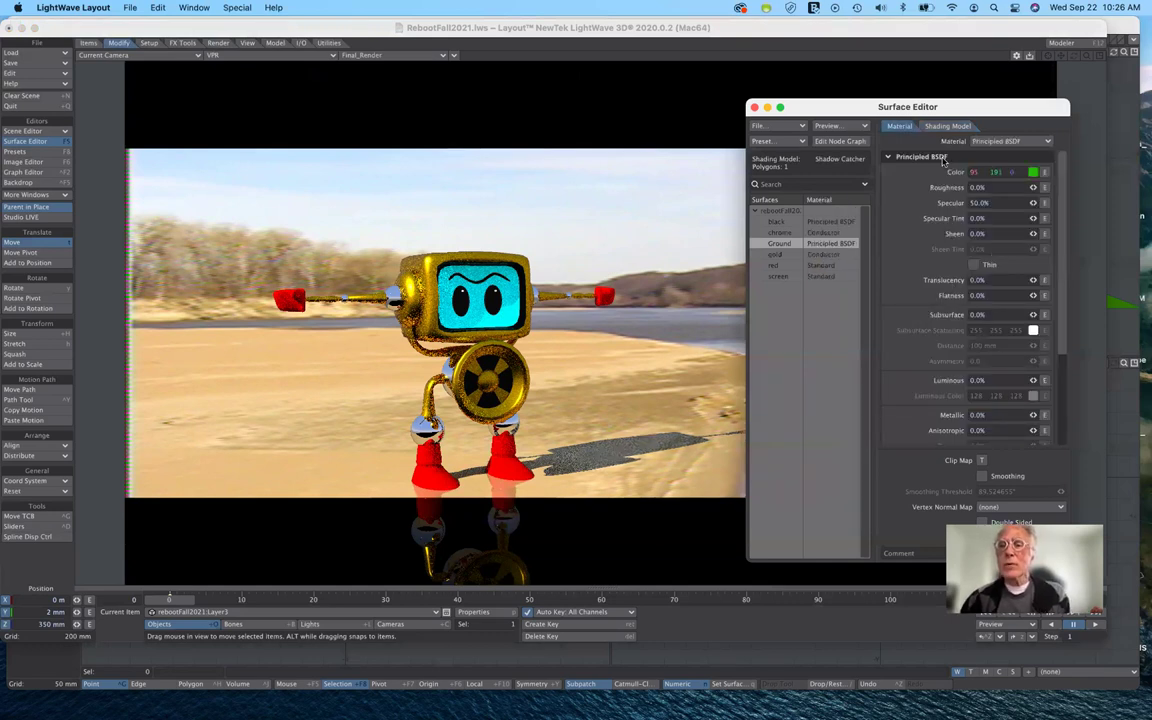
click(992, 142)
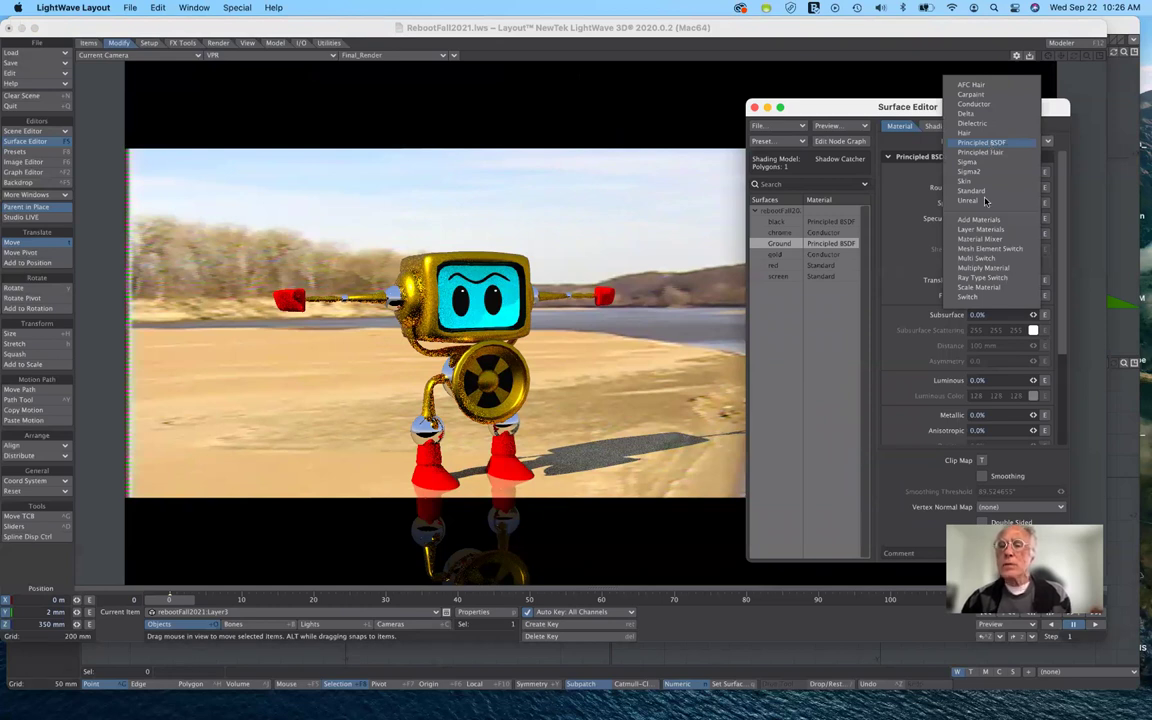
key(Escape)
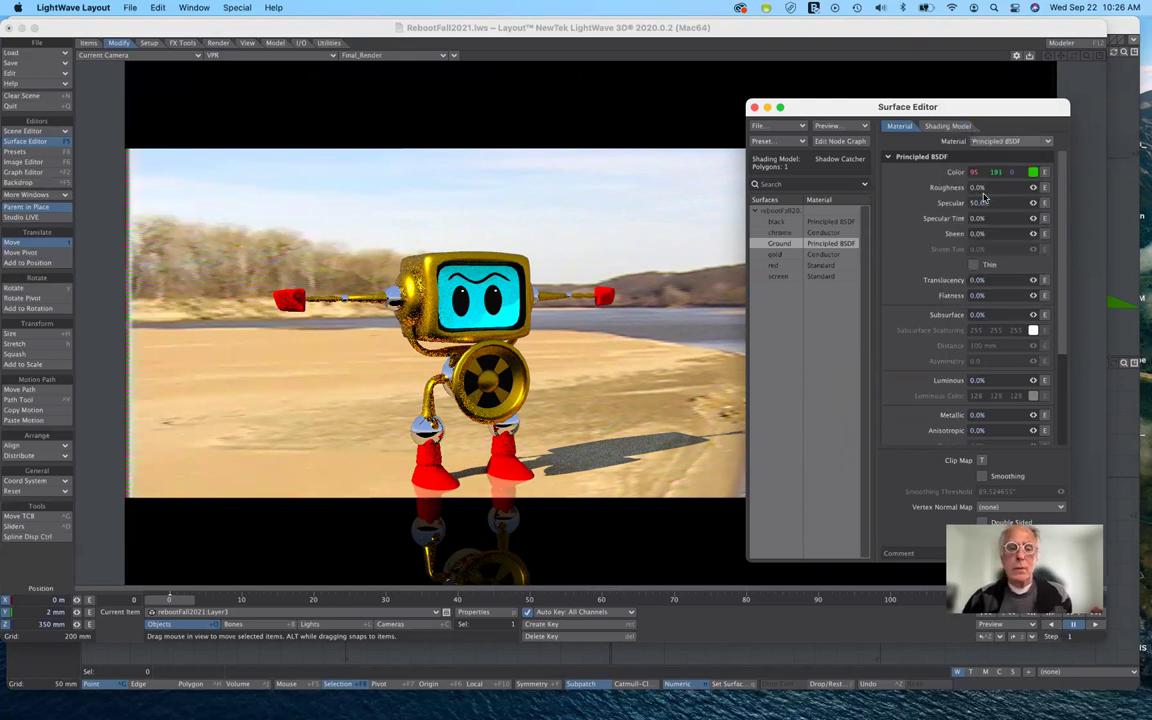
click(983, 197)
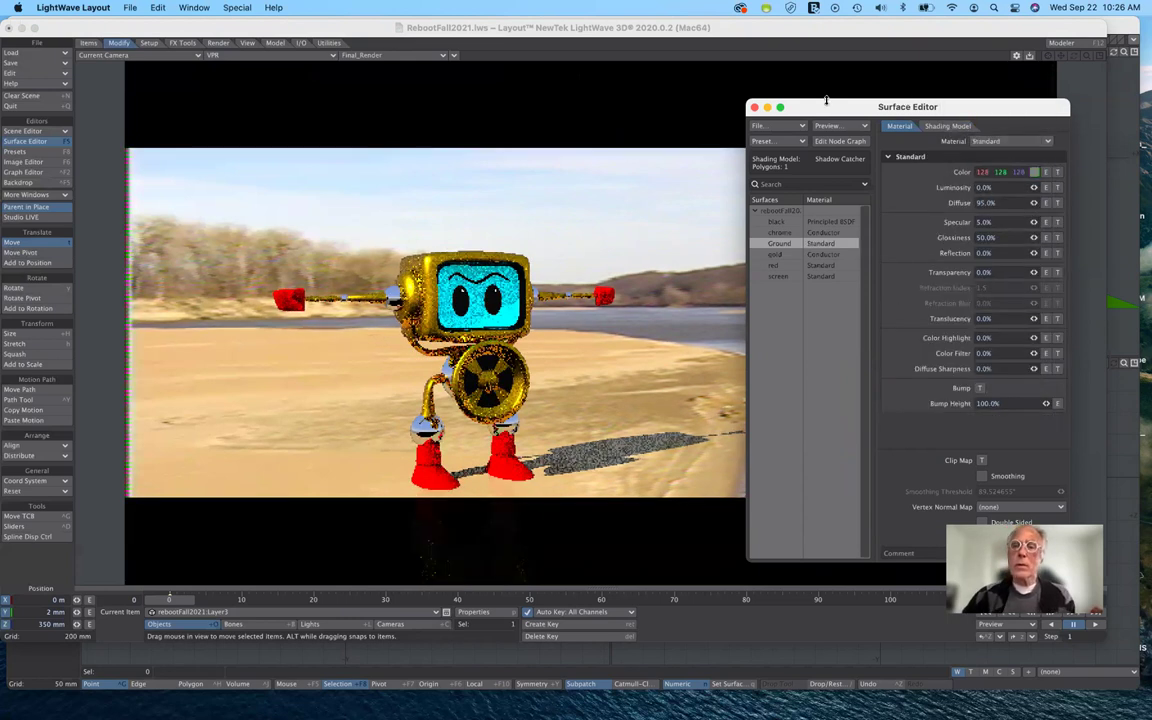
drag(828, 104, 925, 100)
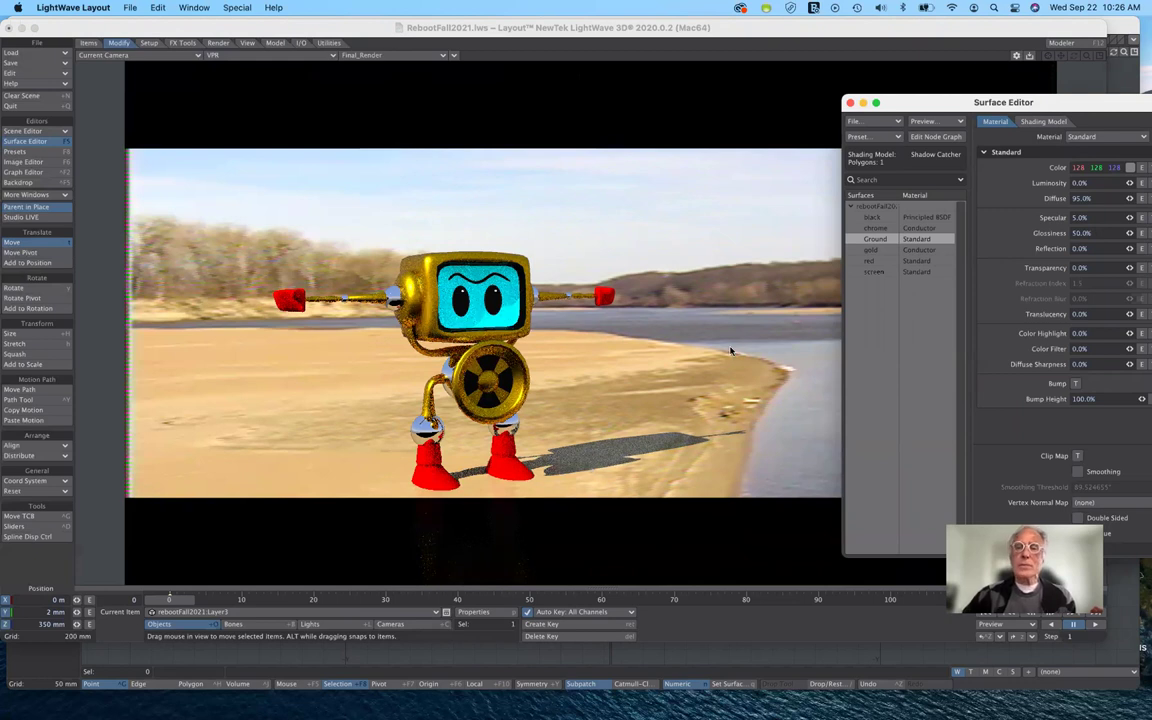
drag(966, 111, 870, 61)
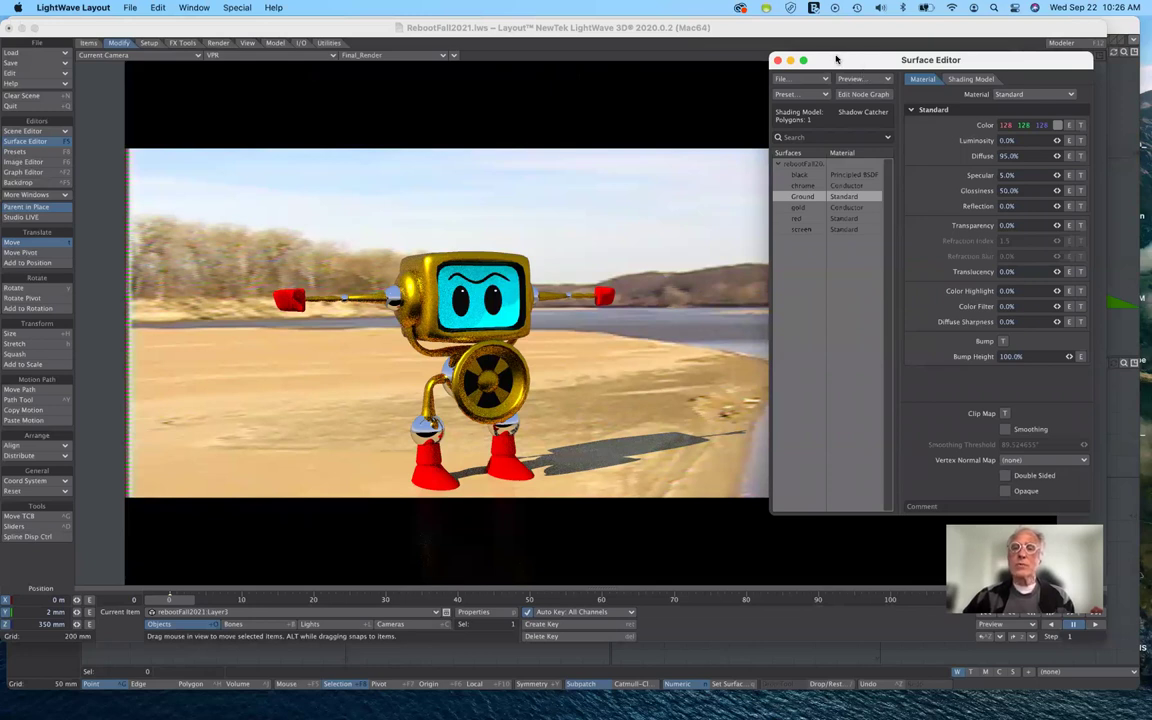
drag(836, 59, 815, 52)
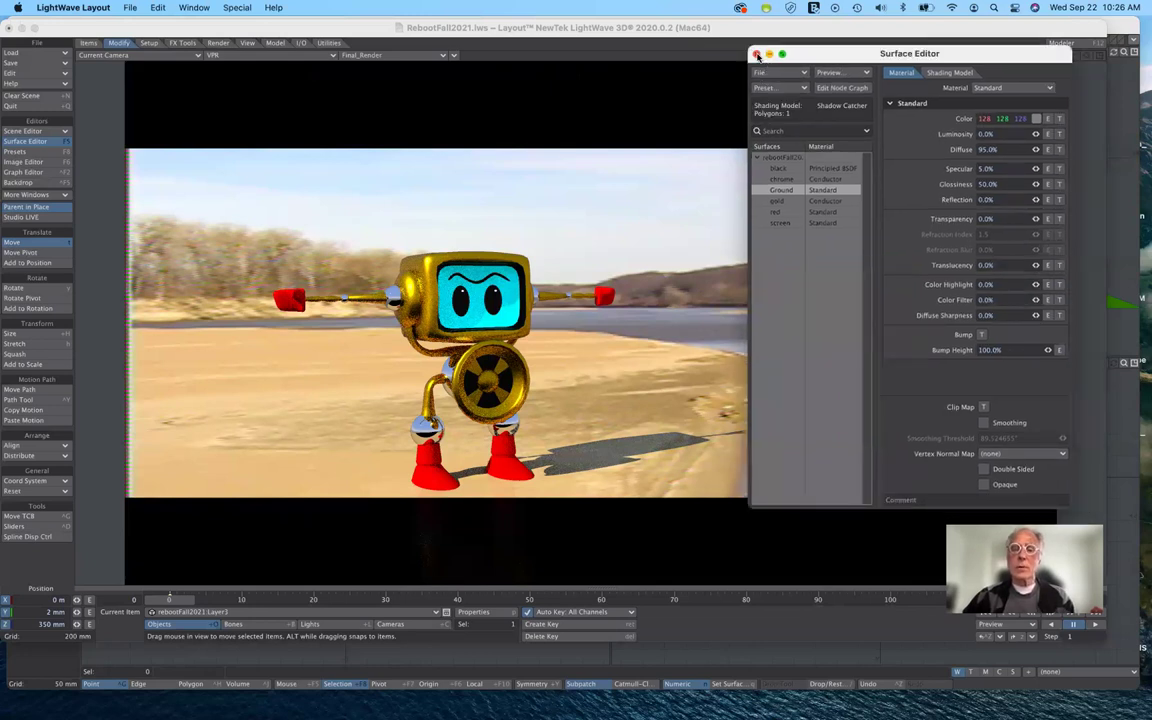
click(757, 55)
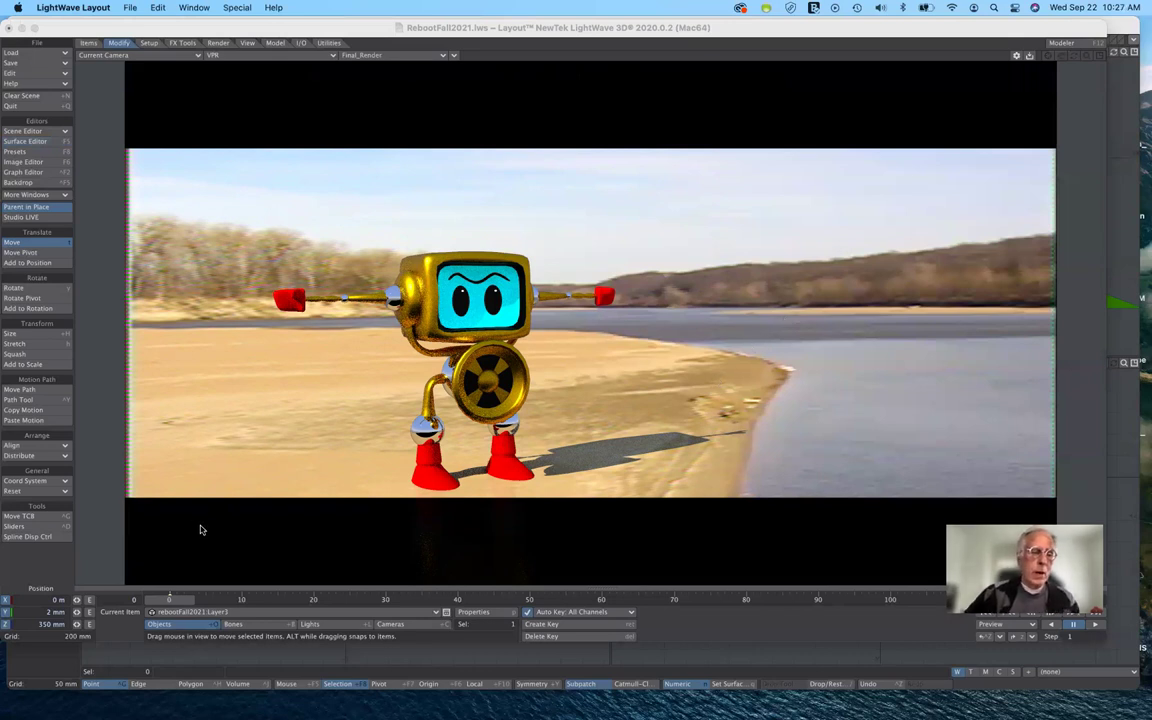
- Make Light the current item, inspect the scene from the Light's view, and return to the Current Camera view
click(311, 624)
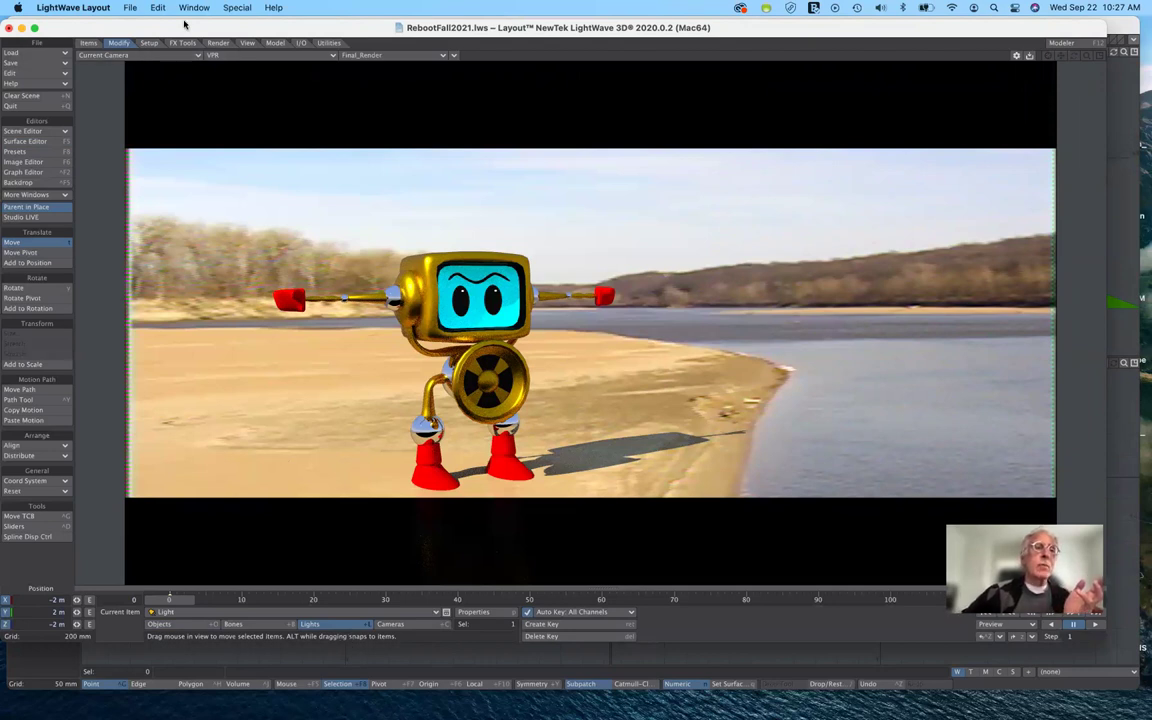
click(153, 54)
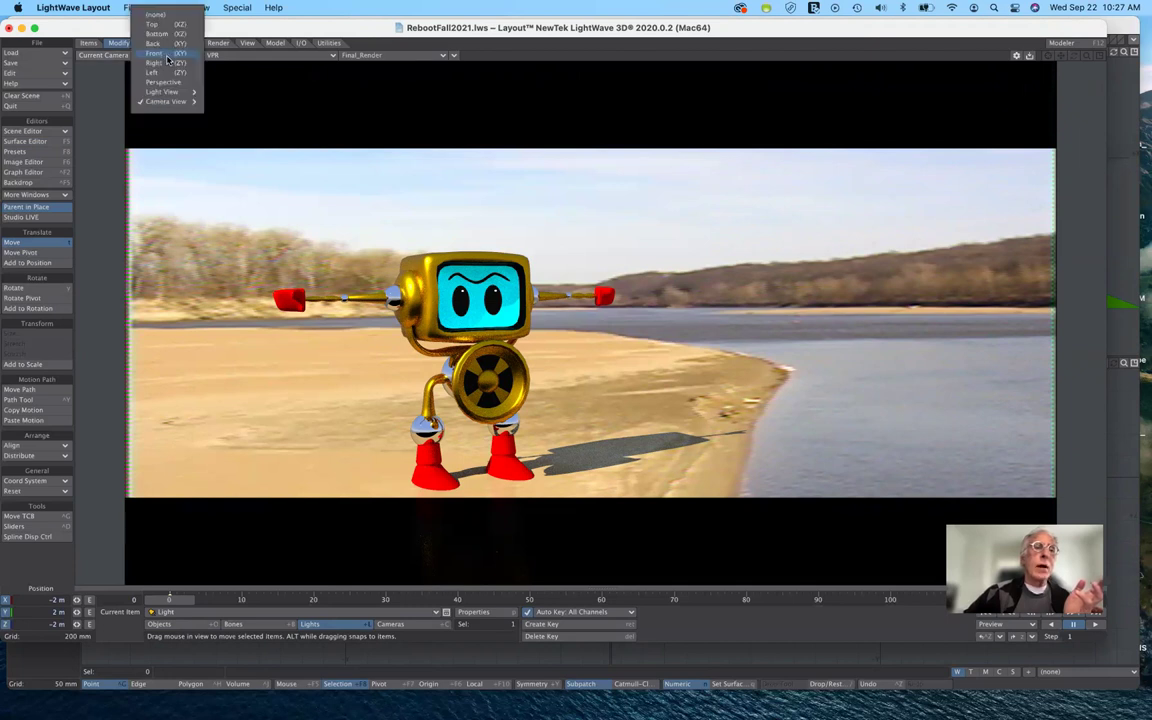
mouse_move(155, 100)
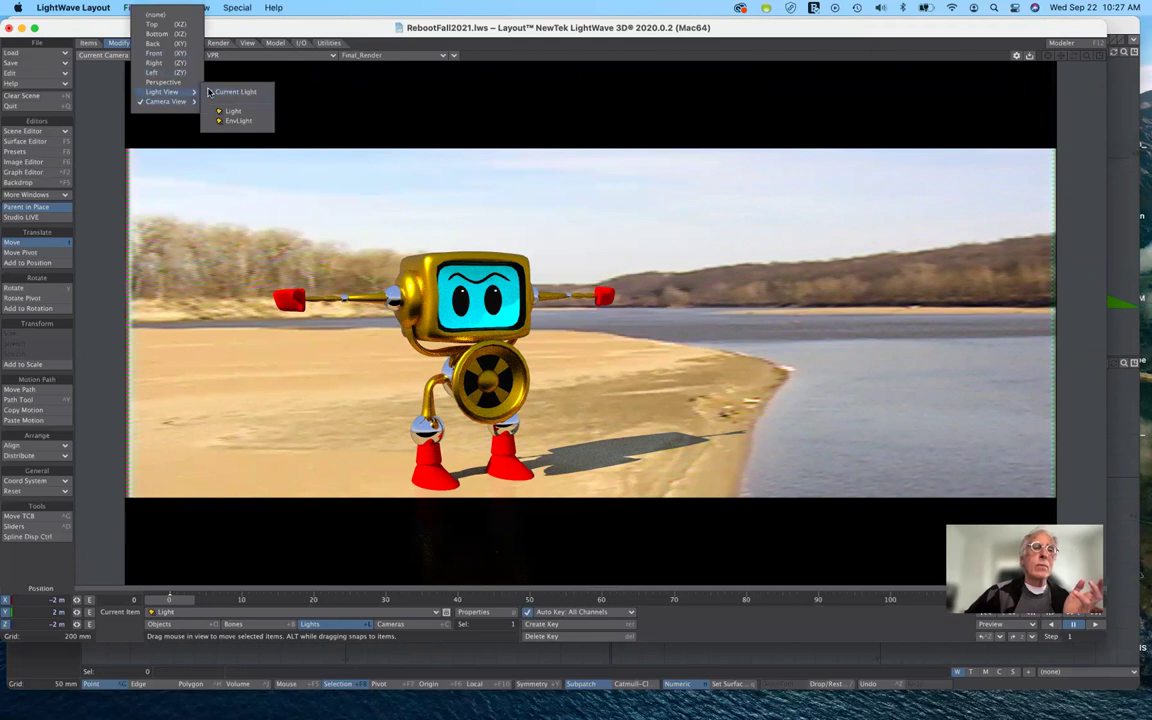
click(228, 112)
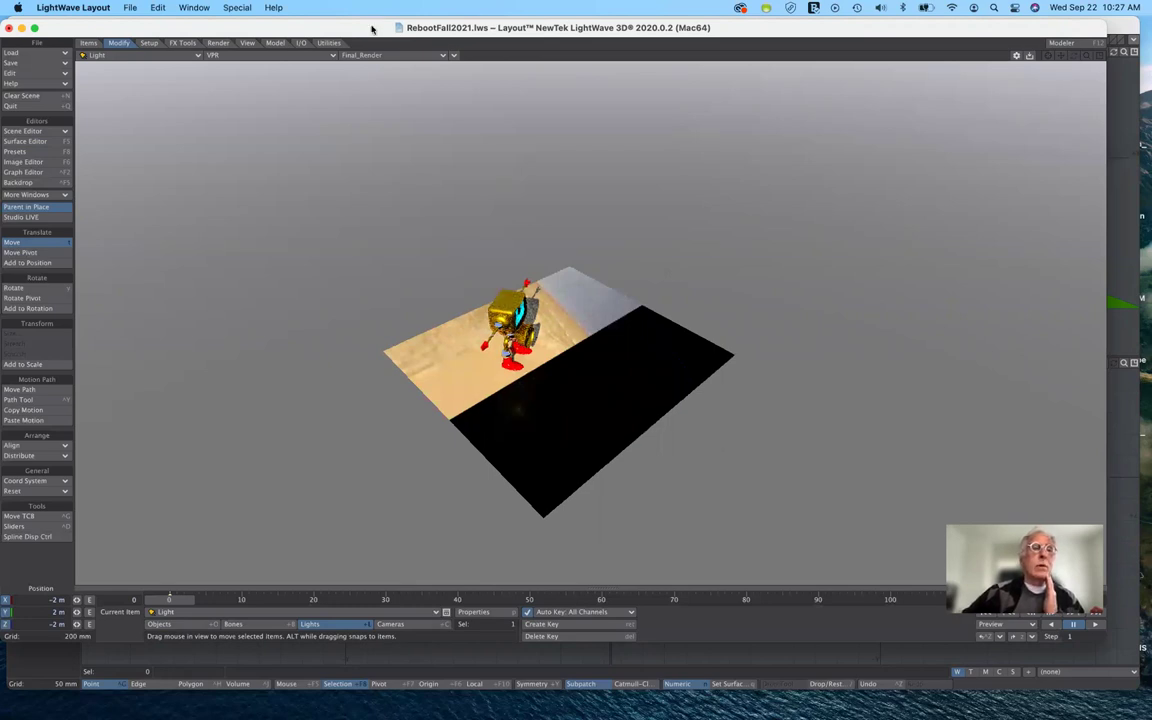
click(166, 57)
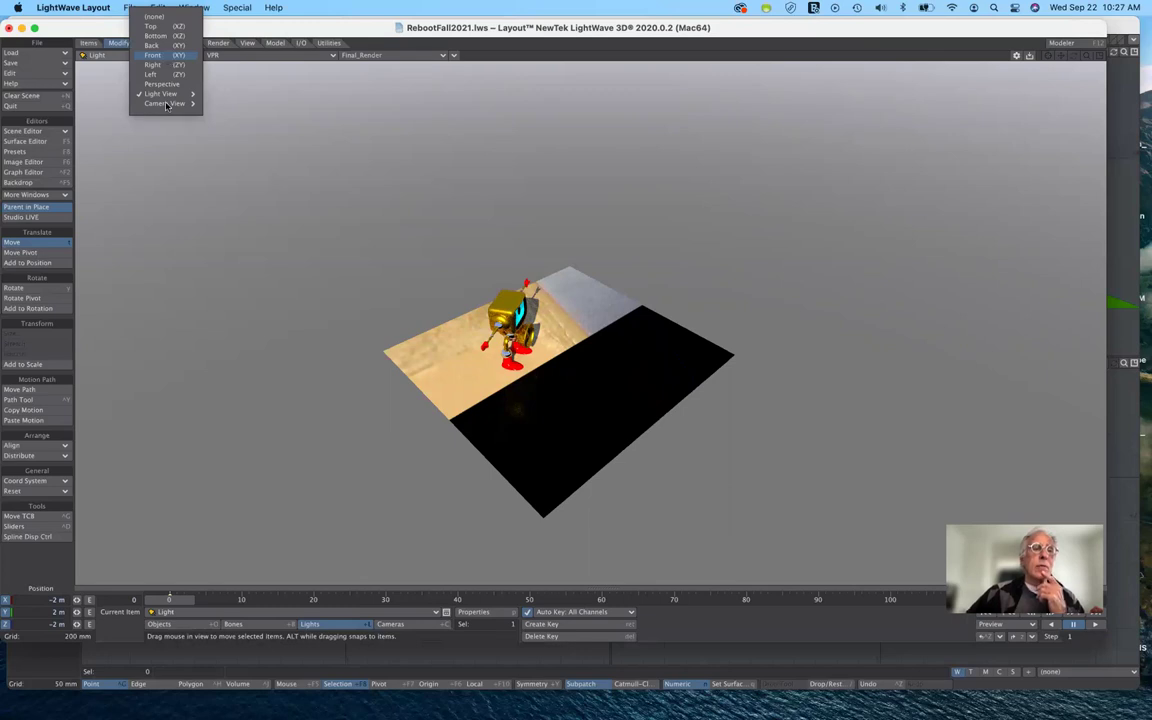
key(Escape)
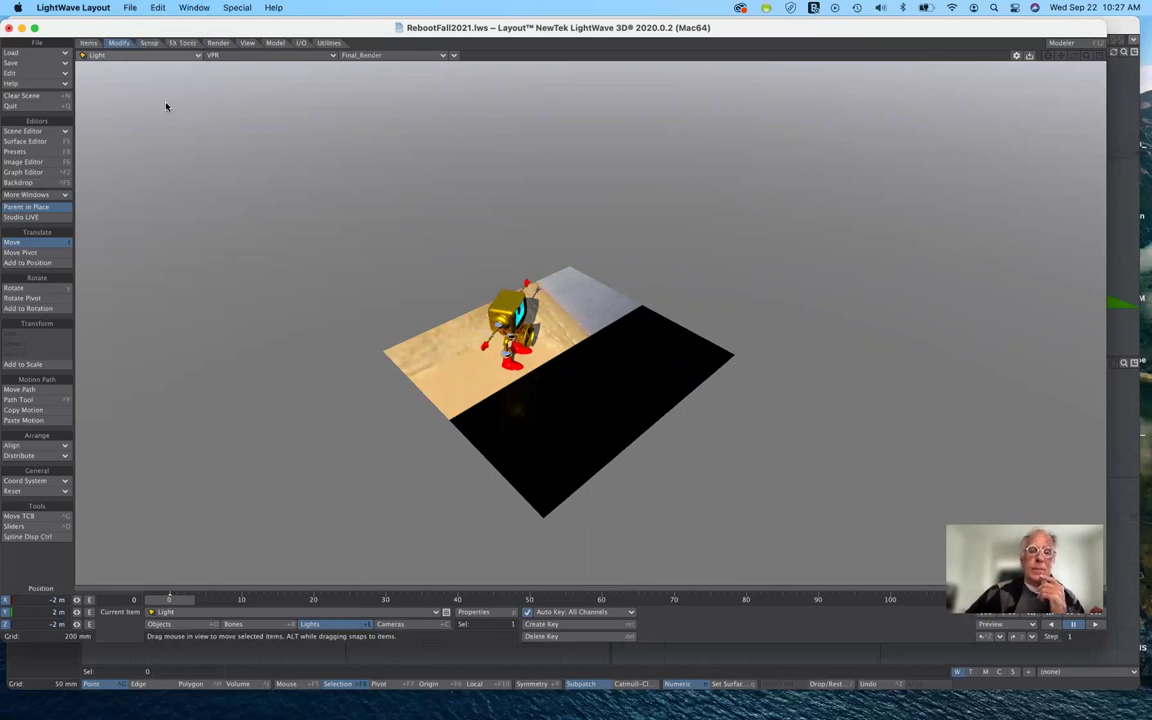
key(6)
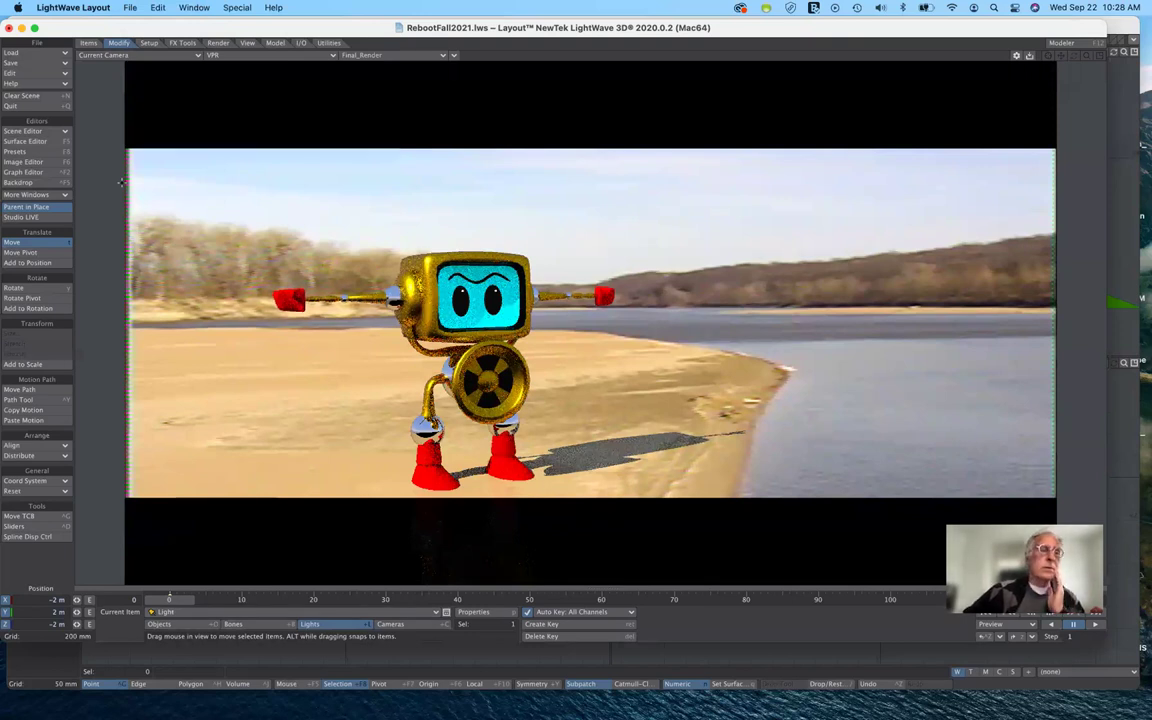
- Rotate the Light to a heading of 37.20° to redirect the robot's shadow on the sand
click(40, 289)
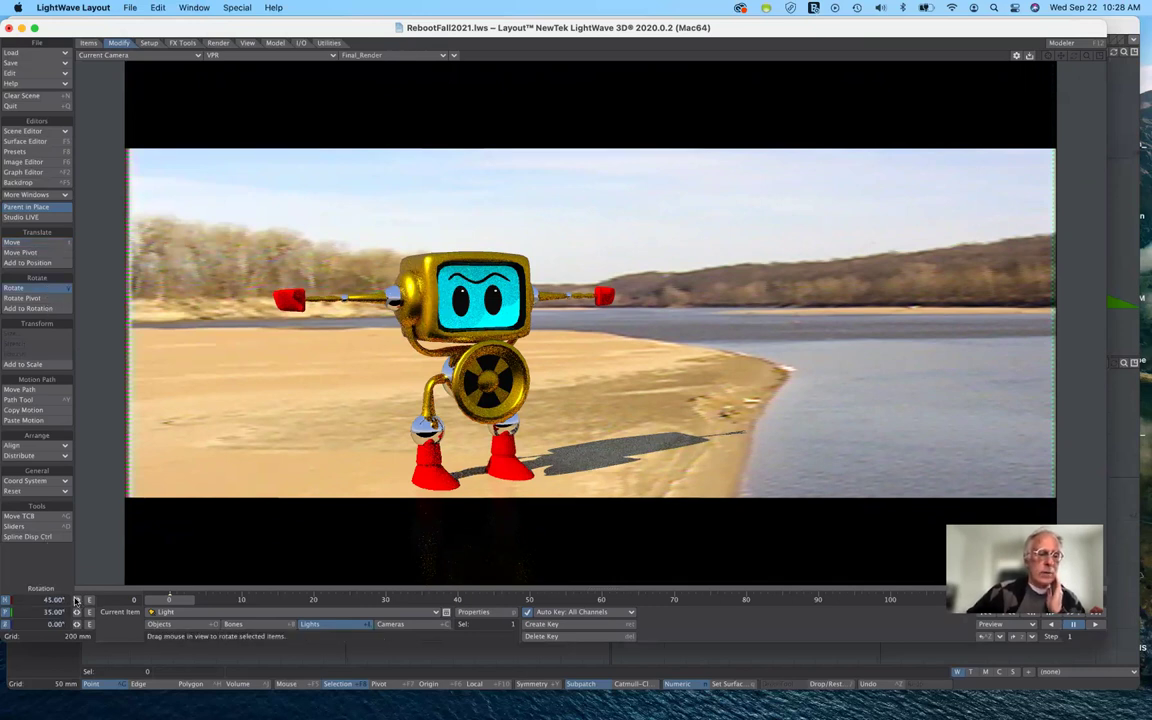
drag(77, 599, 89, 599)
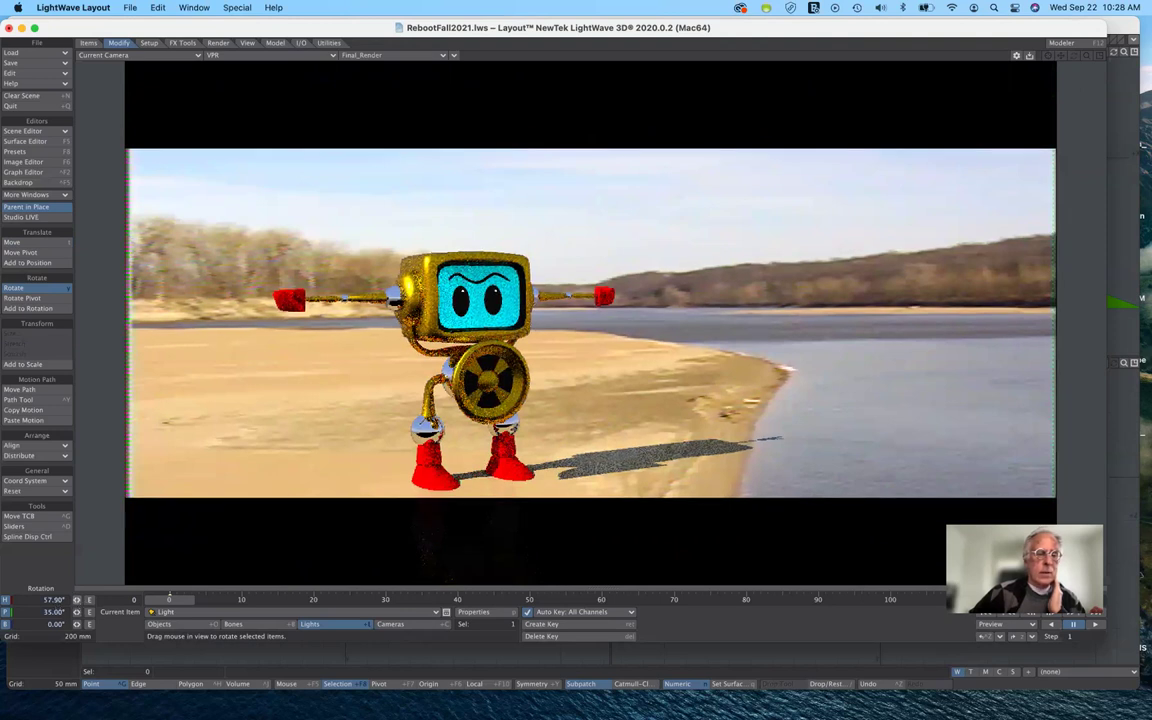
text(45)
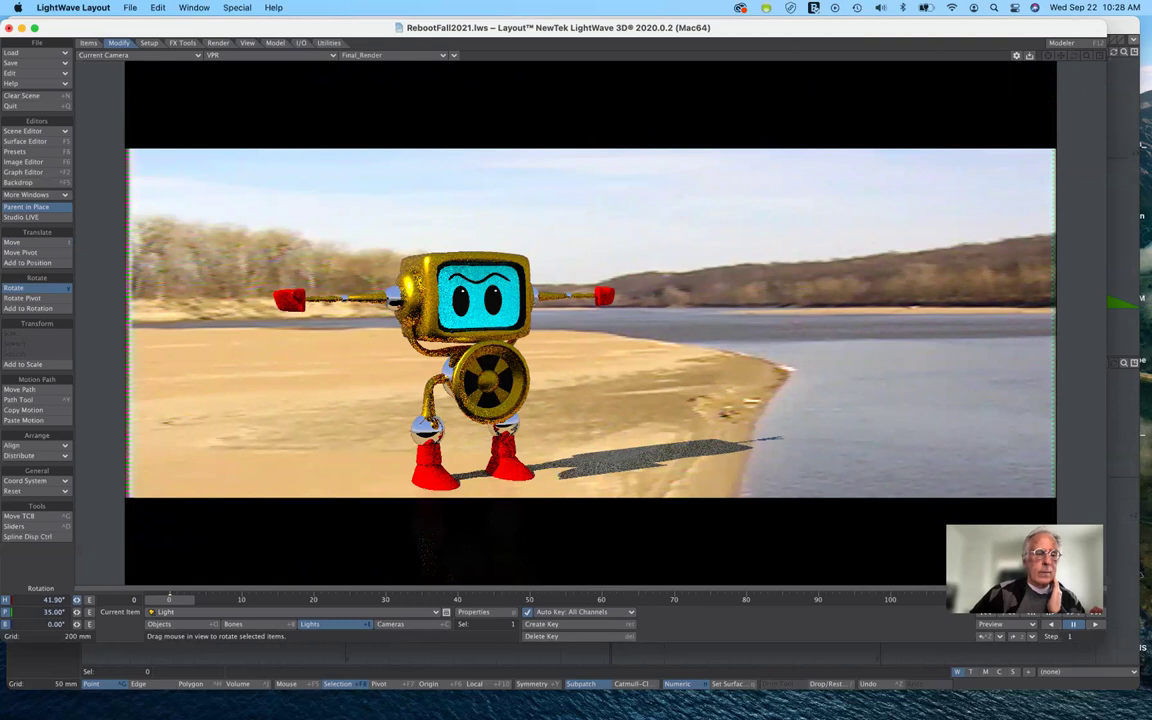
drag(82, 601, 76, 601)
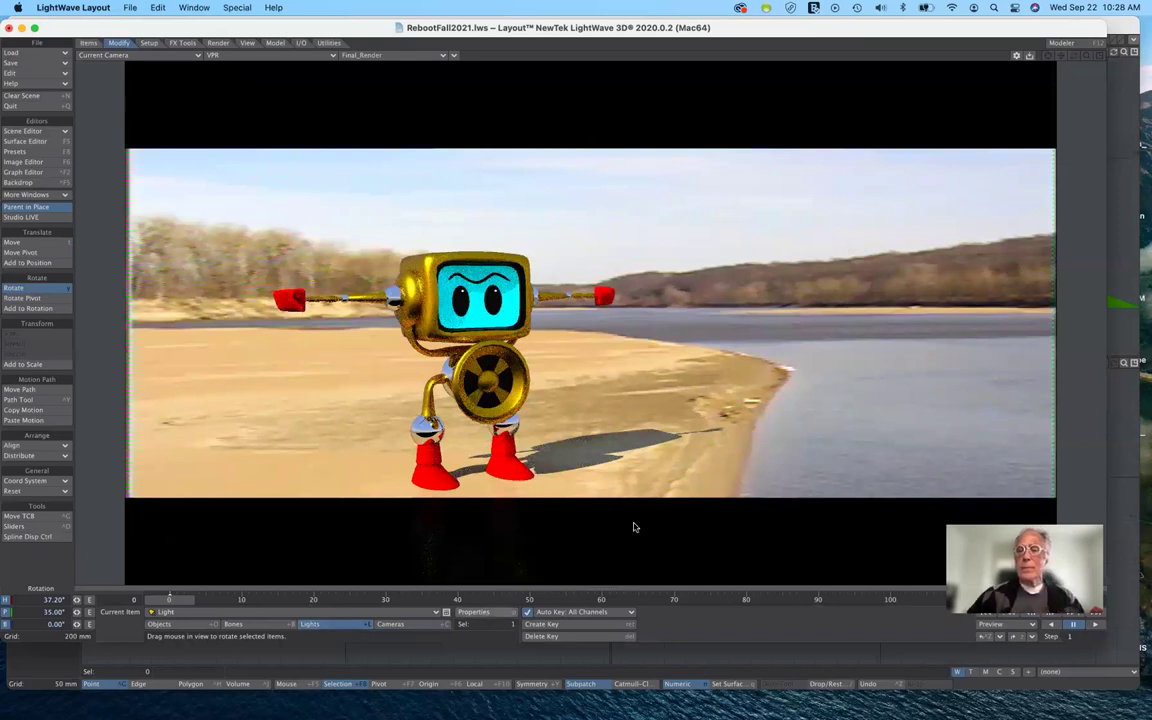
- Open the Light's properties and set its Volumetric Distance to 5 m
key(p)
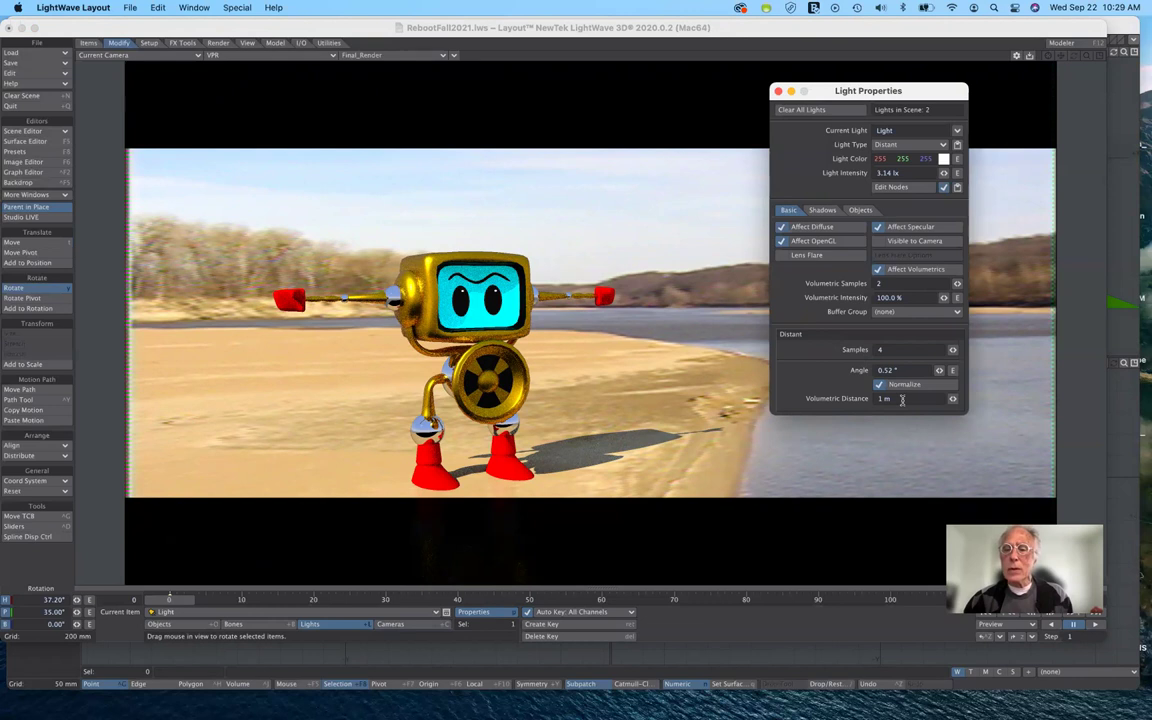
drag(902, 399, 860, 399)
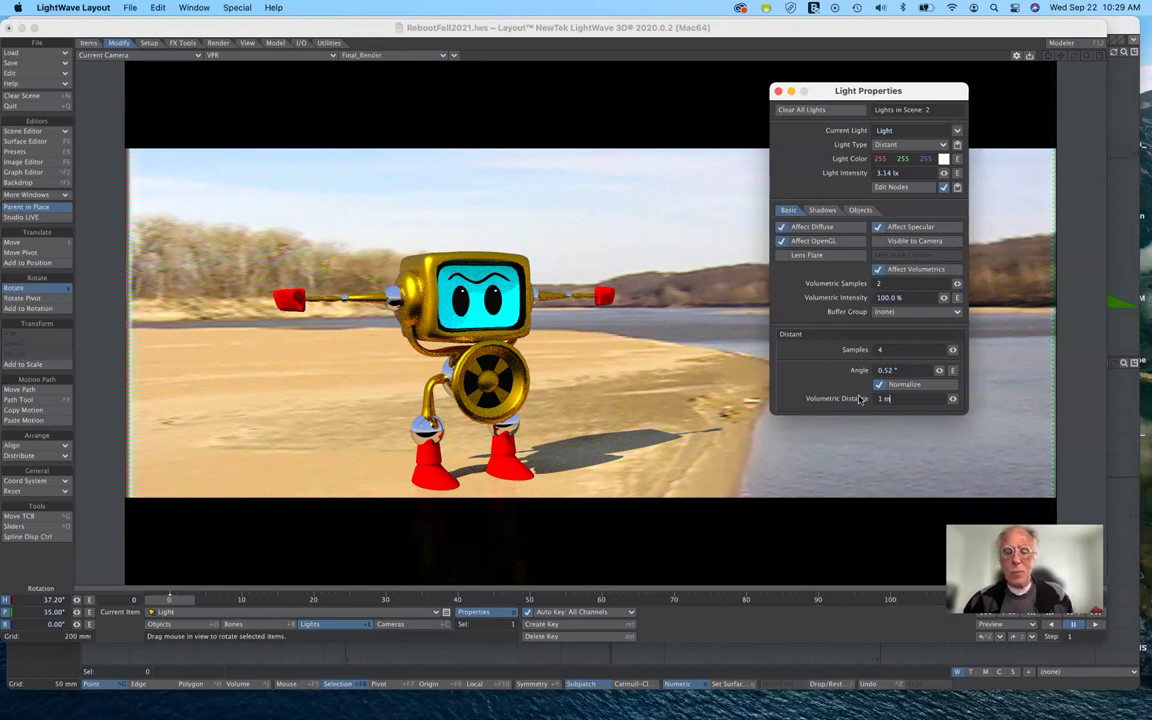
text(5)
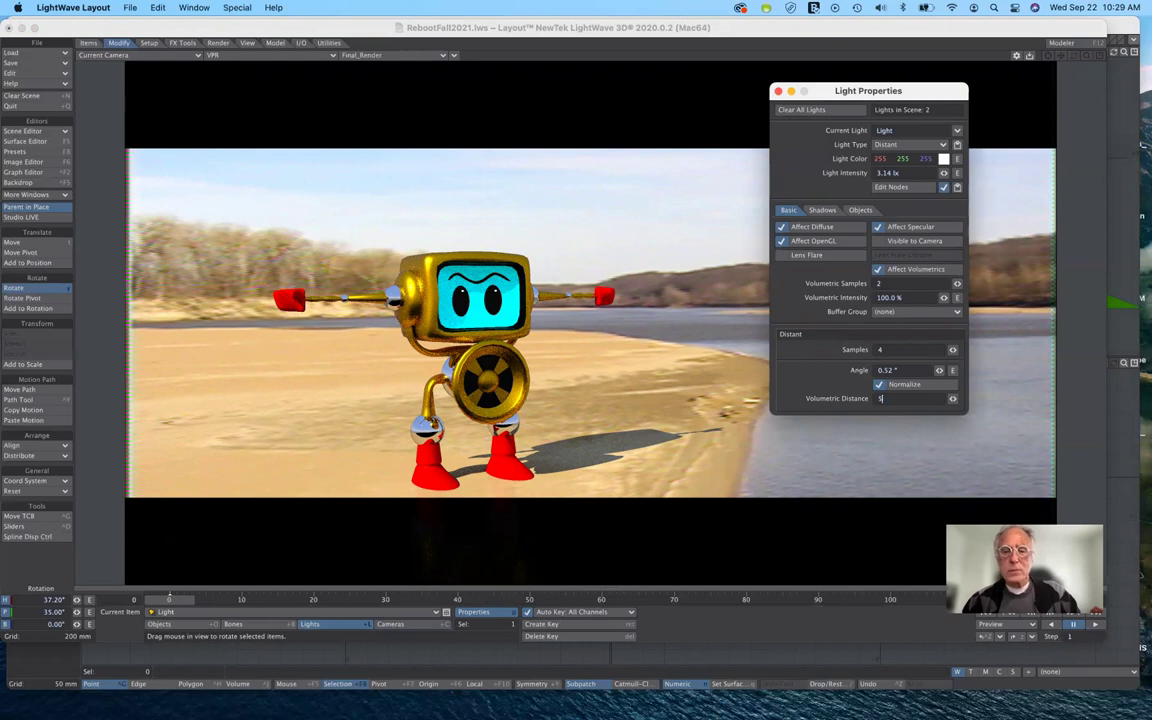
key(Tab)
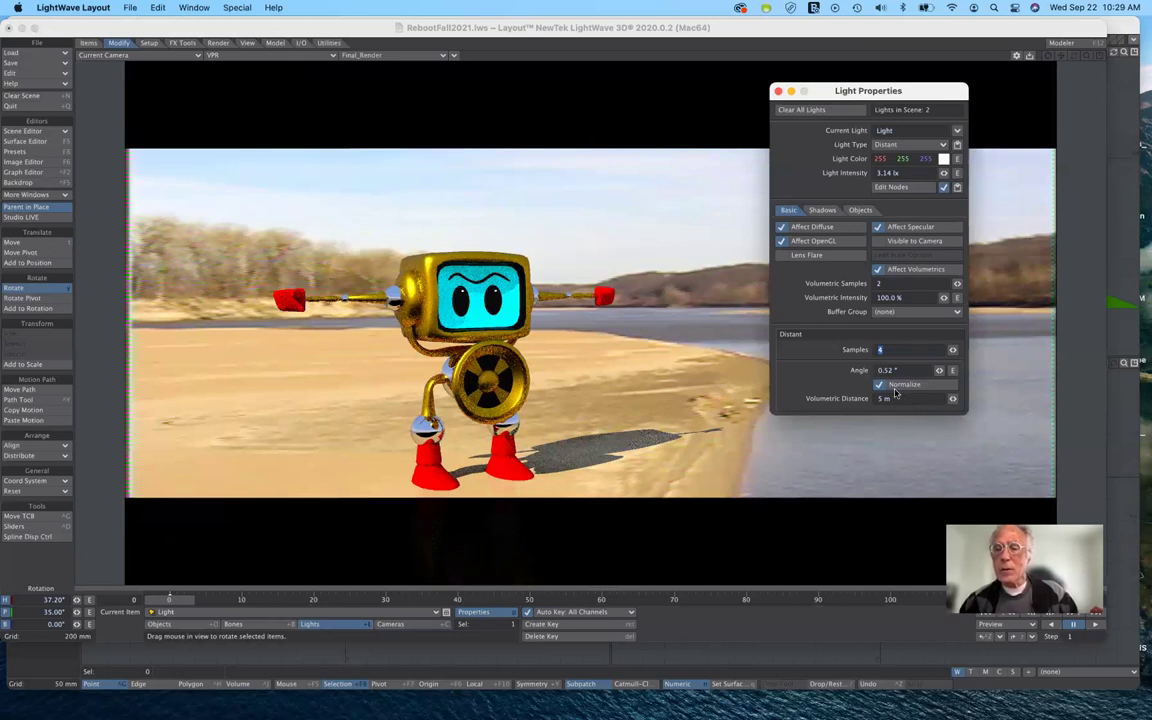
- Restore the Light's Volumetric Distance to 1 m
click(896, 398)
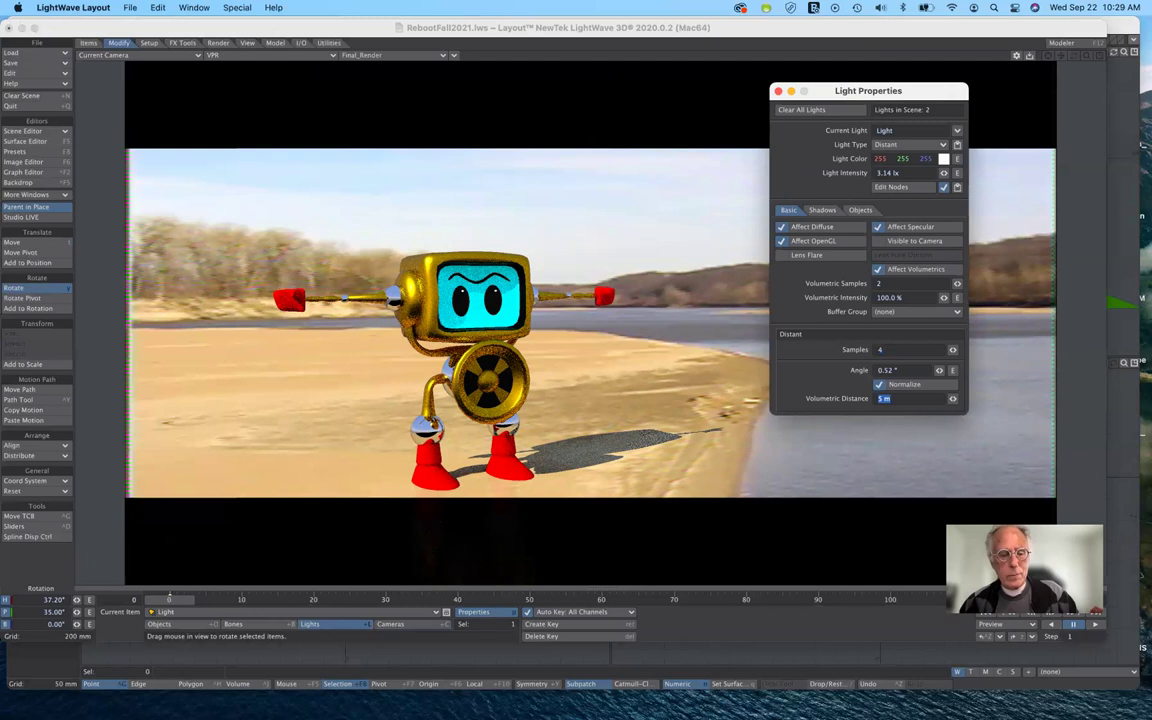
text(1)
key(Tab)
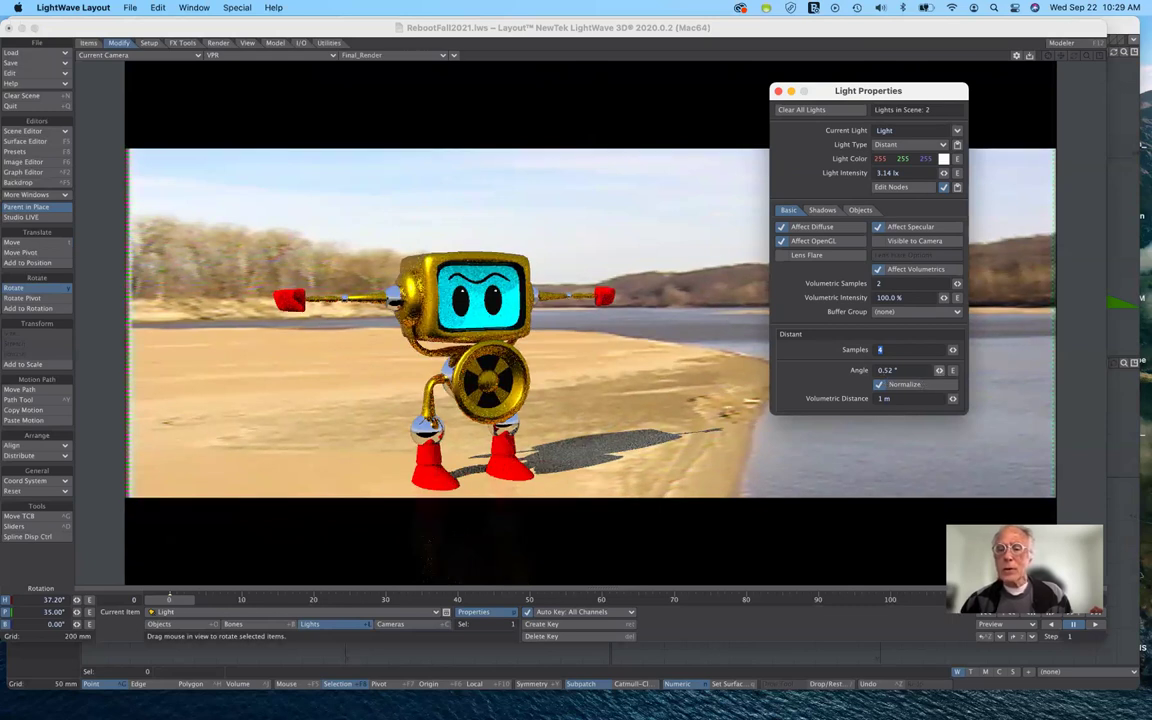
- Try a range of Angle values up to 8.3° on the distant Light to compare shadow softness, ending at 1.2°
text(0.6)
key(Return)
text(0.8)
key(Return)
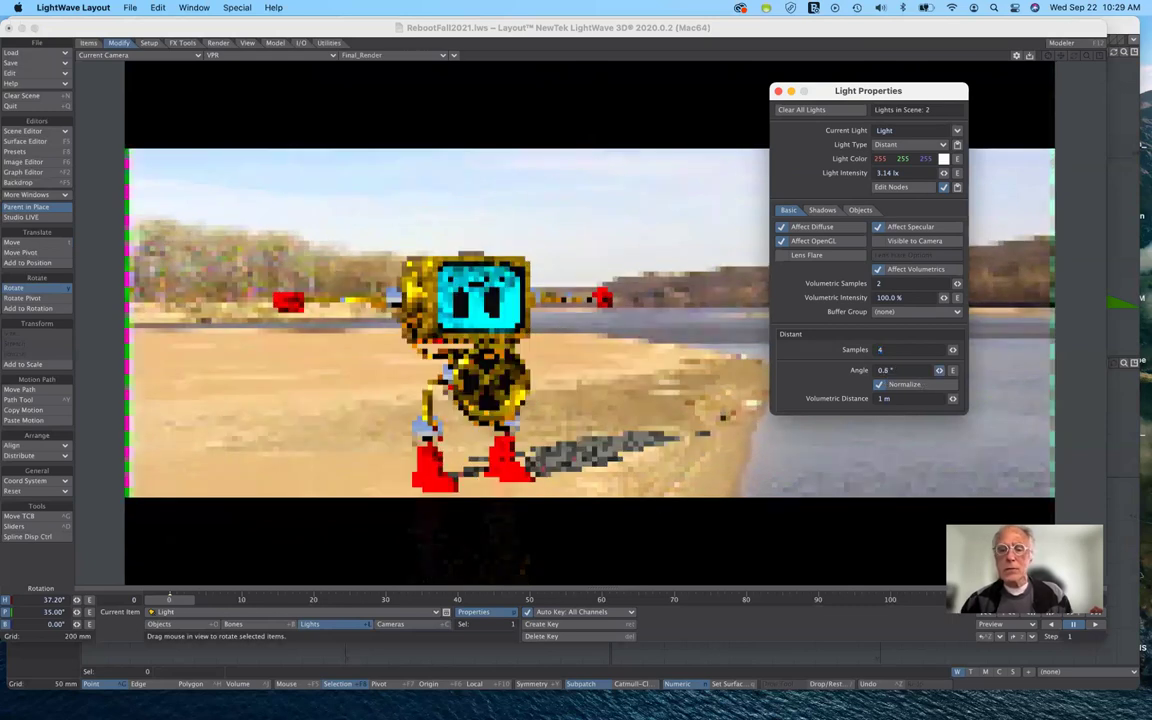
text(1.1)
key(Return)
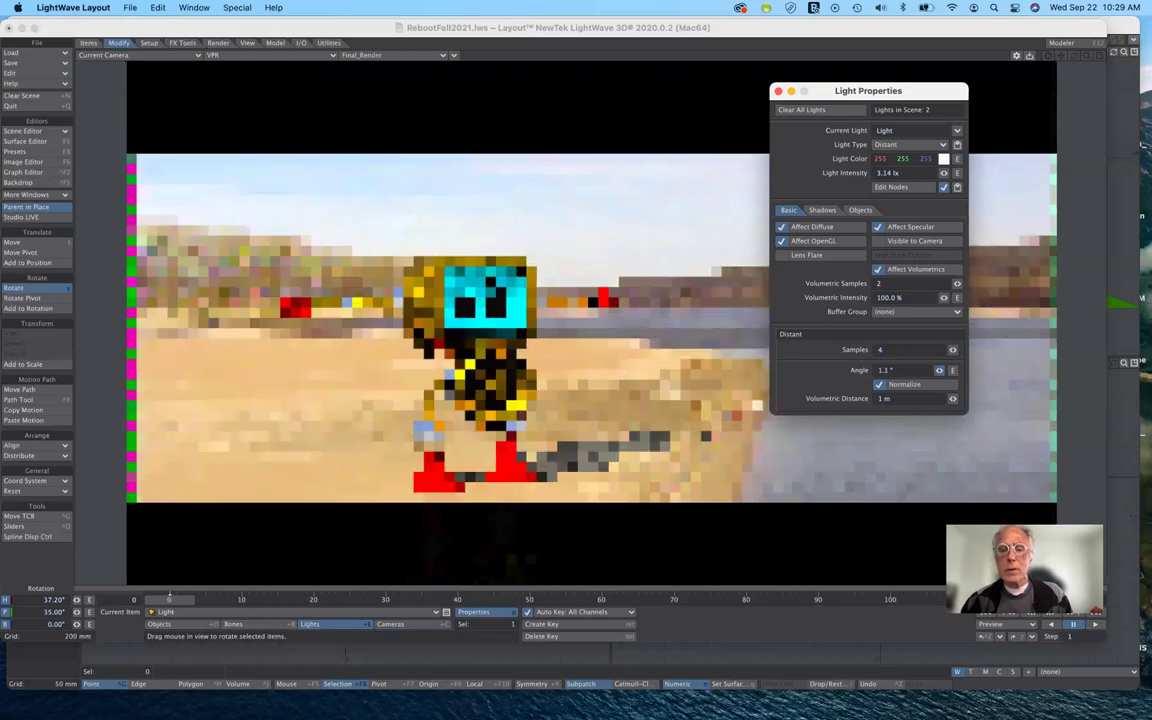
text(1.7)
key(Return)
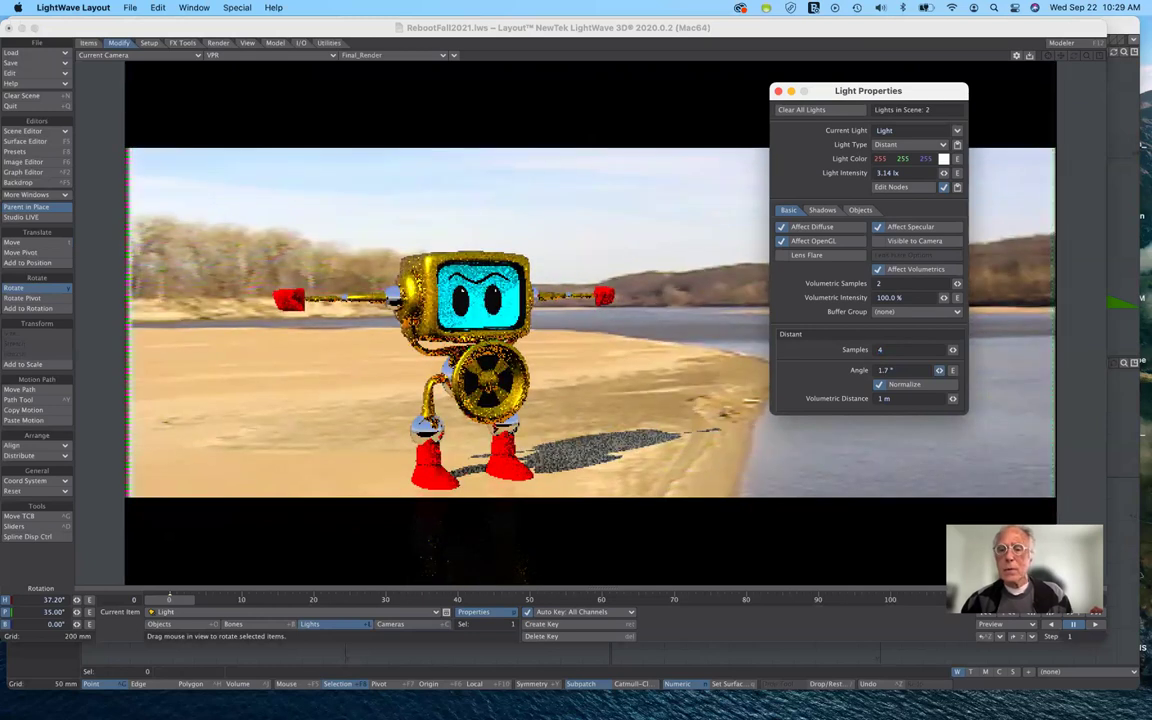
text(3.5)
key(Return)
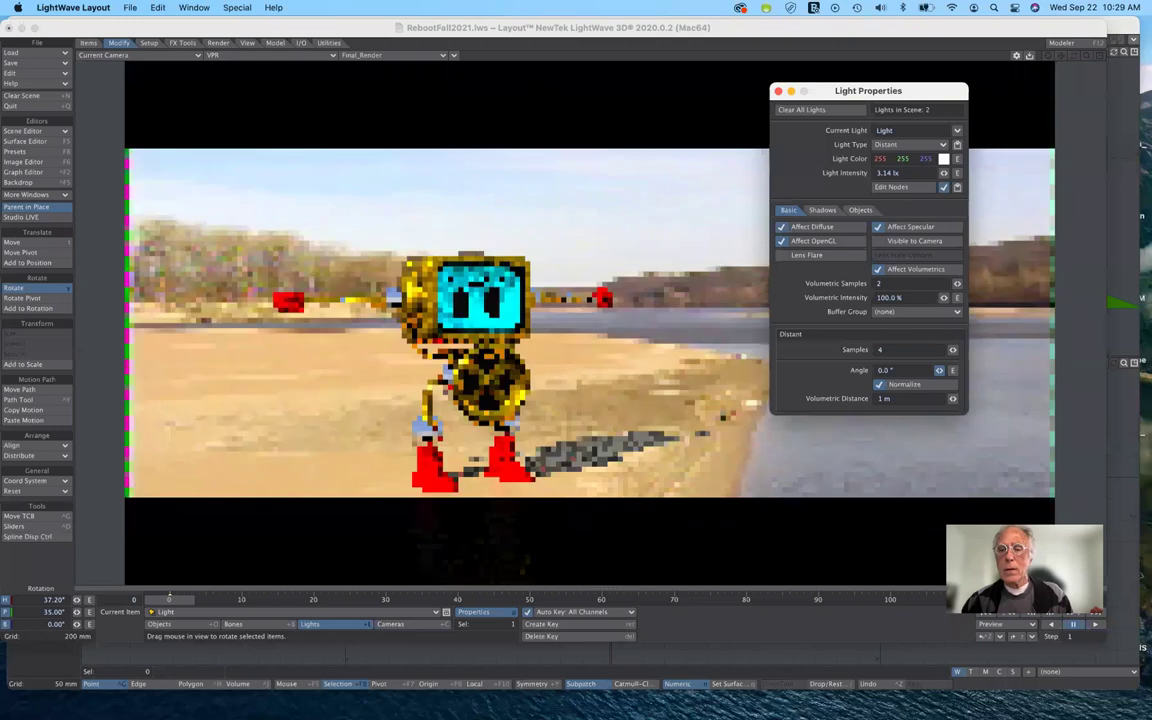
text(7.8)
key(Return)
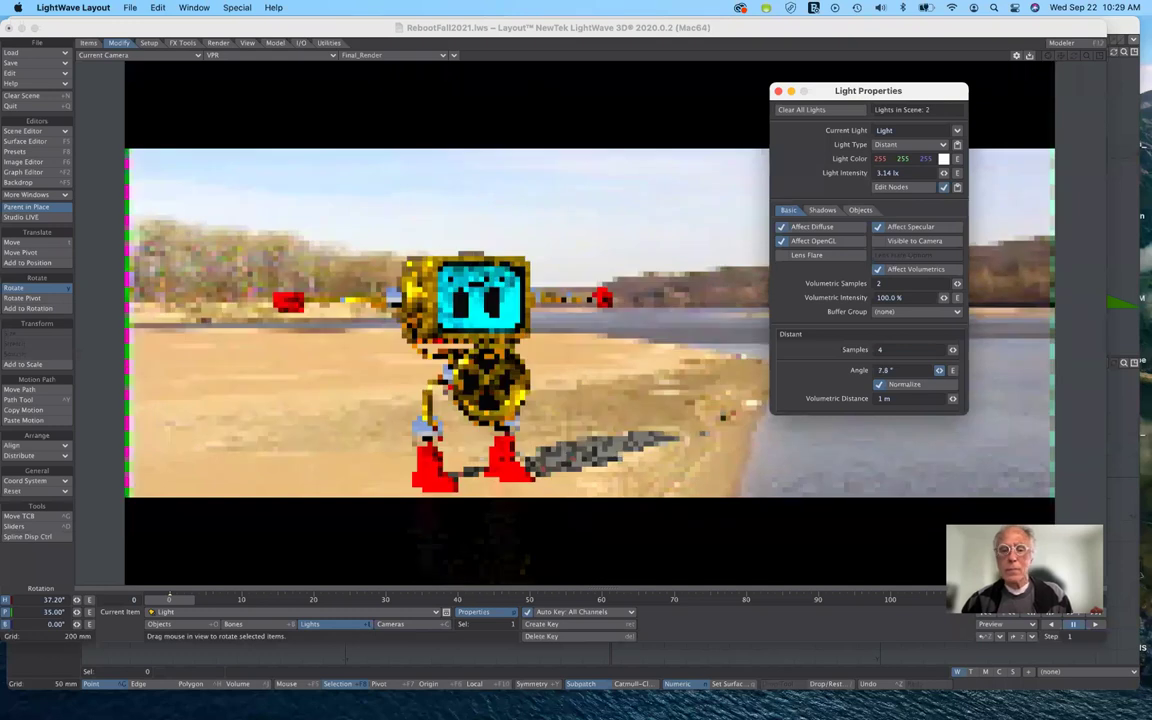
text(8.3)
key(Return)
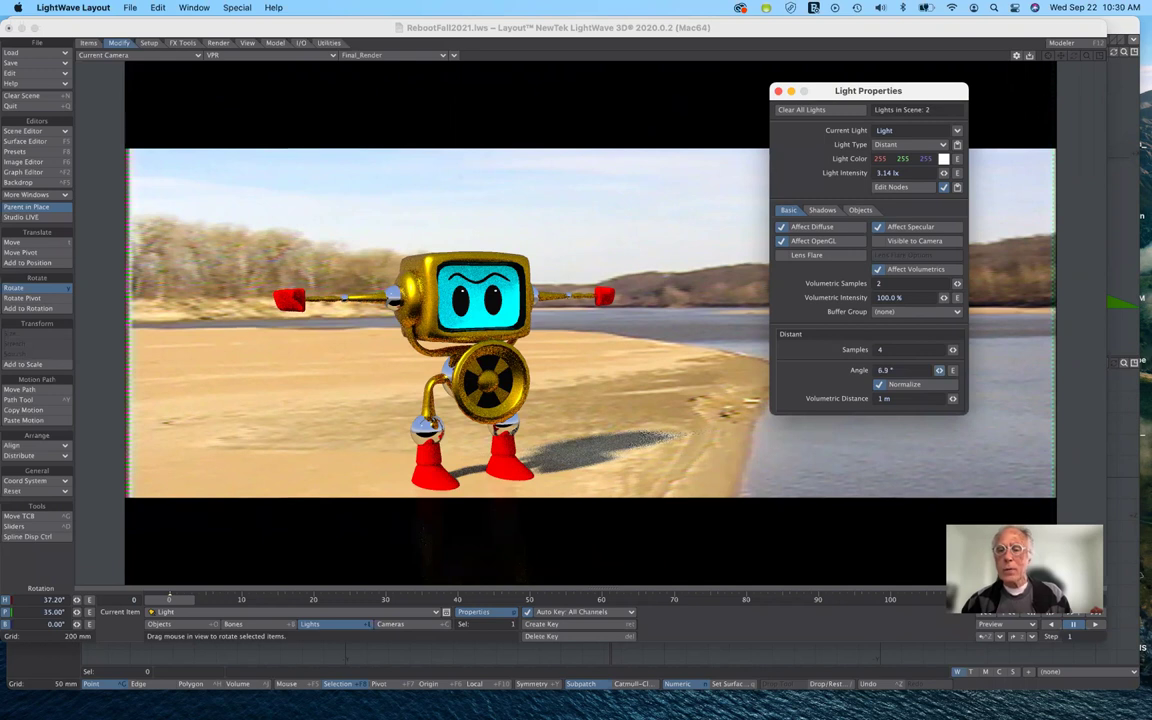
drag(939, 370, 945, 370)
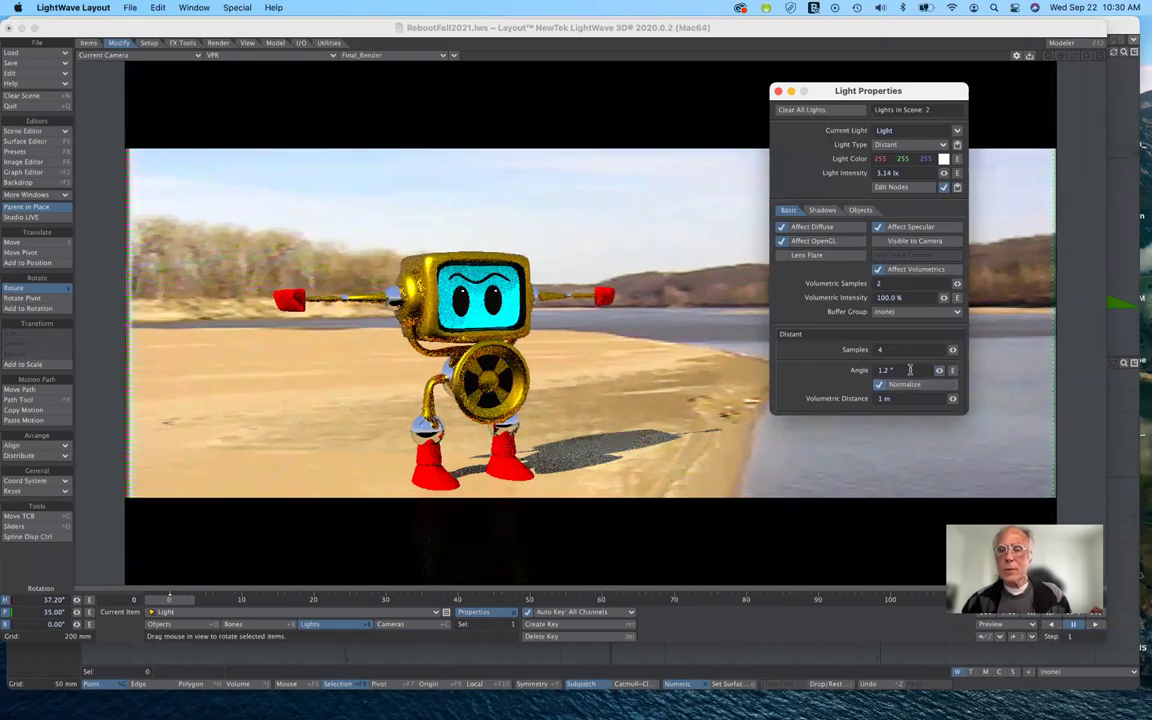
- Set the distant Light's Angle to 2.0°
click(855, 372)
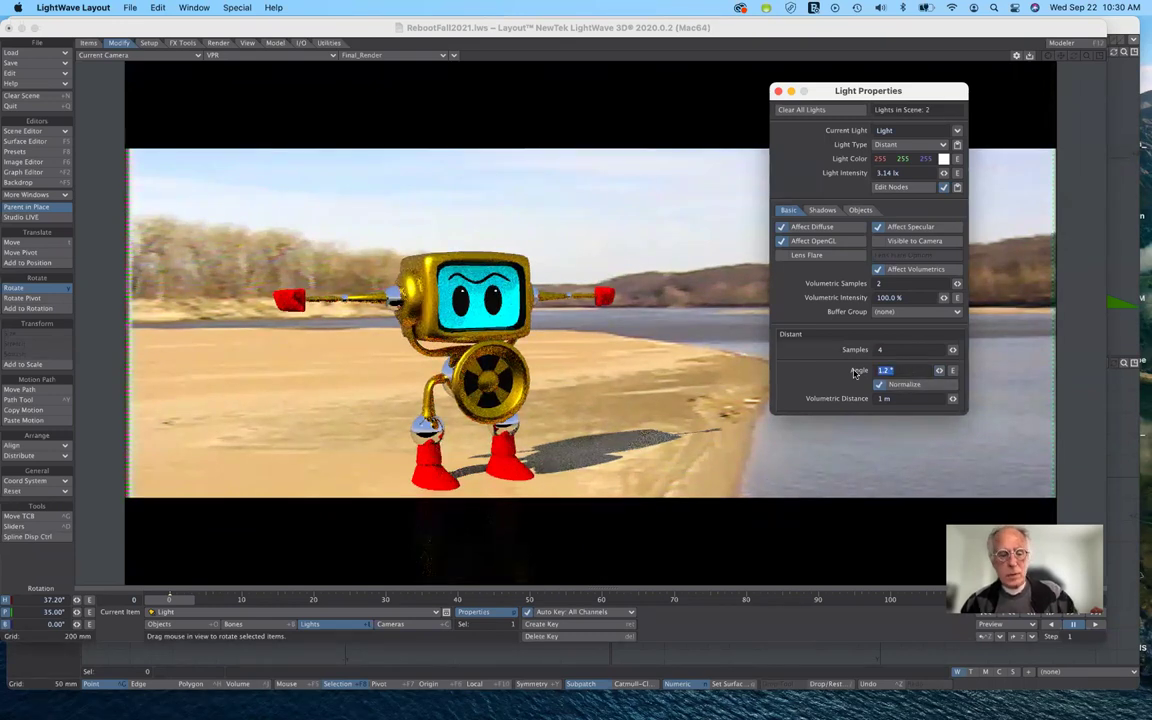
text(2)
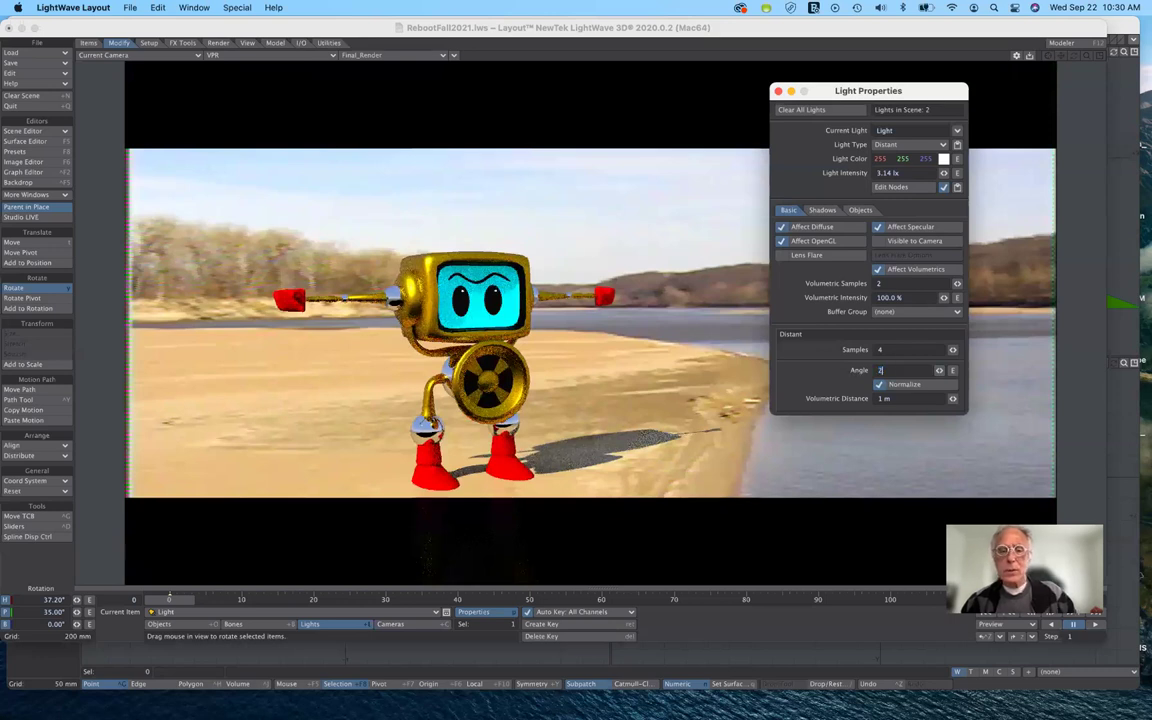
key(Tab)
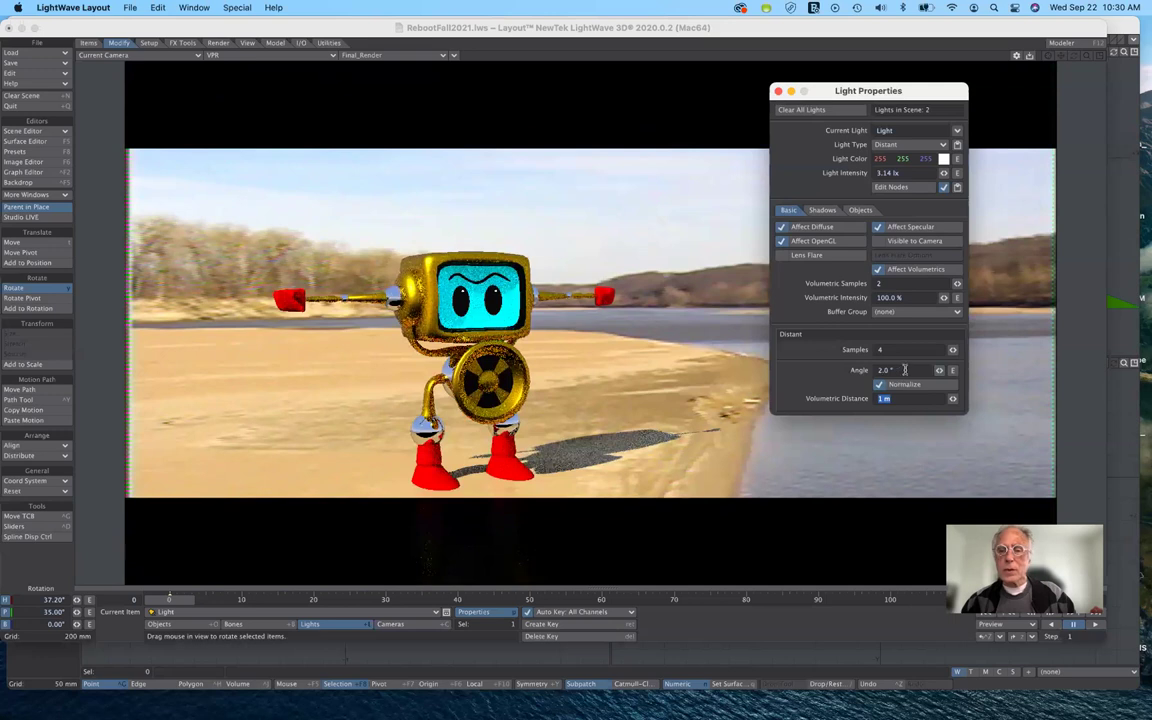
- Increase the distant Light's Angle to 4.0°, keeping Normalize enabled
click(906, 370)
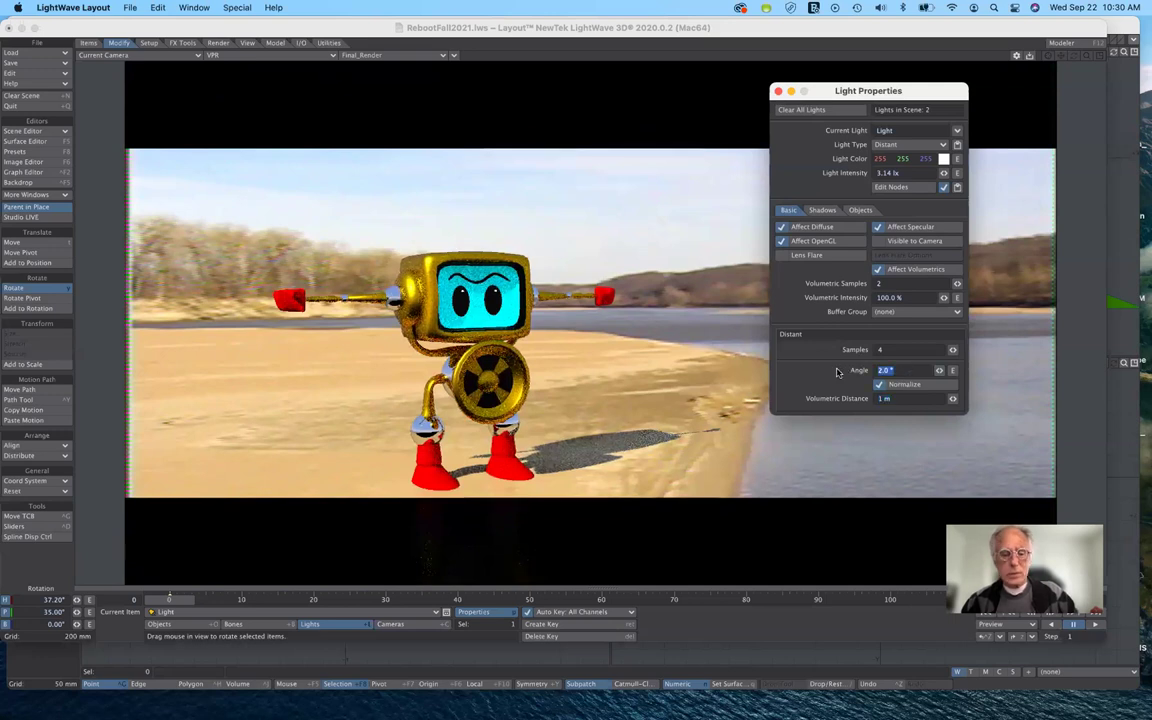
text(4)
key(Tab)
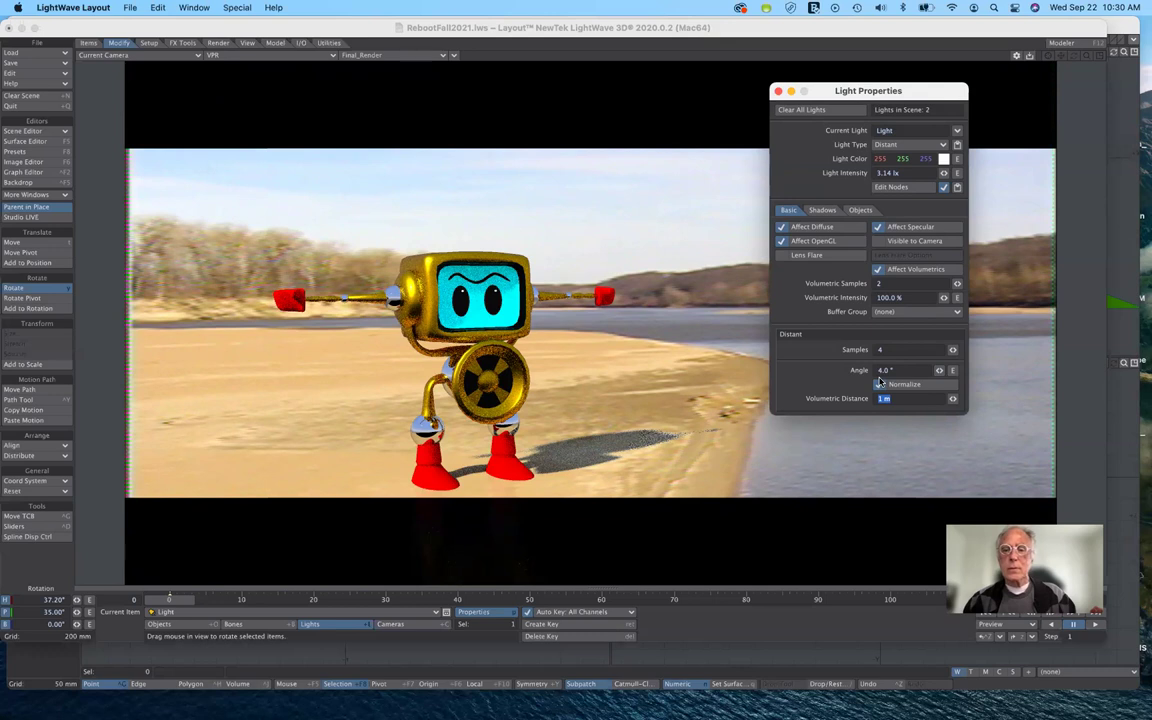
click(879, 384)
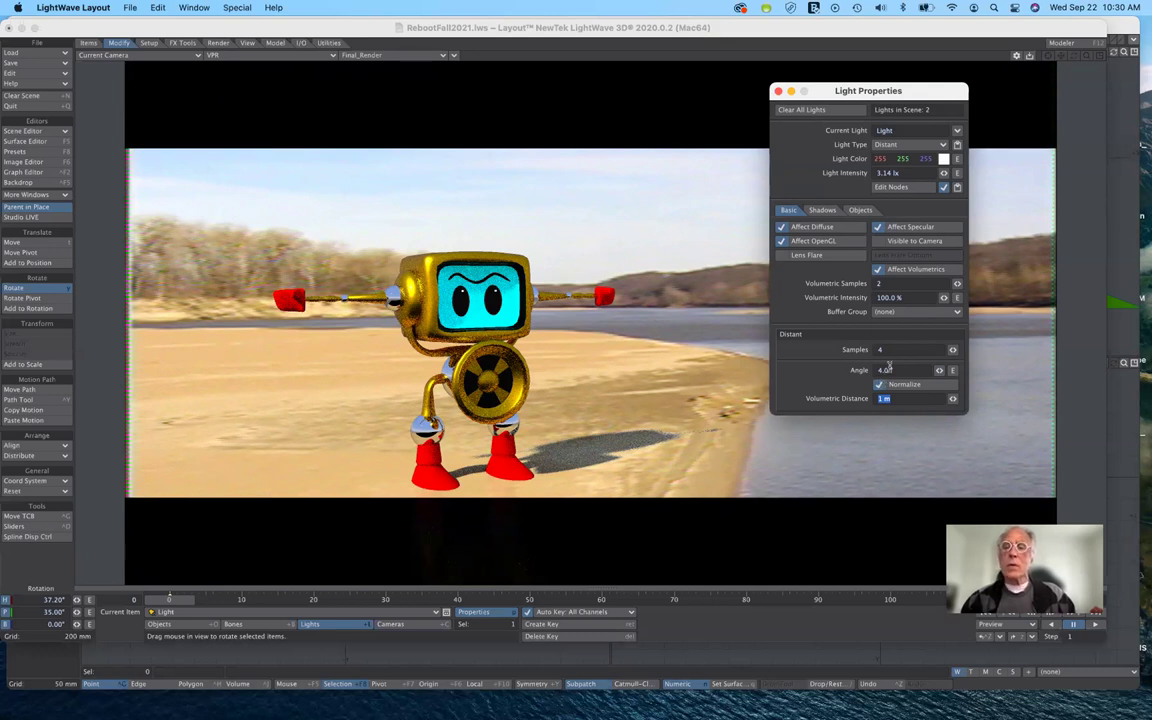
- Change the Light's type to Spherical and set its Intensity Falloff to Off
click(900, 147)
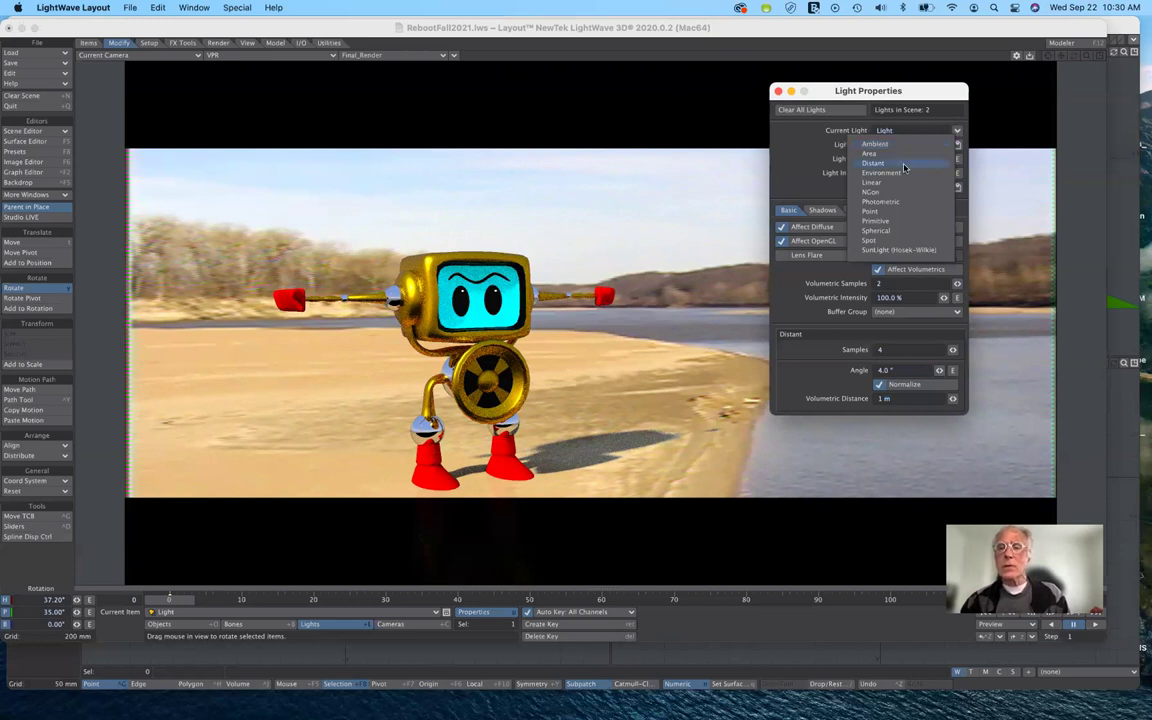
click(903, 234)
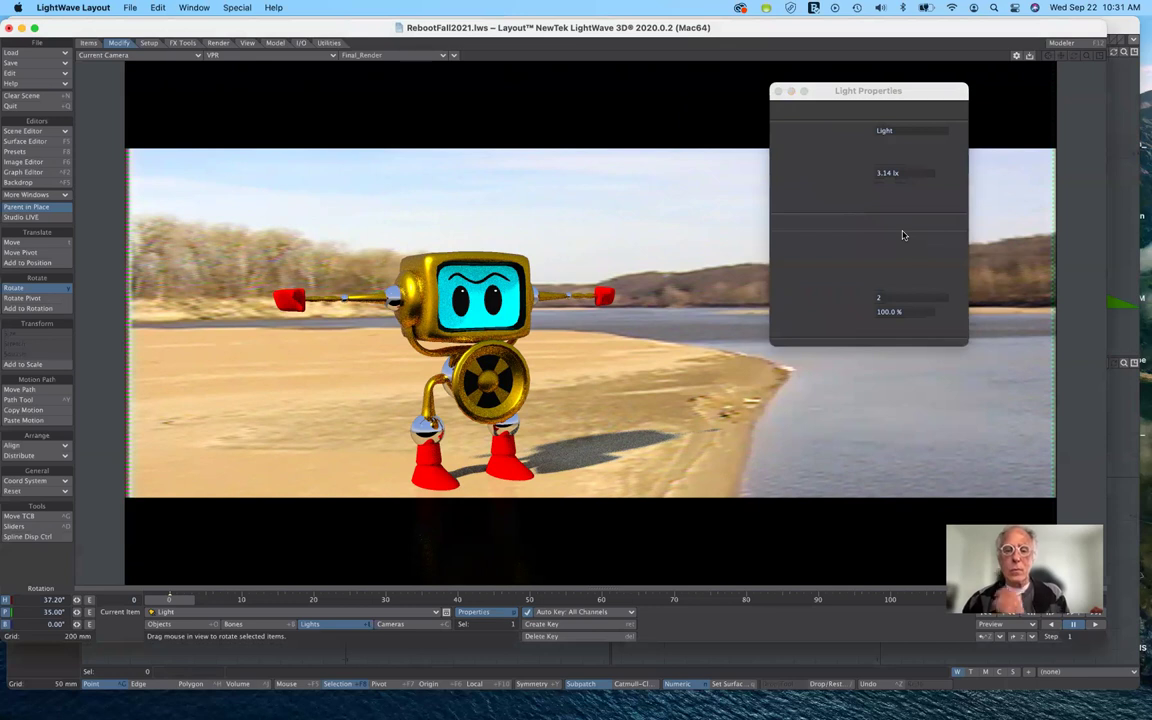
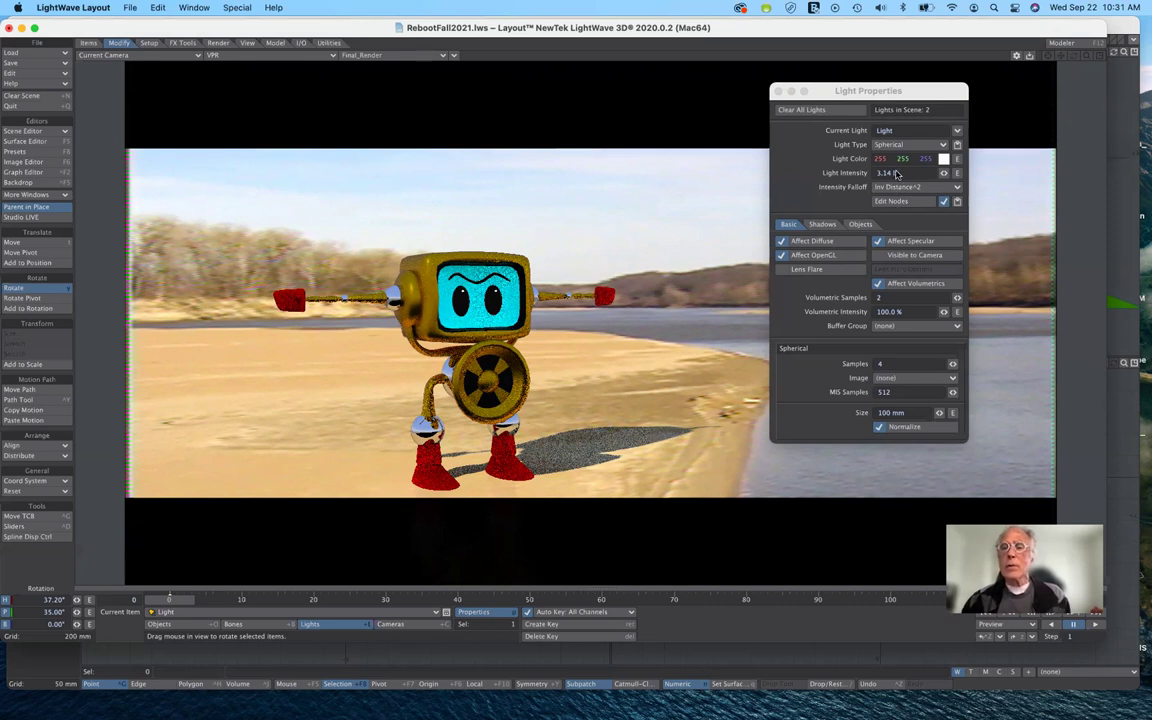
click(898, 187)
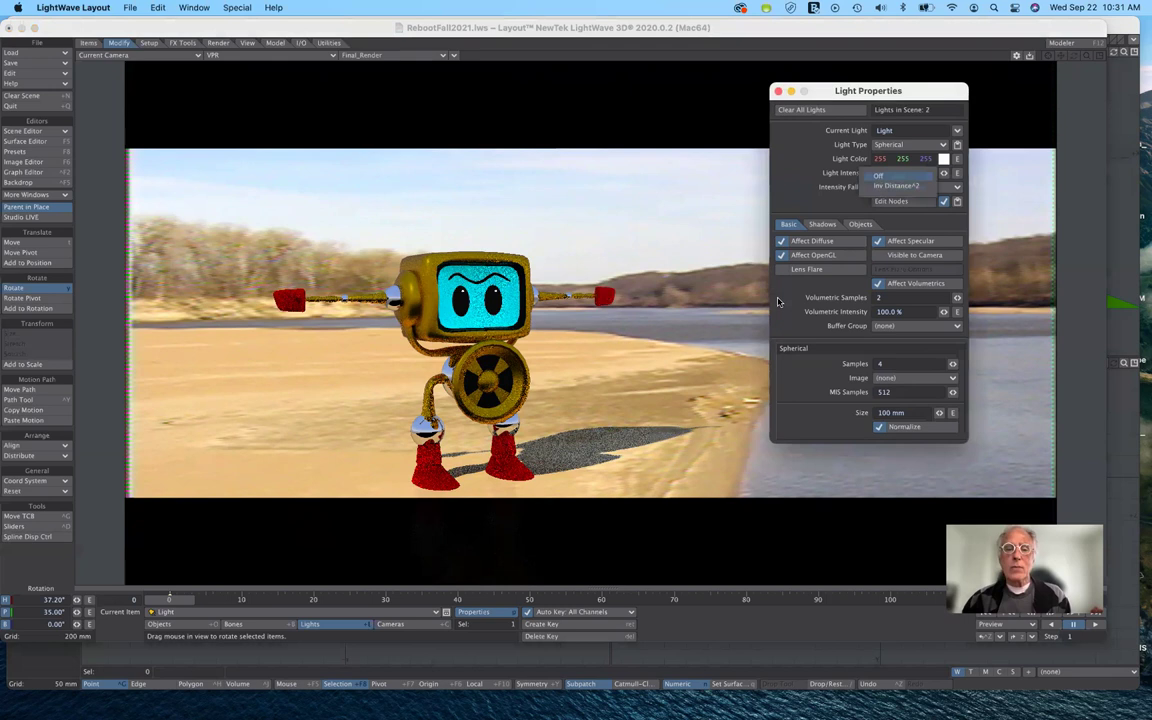
click(778, 302)
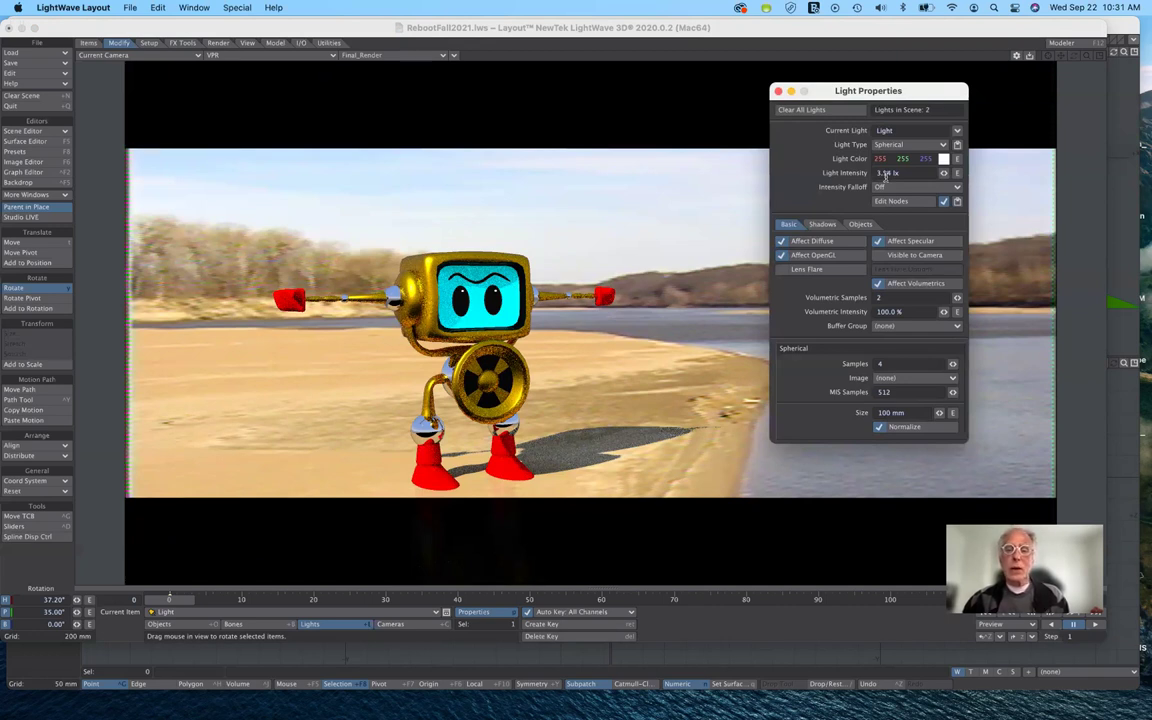
- Set the spherical Light's Size to 200 mm
click(909, 413)
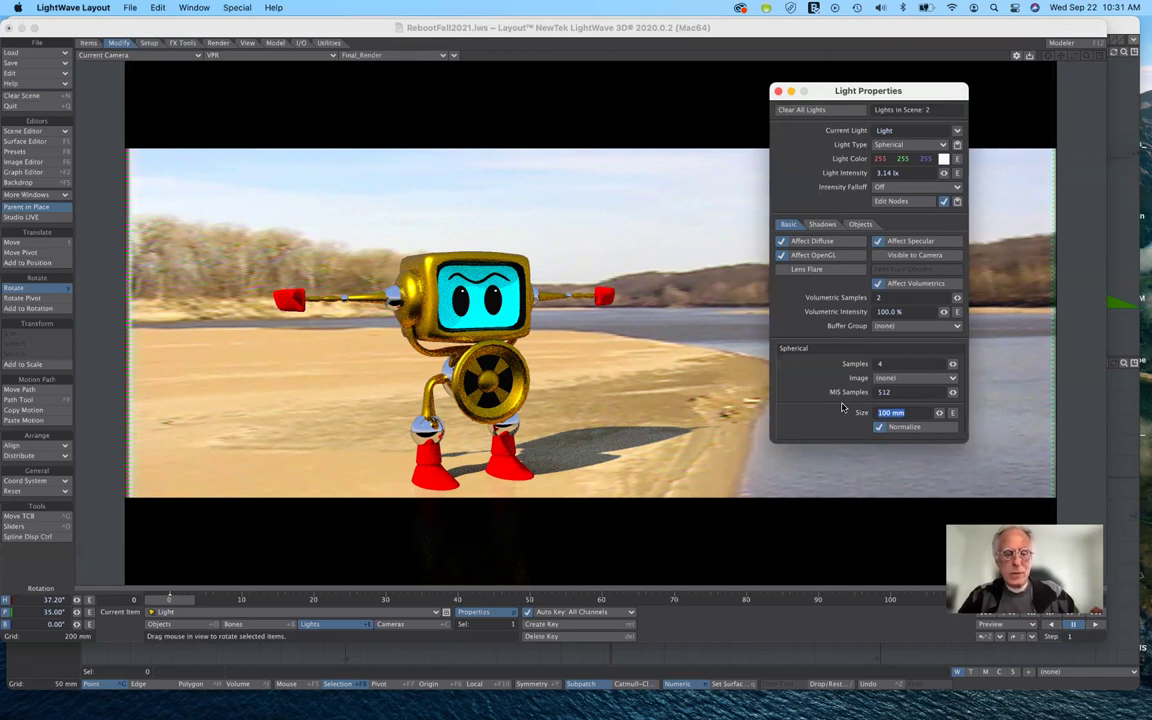
text(200)
key(Tab)
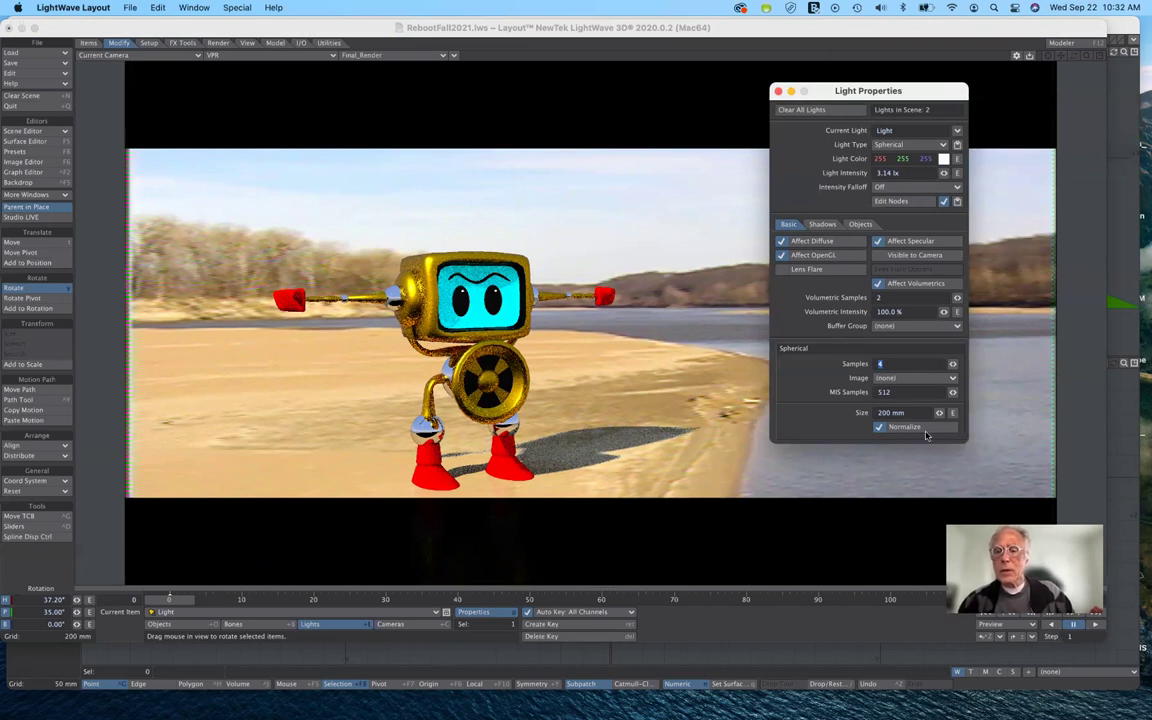
- Try a Size of 1 m on the spherical Light and reduce it to 500 mm
click(890, 412)
text(1)
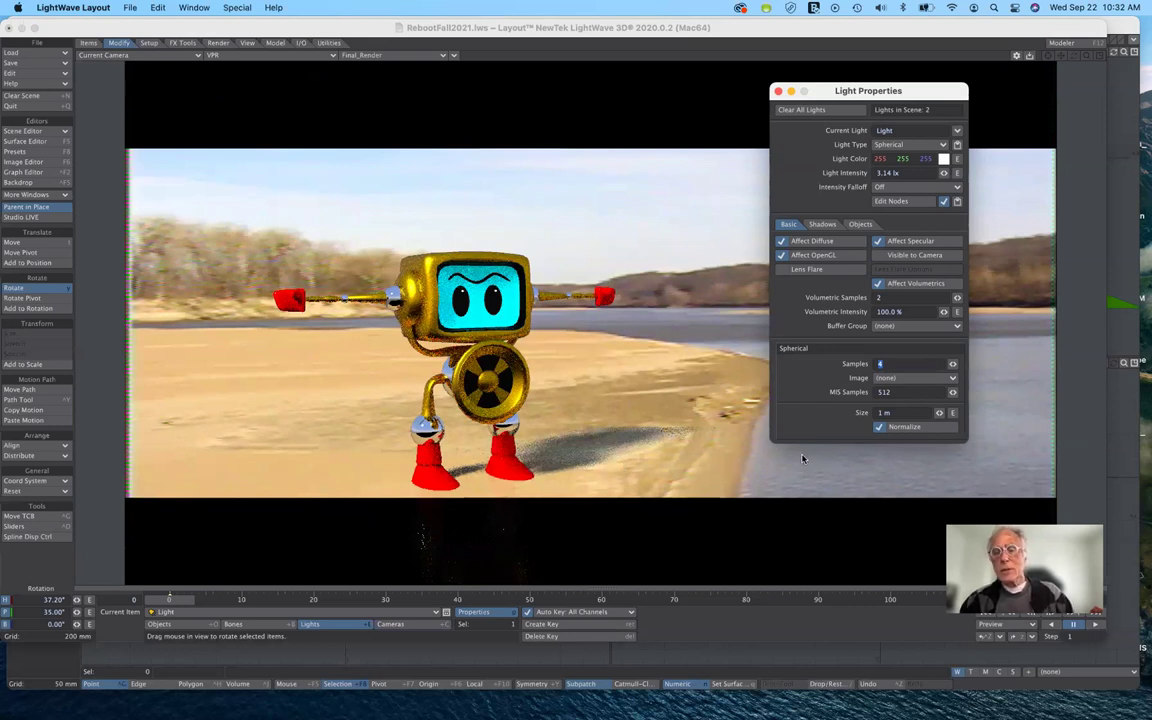
key(Tab)
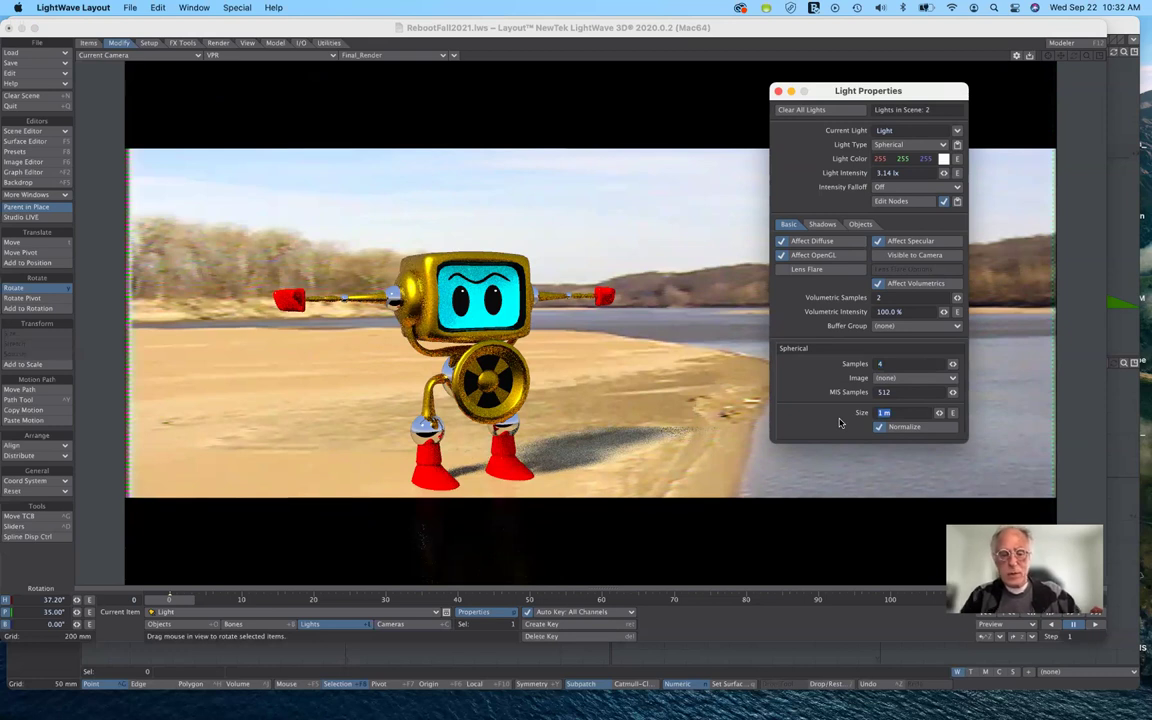
text(500mm)
key(Tab)
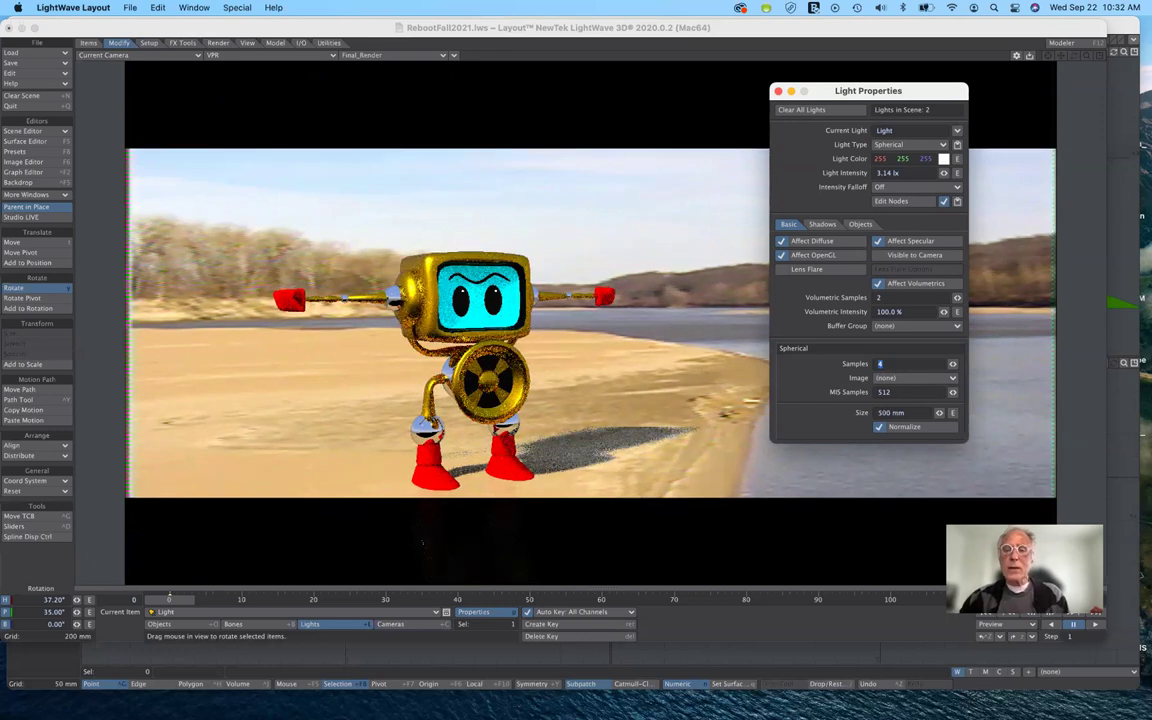
- Change the Light's type back to Distant and set its Volumetric Distance to 2 m
click(908, 146)
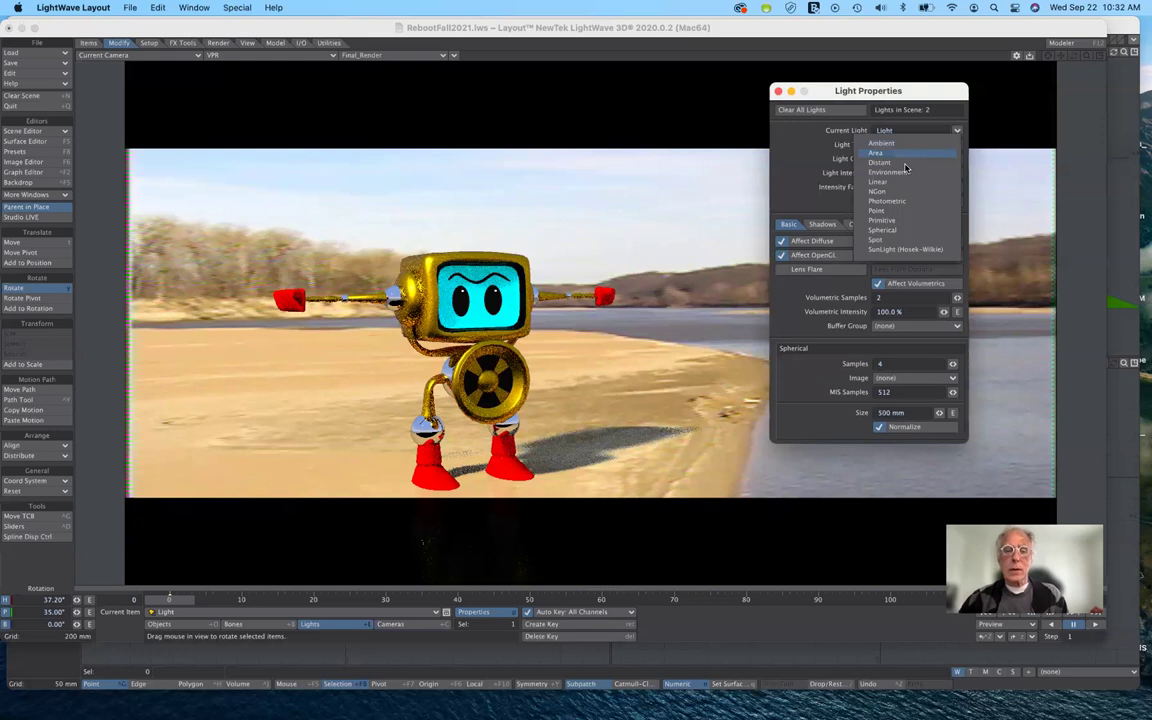
click(903, 164)
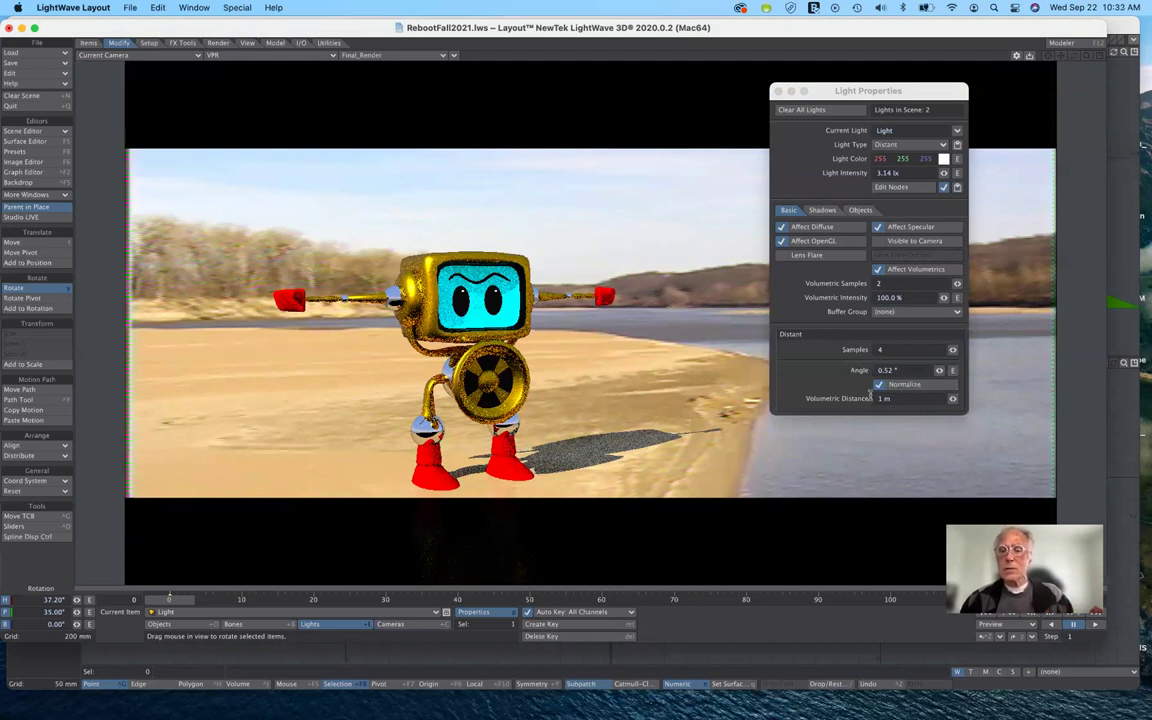
click(851, 398)
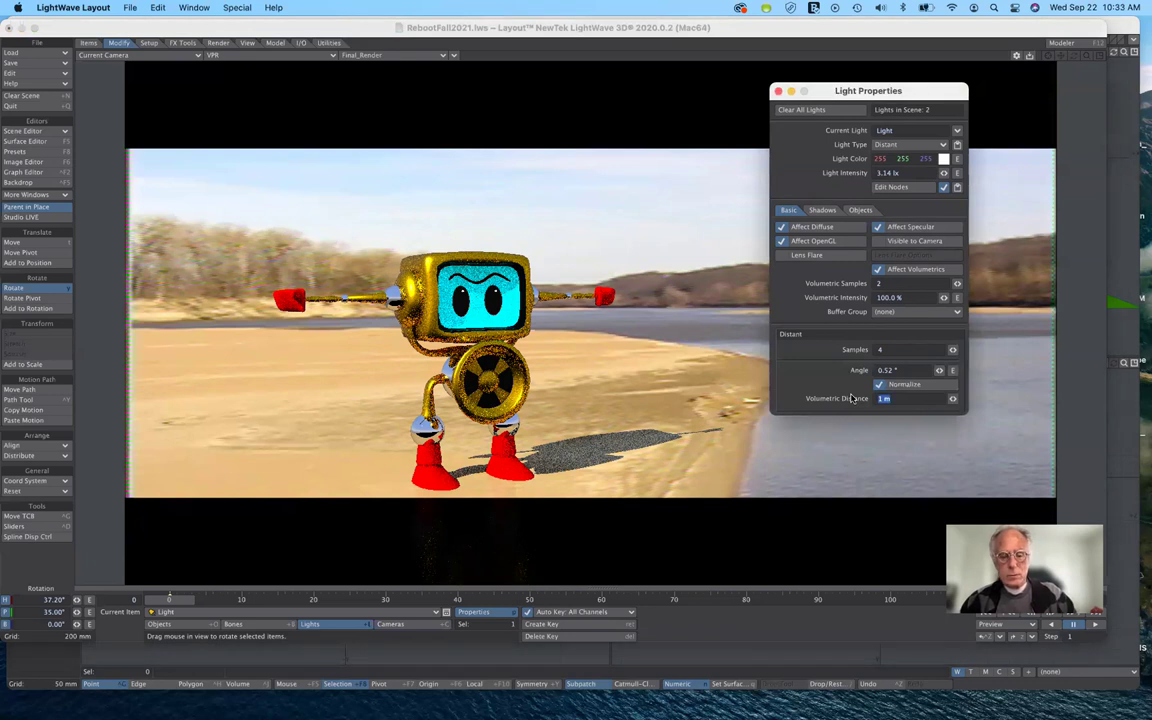
text(2)
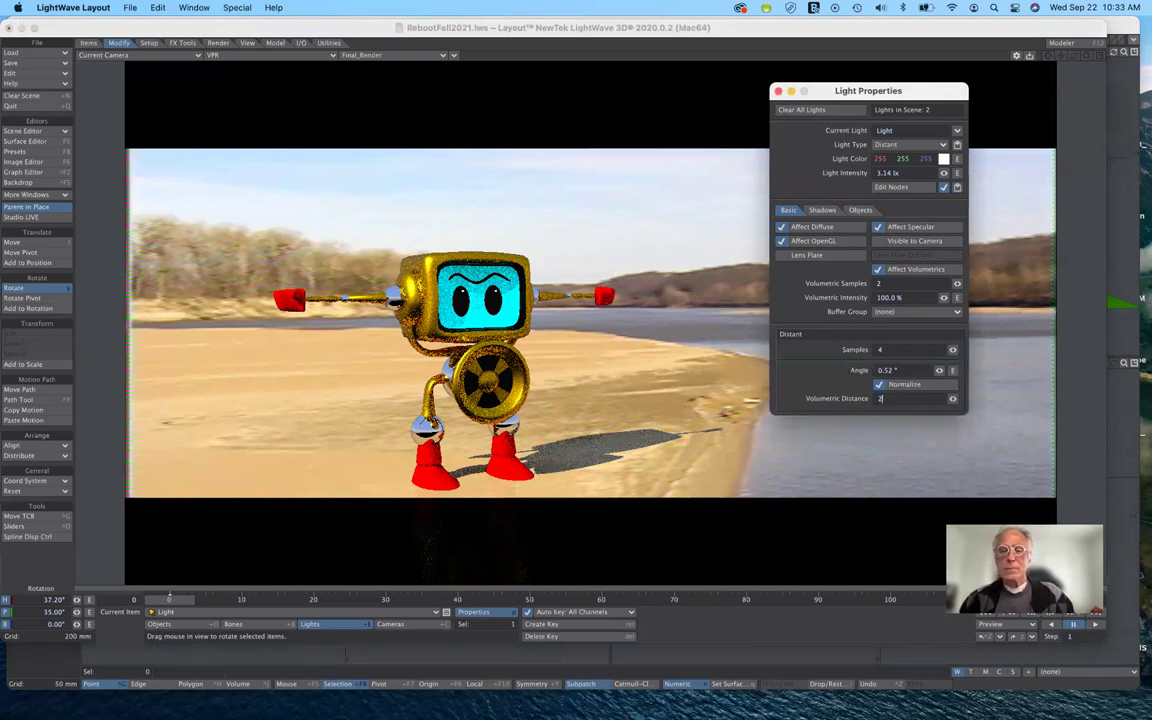
key(Tab)
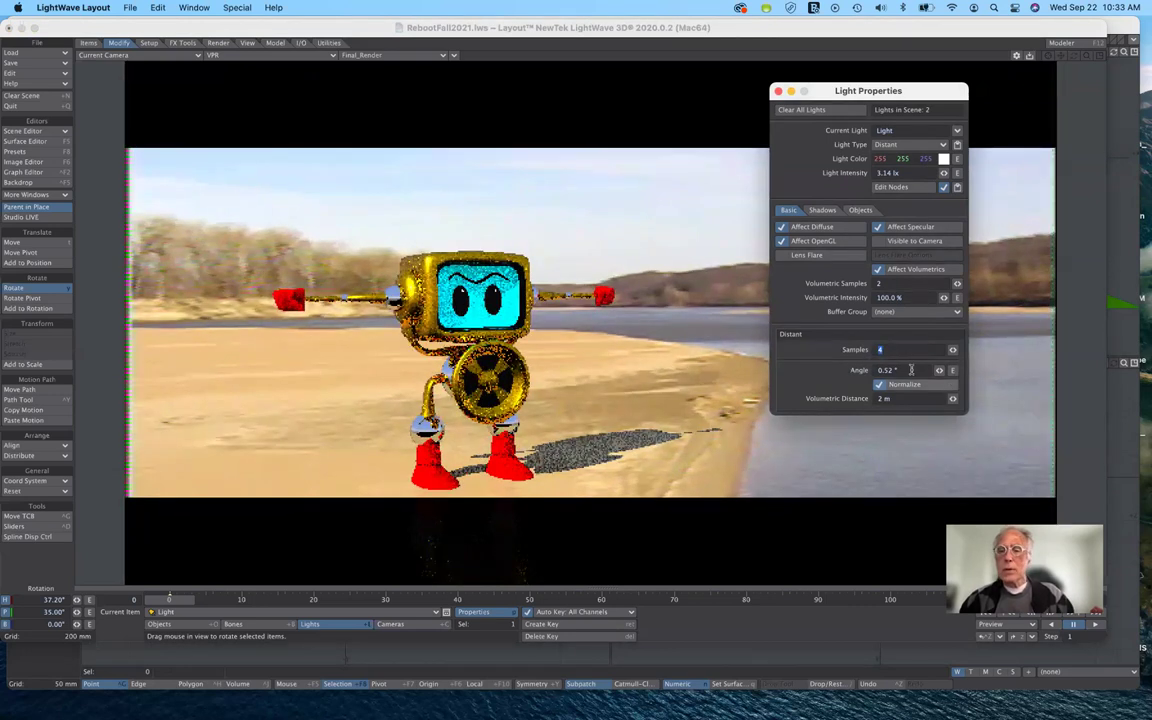
key(Tab)
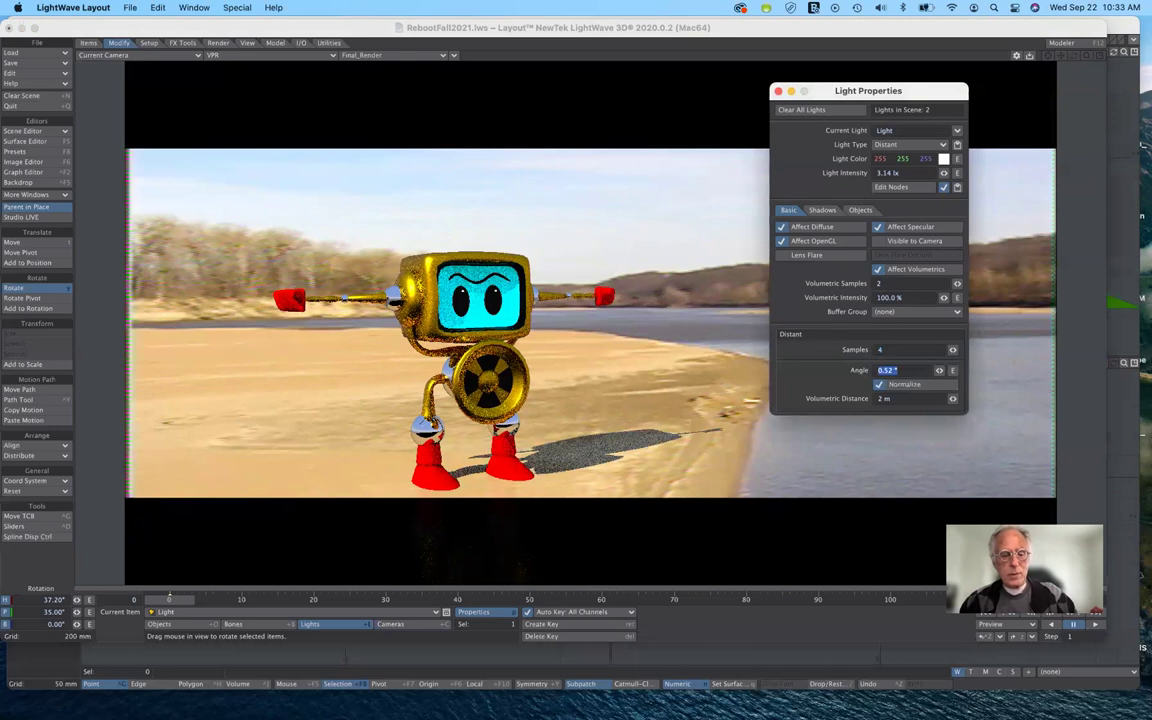
- Set the distant Light's Angle to 4° and close its properties
text(4)
key(Tab)
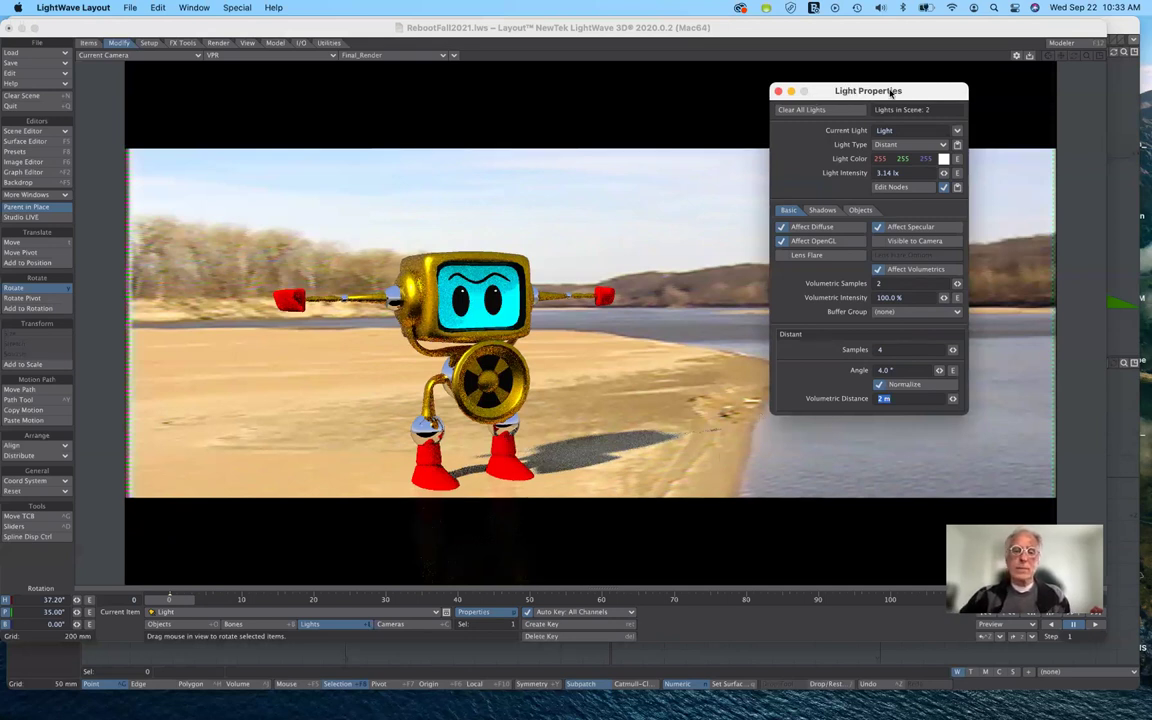
drag(891, 92, 934, 93)
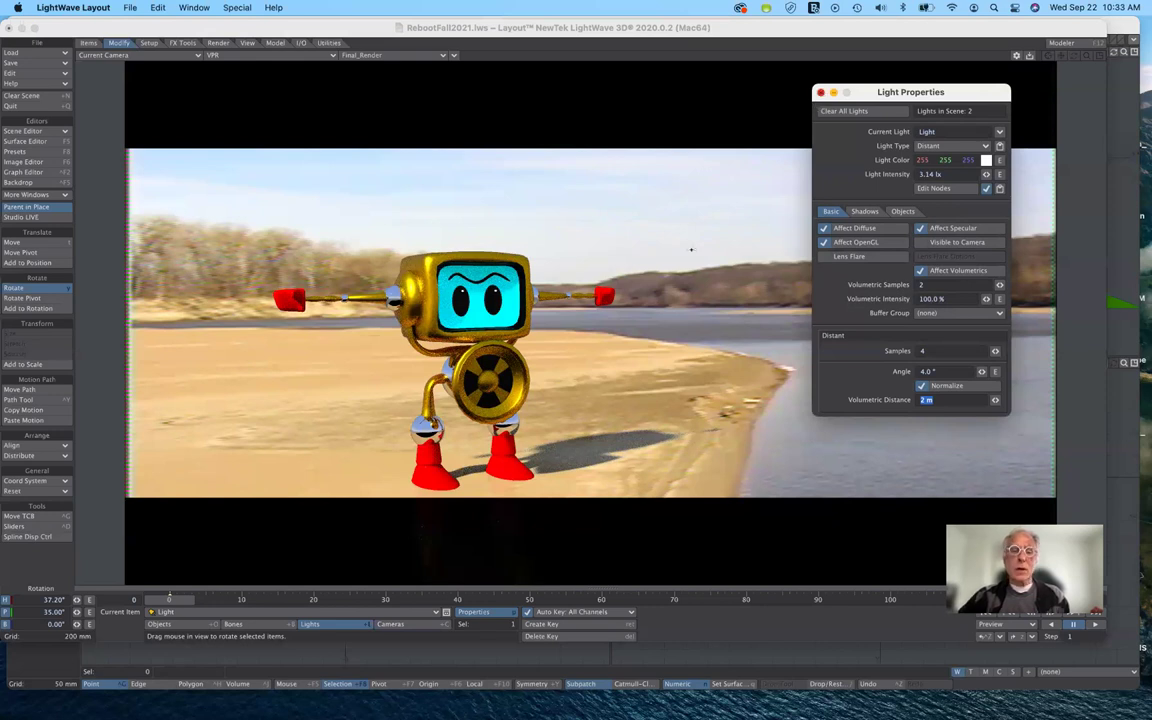
click(820, 93)
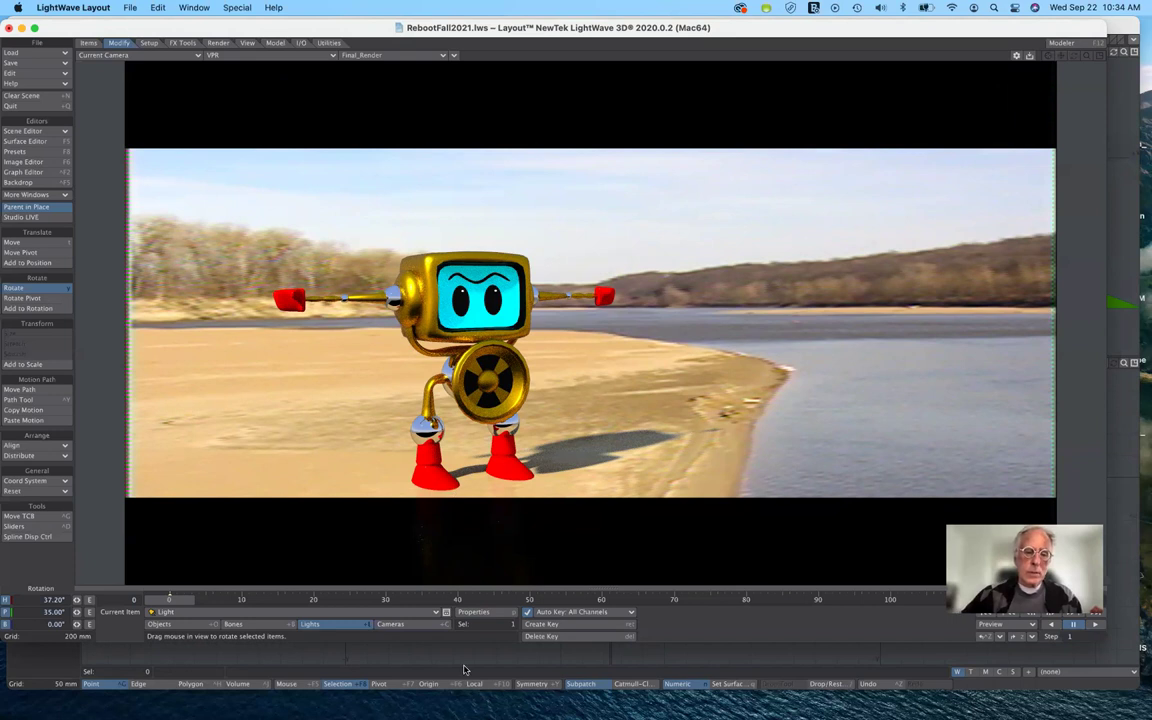
- Select the camera and open its properties, keeping the robot in view
click(392, 624)
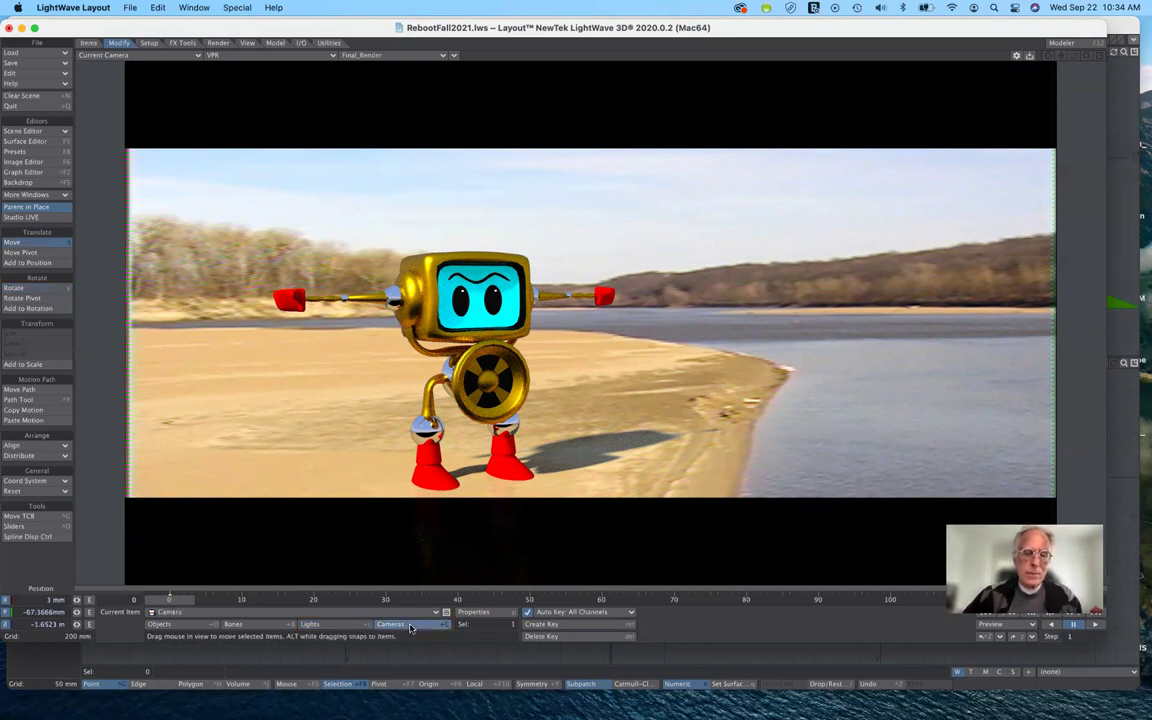
click(477, 612)
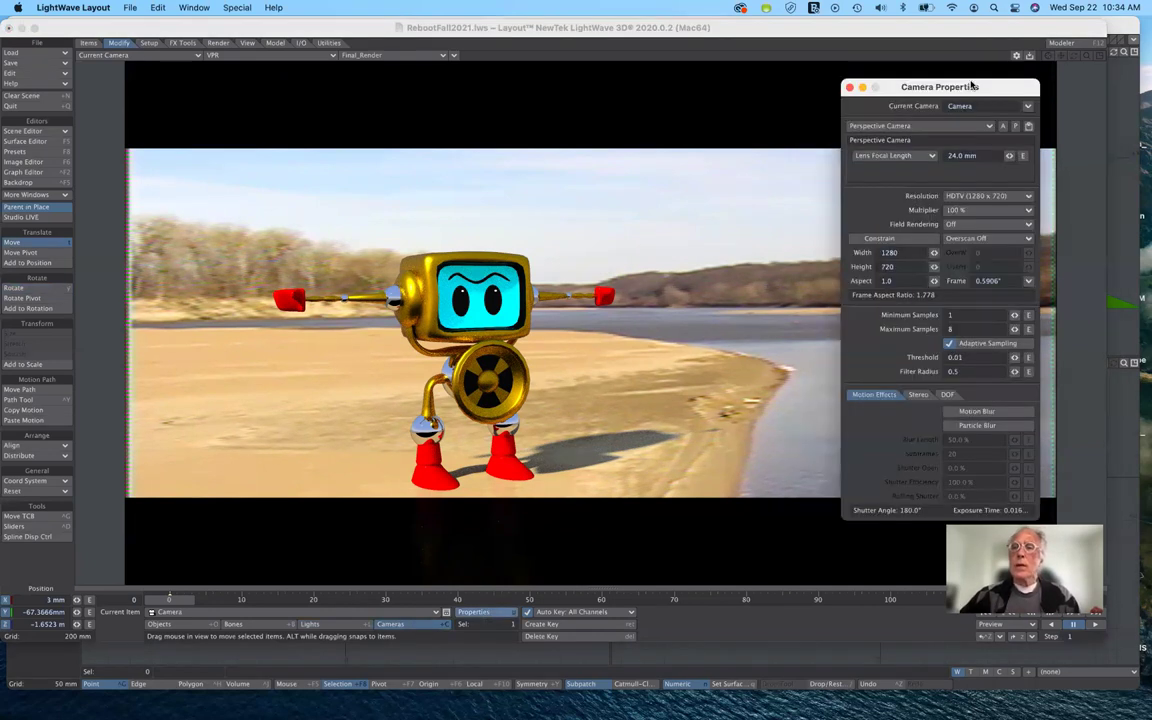
drag(890, 87, 816, 101)
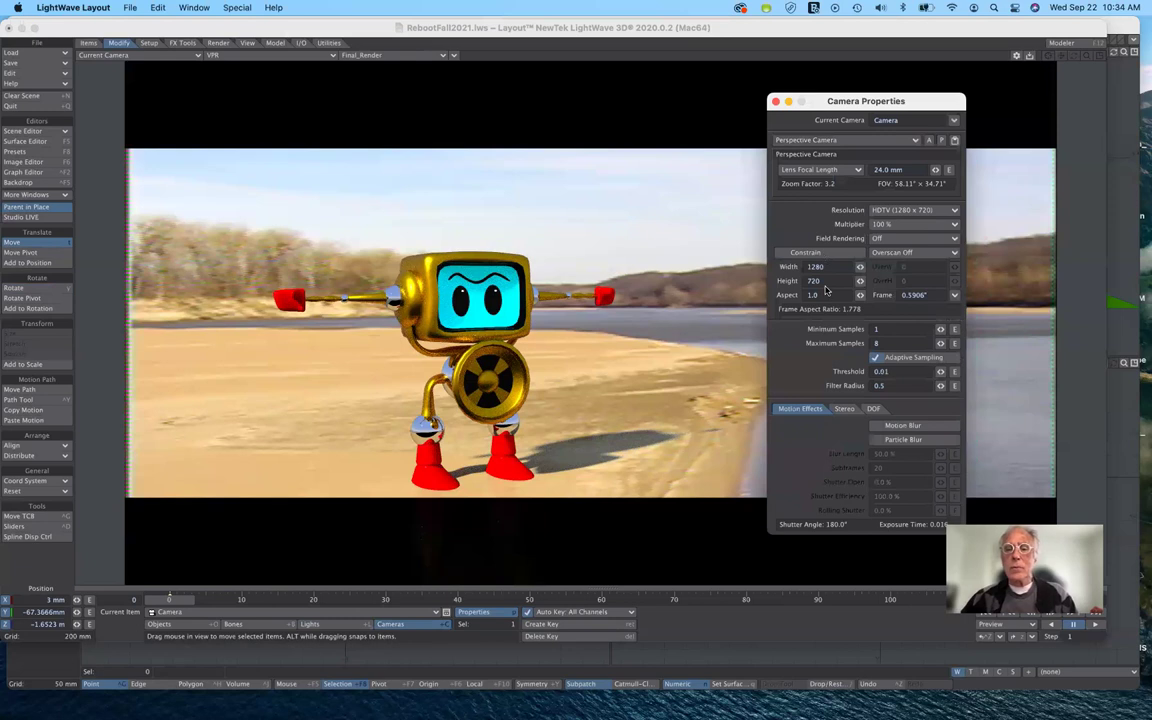
drag(826, 290, 716, 294)
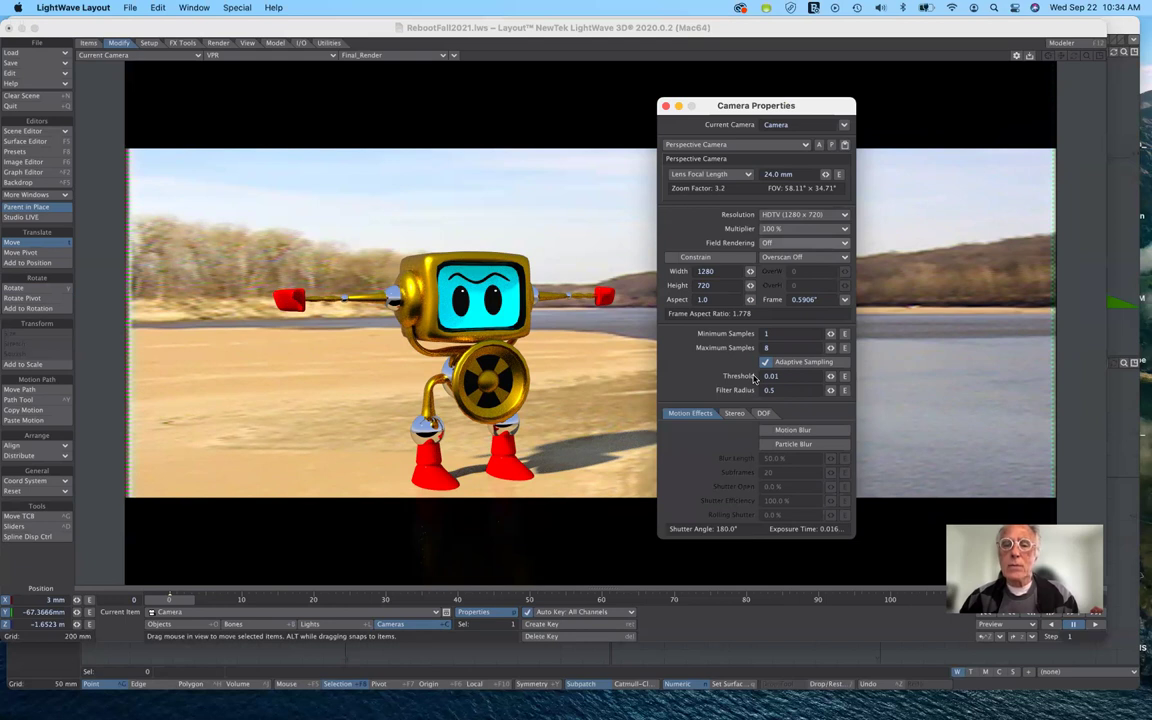
- Try a resolution Multiplier of 200% on the camera and return it to 100%
click(778, 230)
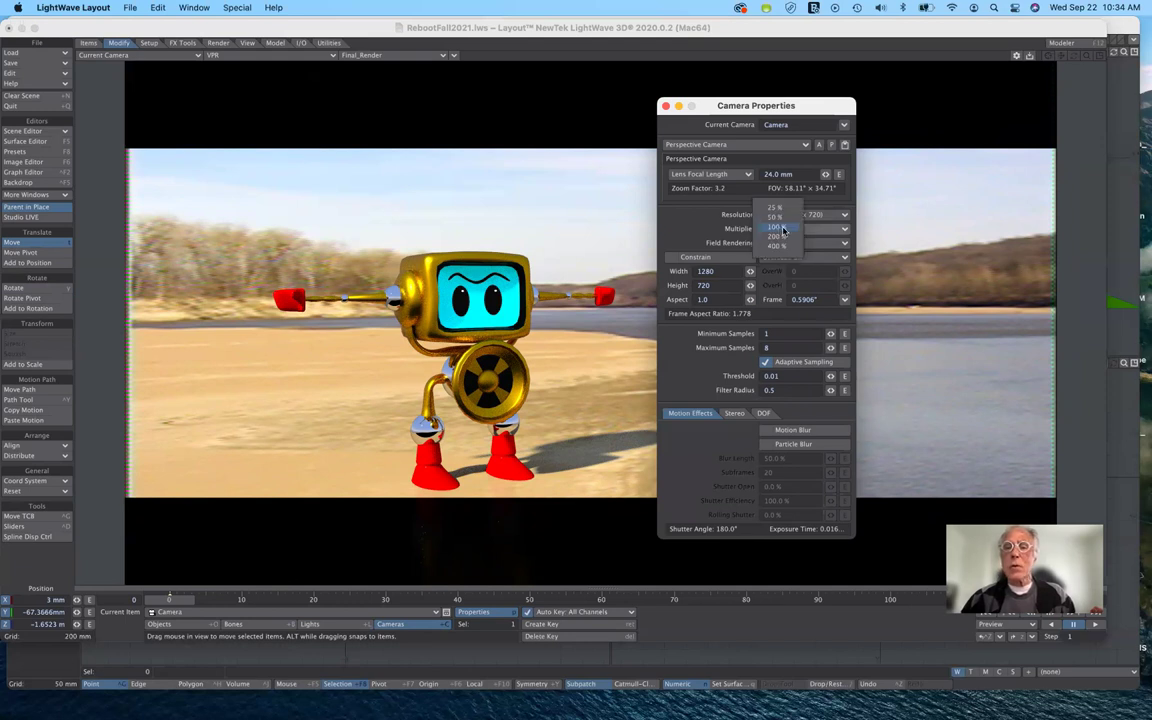
click(785, 234)
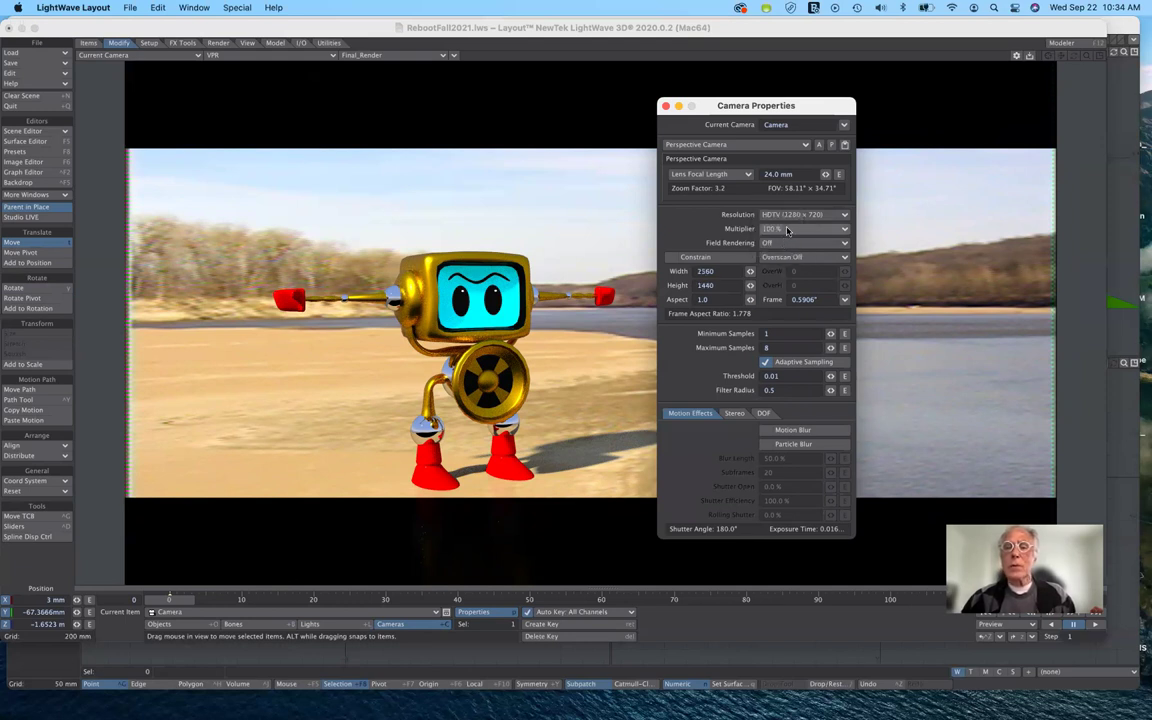
click(787, 230)
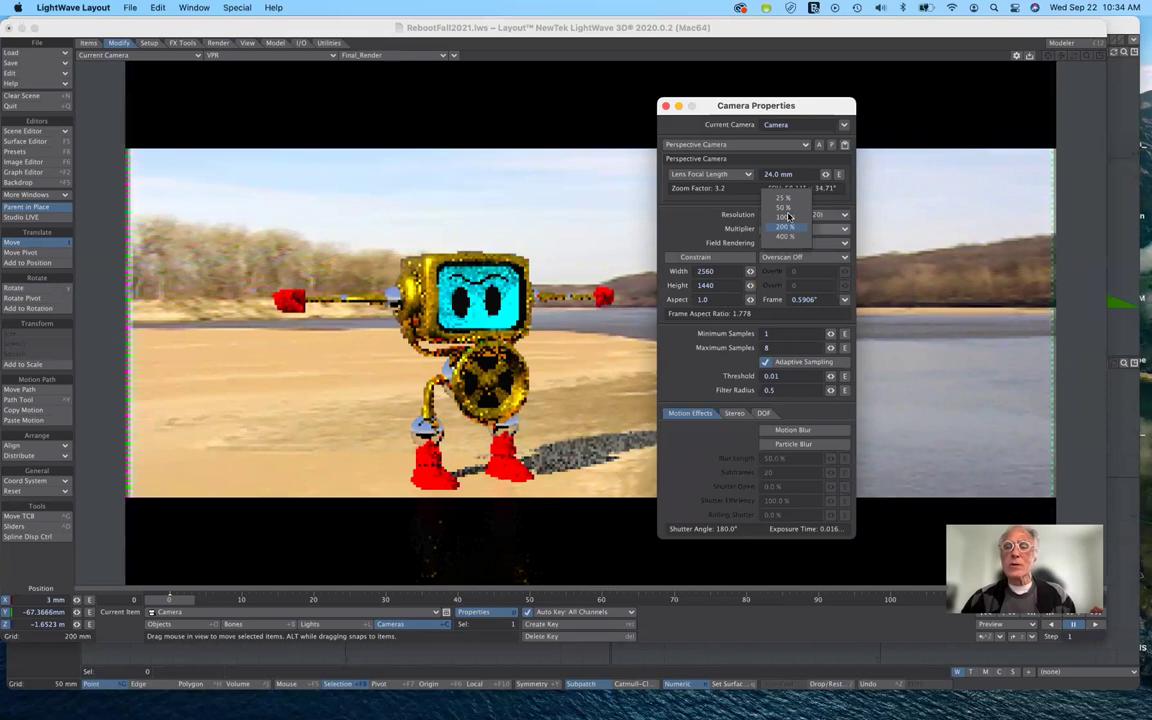
click(786, 216)
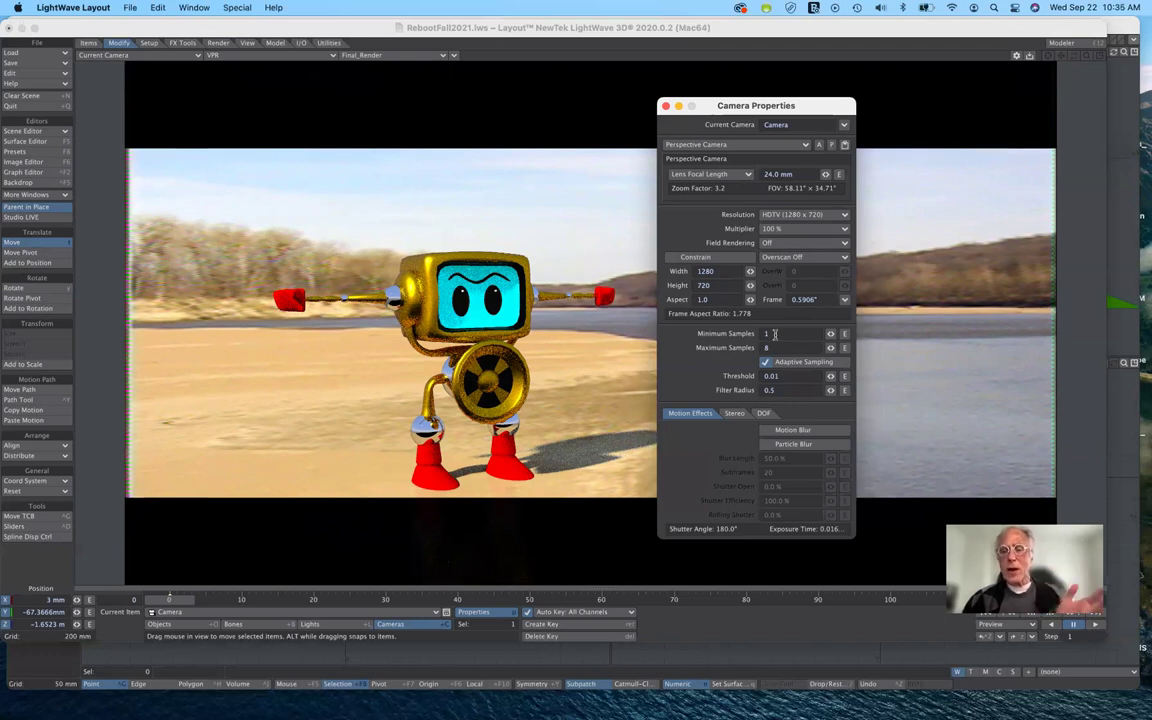
- Set the camera's Minimum Samples to 8 and Maximum Samples to 16, and close its properties
click(774, 335)
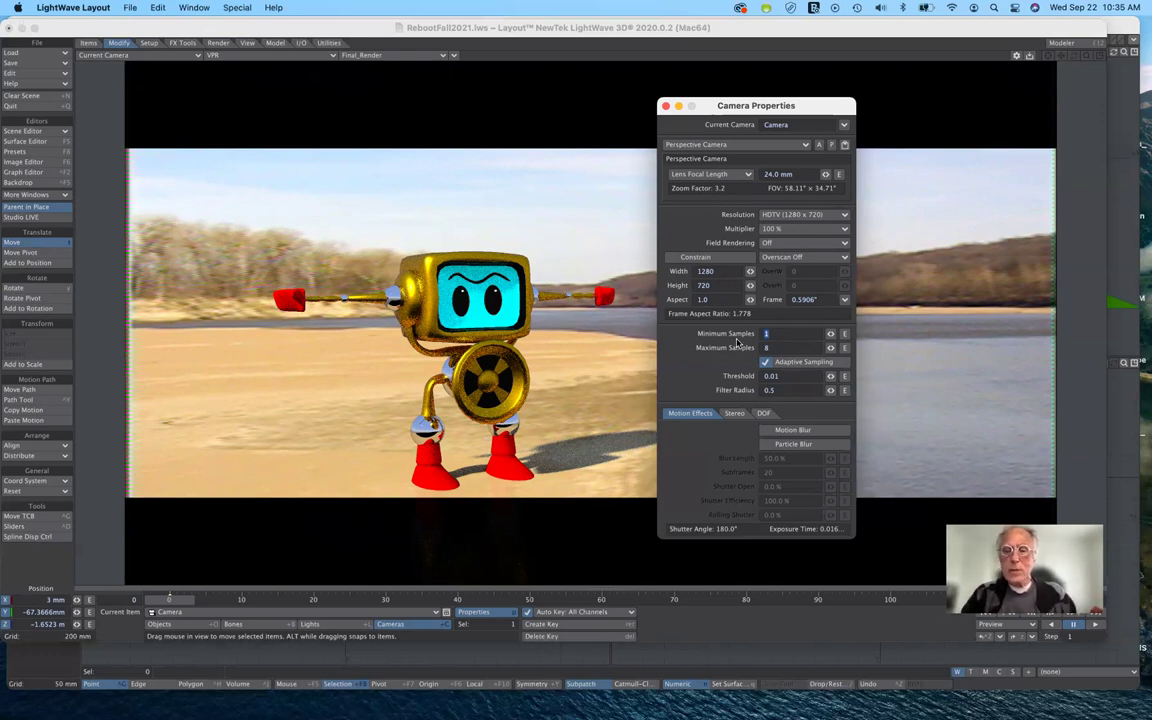
text(8)
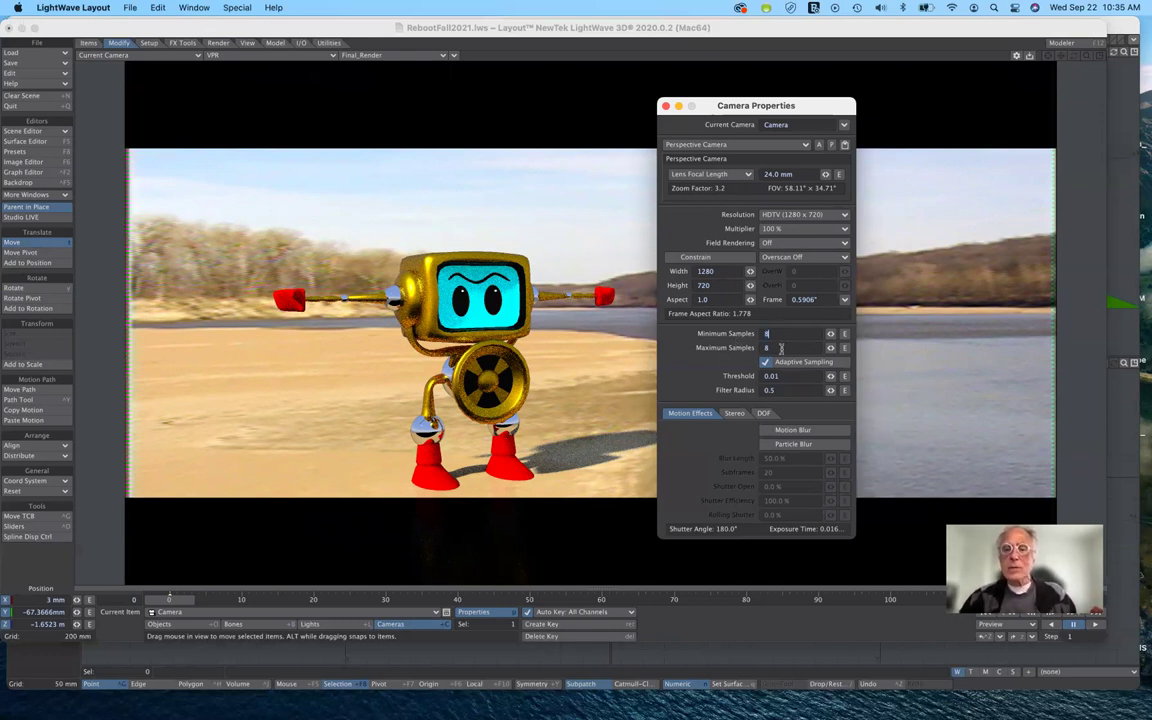
key(Tab)
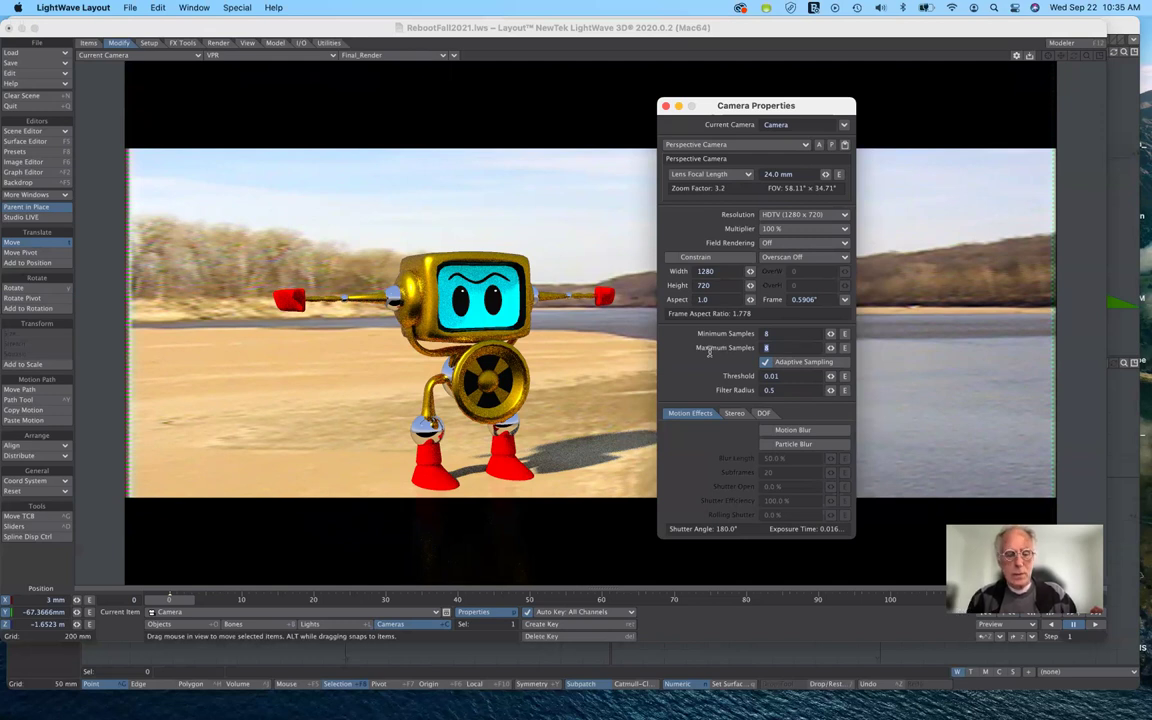
text(16)
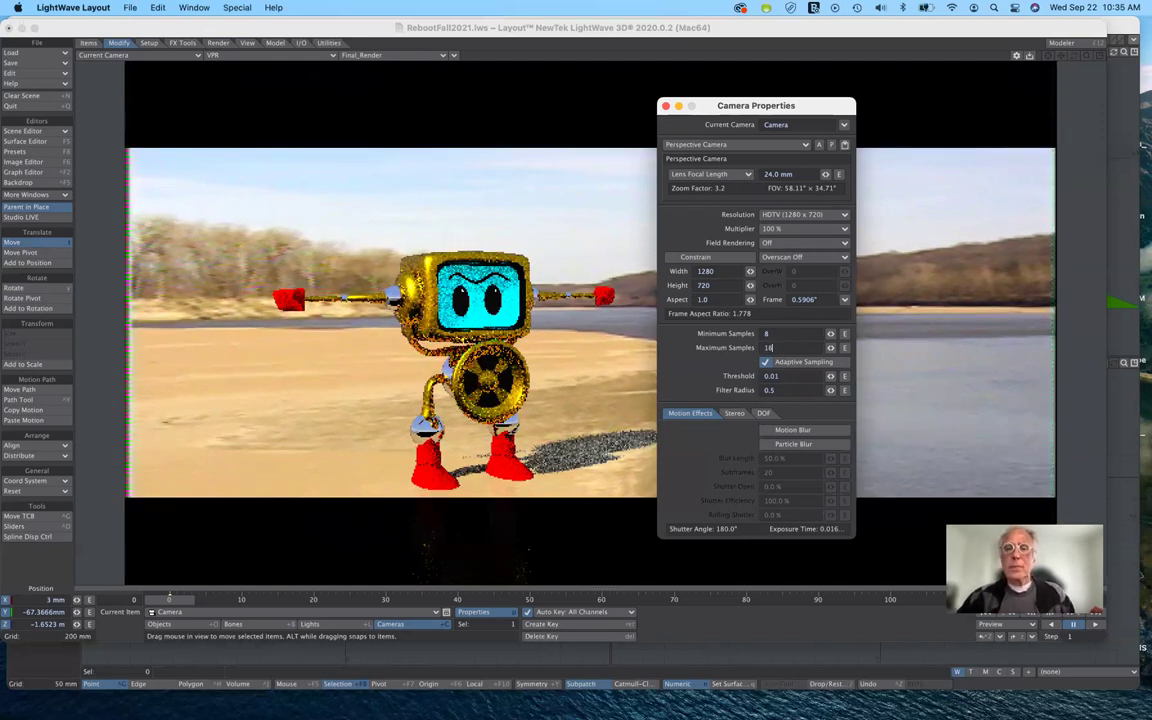
key(Tab)
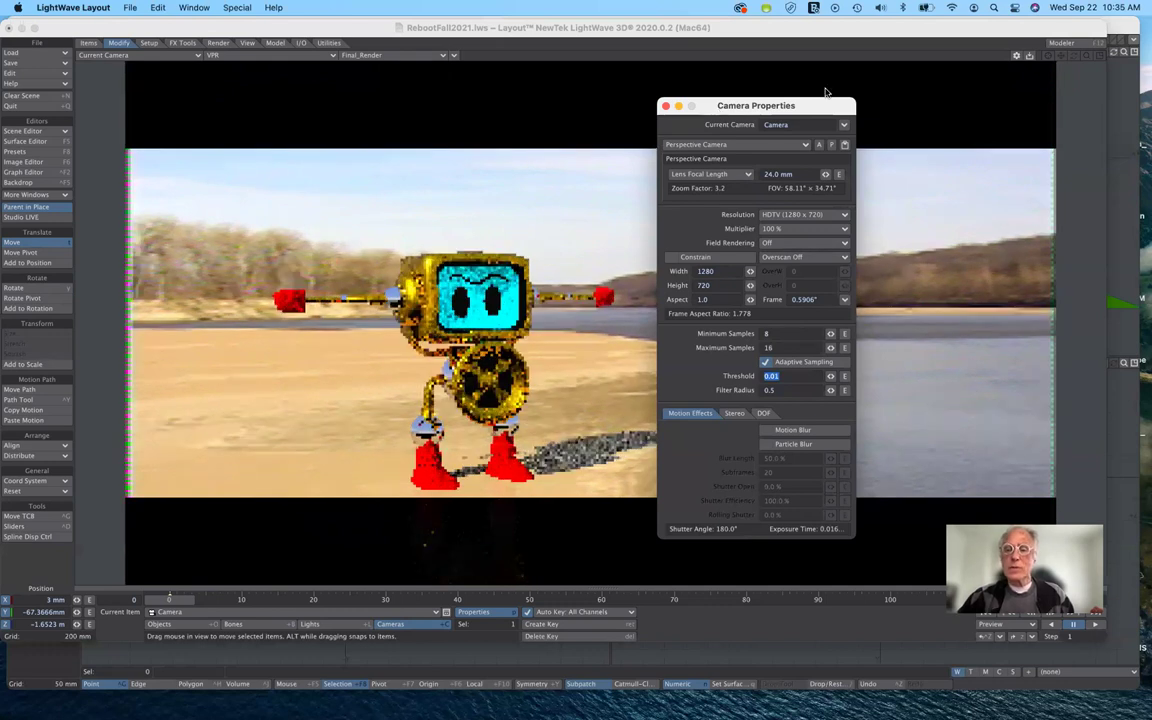
drag(826, 104, 929, 59)
click(768, 62)
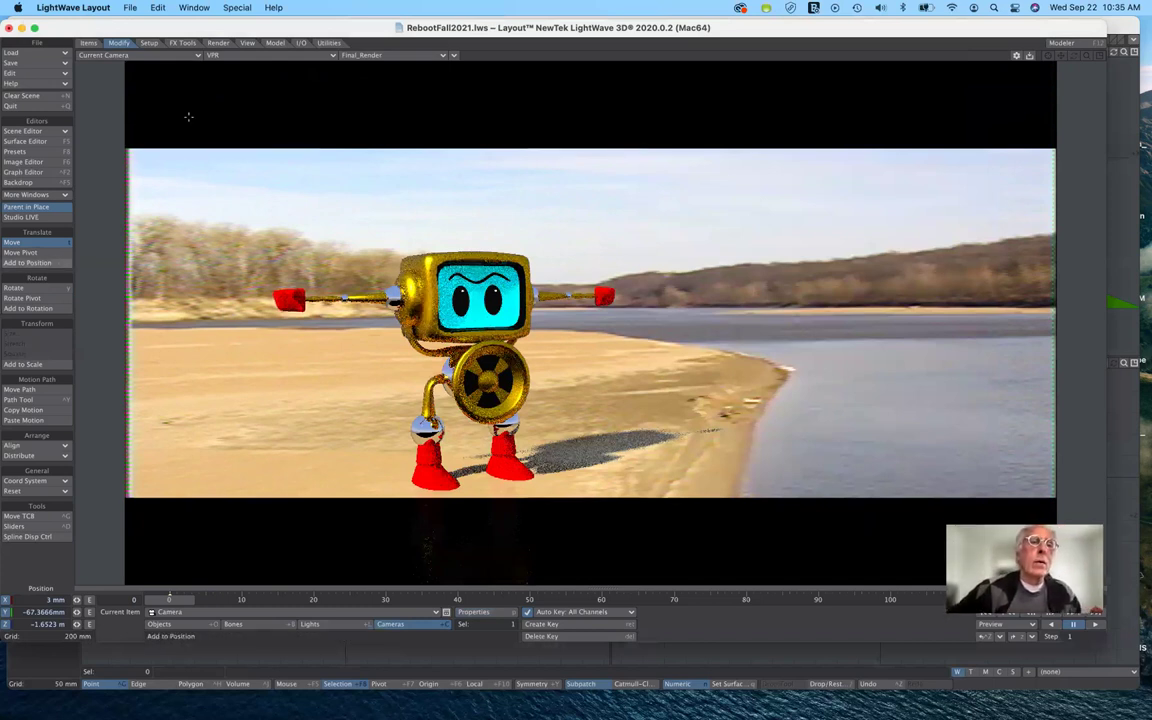
- Open the render properties and set the primary Brute Force global illumination Rays to 10
click(217, 43)
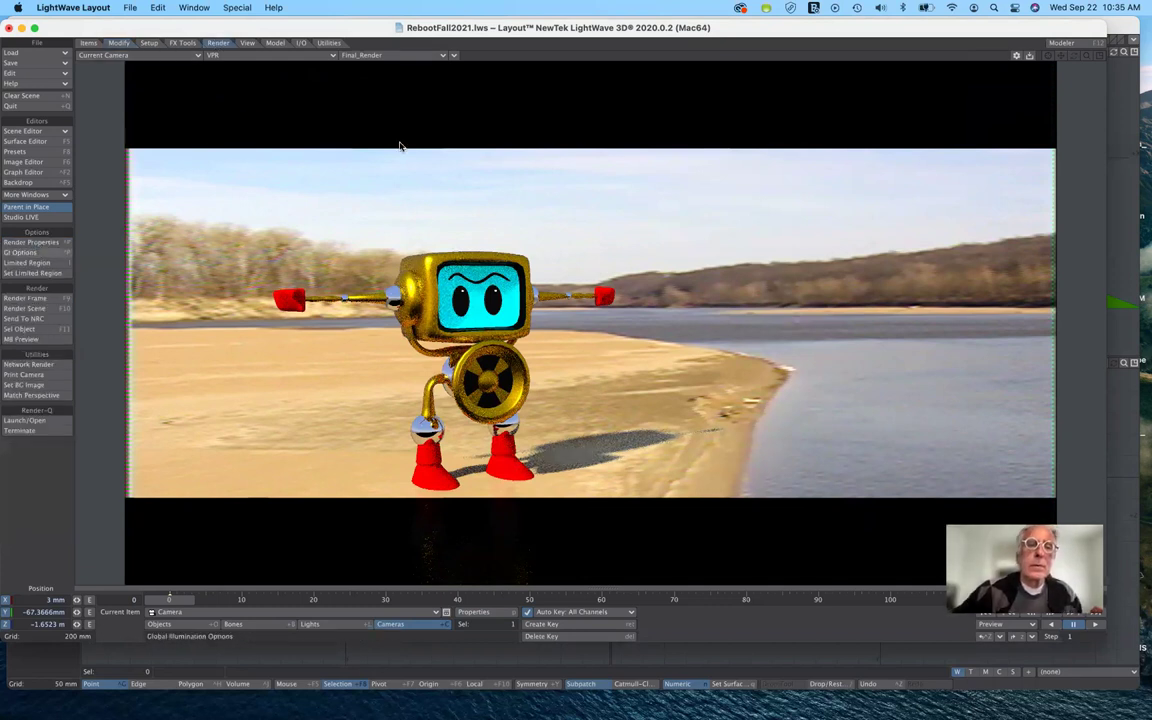
key(ctrl+F8)
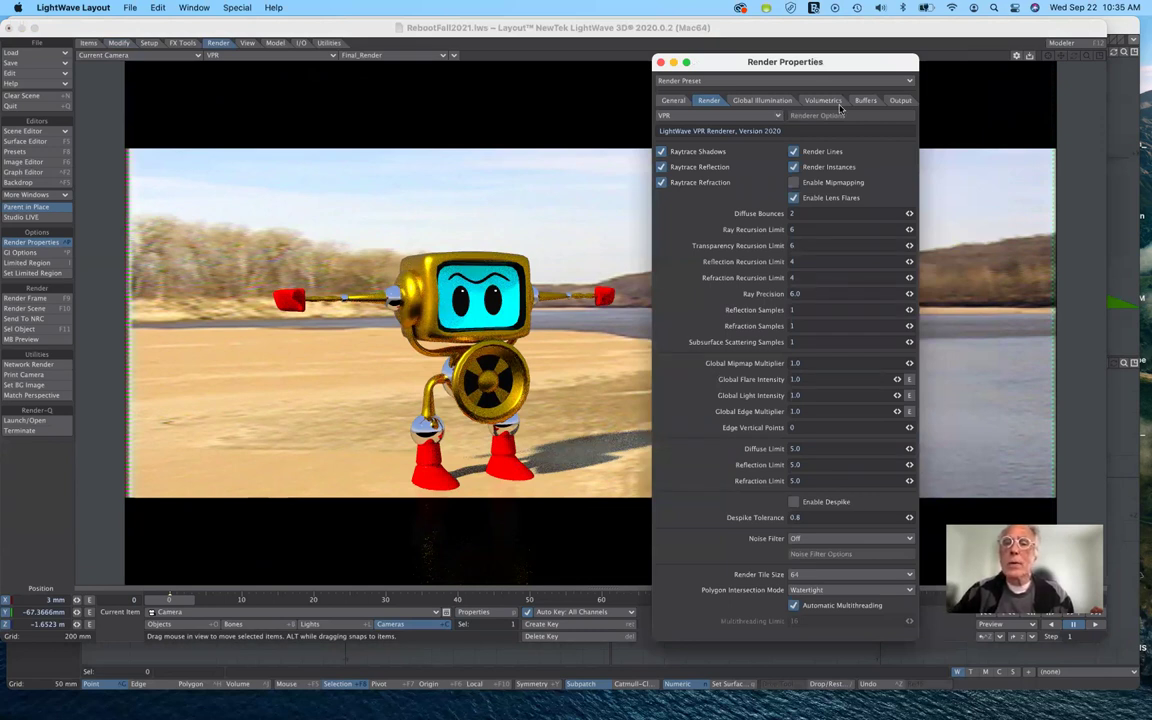
click(765, 101)
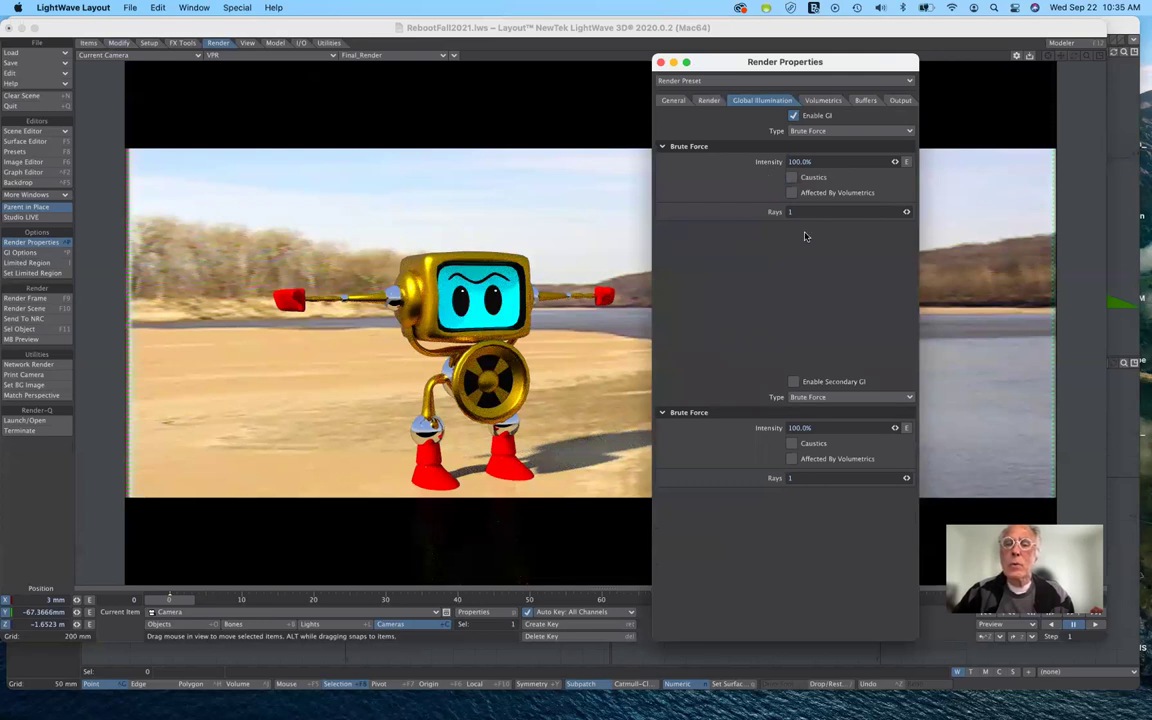
click(772, 212)
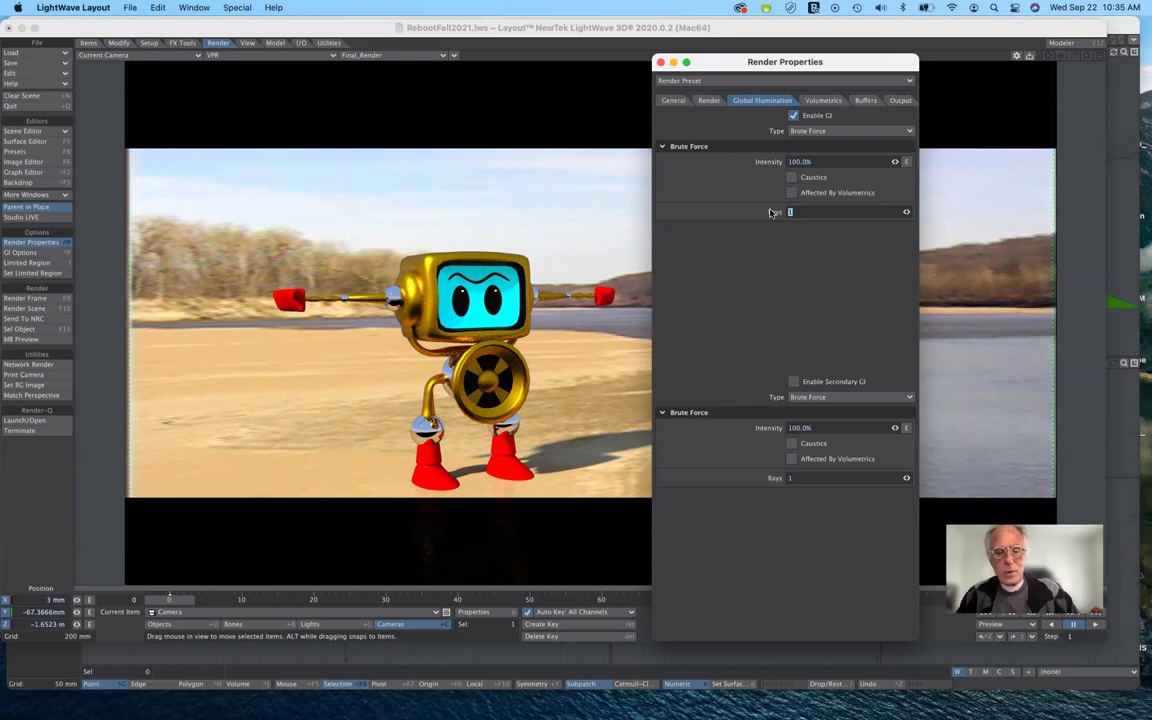
text(10)
key(Return)
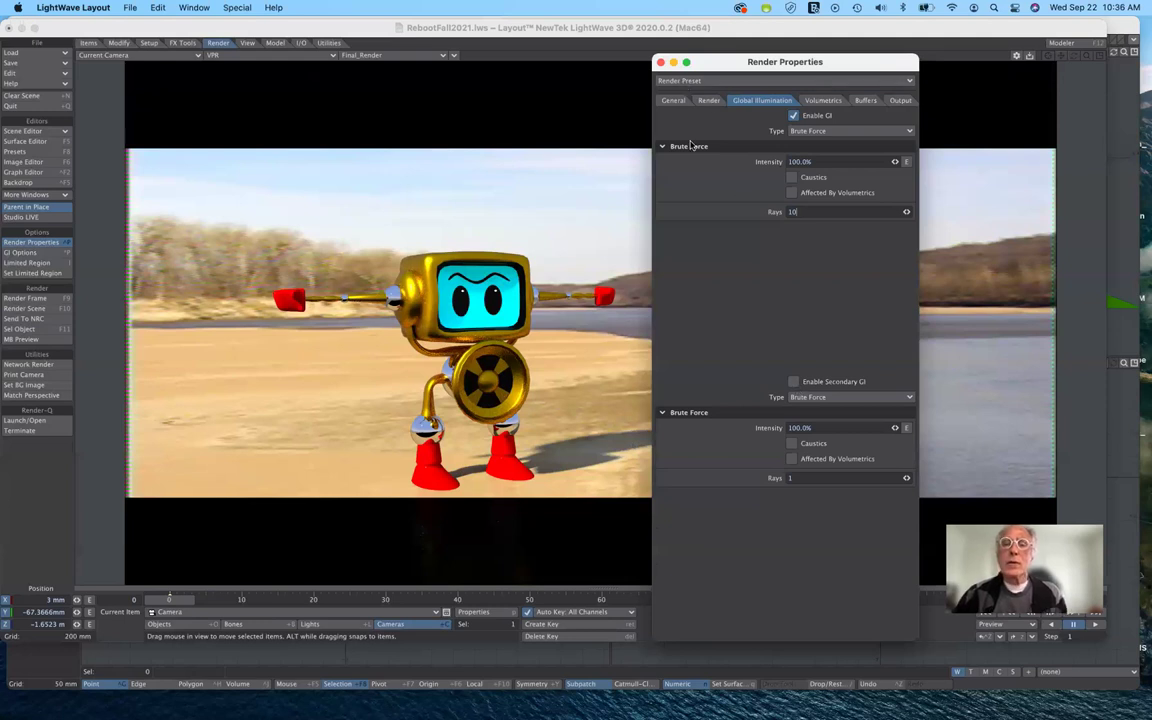
- Set the VPR renderer's Noise Filter to On - CPU
click(708, 100)
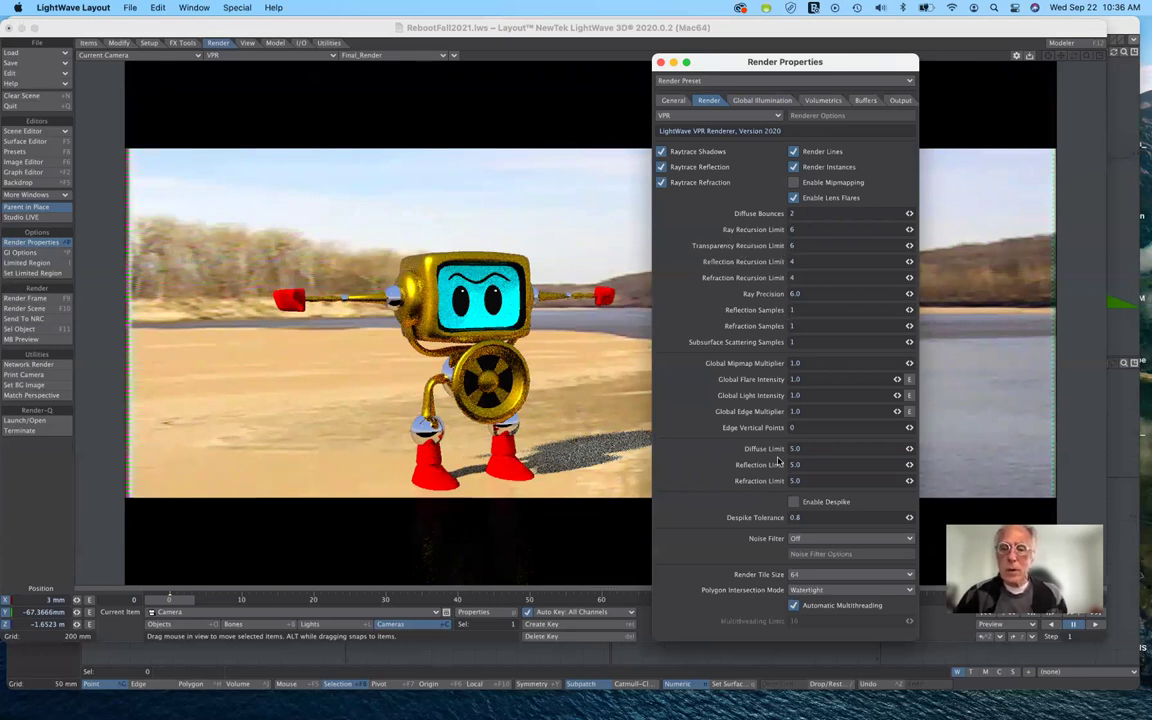
click(792, 541)
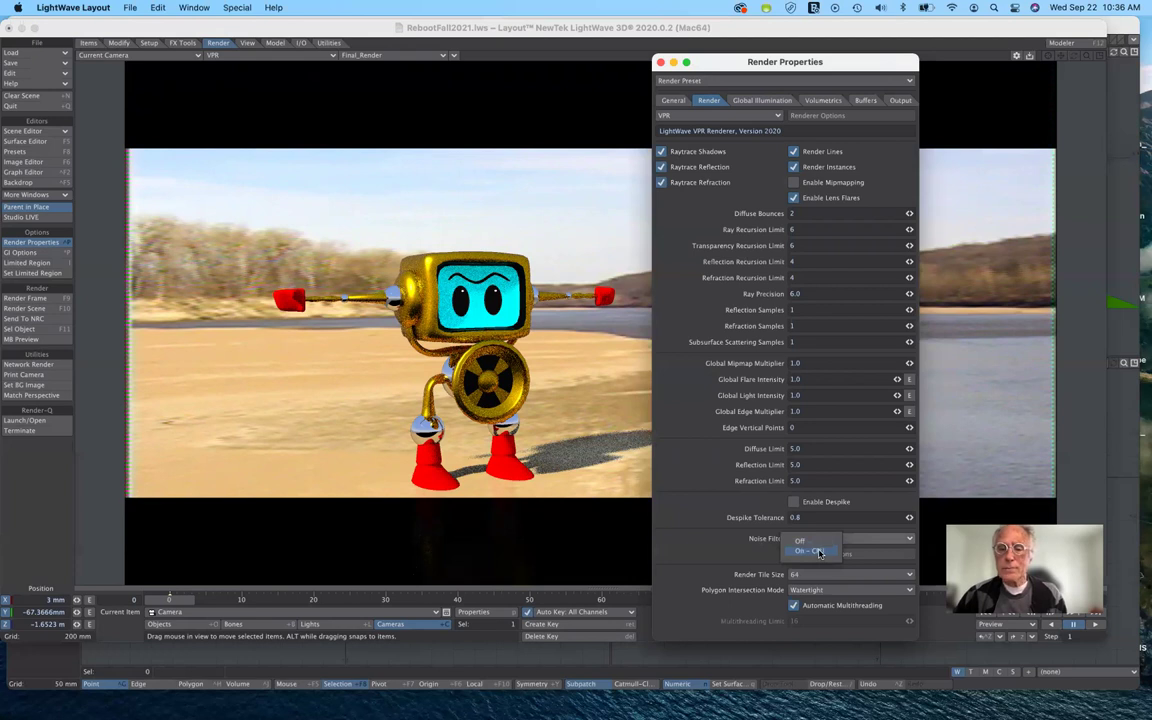
click(800, 541)
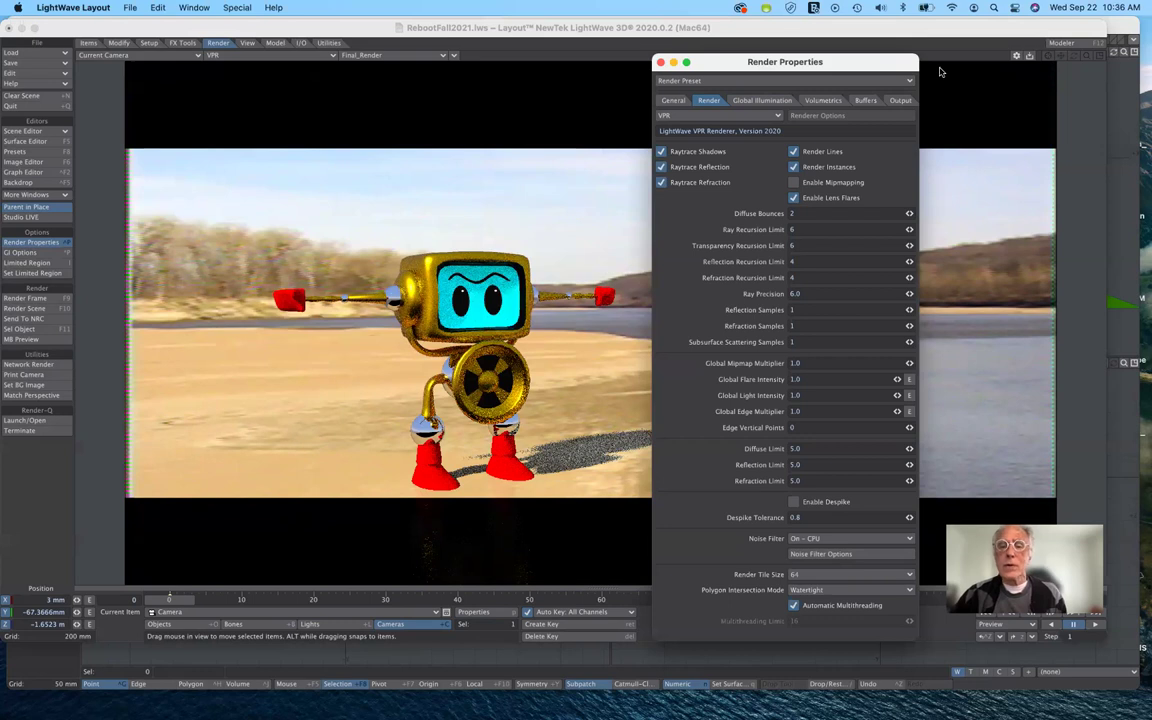
drag(940, 72, 940, 72)
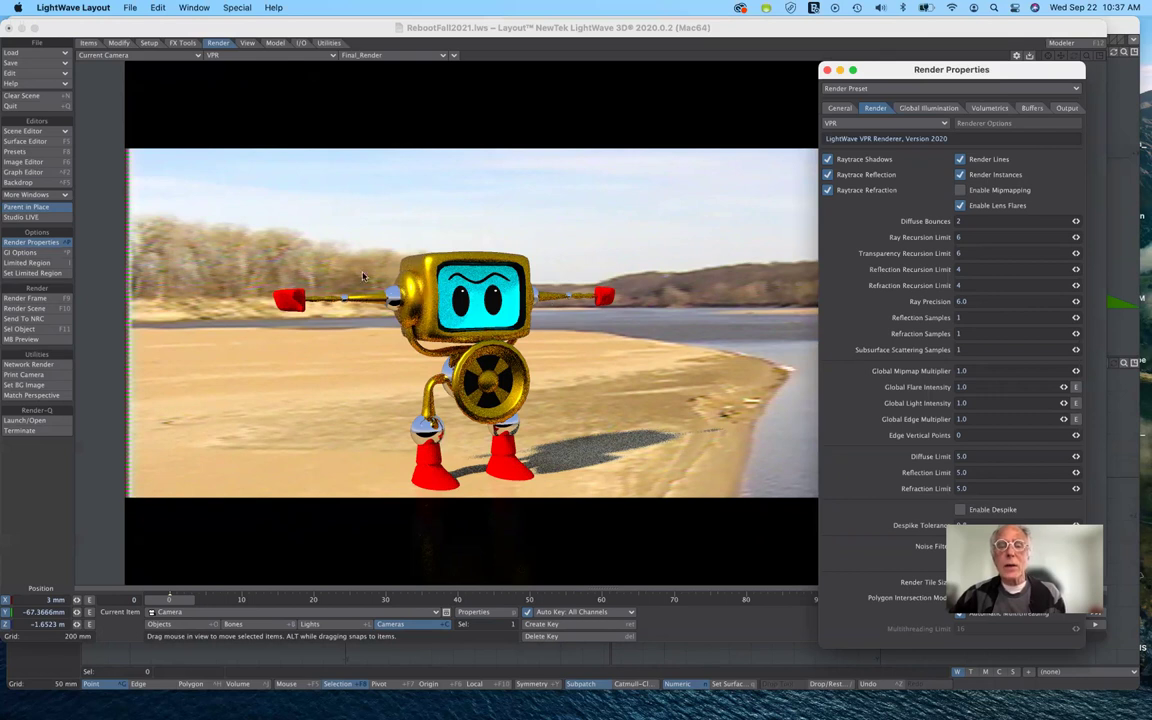
- Turn off Raytrace Refraction and Enable Lens Flares for the render, and close the render properties
click(828, 191)
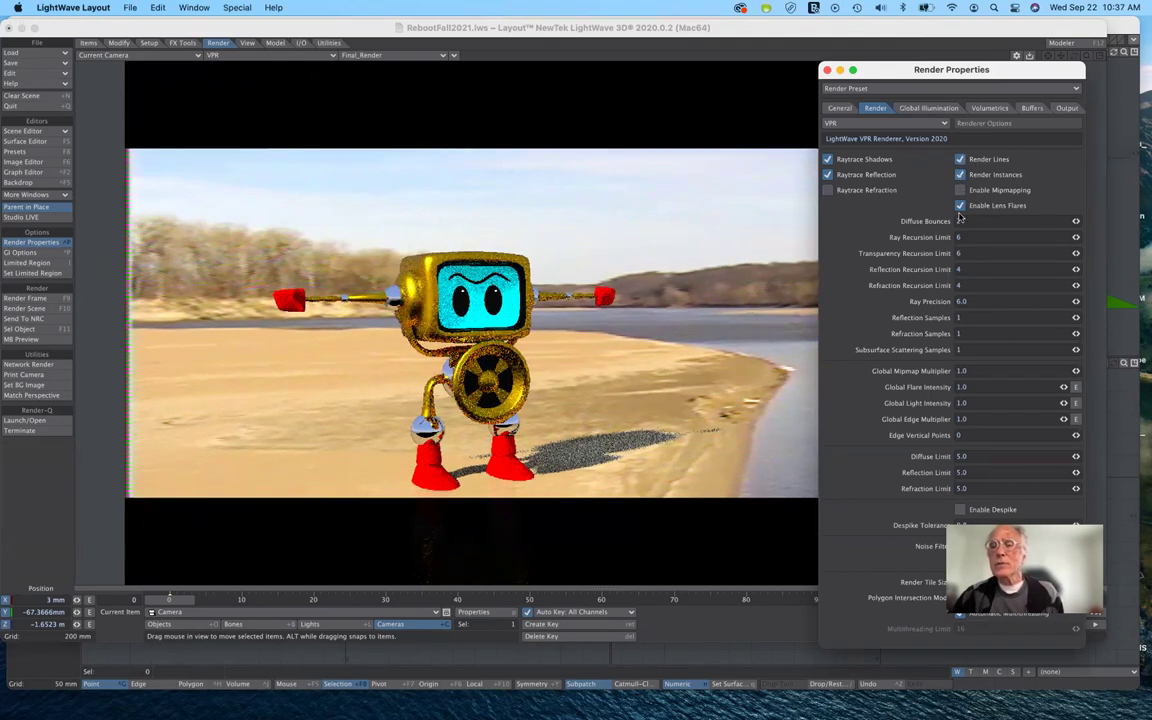
click(961, 206)
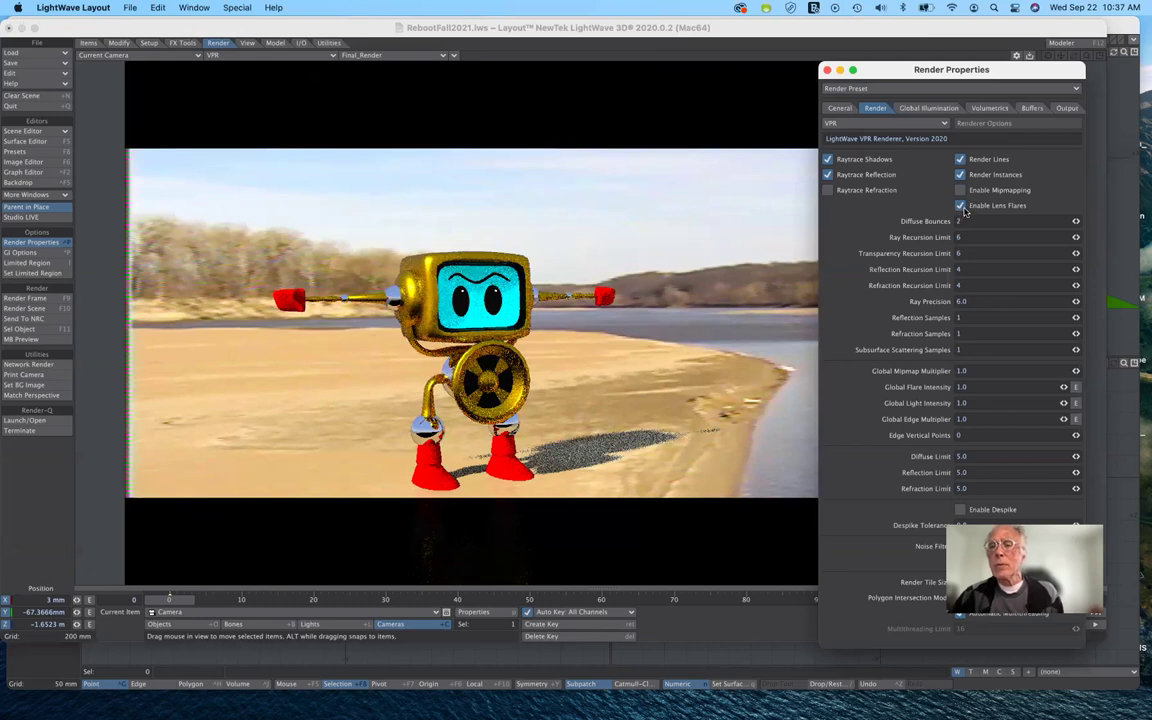
click(960, 206)
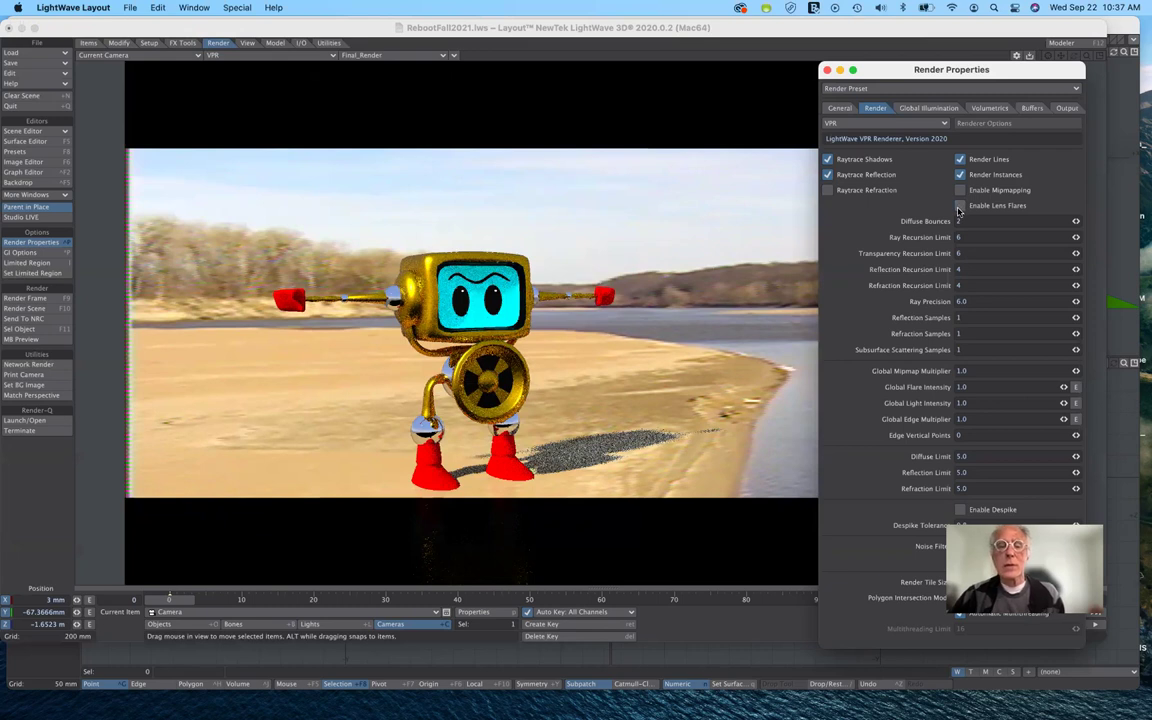
click(960, 206)
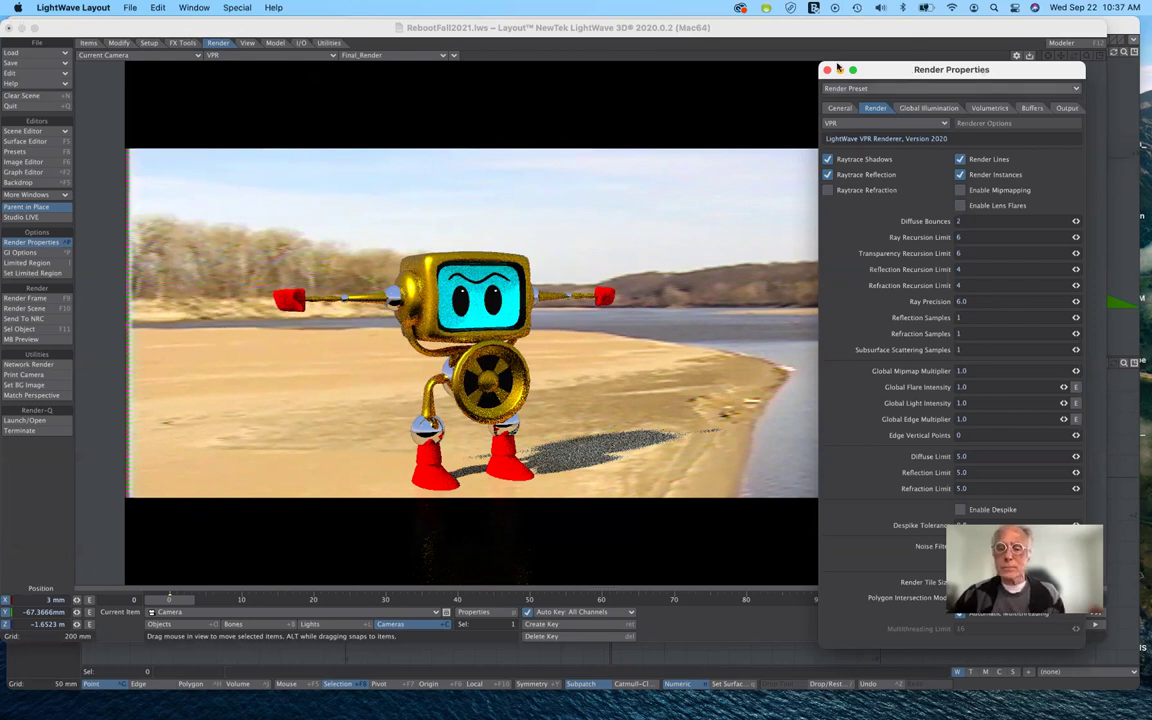
drag(913, 78, 795, 77)
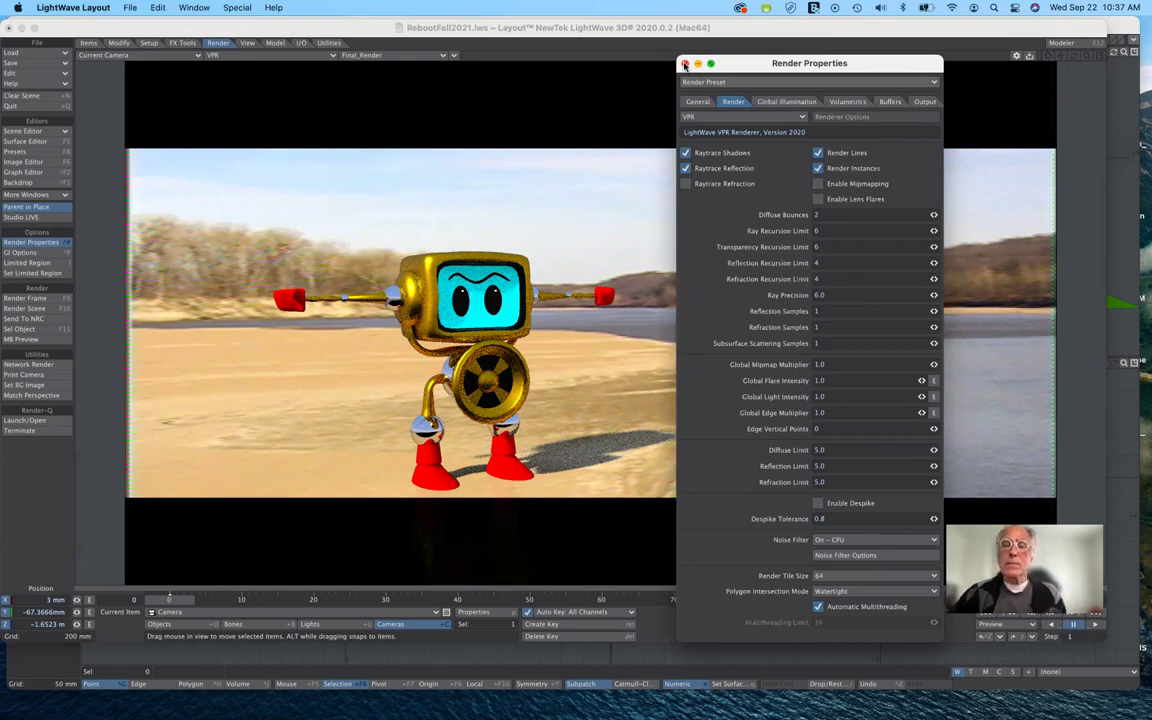
drag(735, 66, 708, 73)
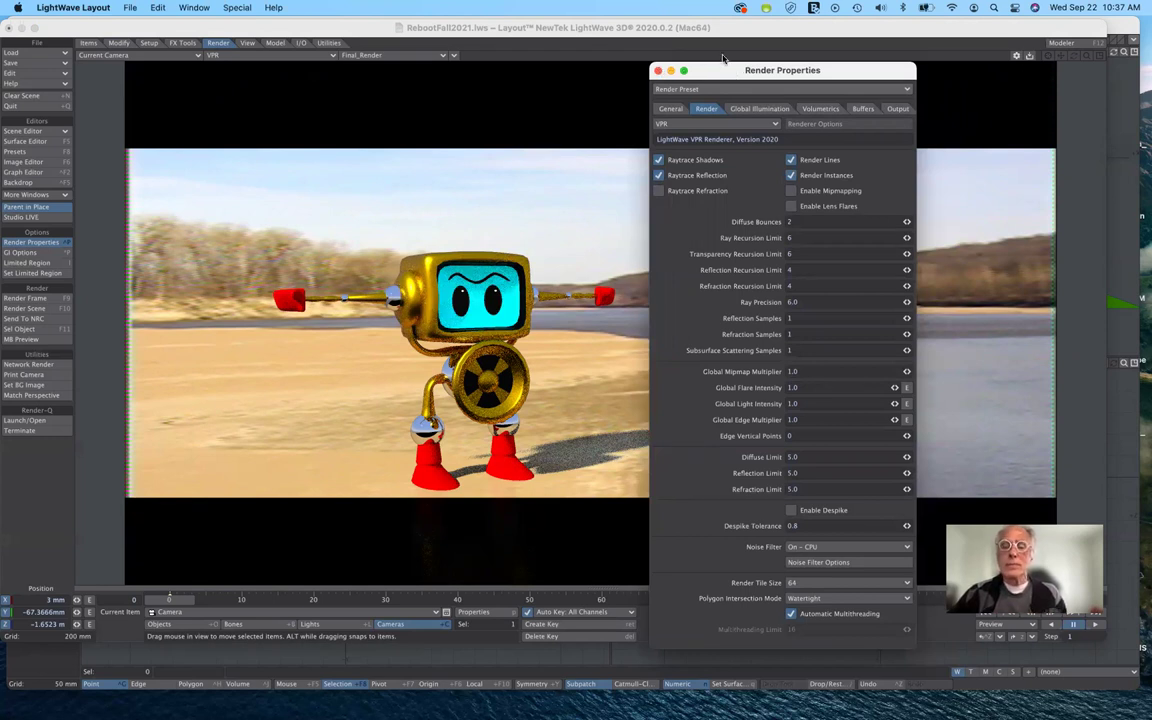
drag(721, 74, 724, 58)
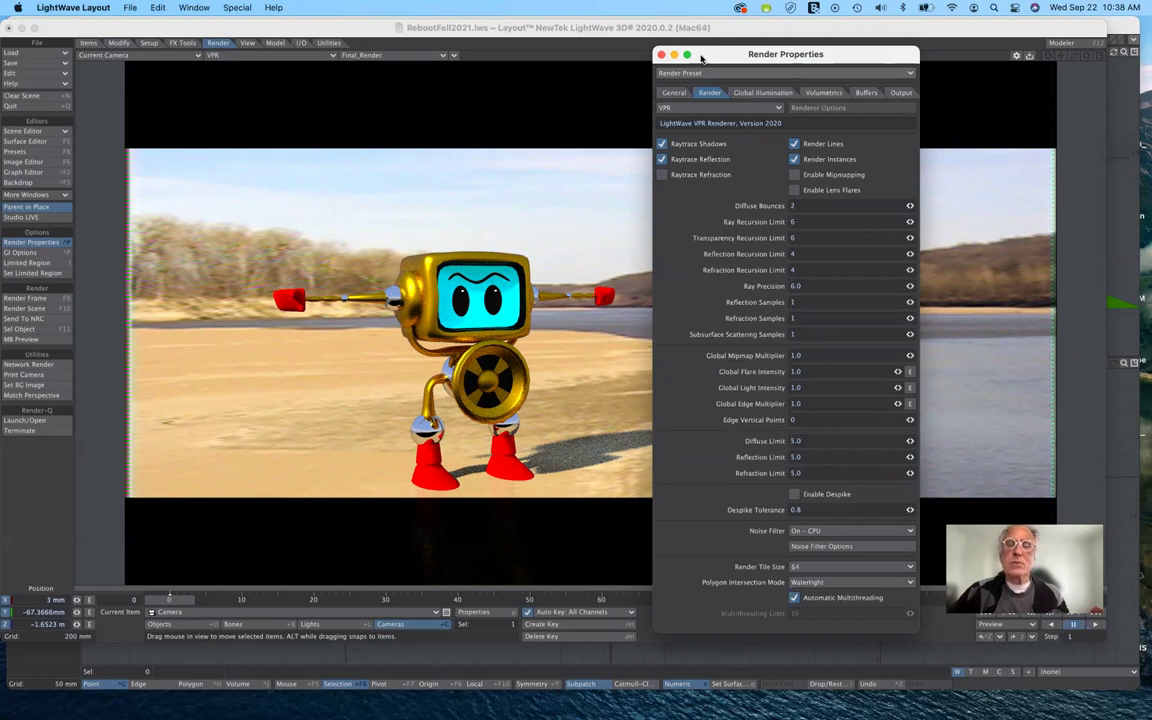
mouse_move(711, 48)
mouse_down()
mouse_move(707, 32)
mouse_move(717, 49)
mouse_up()
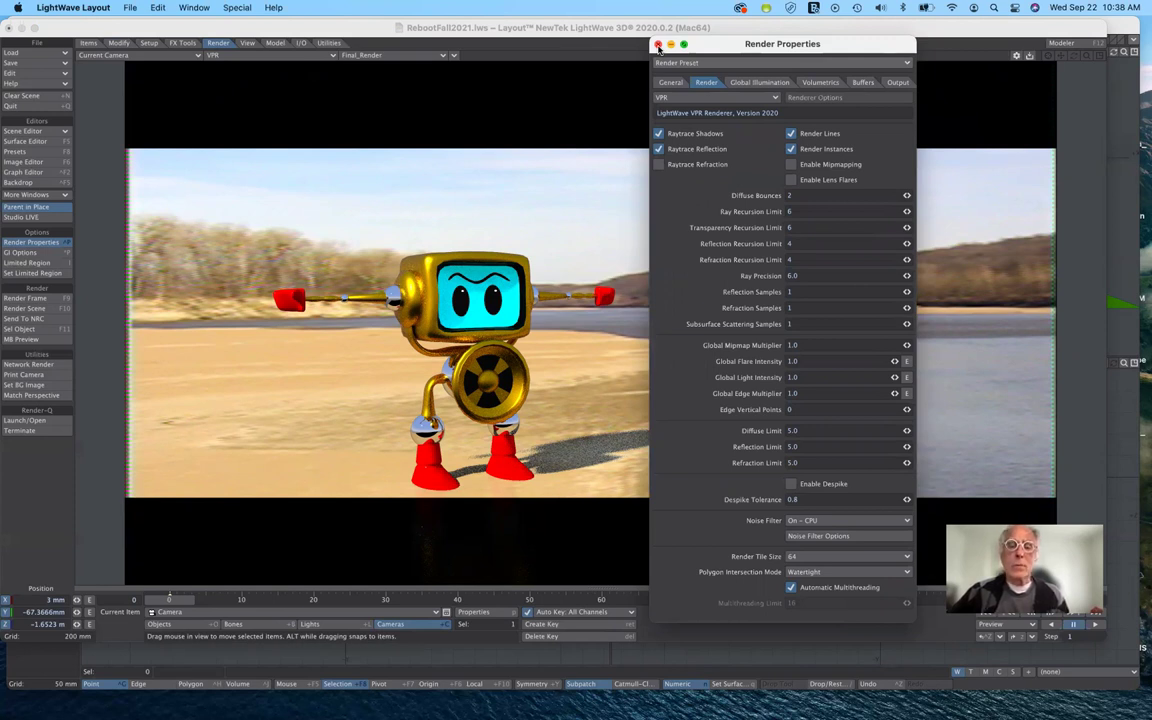
key(ctrl+F8)
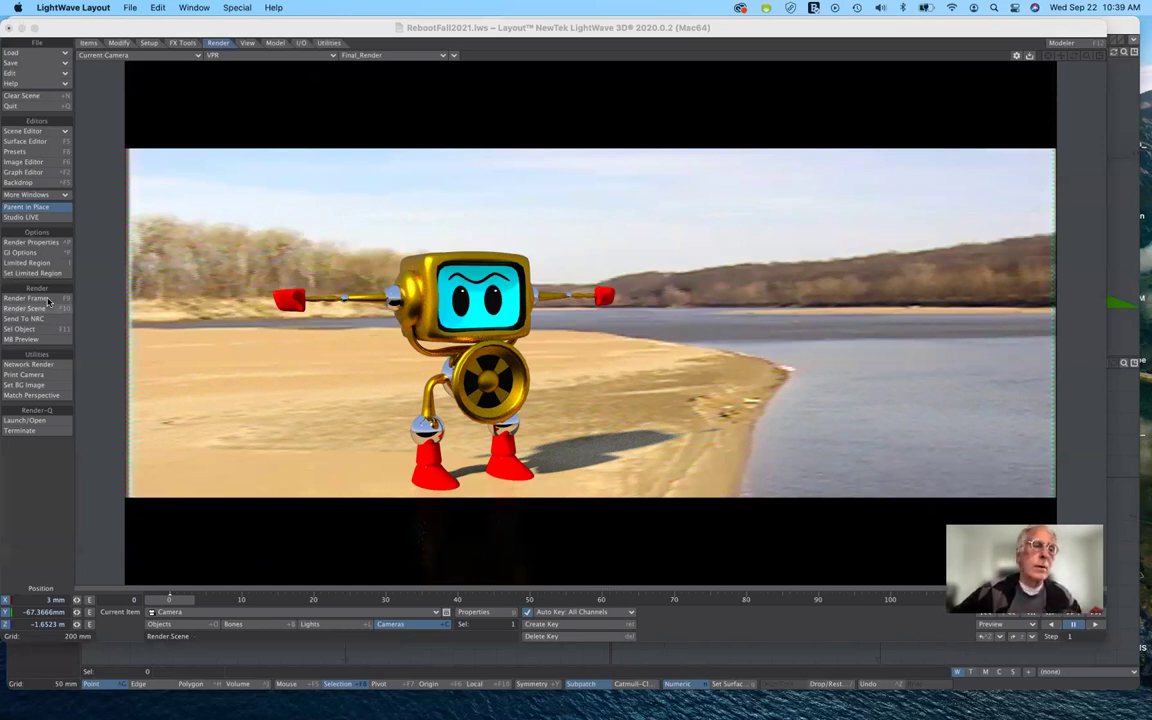
- Render the current frame, dismiss the render status and move the rendered image window clear of it
click(47, 306)
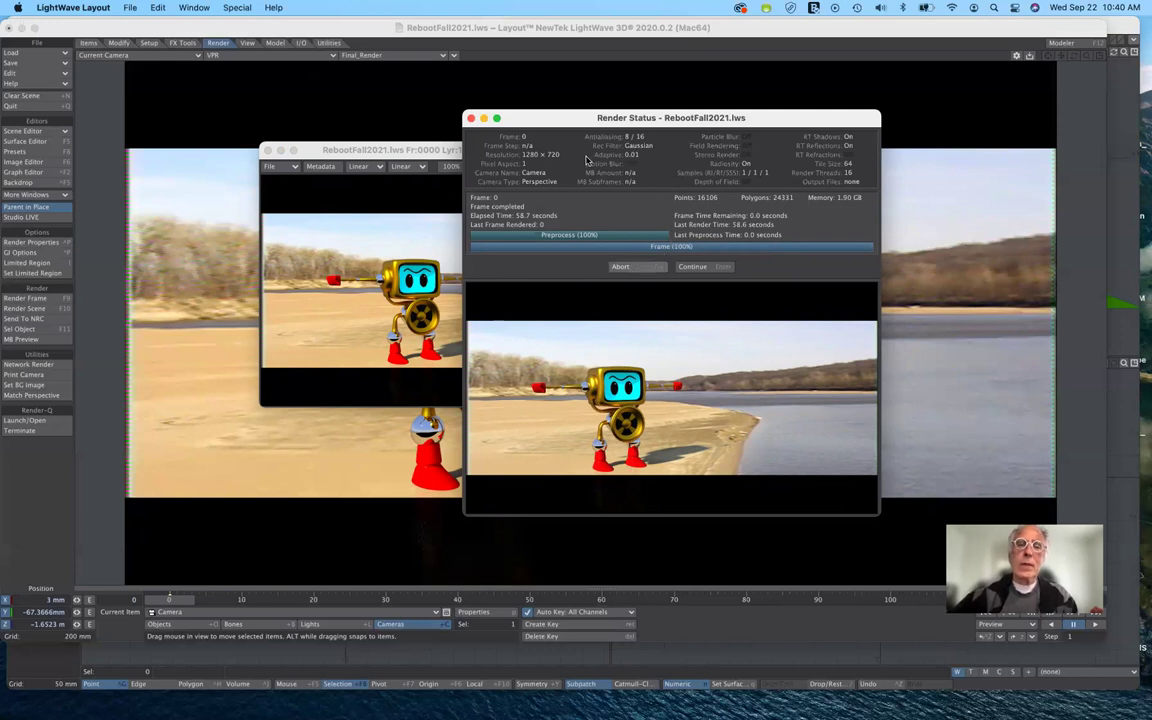
click(632, 268)
drag(589, 152, 657, 102)
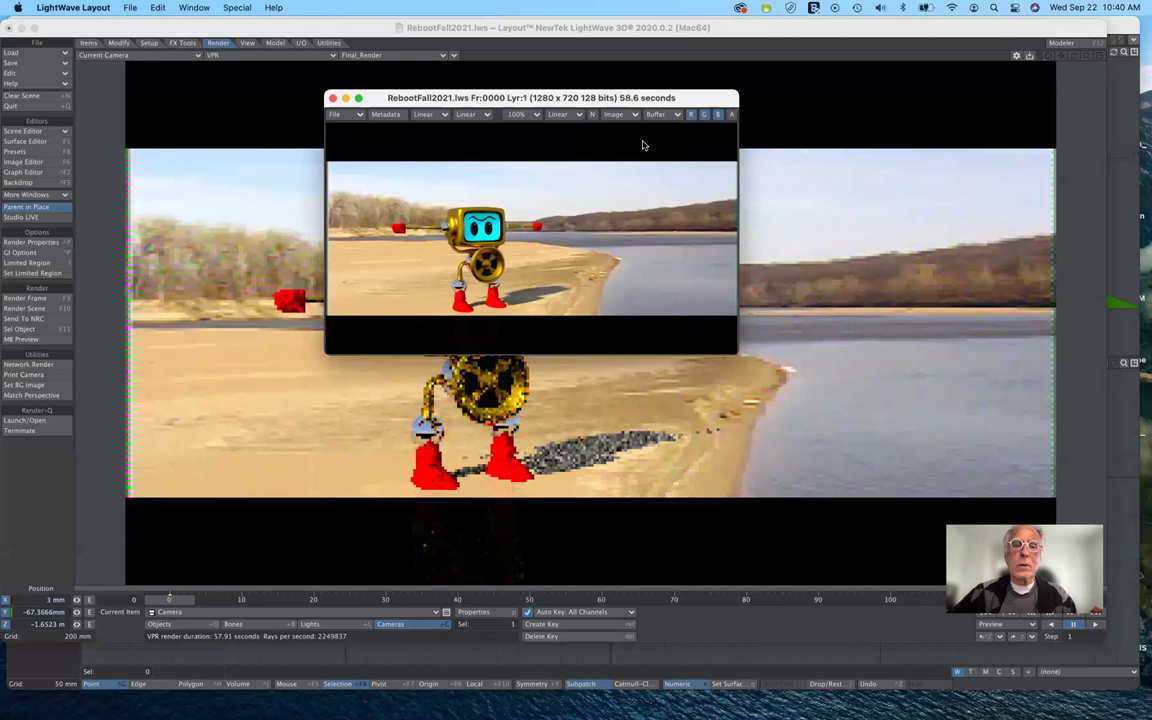
- Save the rendered image as RGBA in LW_PShop24 (.psd) format, named rebootMike_01, in the contentFall2021 images folder
click(336, 114)
mouse_move(356, 117)
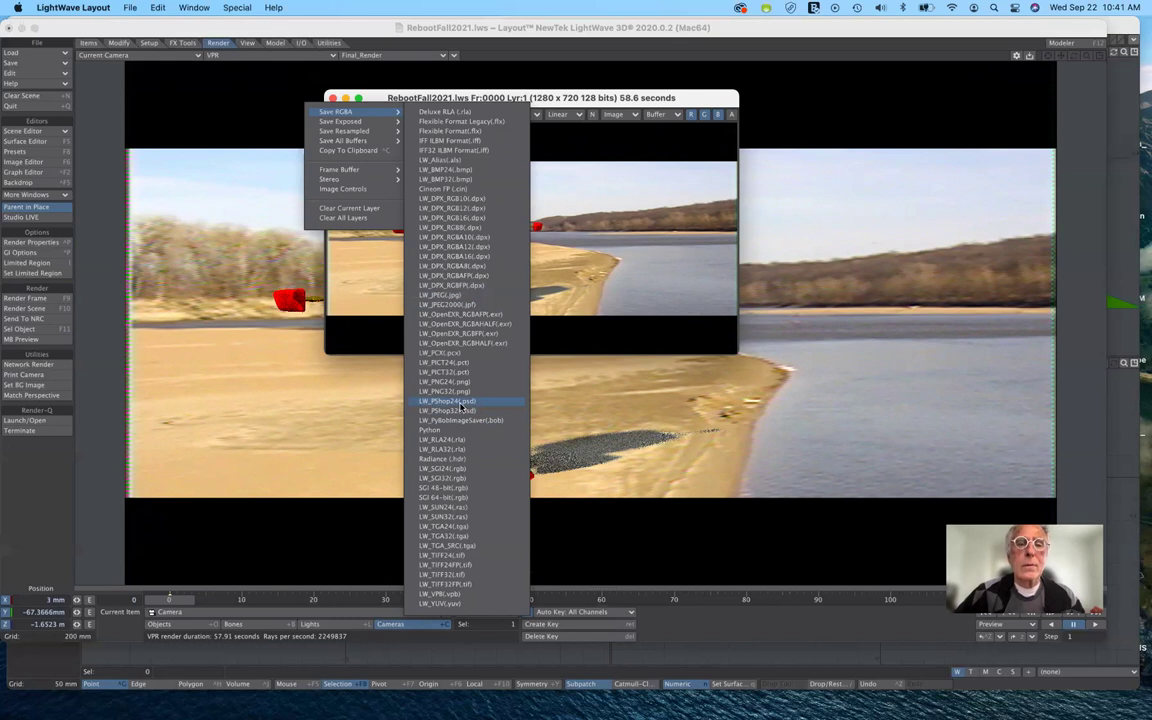
click(461, 404)
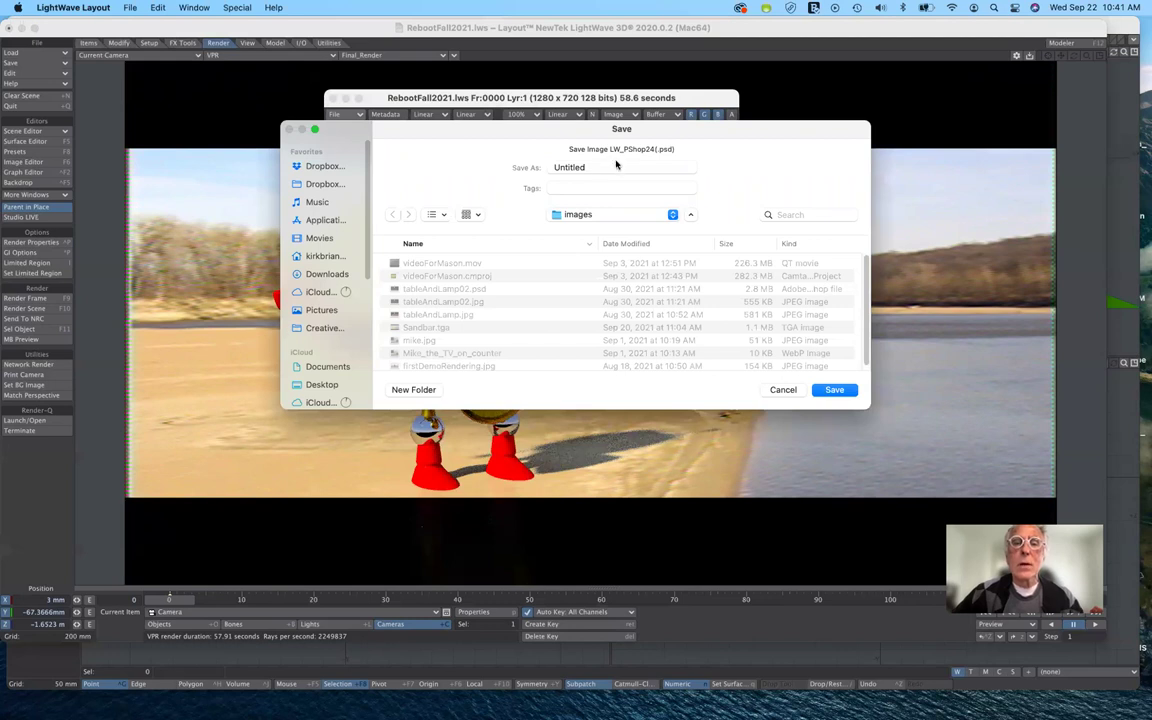
click(584, 216)
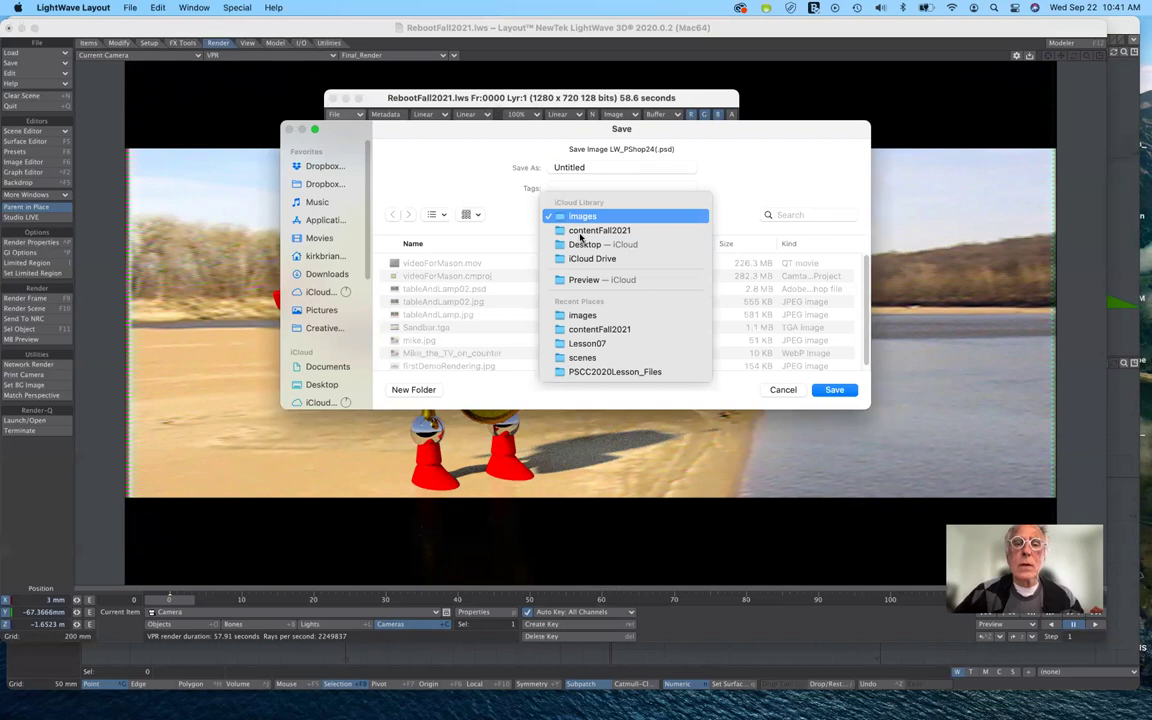
click(580, 232)
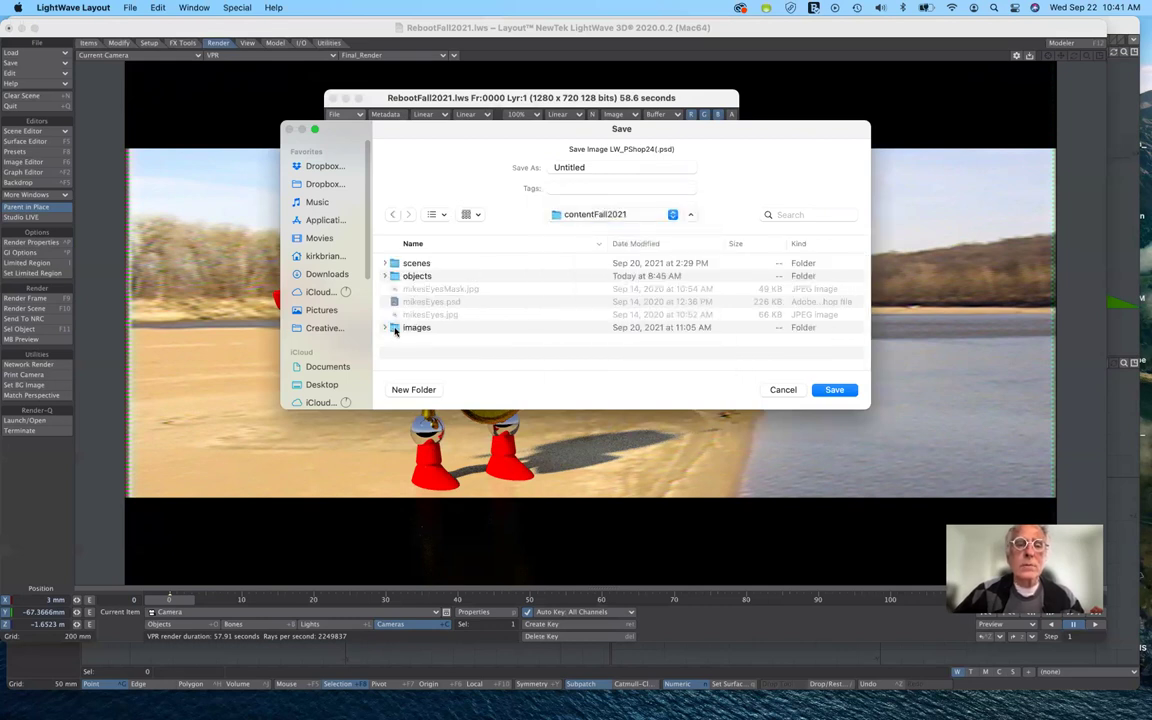
click(396, 330)
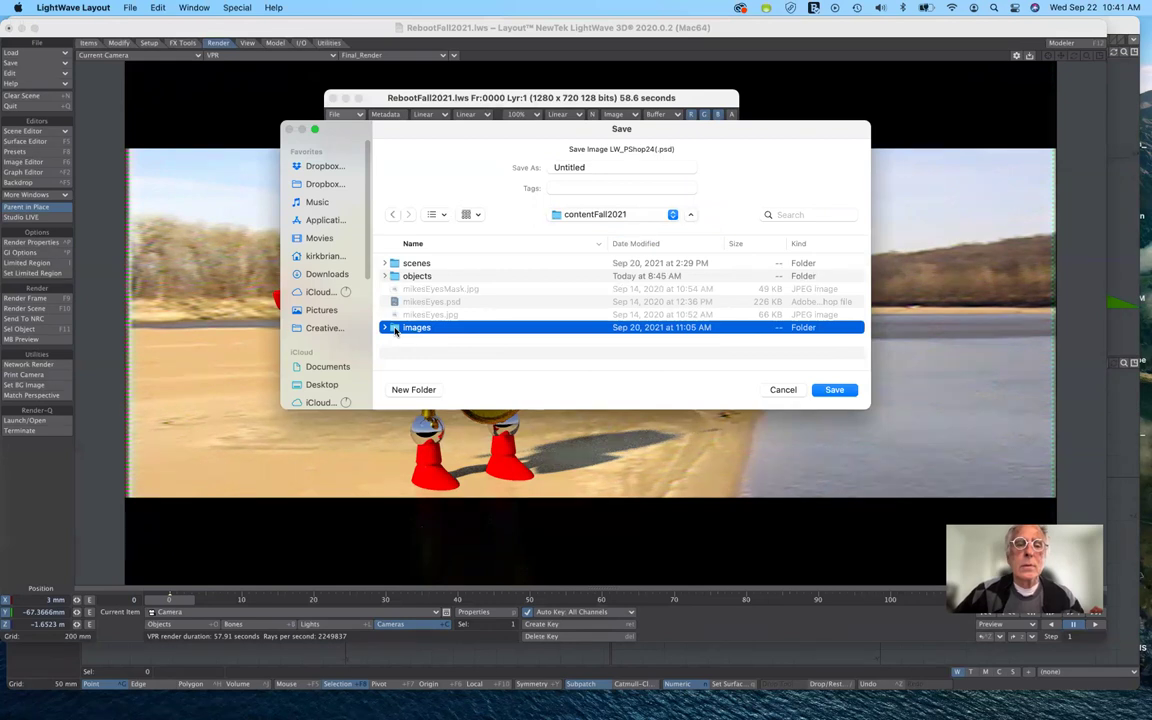
double_click(396, 330)
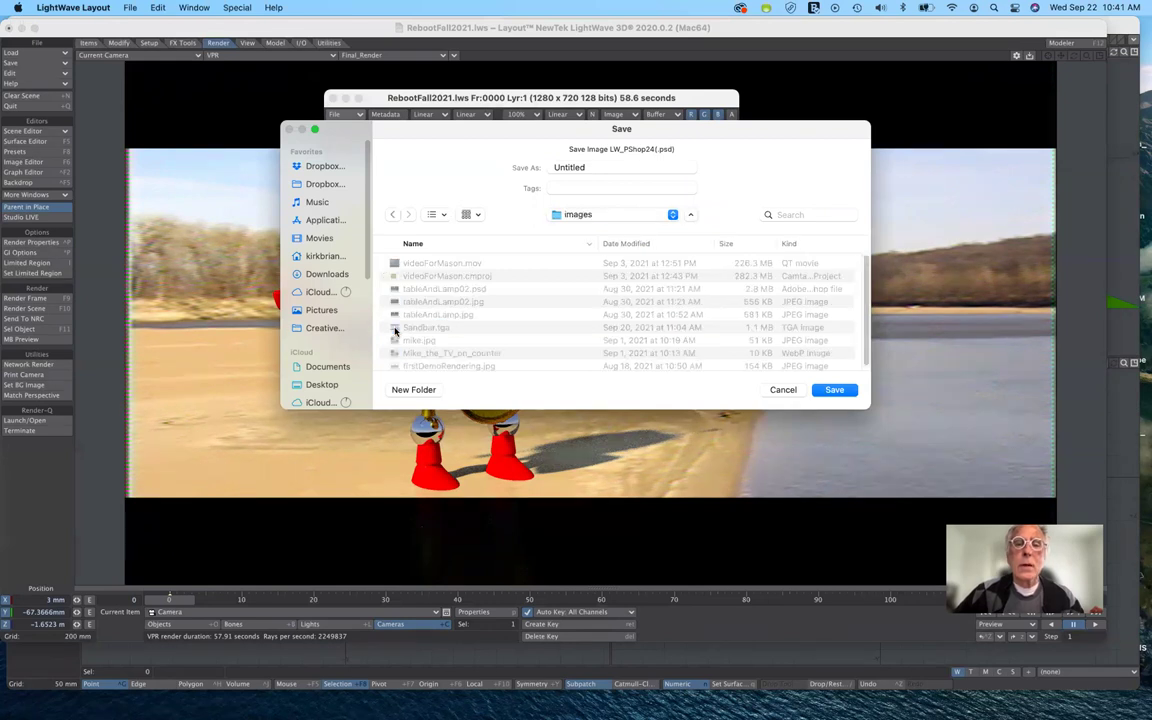
double_click(603, 169)
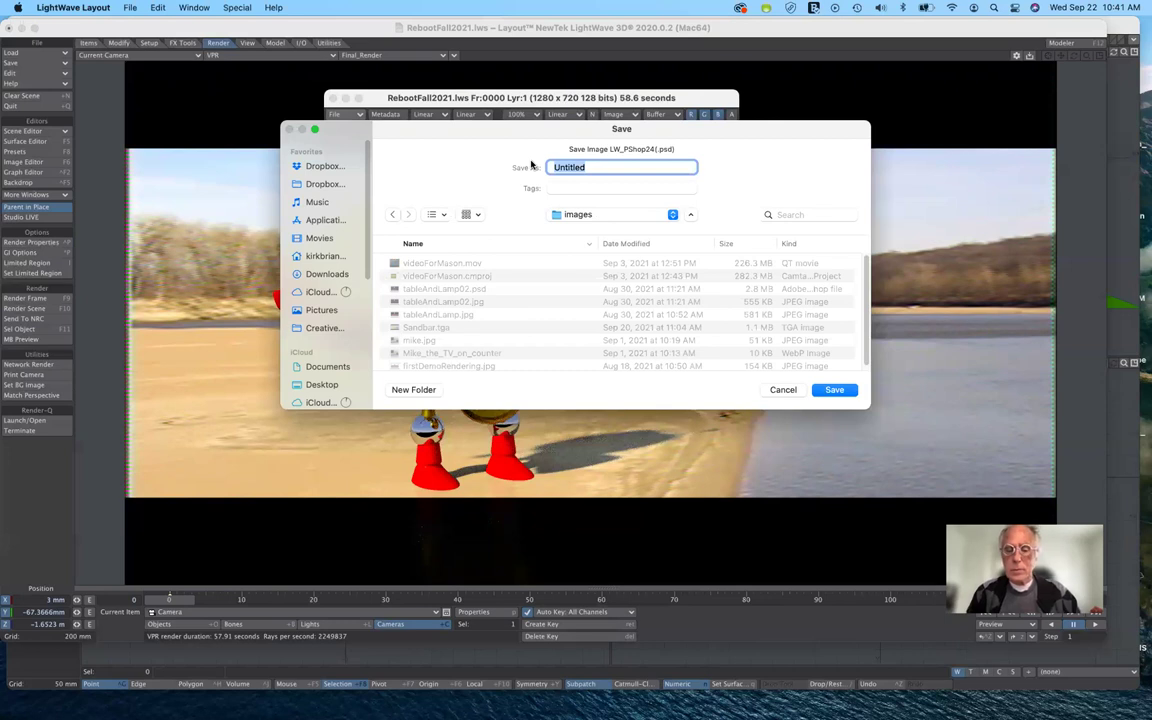
text(rebootMike)
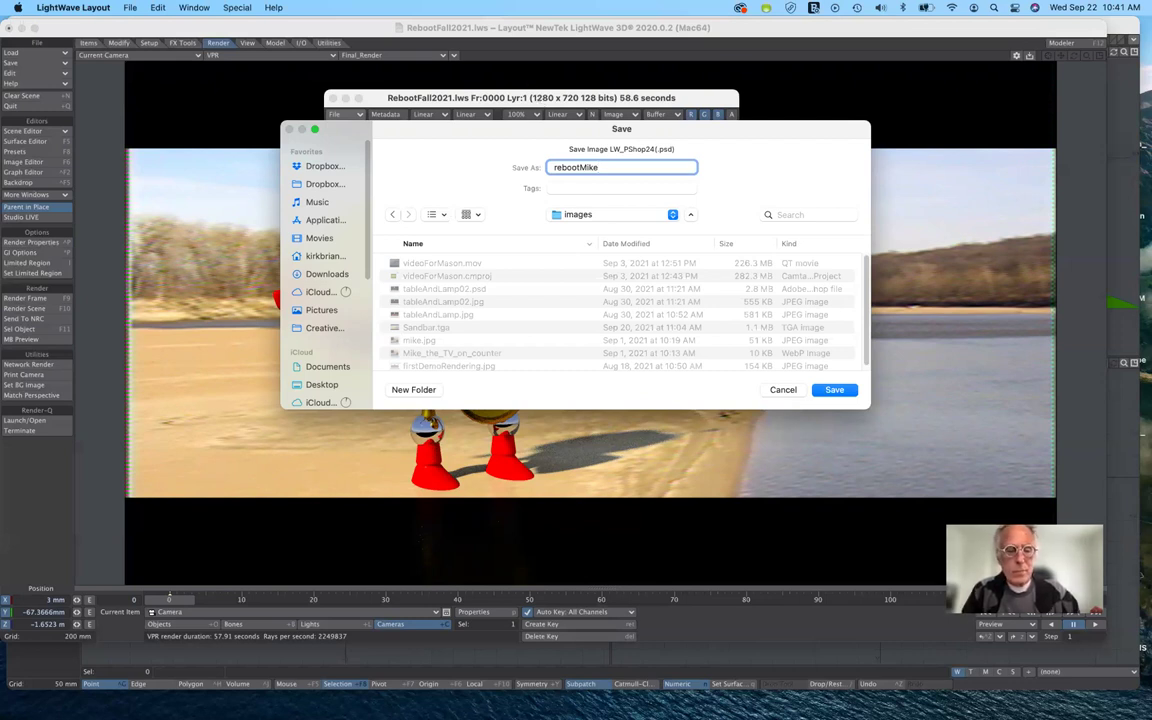
text(_01)
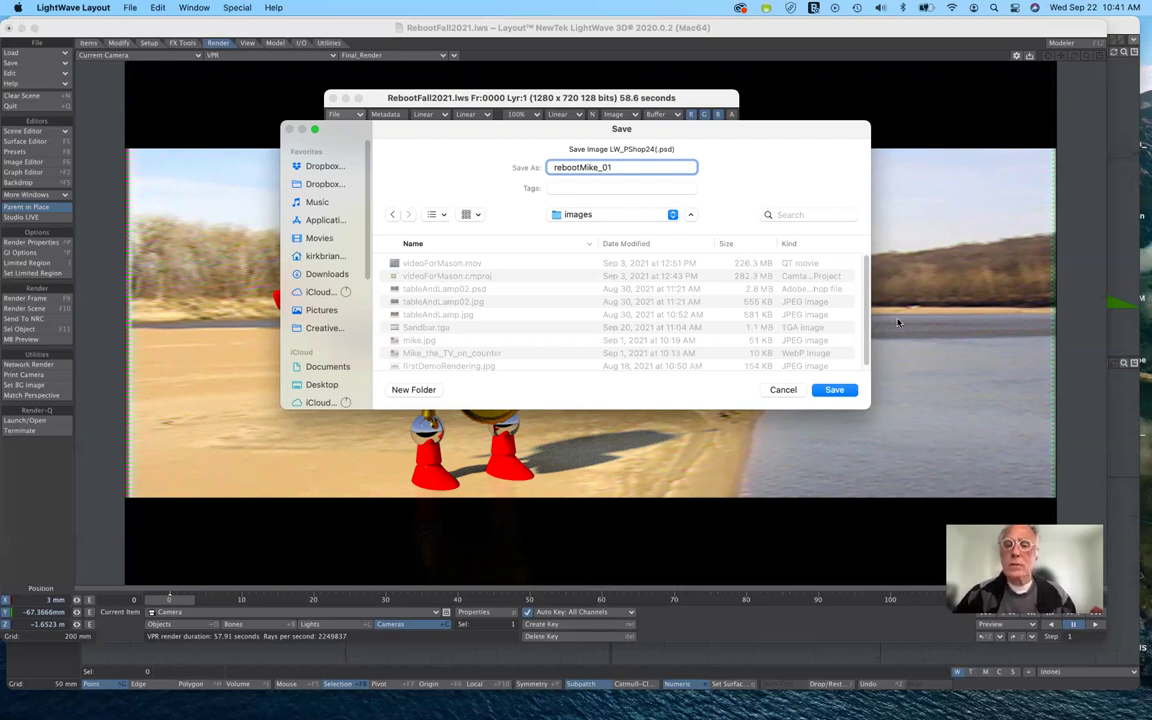
click(834, 390)
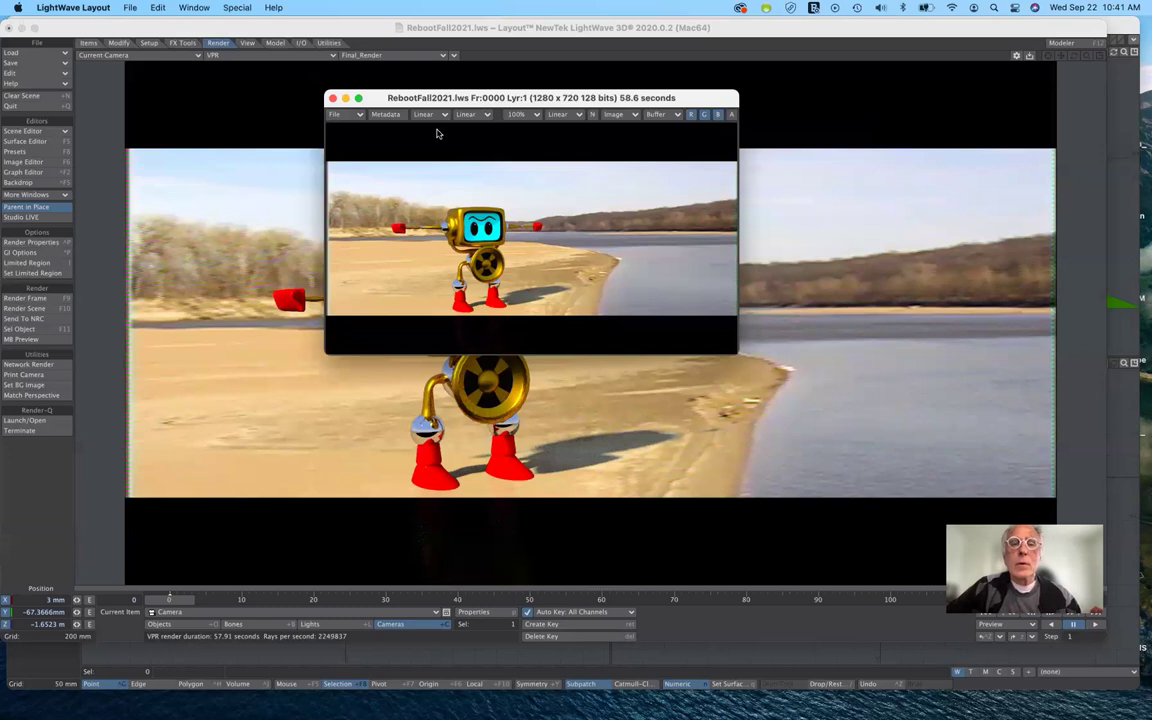
- Save the same render as an LW_JPEG (.jpg) named rebootMike_01 in the images folder
click(360, 117)
mouse_move(360, 115)
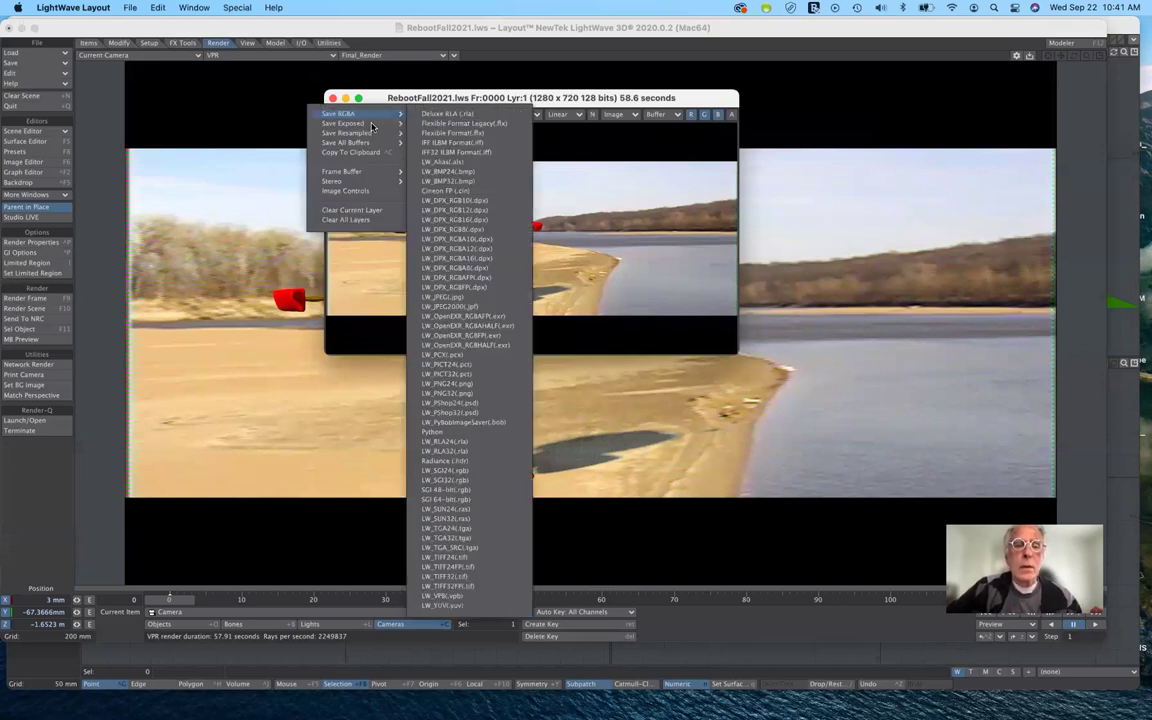
click(473, 299)
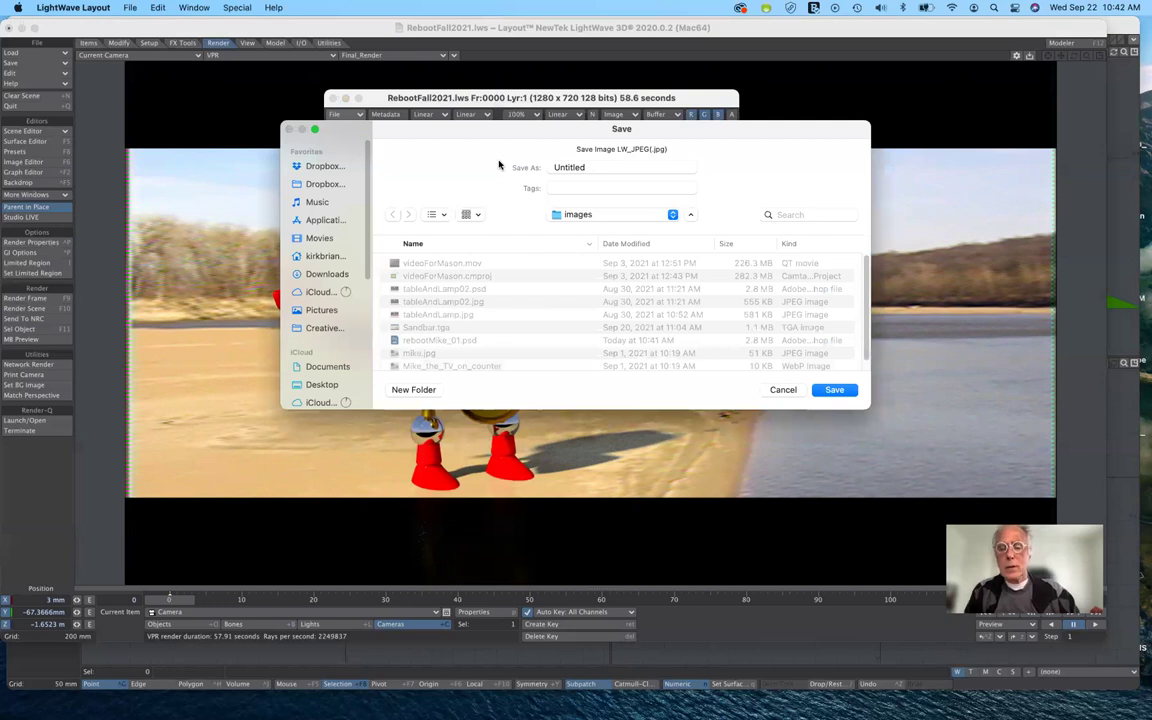
text(rebootMi)
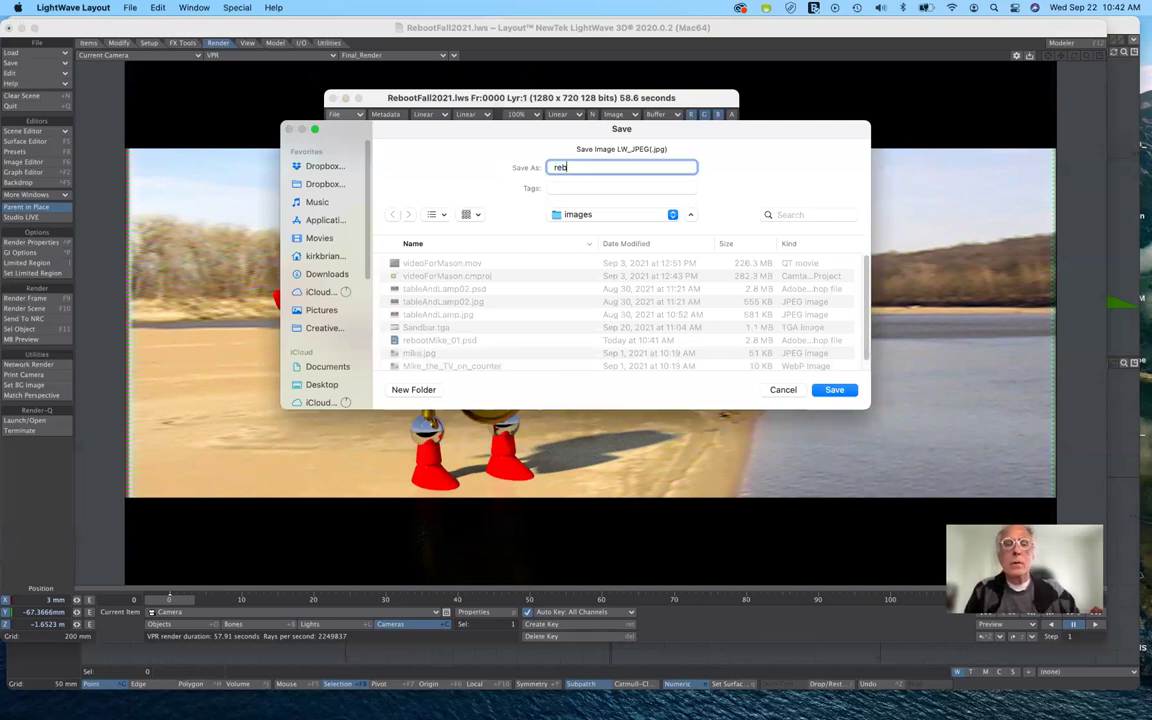
text(ke_01)
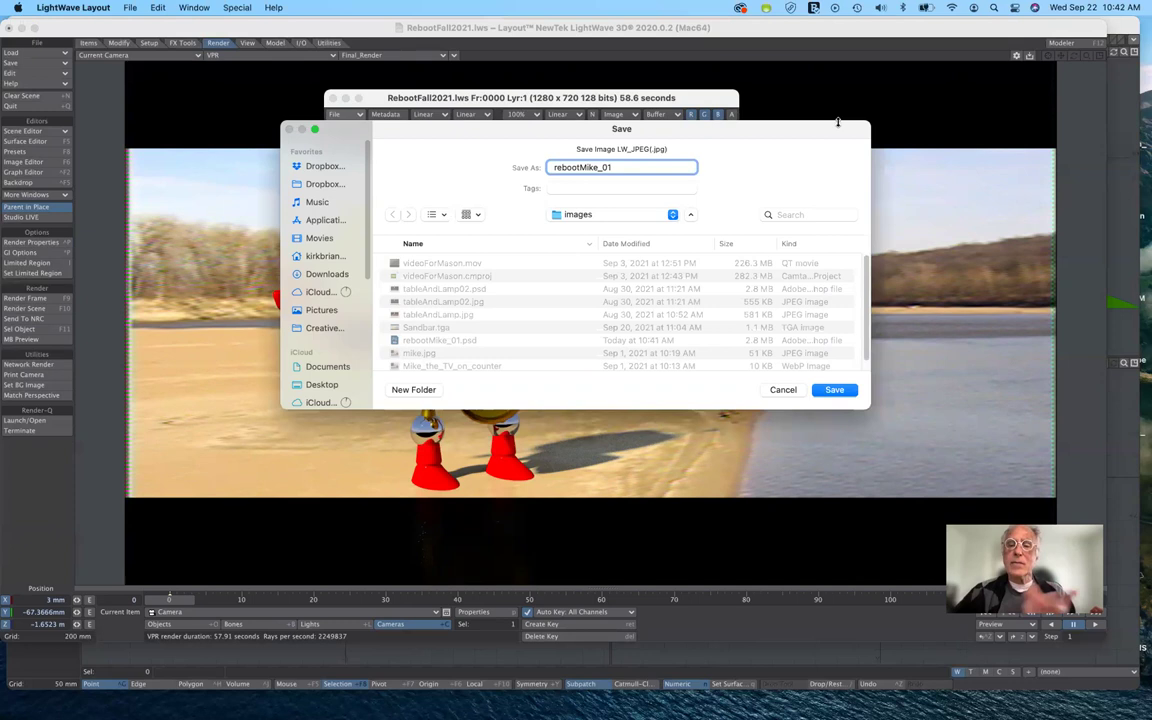
click(832, 391)
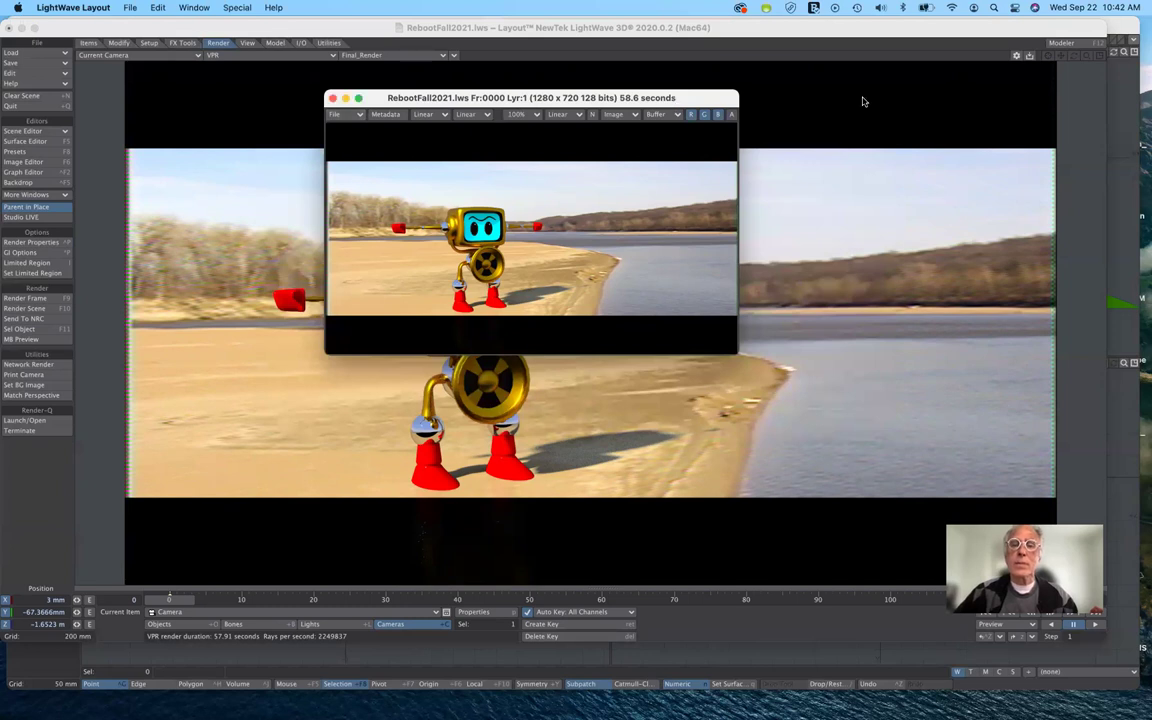
- Move the rendered image aside to compare it with the viewport, and close the render window
drag(675, 101, 939, 117)
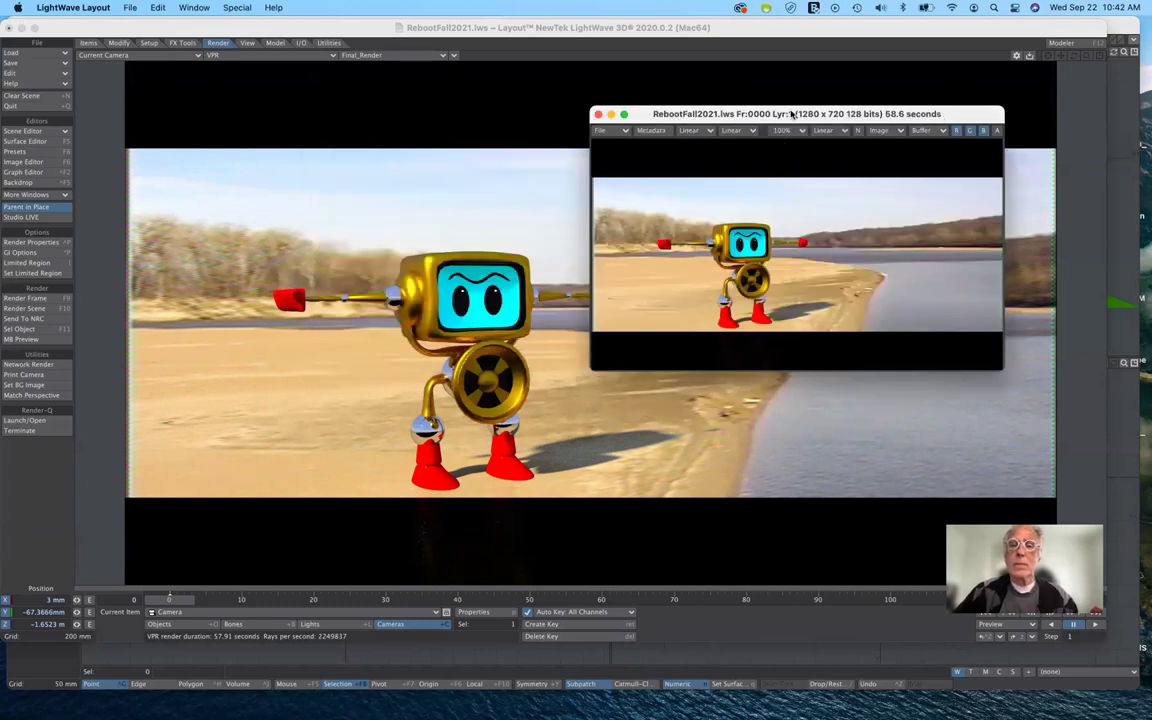
drag(790, 114, 943, 115)
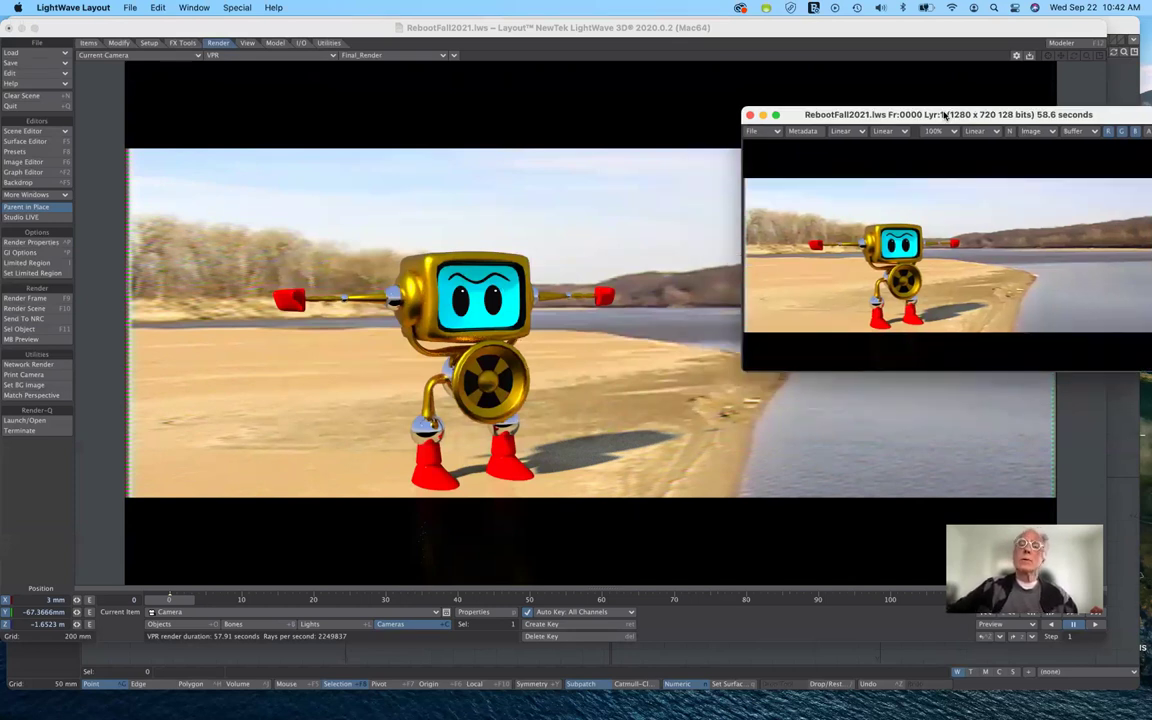
drag(894, 121, 815, 90)
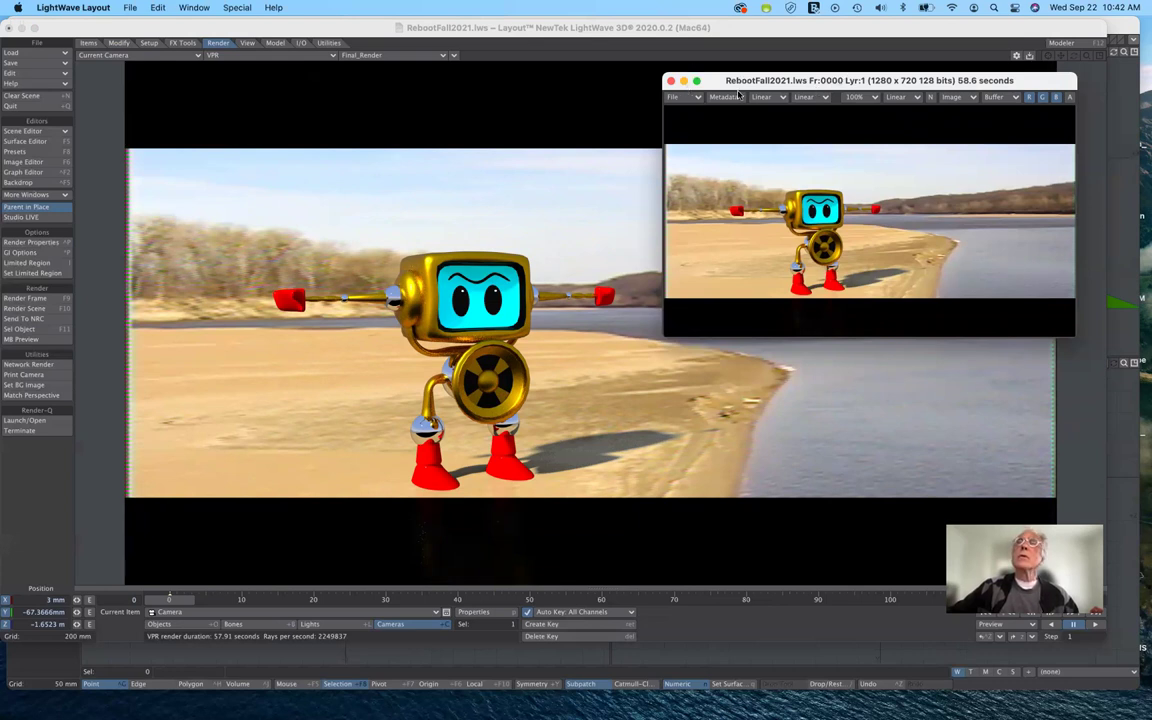
drag(741, 83, 730, 95)
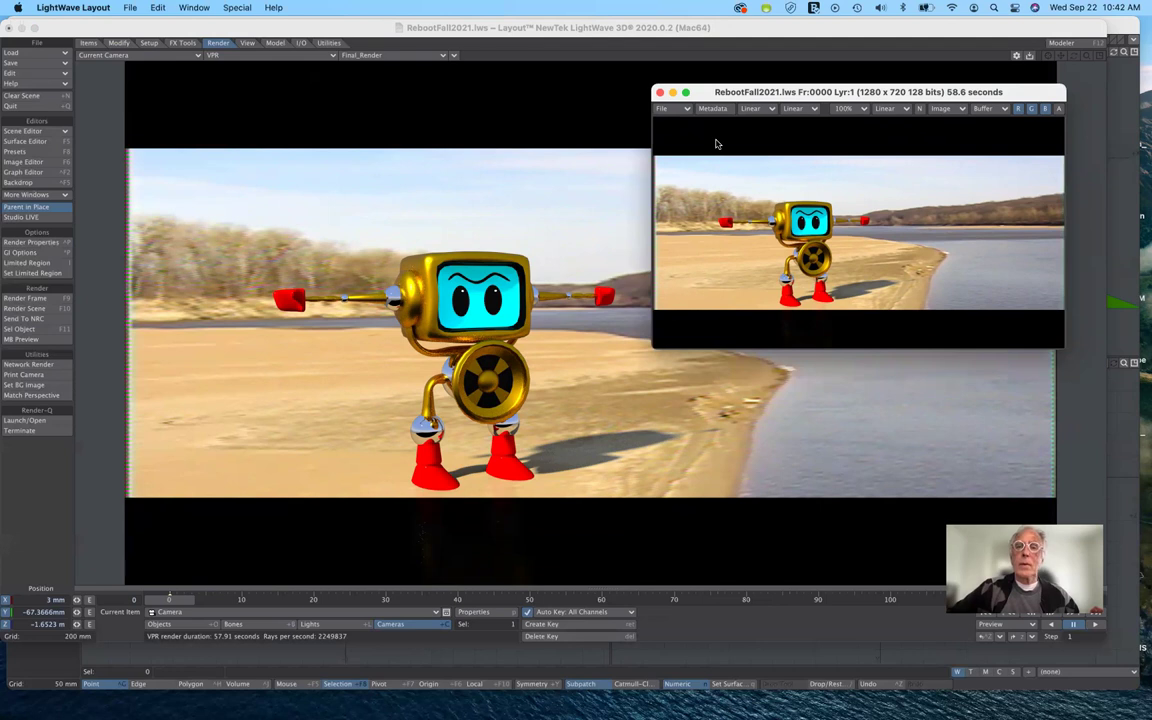
drag(699, 92, 733, 169)
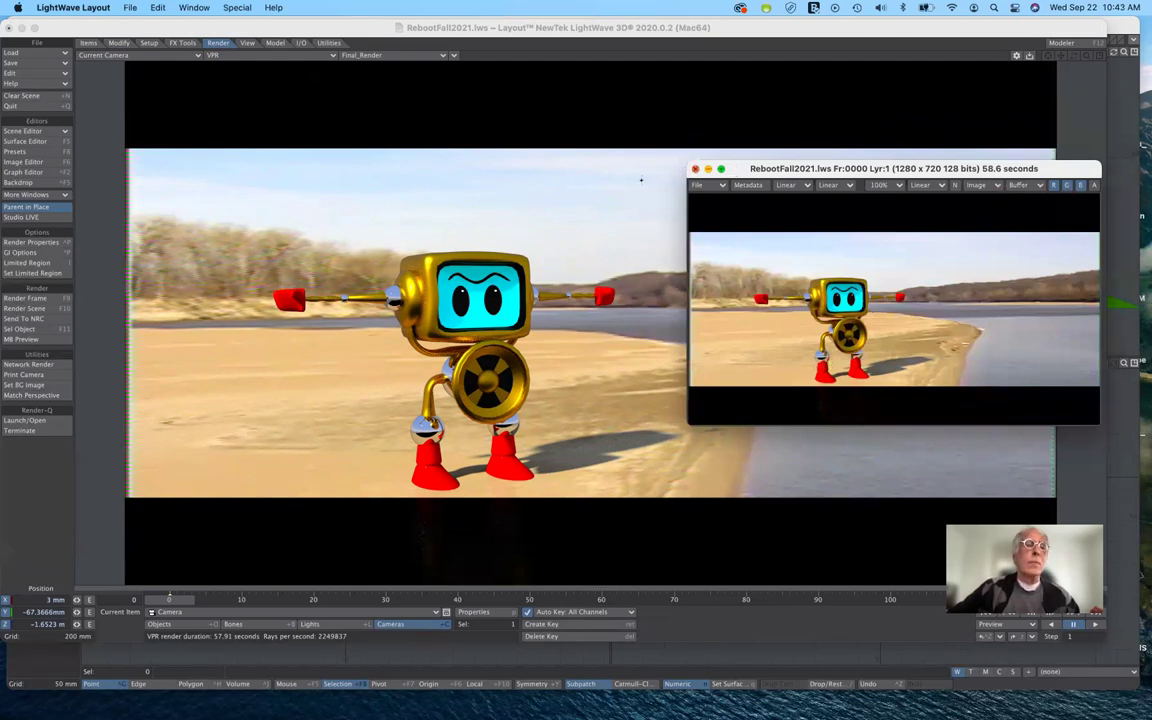
click(696, 169)
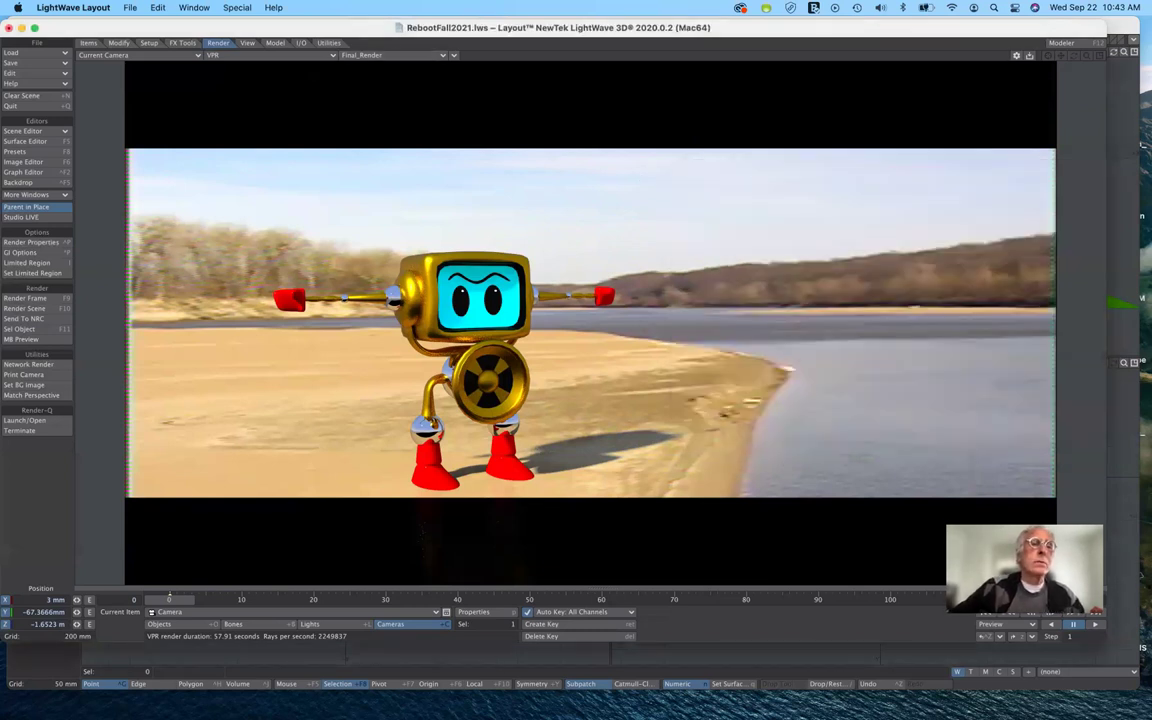
- Save the scene and all its objects with Save All, overwriting the existing files
click(131, 8)
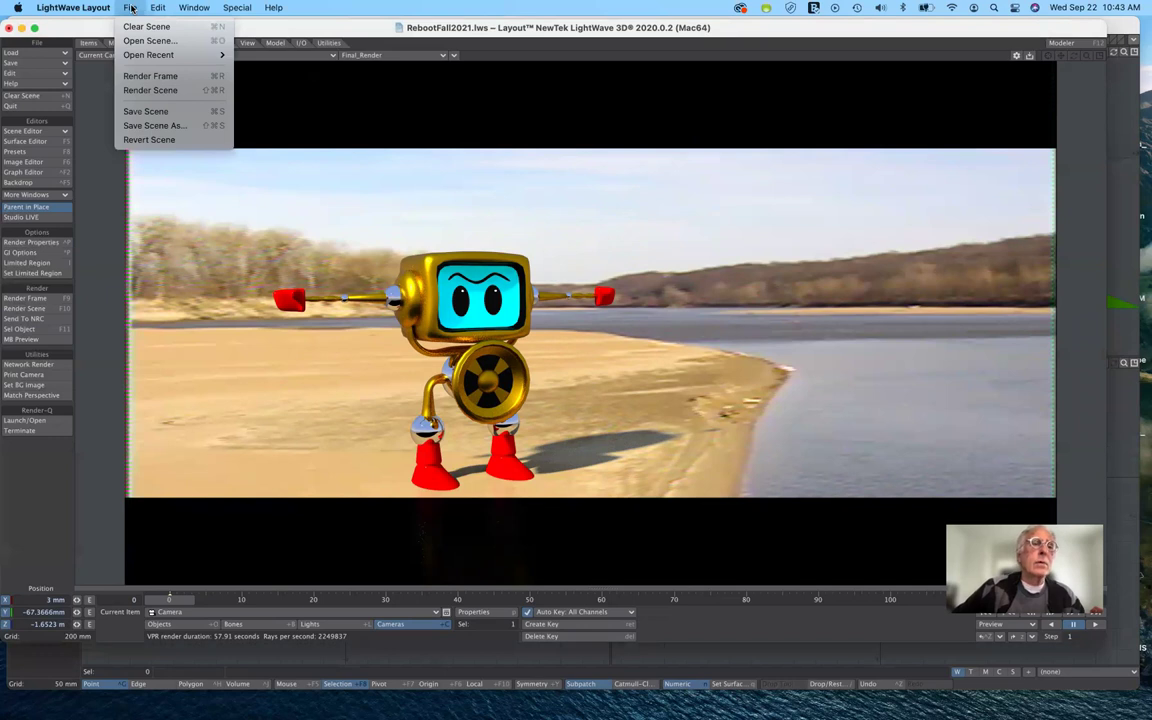
click(41, 84)
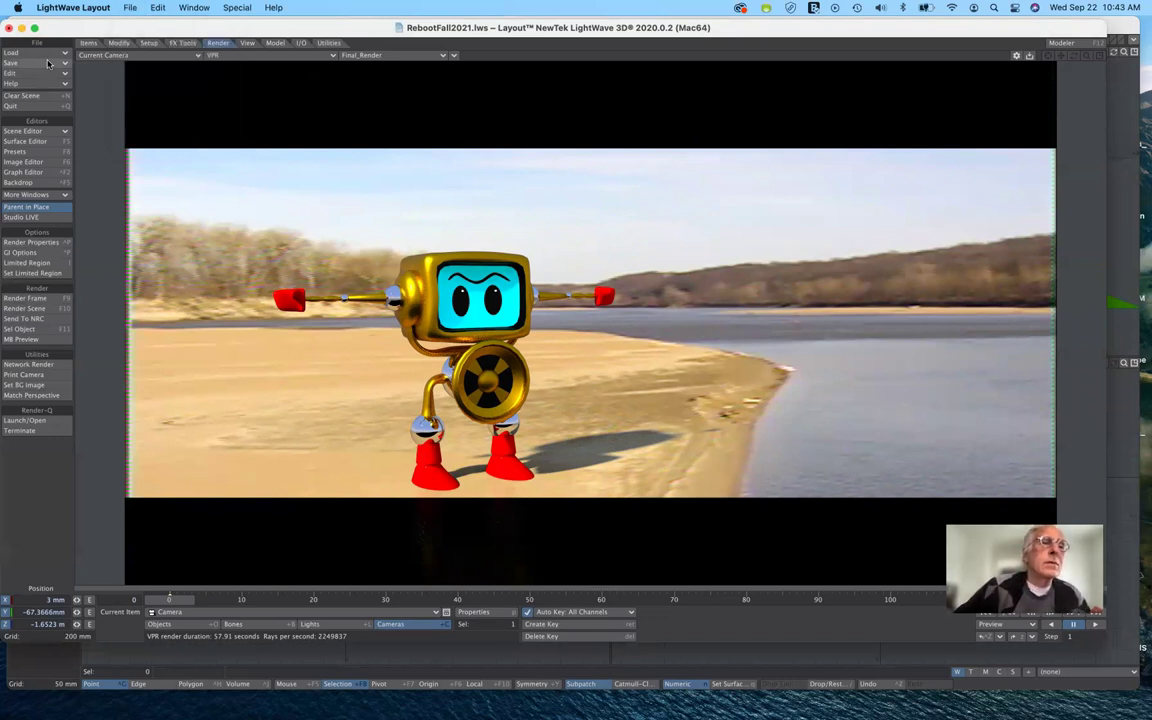
click(48, 63)
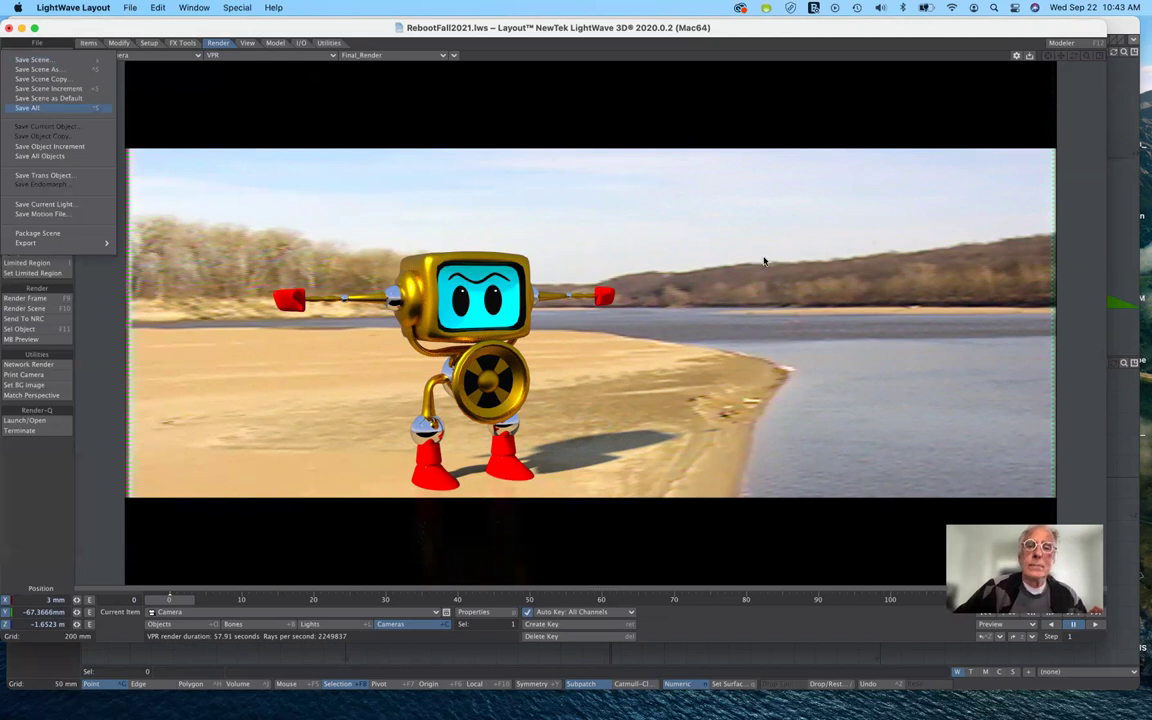
key(Return)
key(Return)
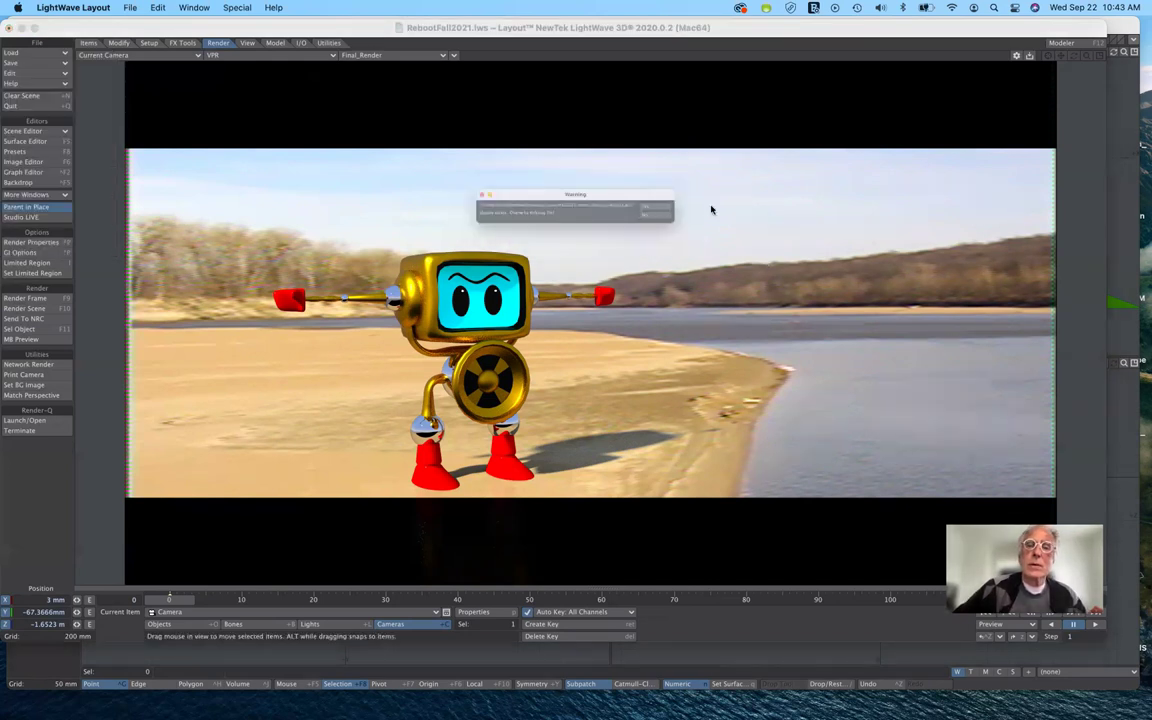
click(709, 207)
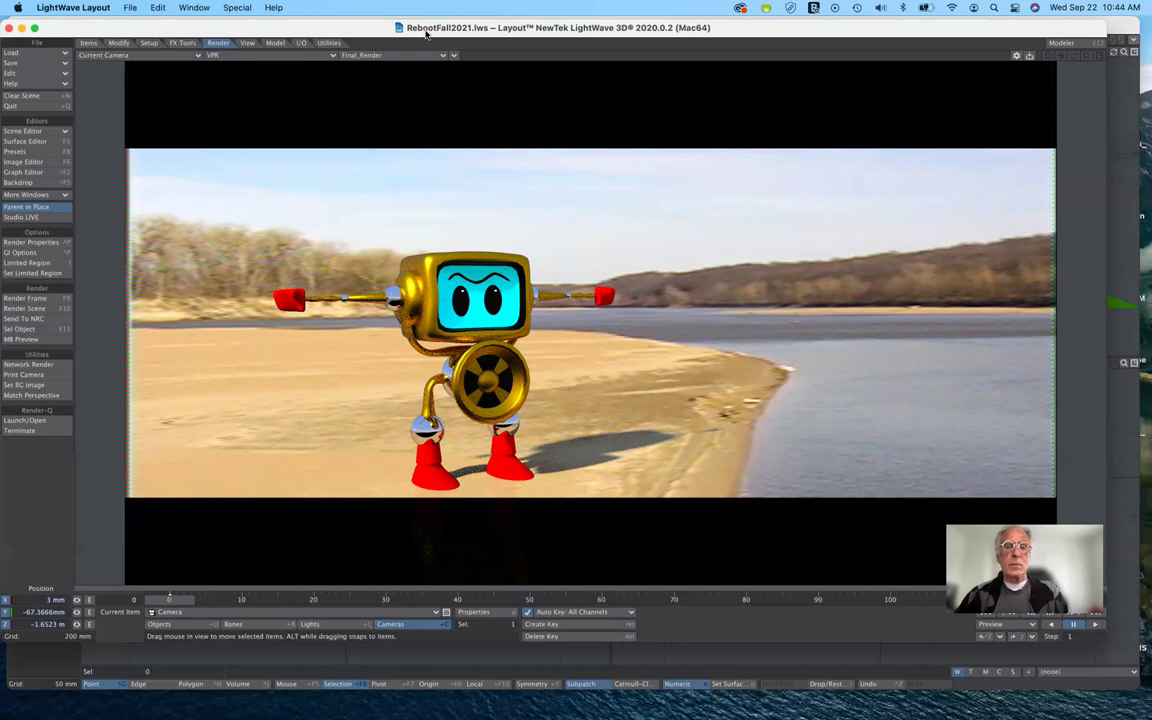
- Quit LightWave Layout, Modeler and the Hub, and switch to Adobe Photoshop 2021
key(n)
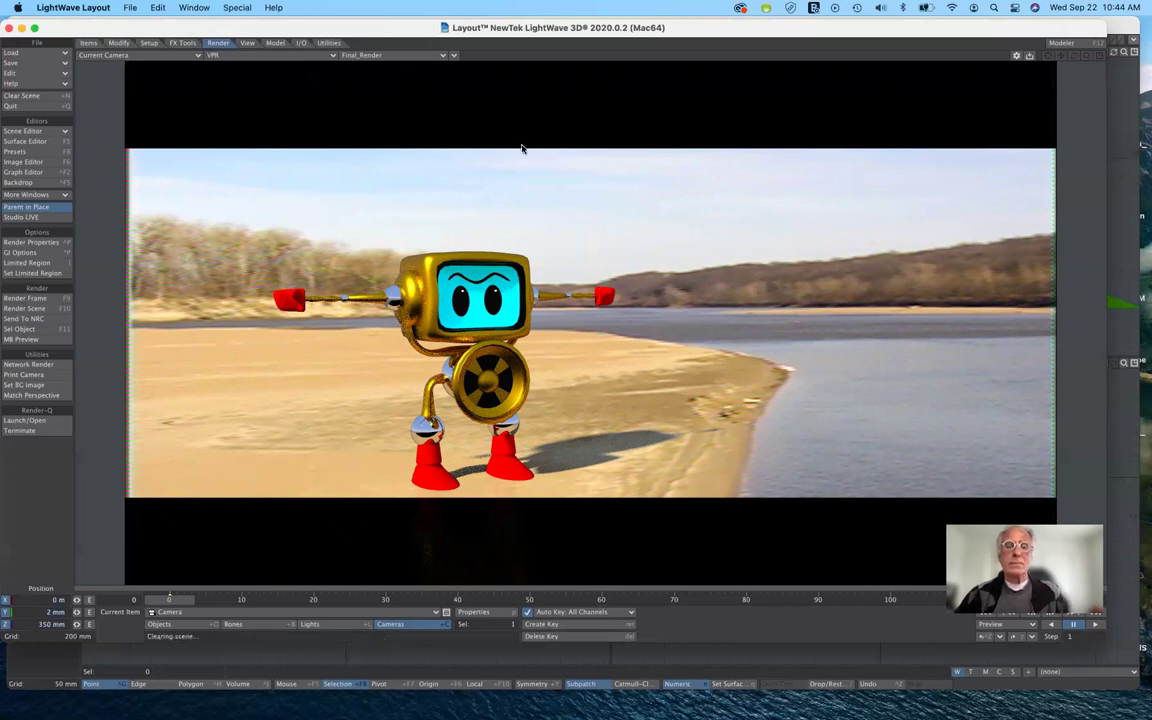
key(F12)
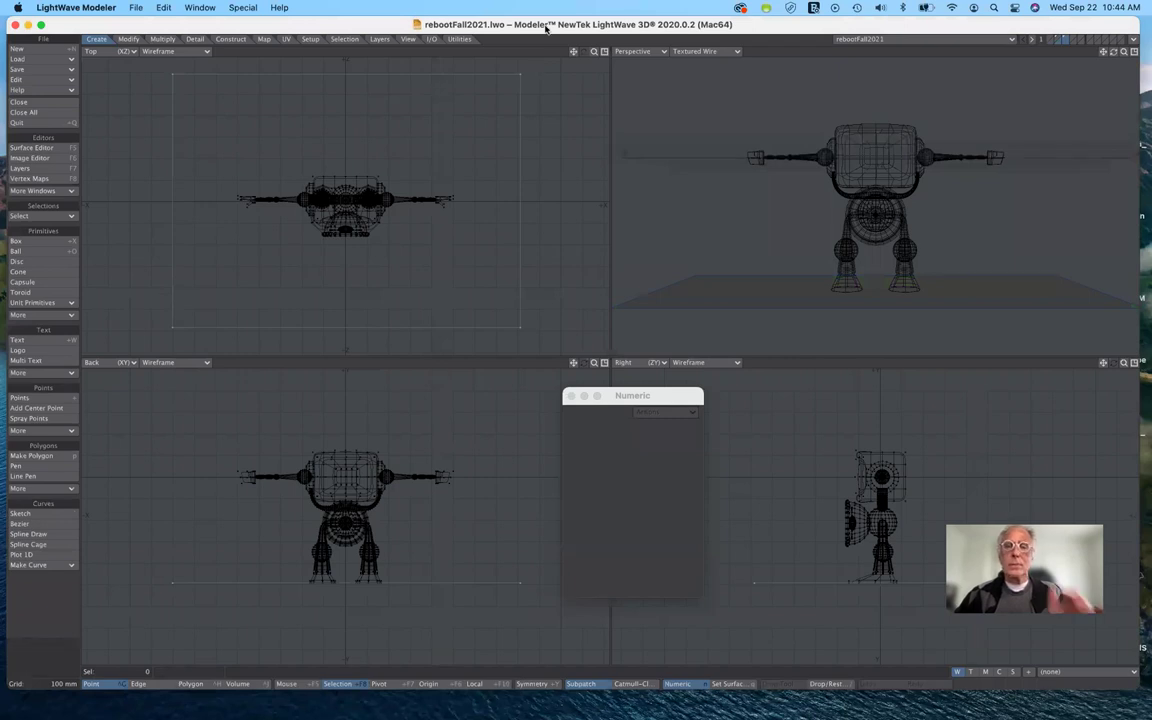
key(F11)
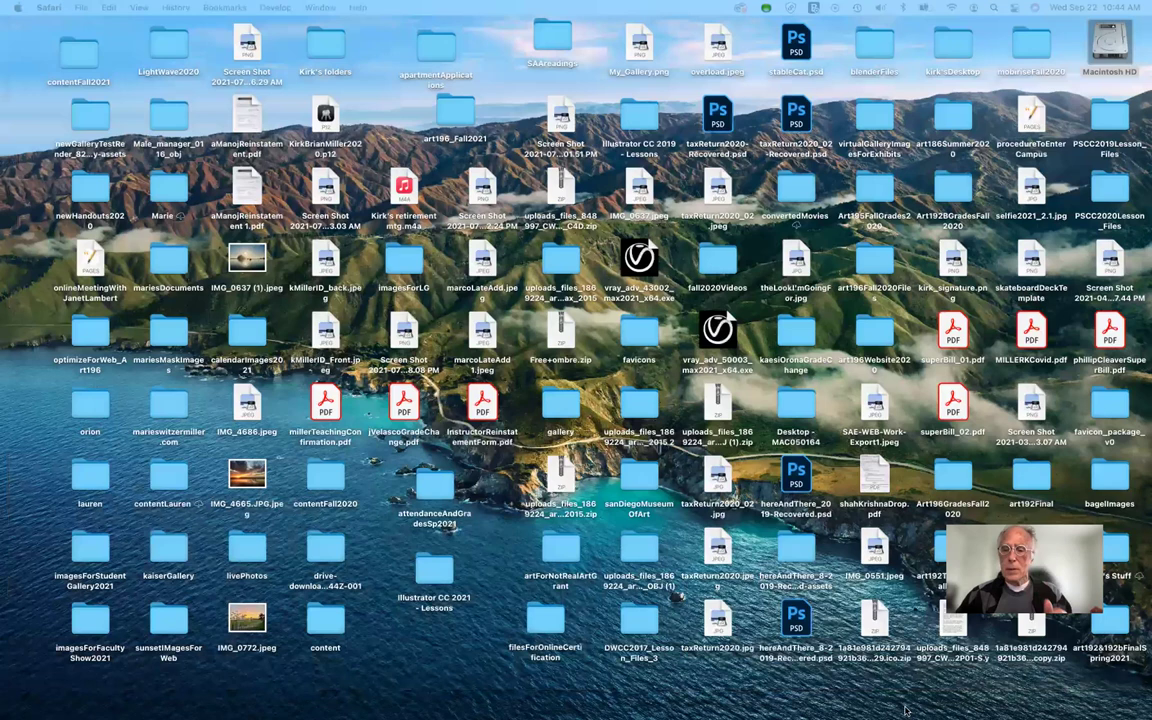
mouse_move(990, 712)
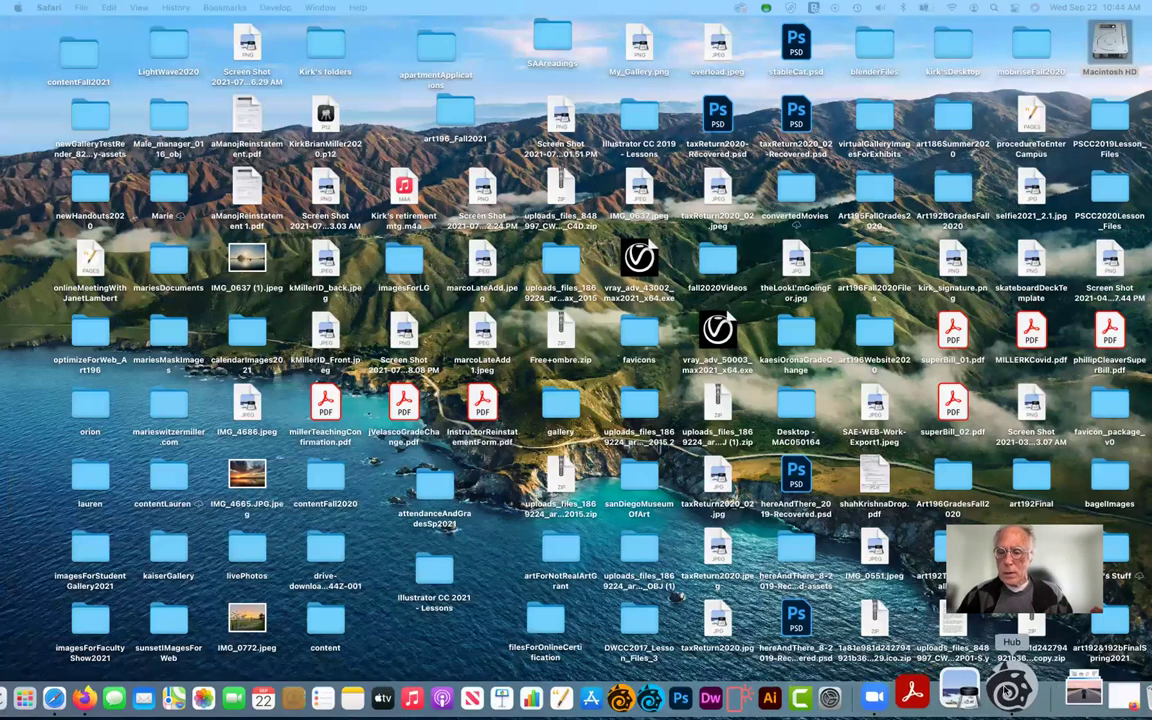
click(1005, 692)
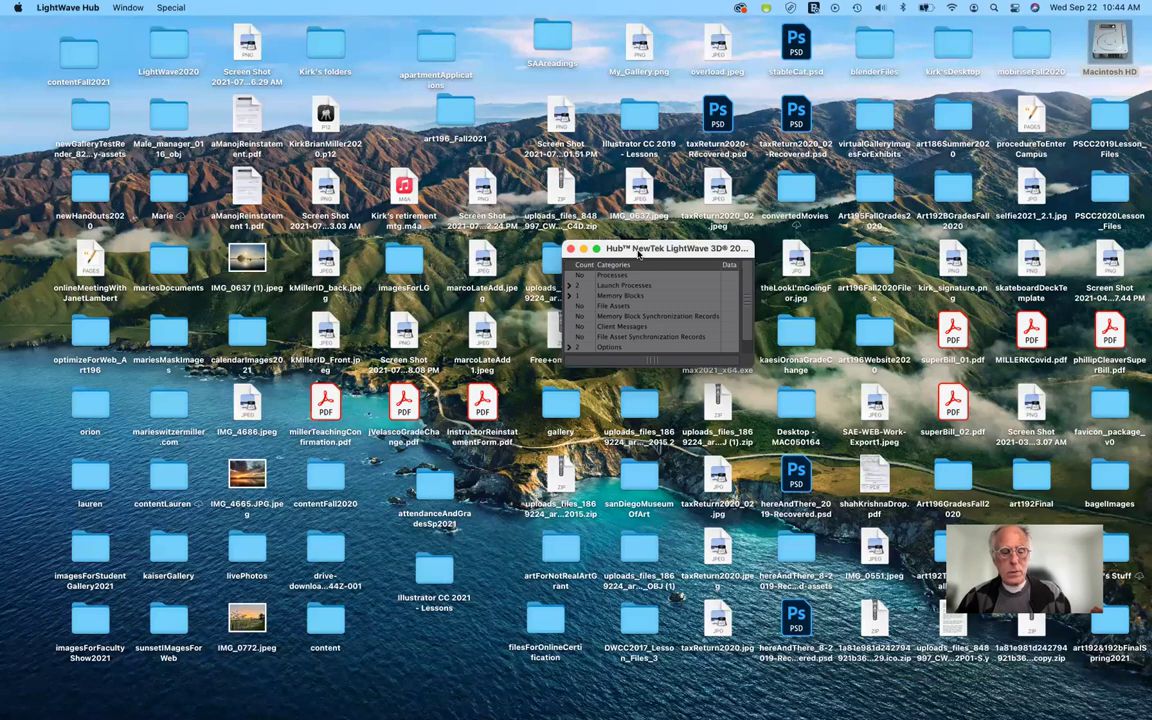
click(570, 248)
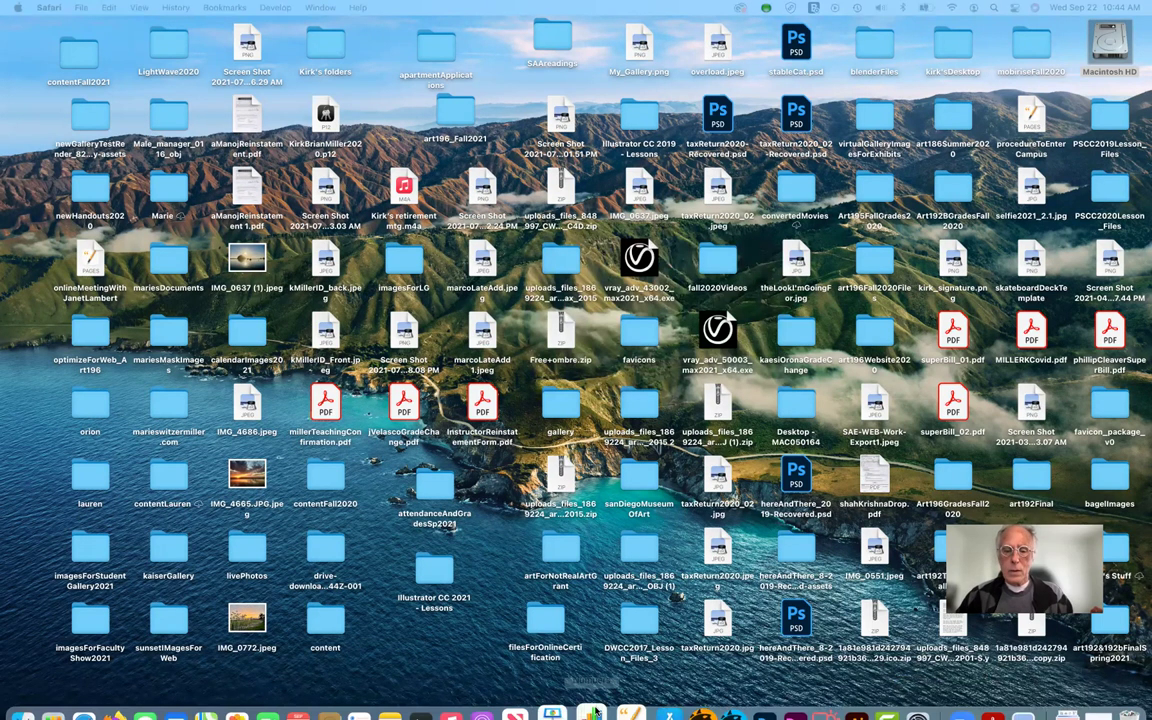
mouse_move(594, 712)
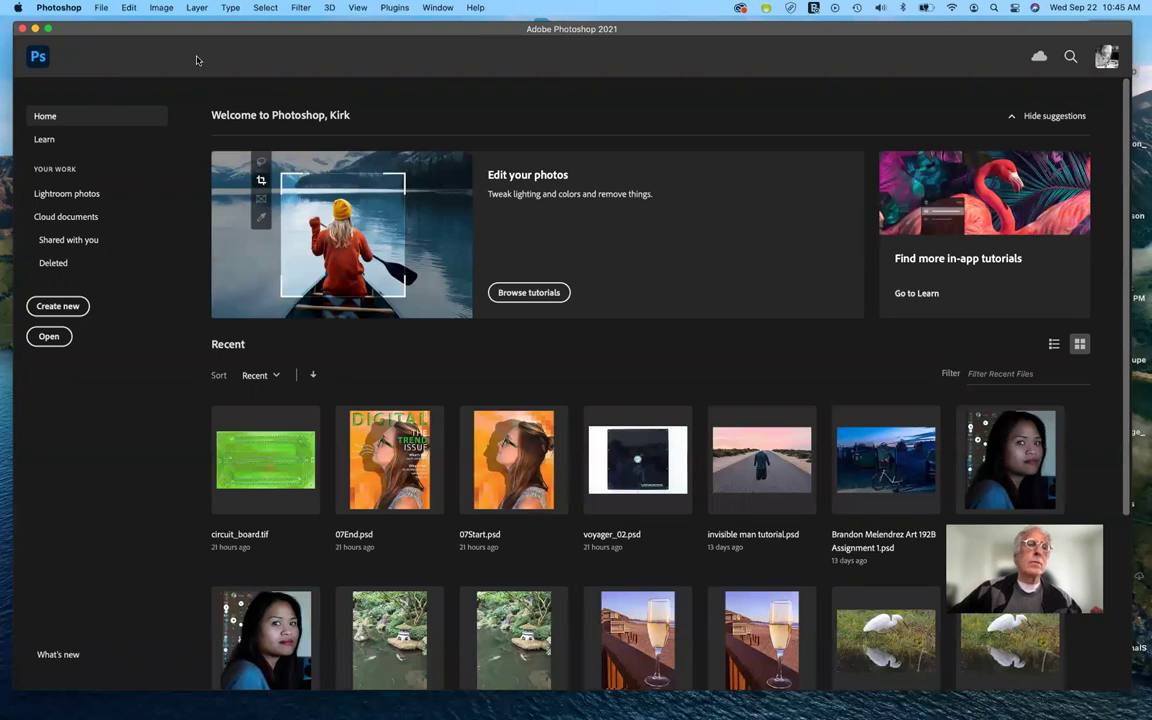
- Open mikesEyes.psd from the contentFall2021 folder on the Desktop
click(101, 10)
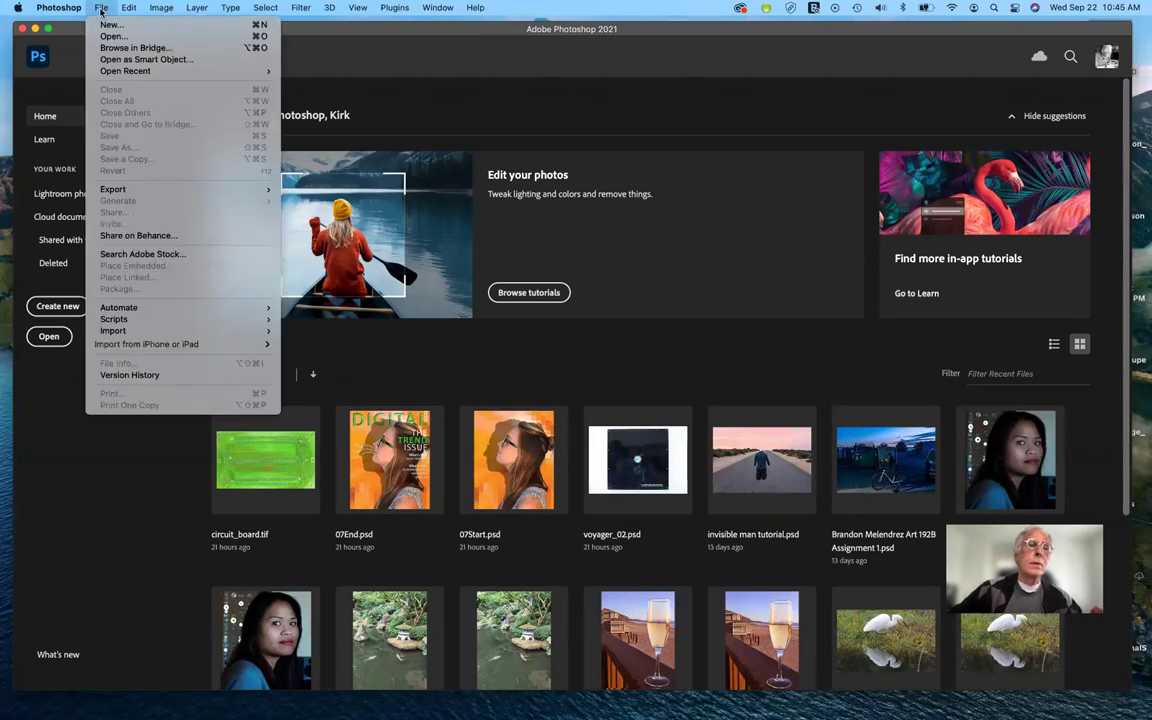
click(269, 141)
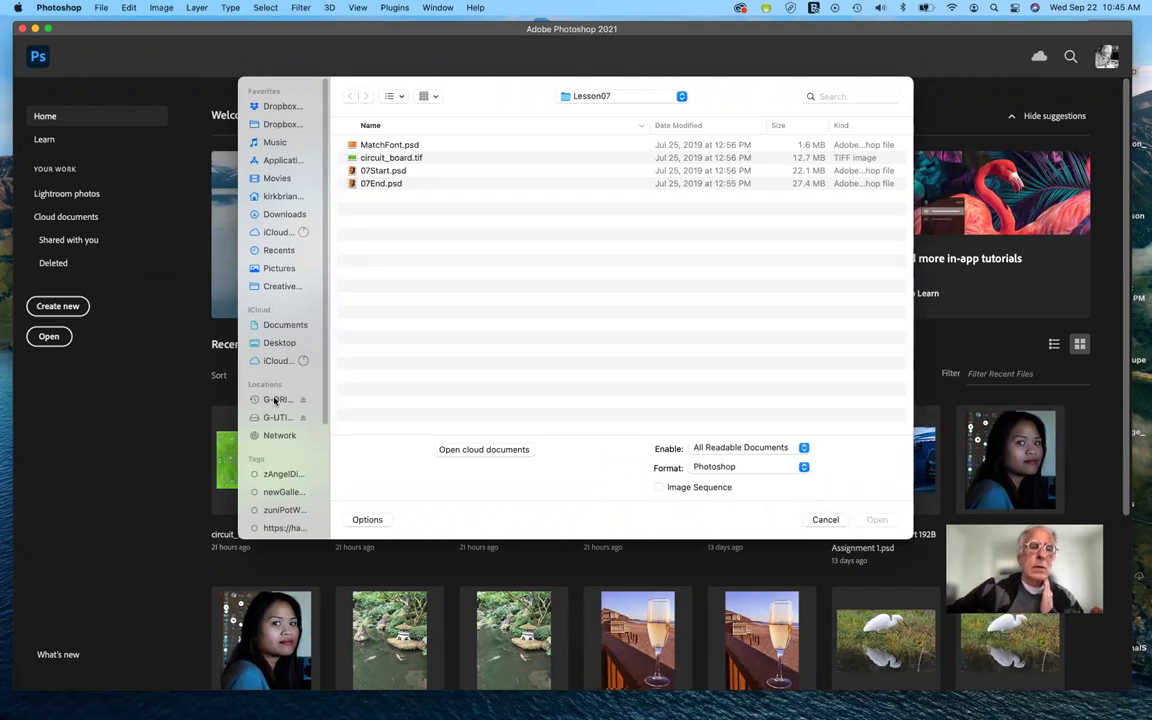
click(270, 343)
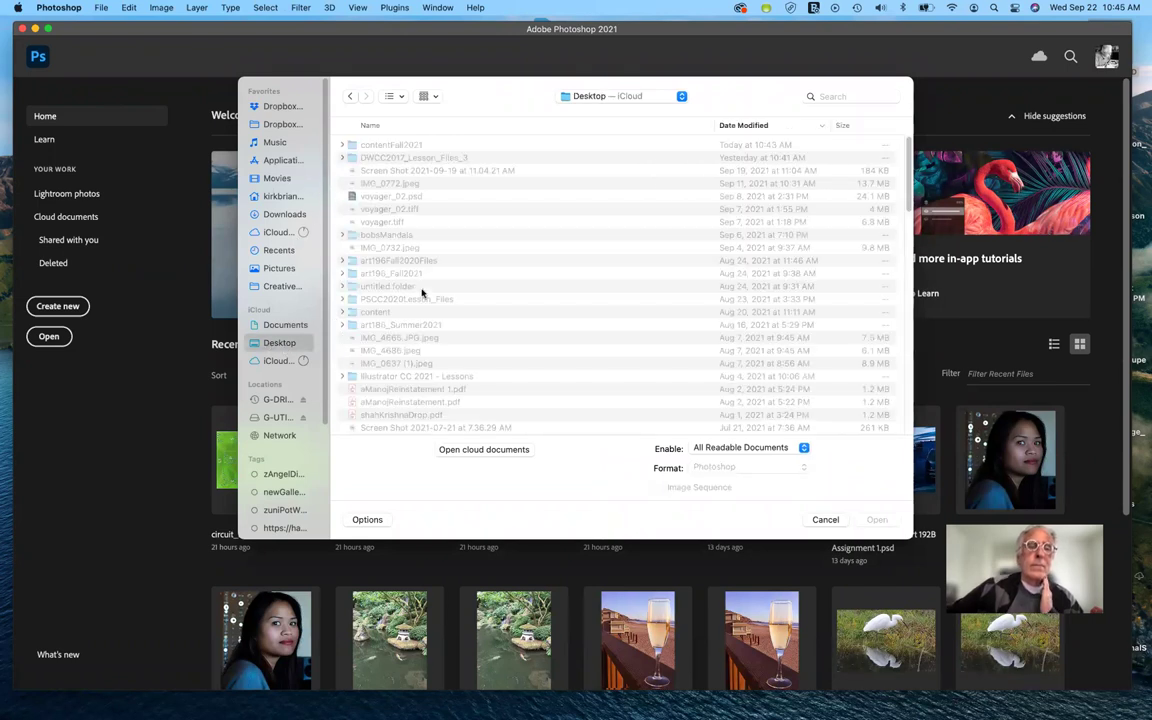
click(352, 147)
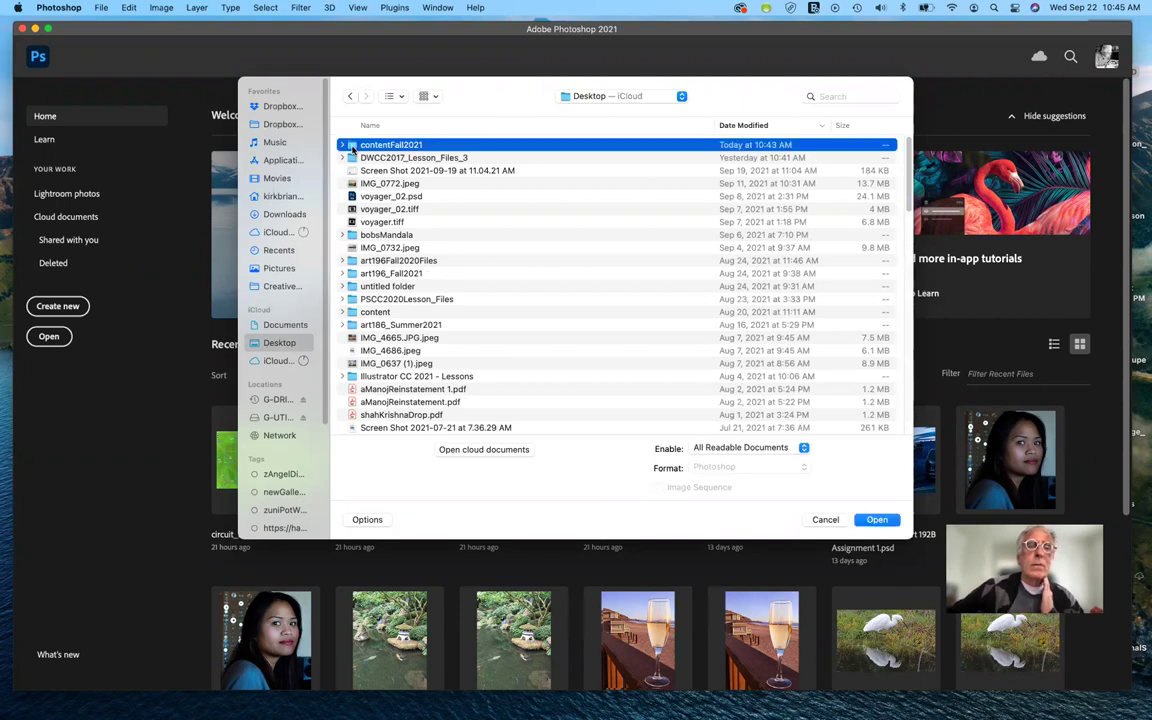
double_click(352, 146)
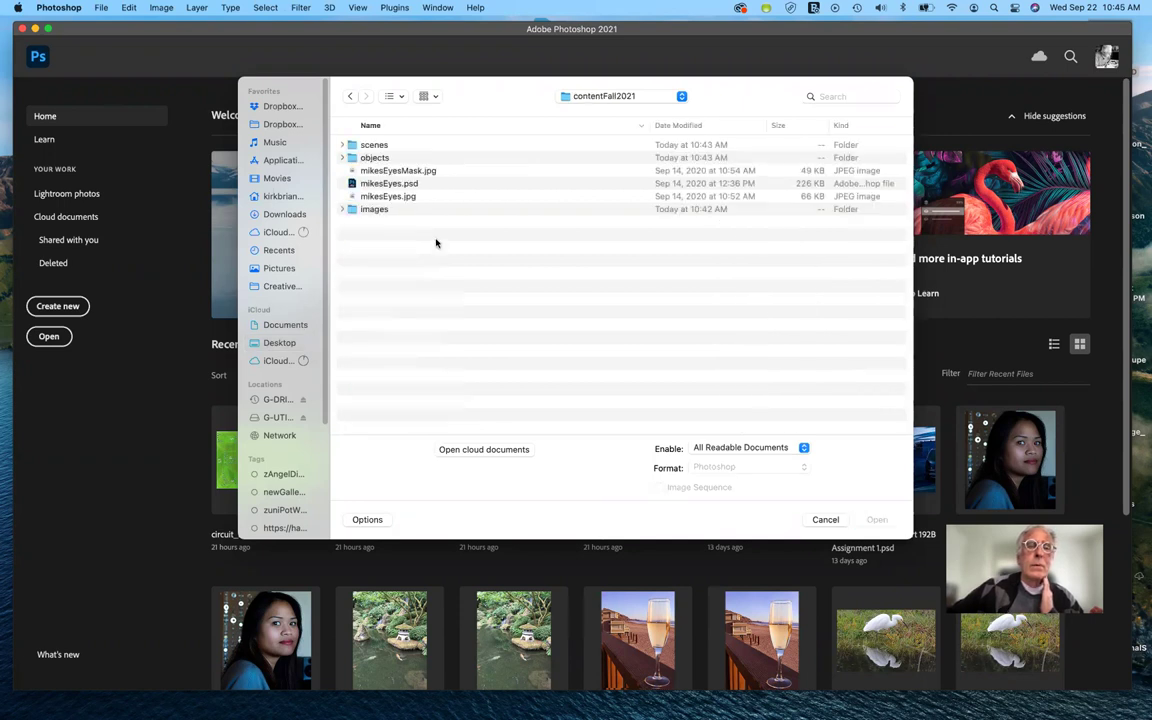
click(354, 184)
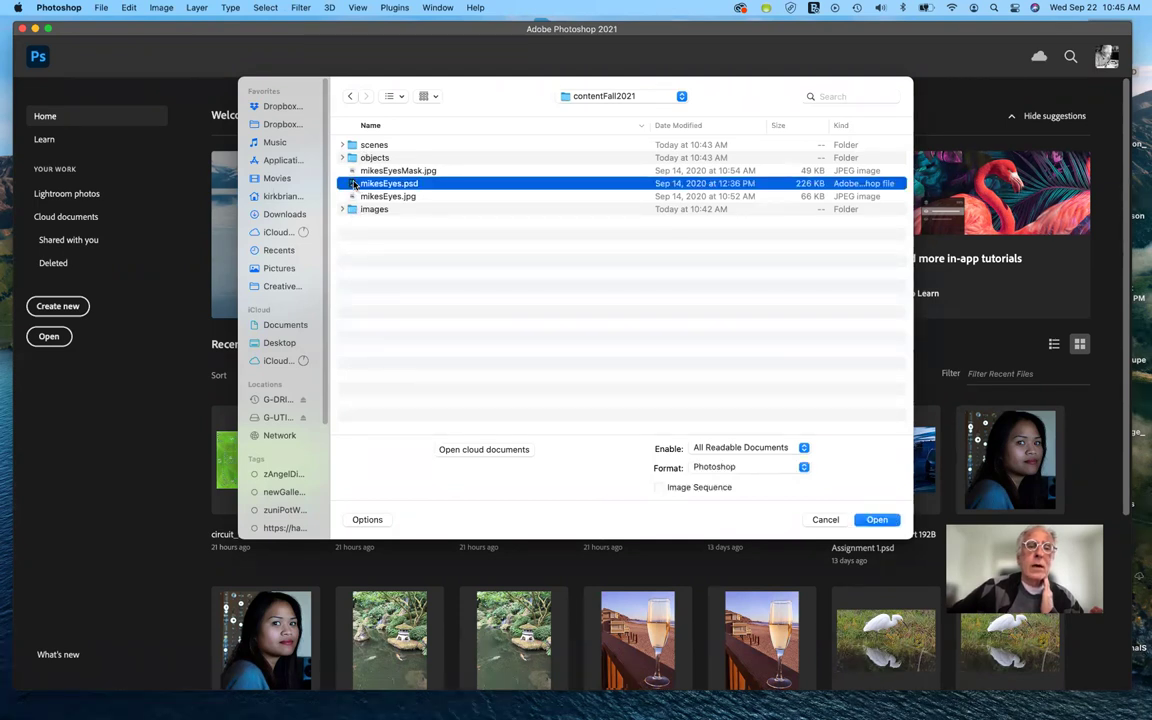
click(877, 520)
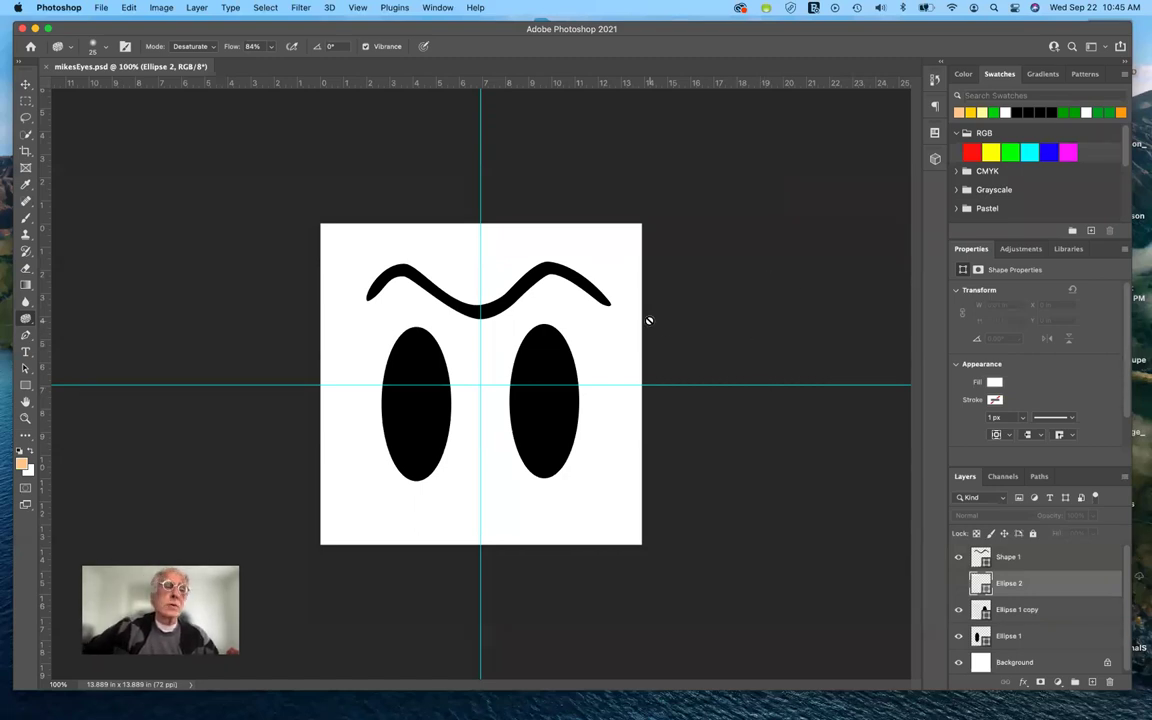
- Examine how the face is built by toggling the visibility of the eyebrow layer and both eye ellipse layers
click(26, 386)
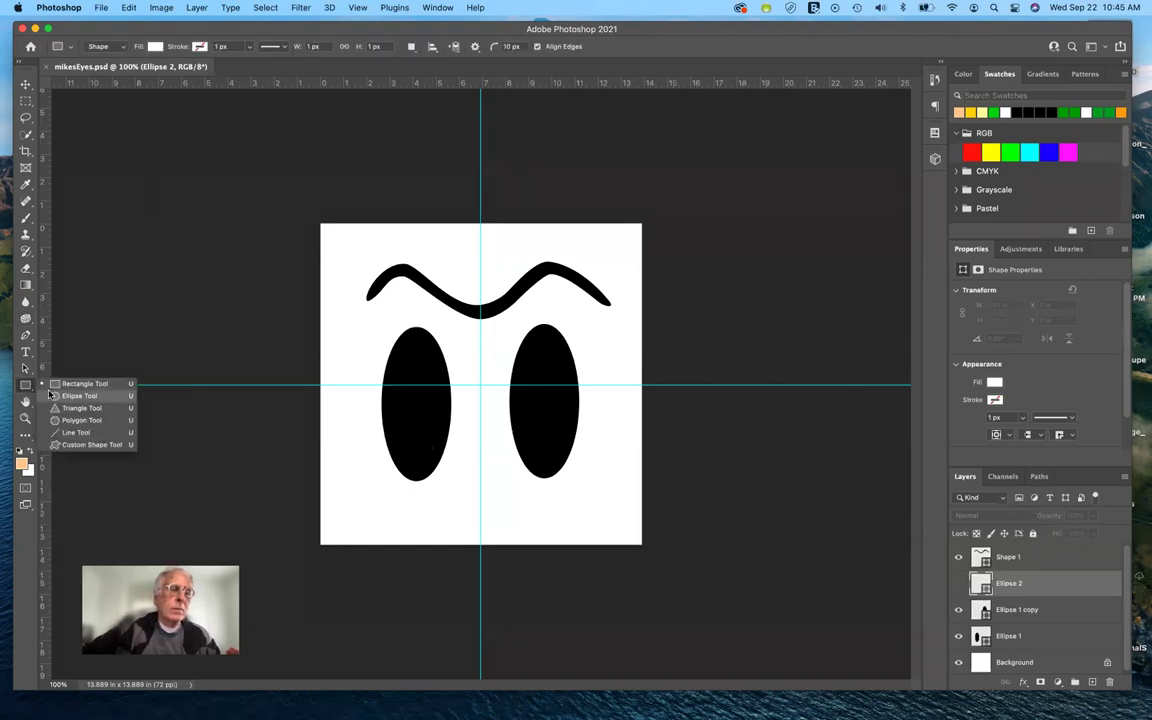
click(58, 396)
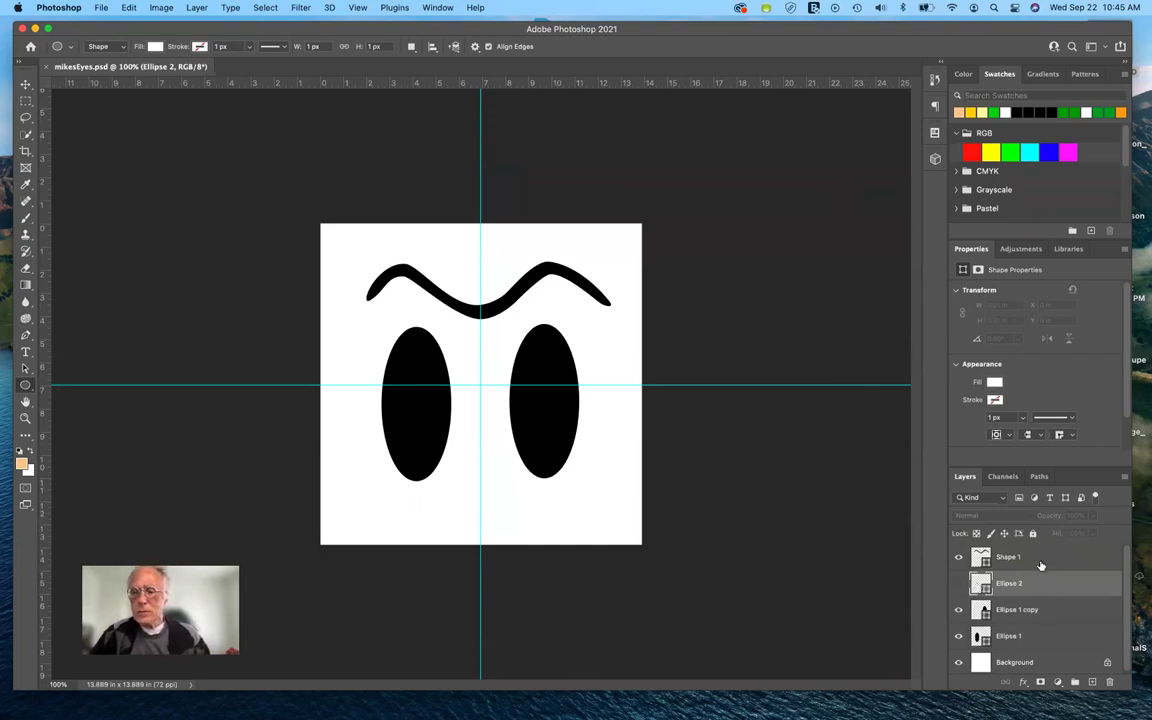
click(959, 558)
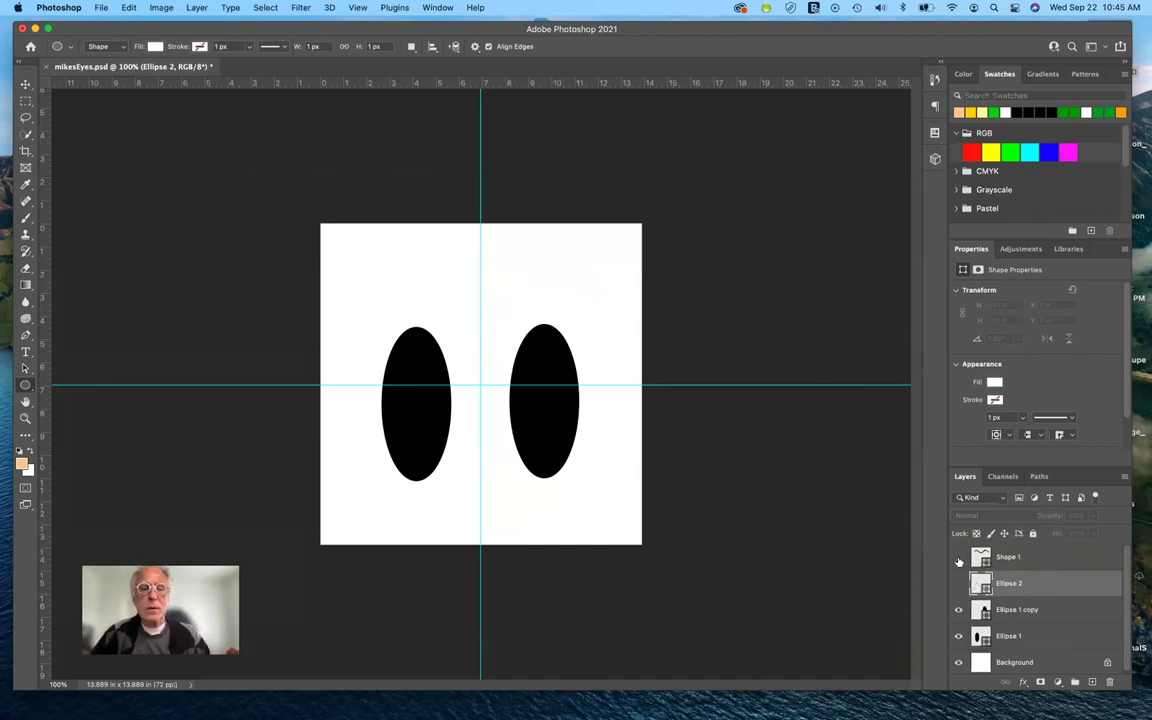
click(959, 558)
click(959, 558)
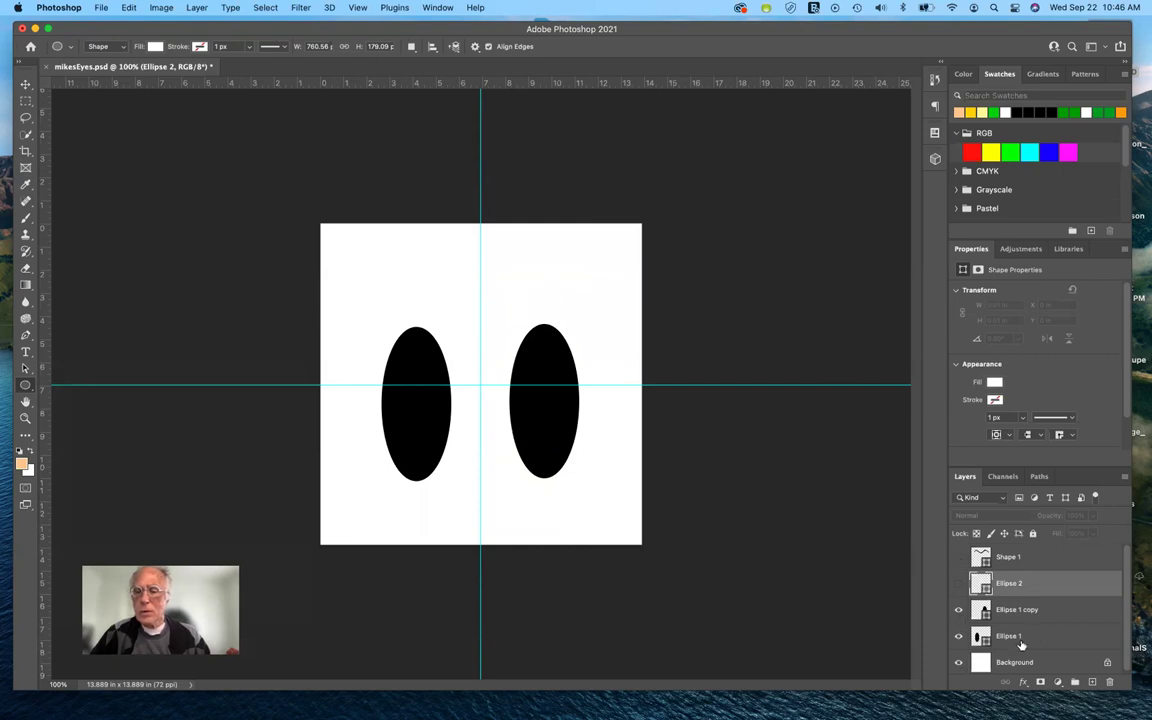
click(958, 610)
click(958, 611)
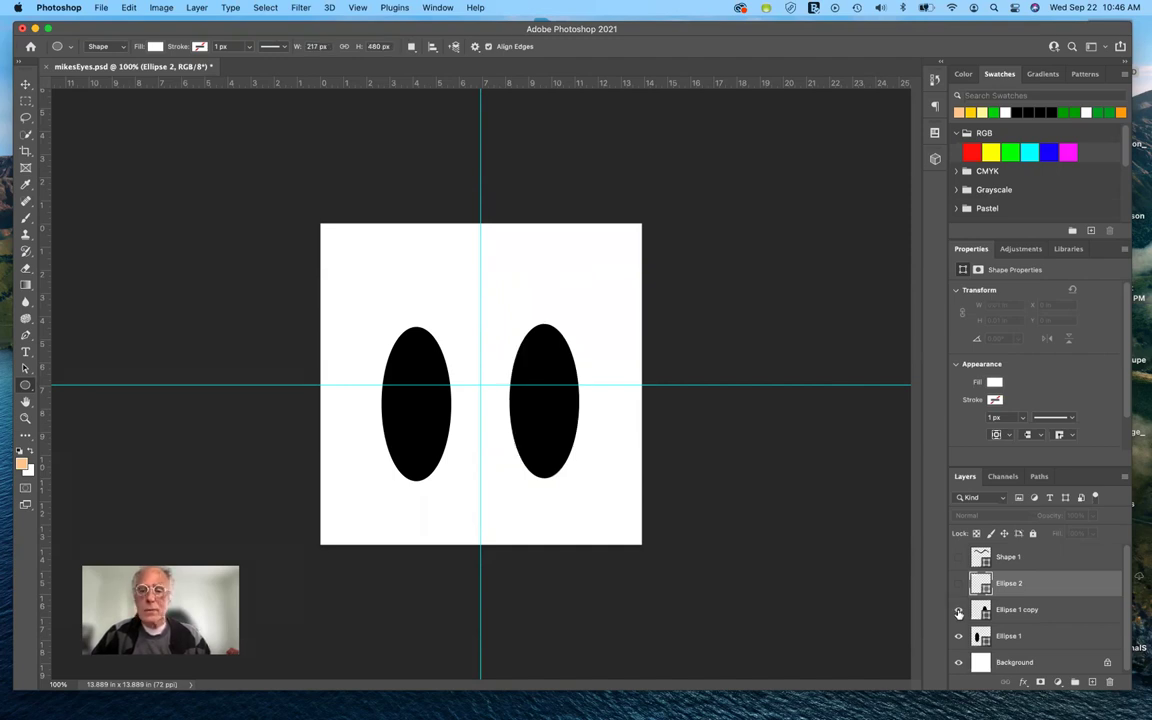
click(958, 611)
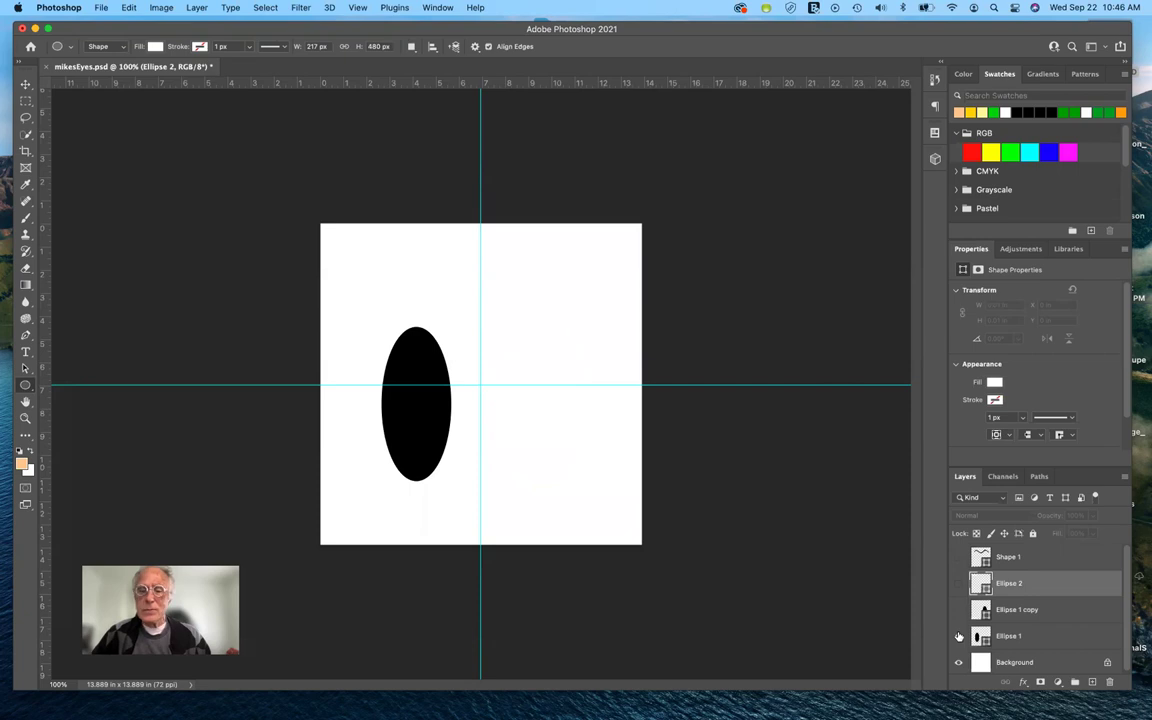
click(958, 636)
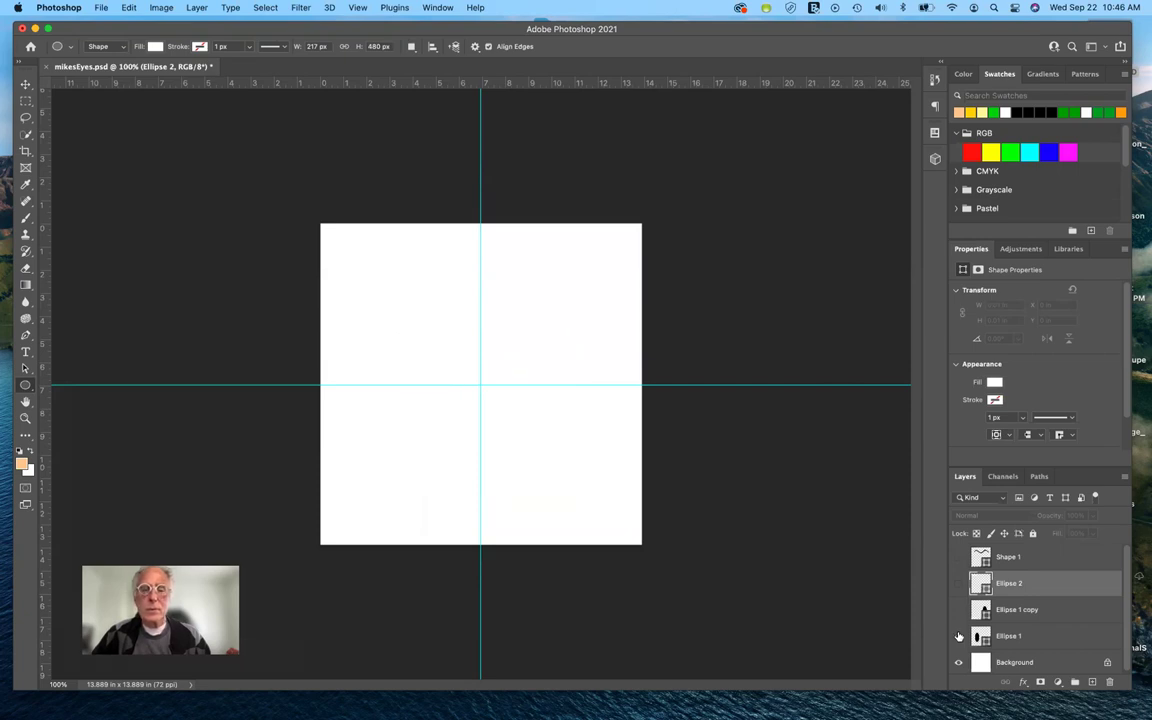
click(958, 636)
click(958, 610)
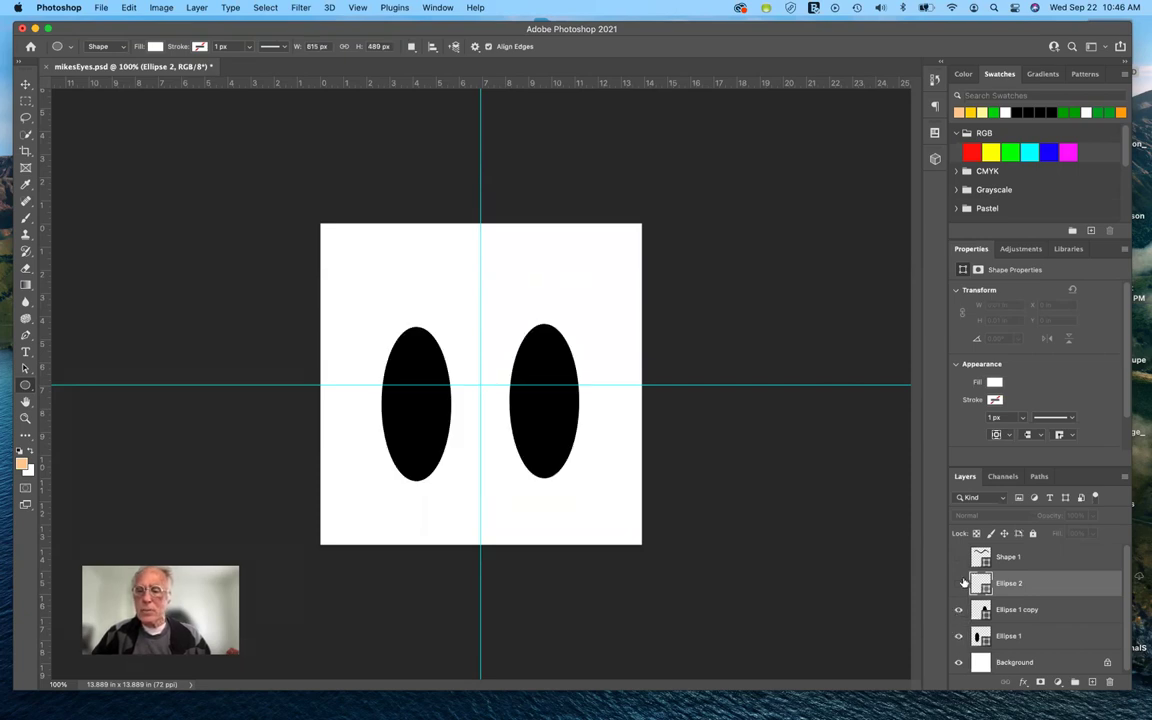
- Show the white highlights layer Ellipse 2 and the eyebrow layer Shape 1
click(959, 585)
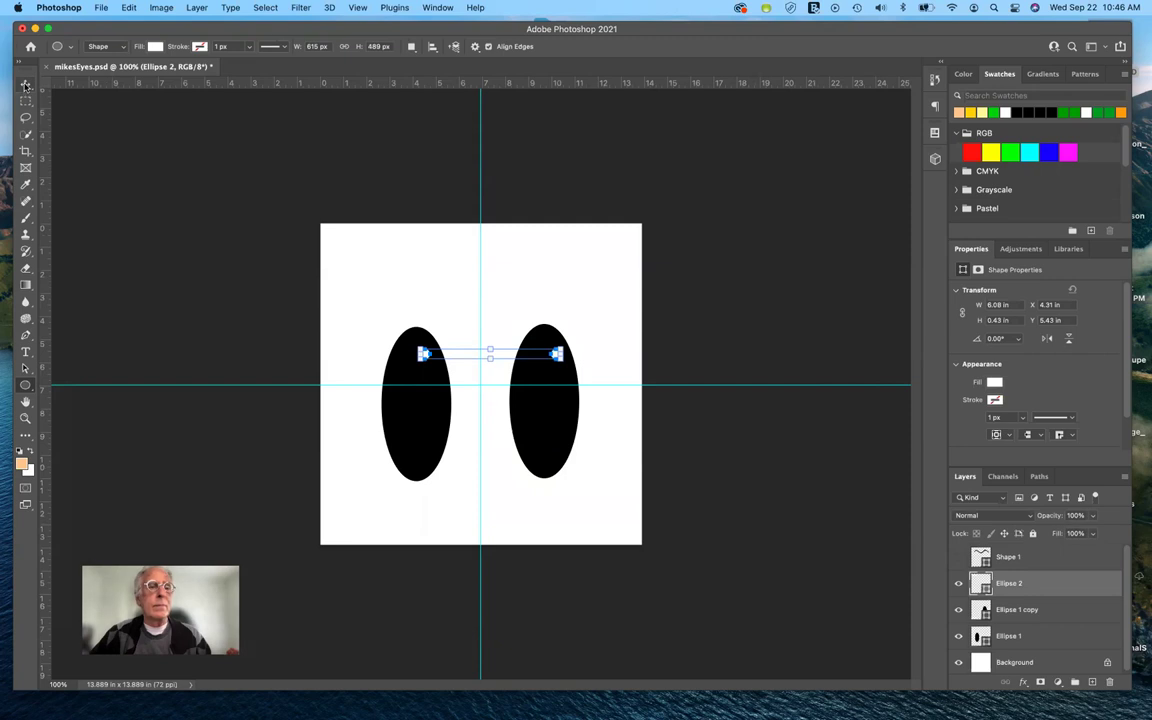
click(26, 84)
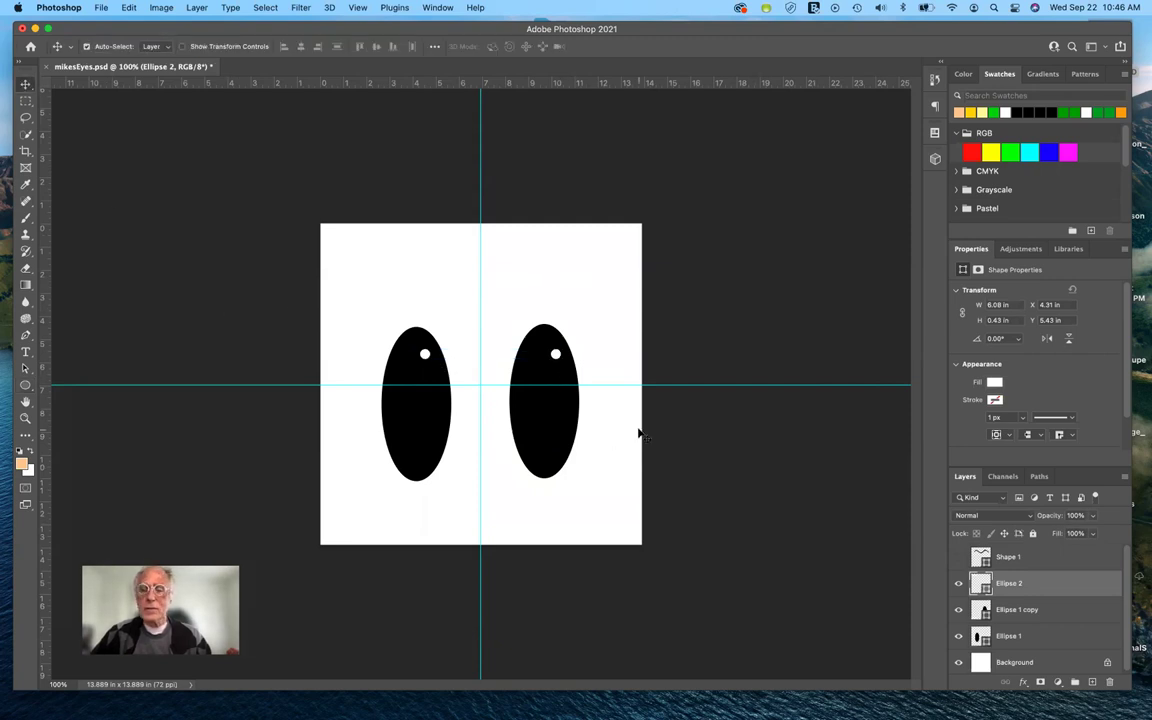
click(958, 557)
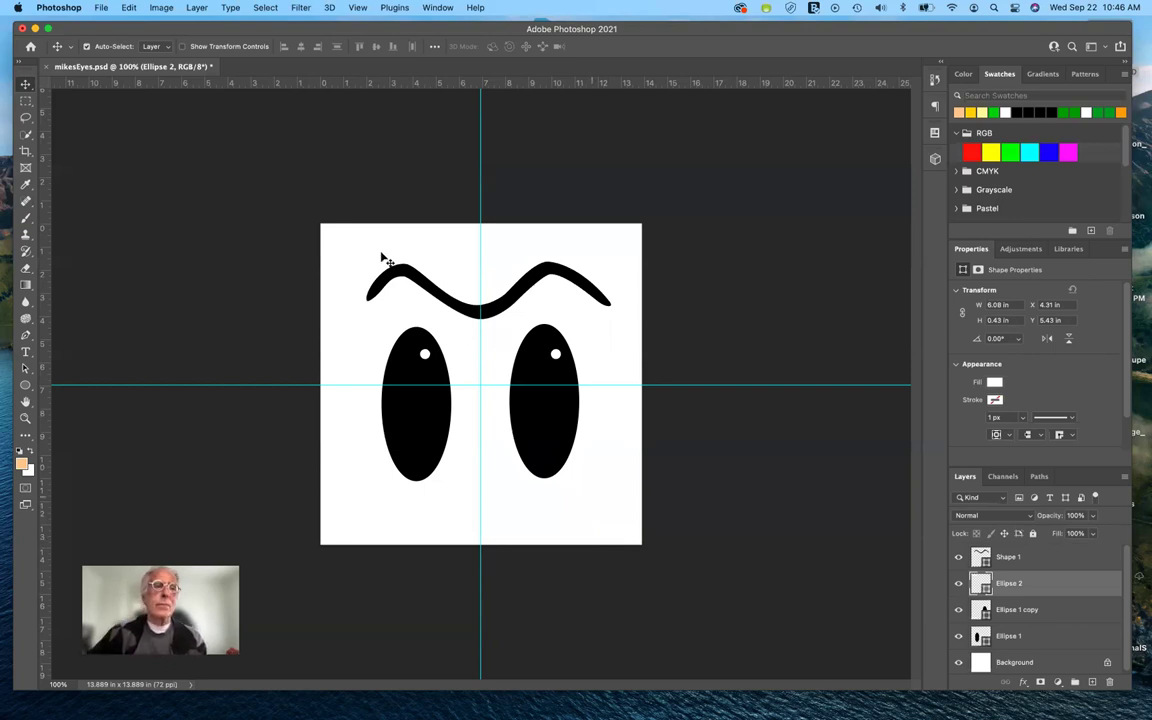
- Check which file formats are offered for saving the eyes drawing on the computer, and cancel the save
click(103, 8)
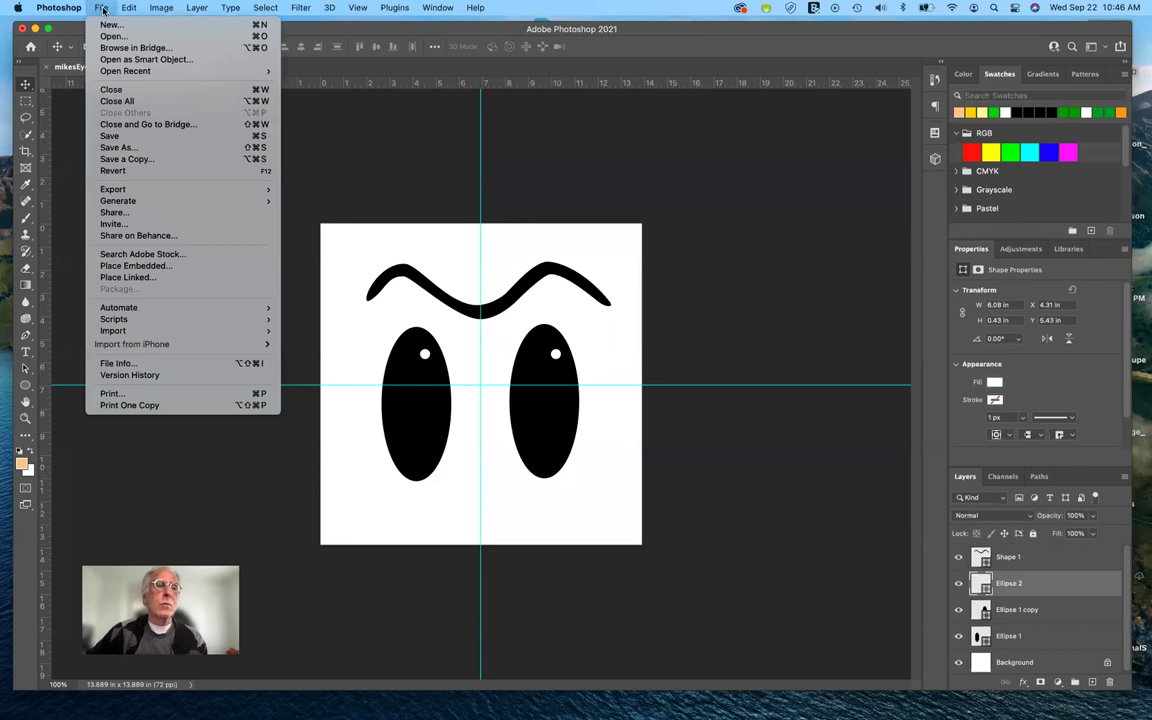
click(118, 147)
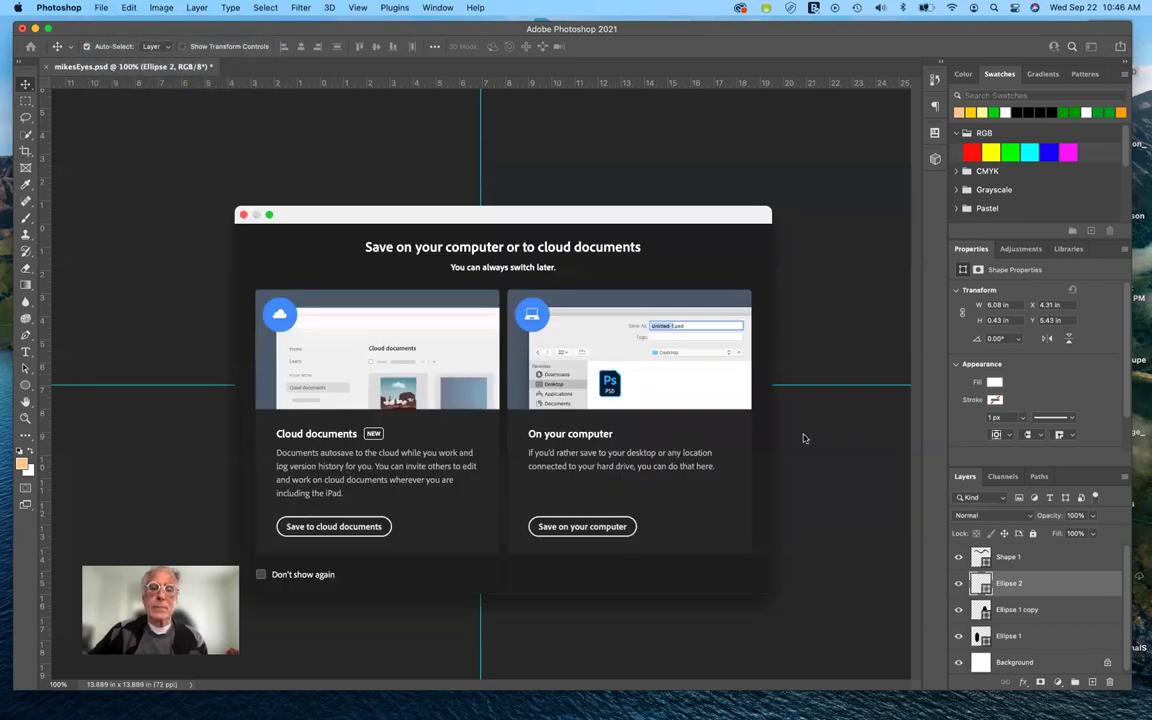
click(590, 527)
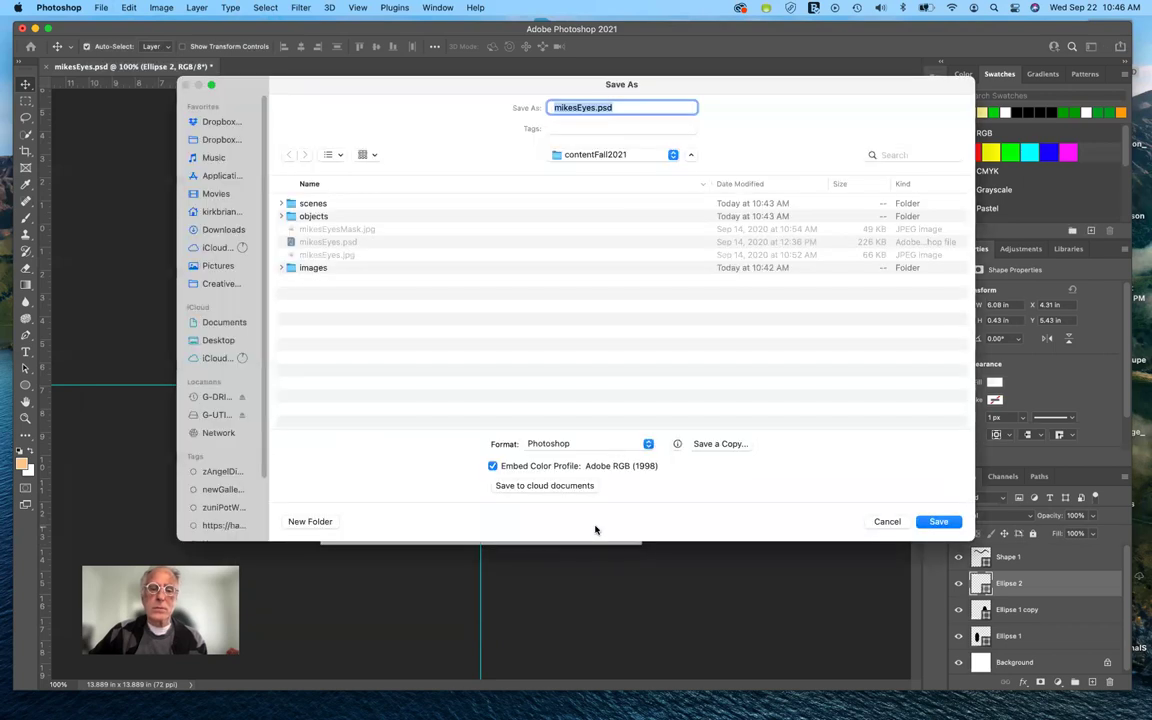
click(649, 445)
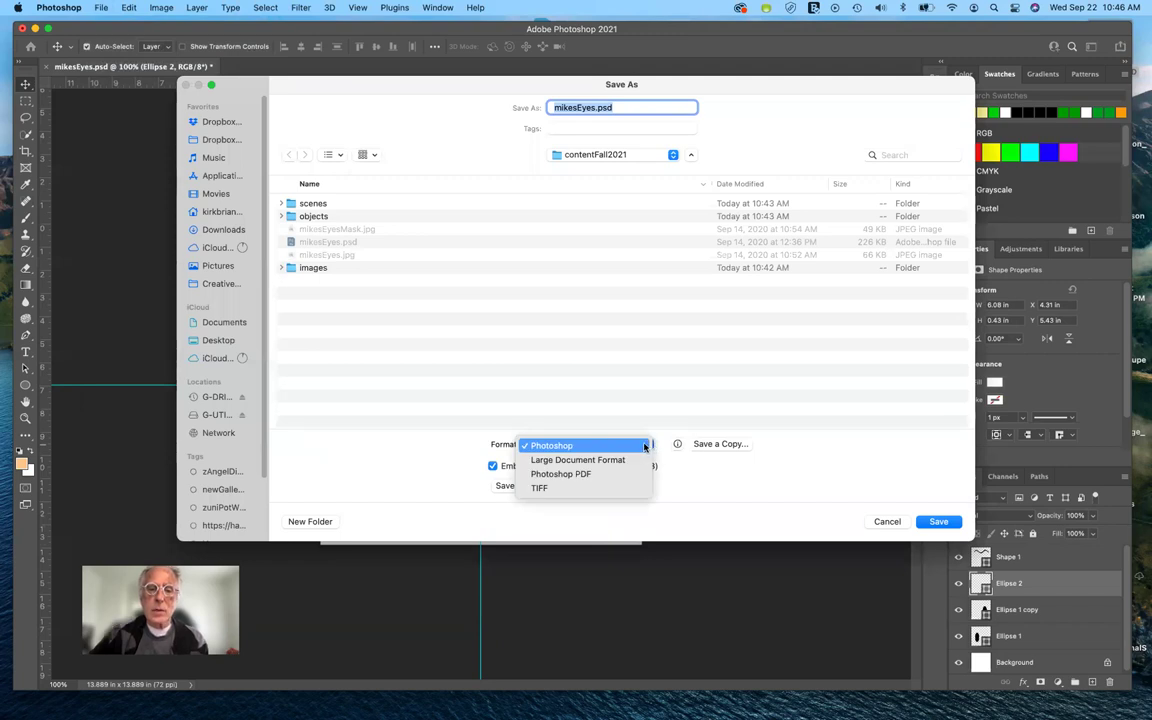
click(626, 395)
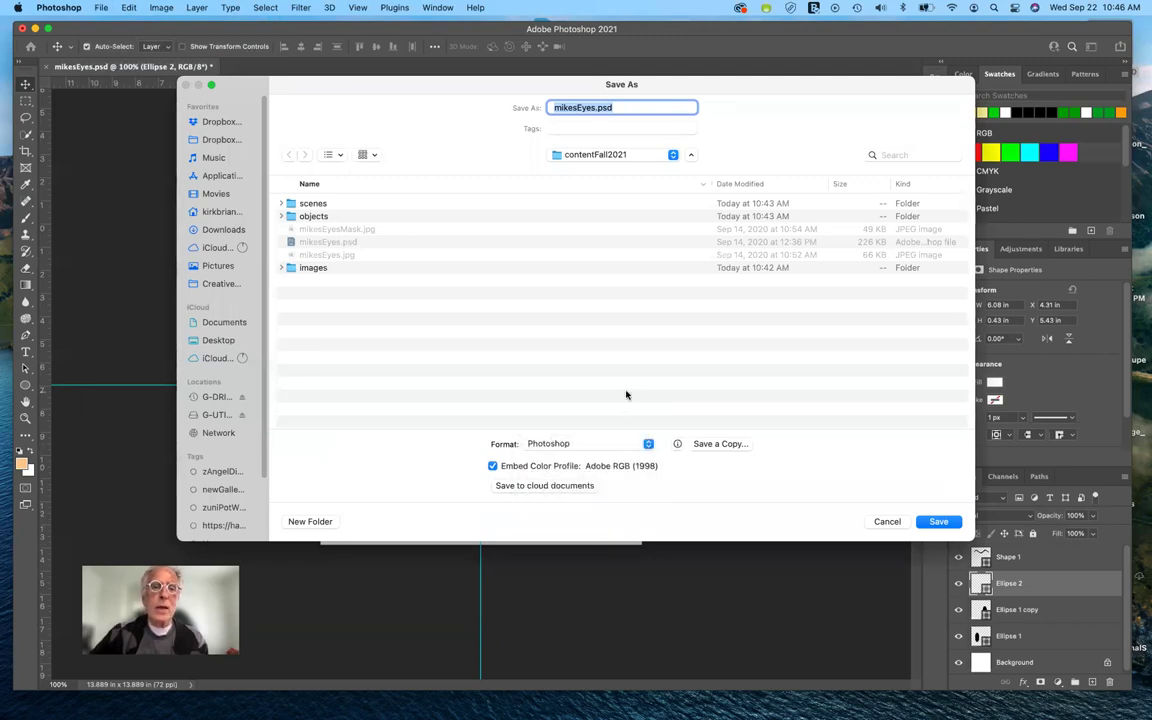
click(887, 522)
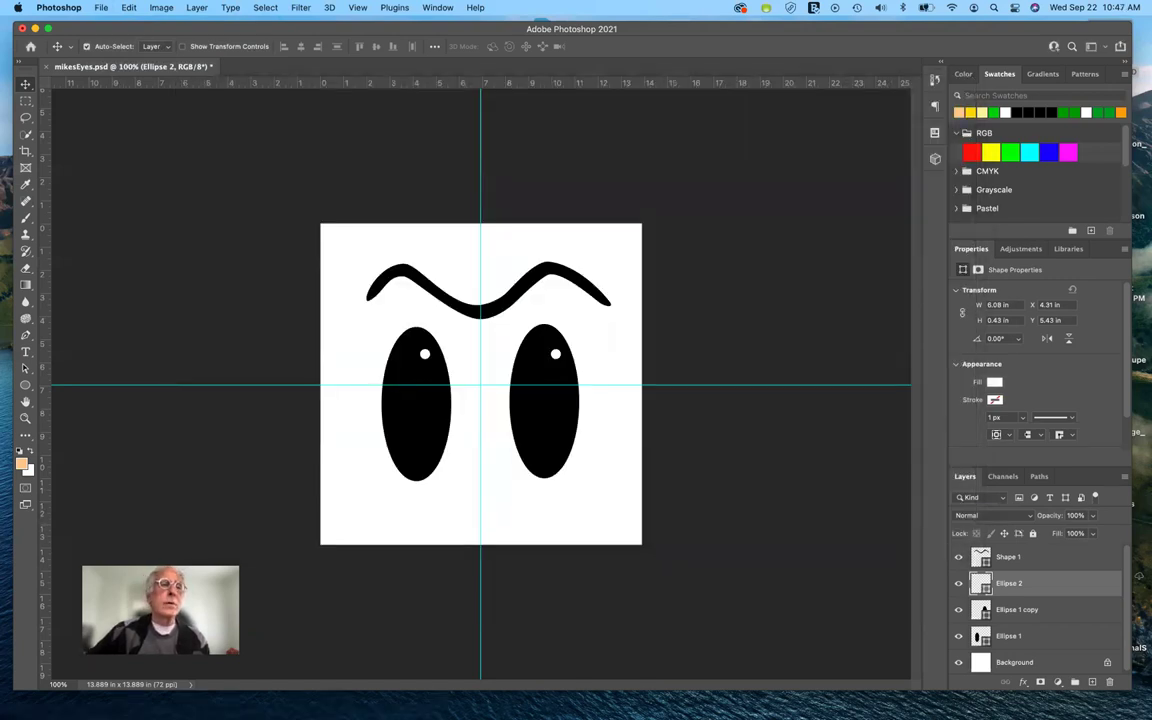
- Review the JPEG export settings for the eyes drawing in Save for Web (Legacy), and close the dialog
click(102, 8)
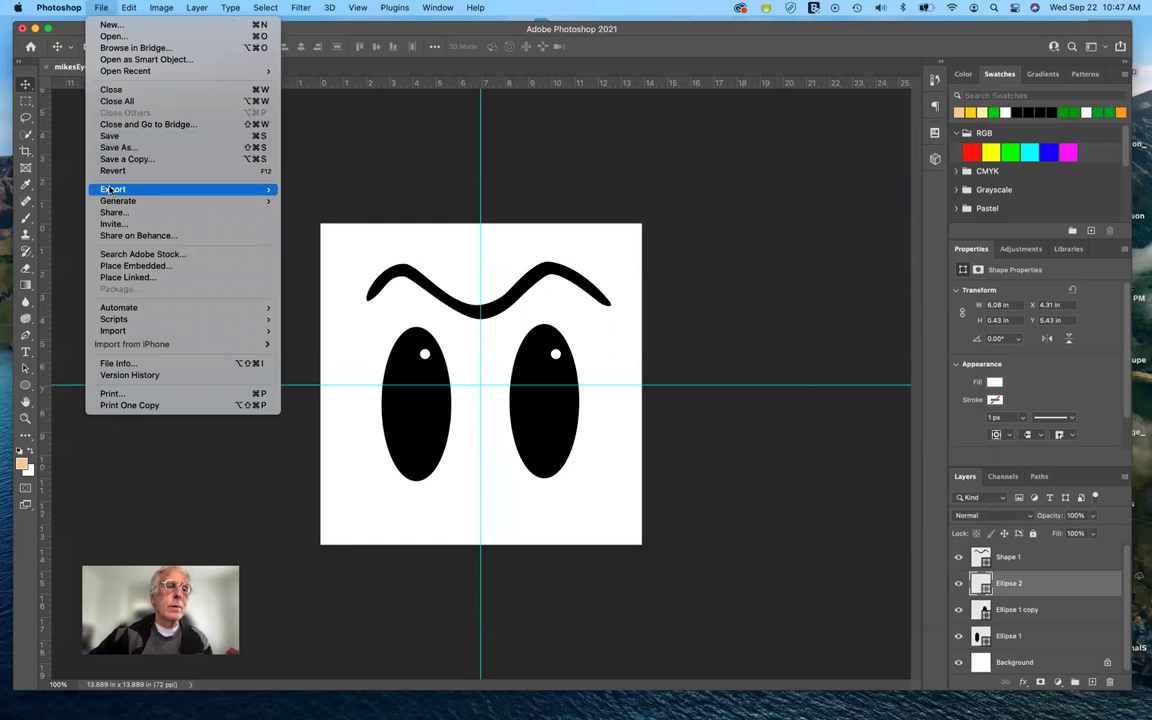
mouse_move(200, 189)
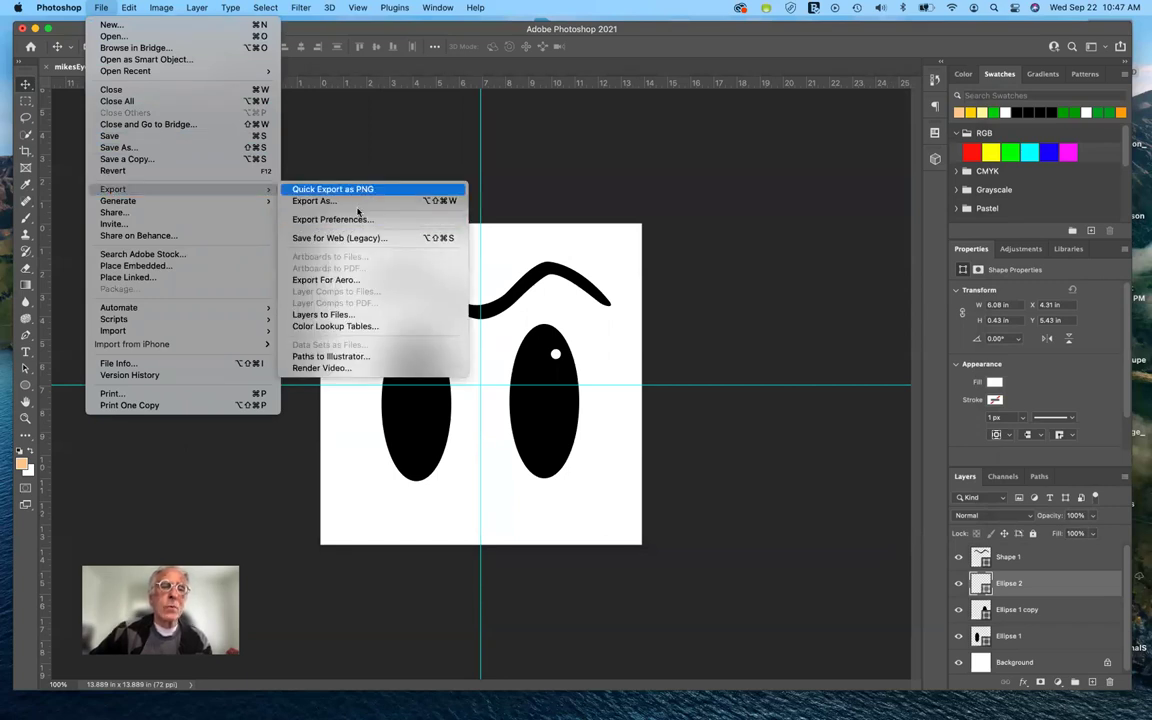
click(360, 238)
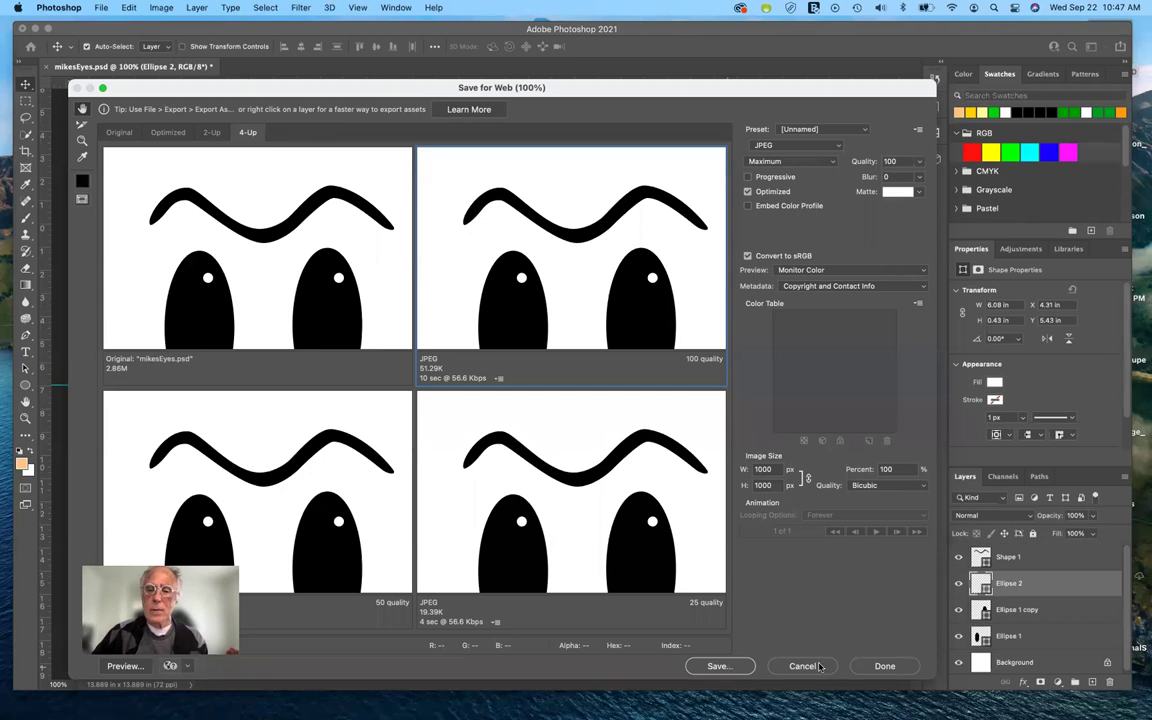
click(720, 666)
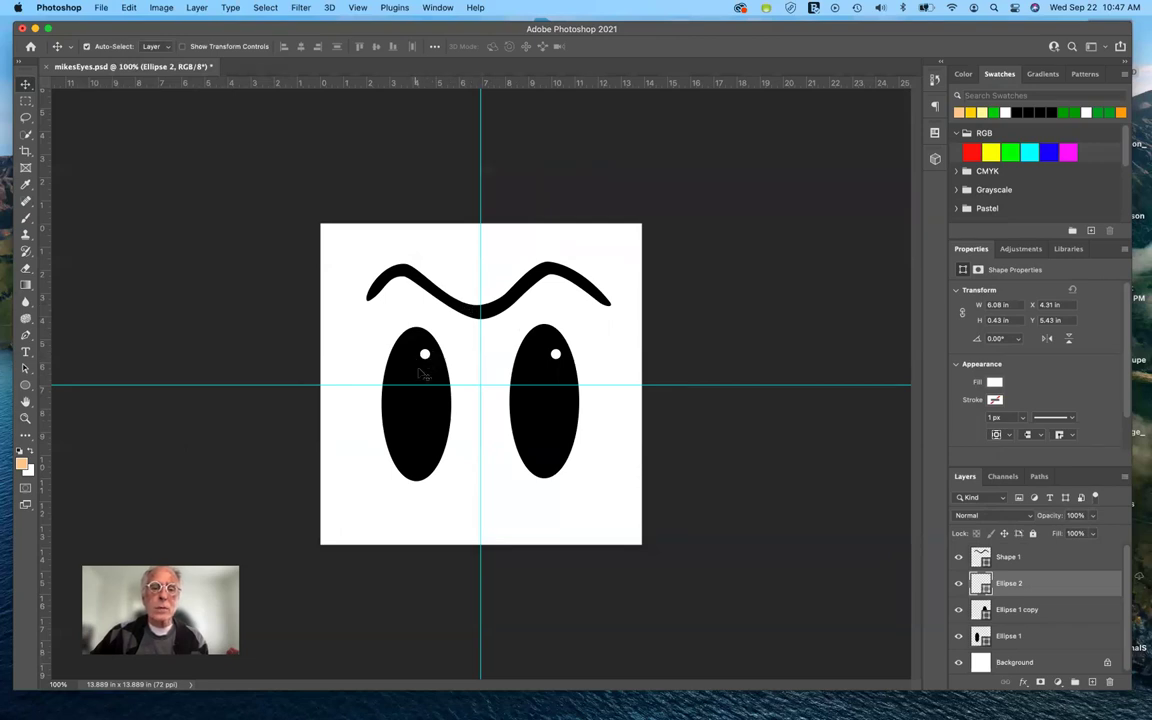
- Hide the Shape 1, Ellipse 2, Ellipse 1 copy and Ellipse 1 layers, and select Shape 1
click(960, 586)
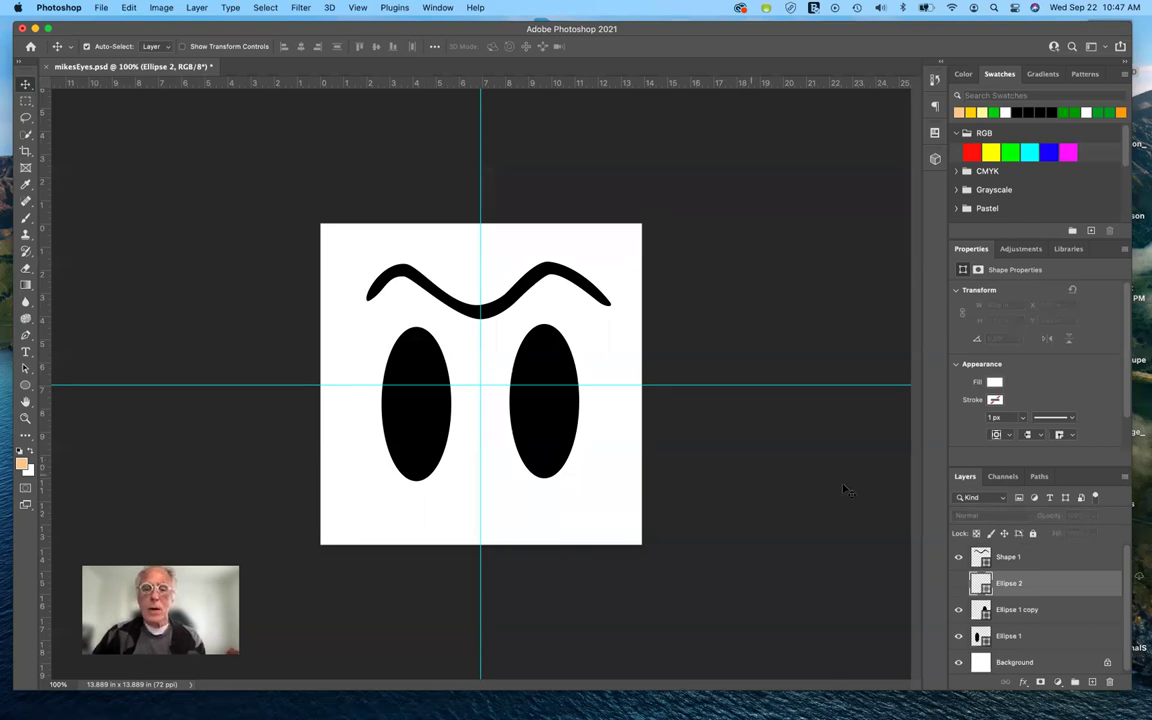
click(959, 565)
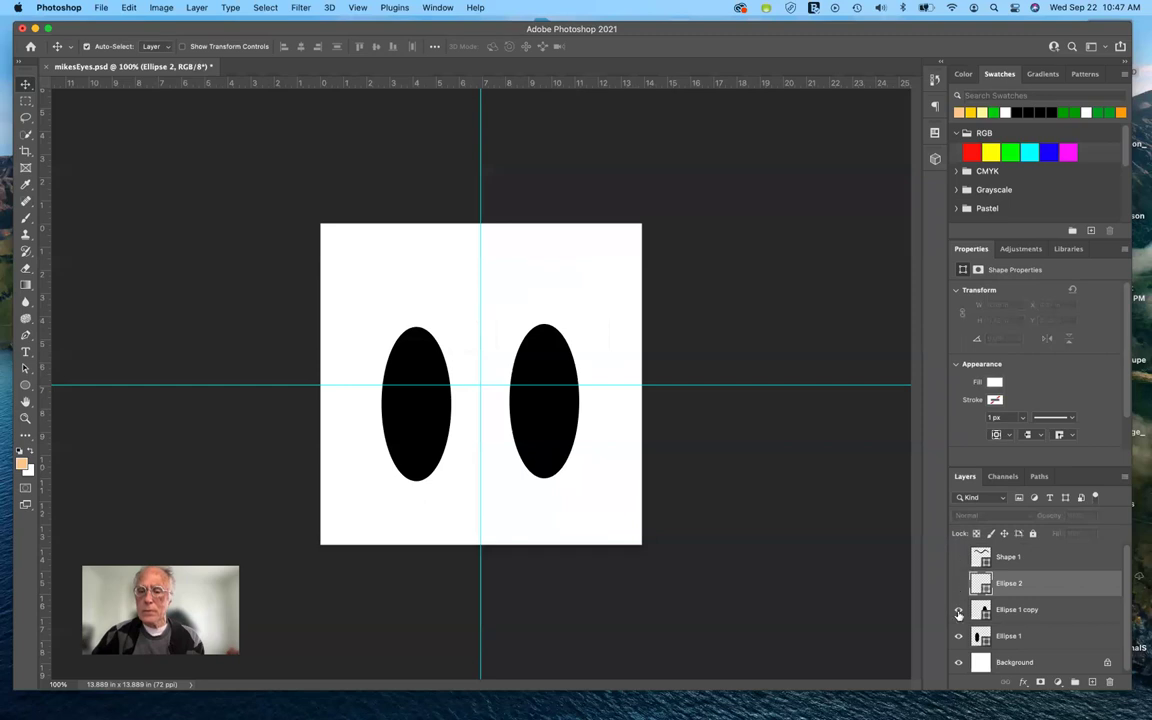
click(959, 610)
click(959, 636)
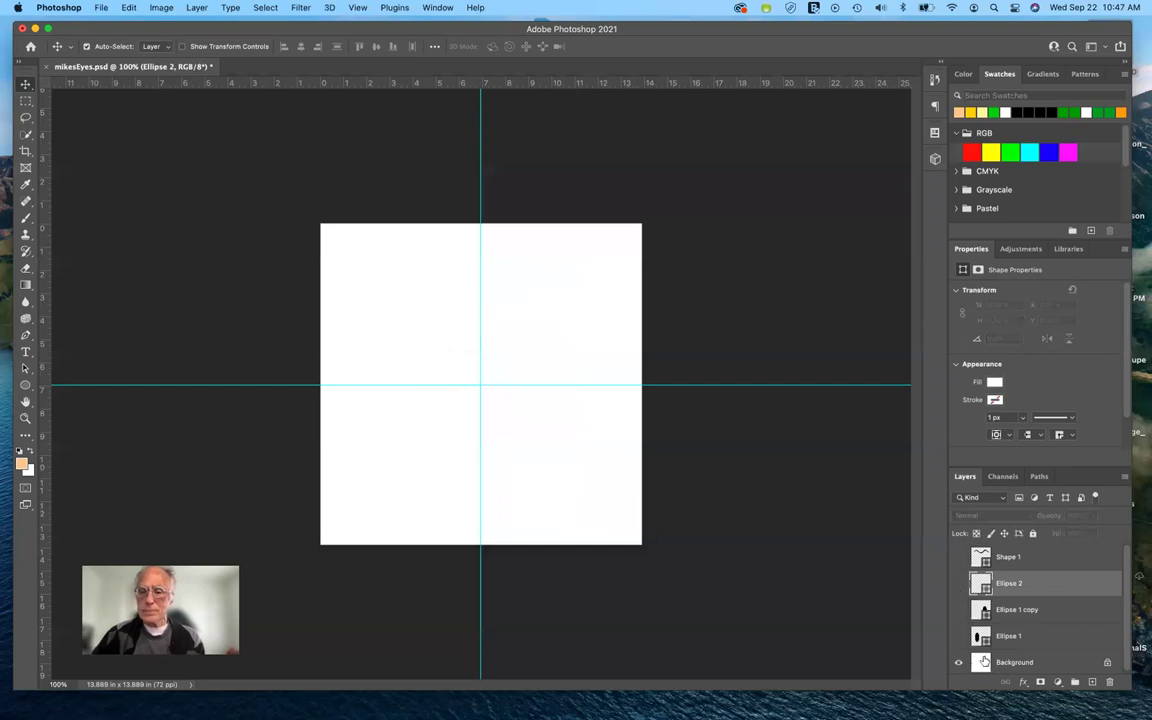
click(1031, 561)
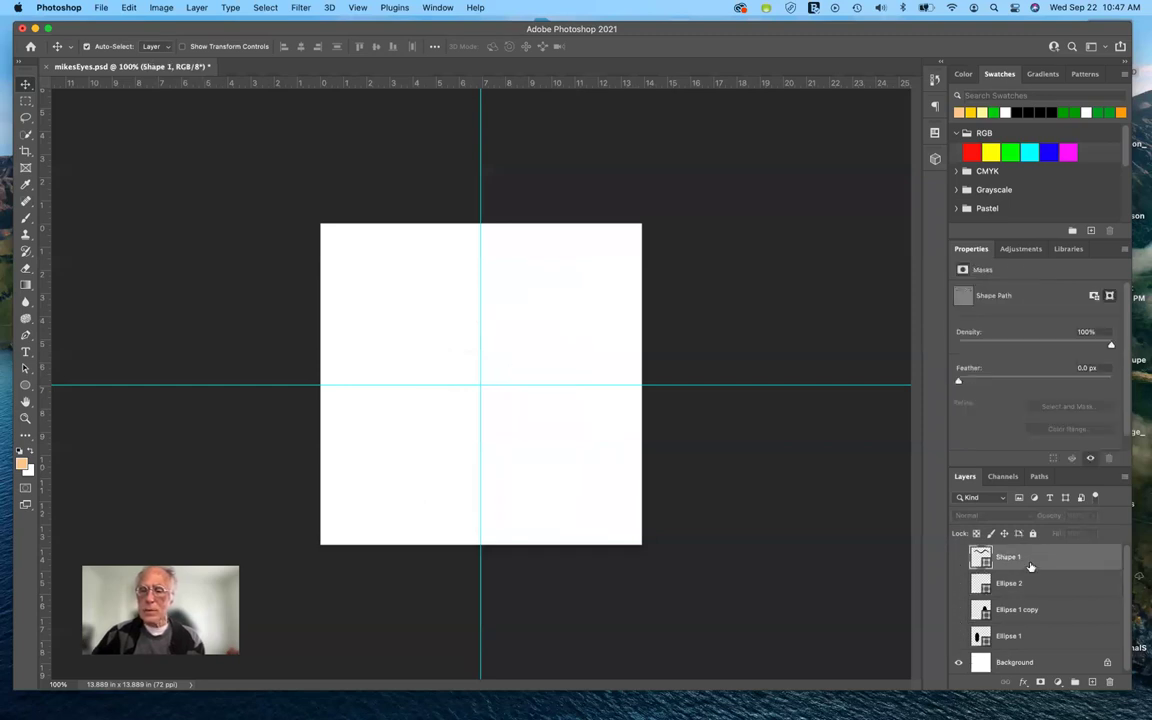
- Draw a tall black ellipse left of the vertical guide and widen it to about 200 px by 471 px
click(26, 386)
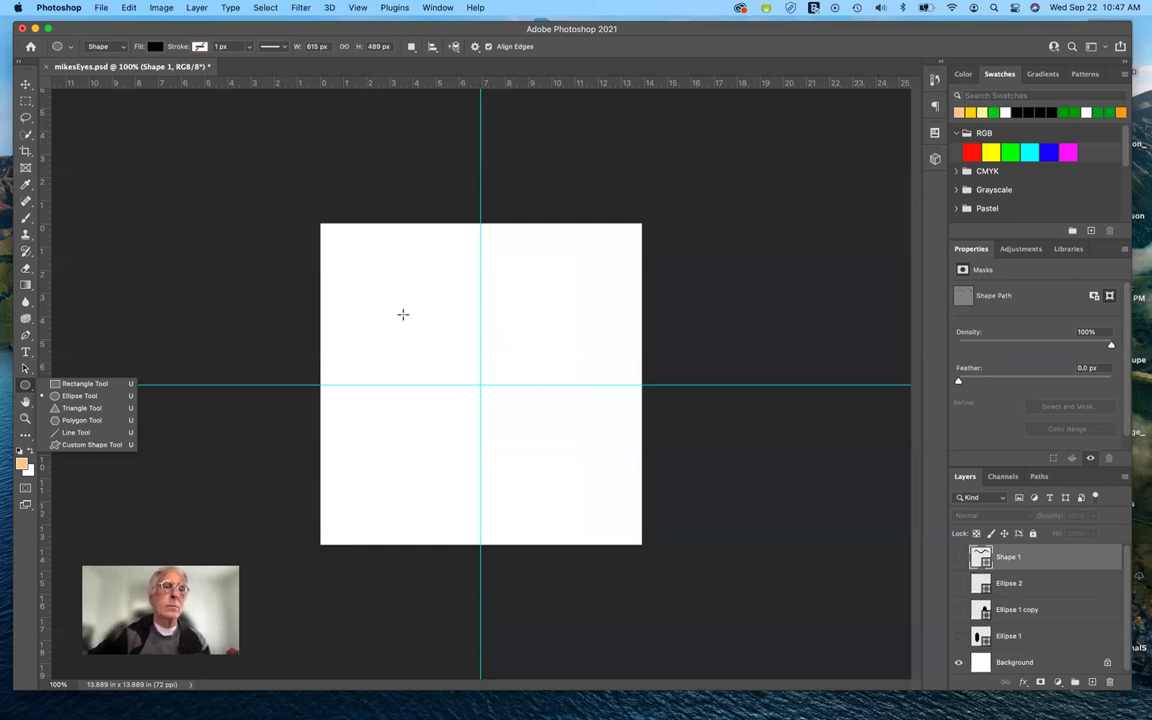
drag(405, 311, 464, 463)
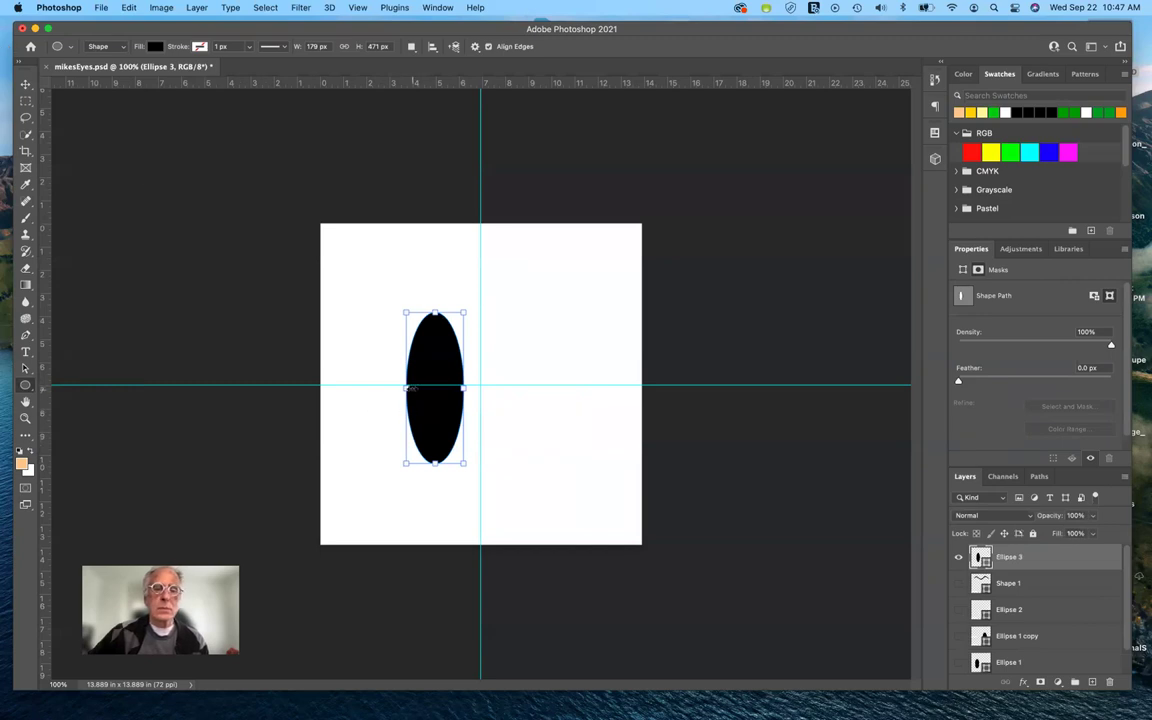
drag(403, 387, 398, 387)
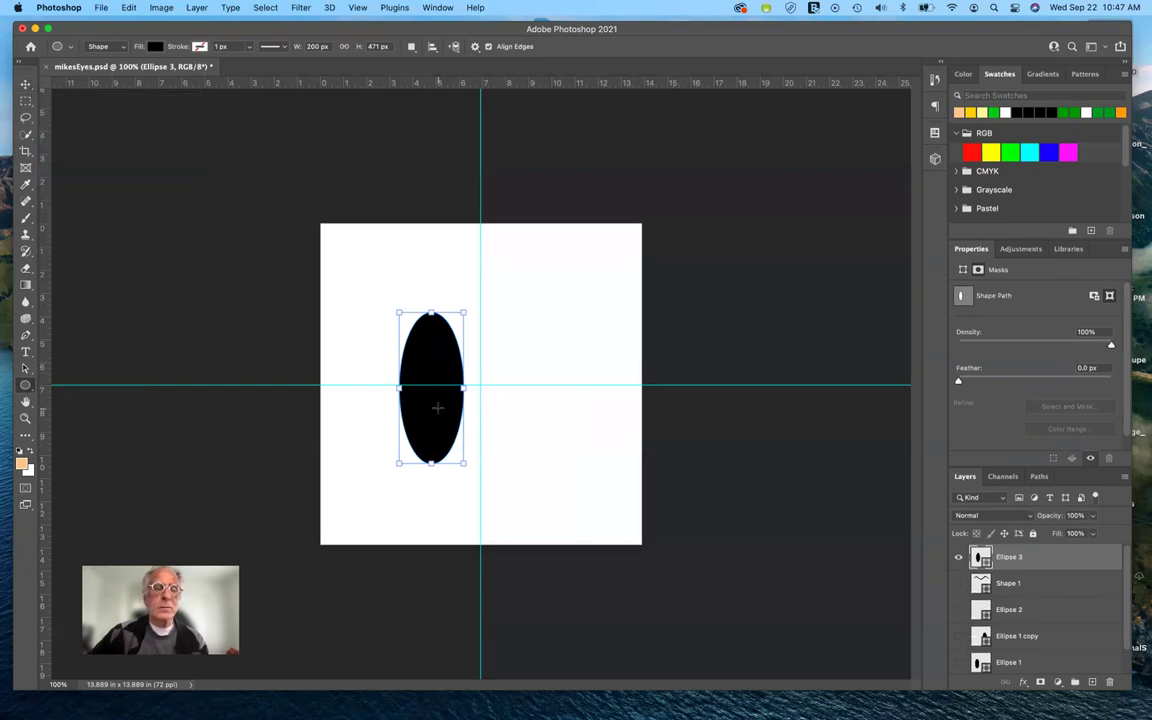
- Centre the black ellipse vertically on the horizontal guide, duplicate it, and place the copy right of the vertical guide at about X 7.74 in
click(25, 85)
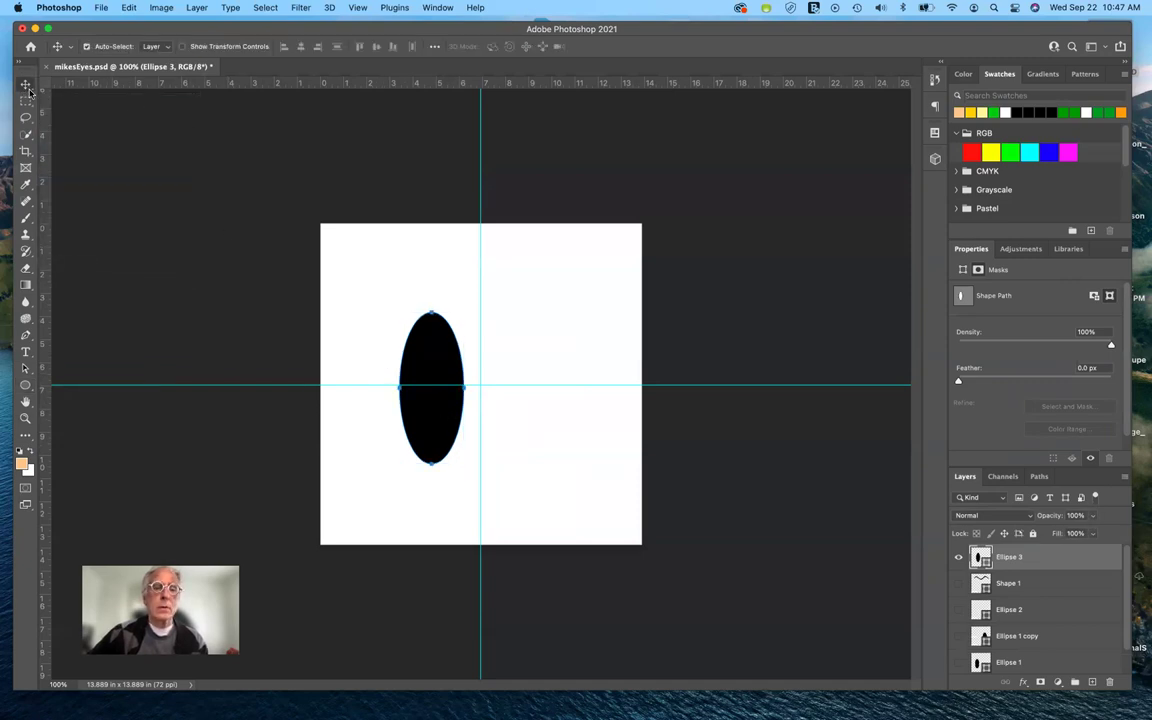
mouse_move(444, 420)
mouse_down()
mouse_move(386, 410)
mouse_move(450, 412)
mouse_move(440, 413)
mouse_up()
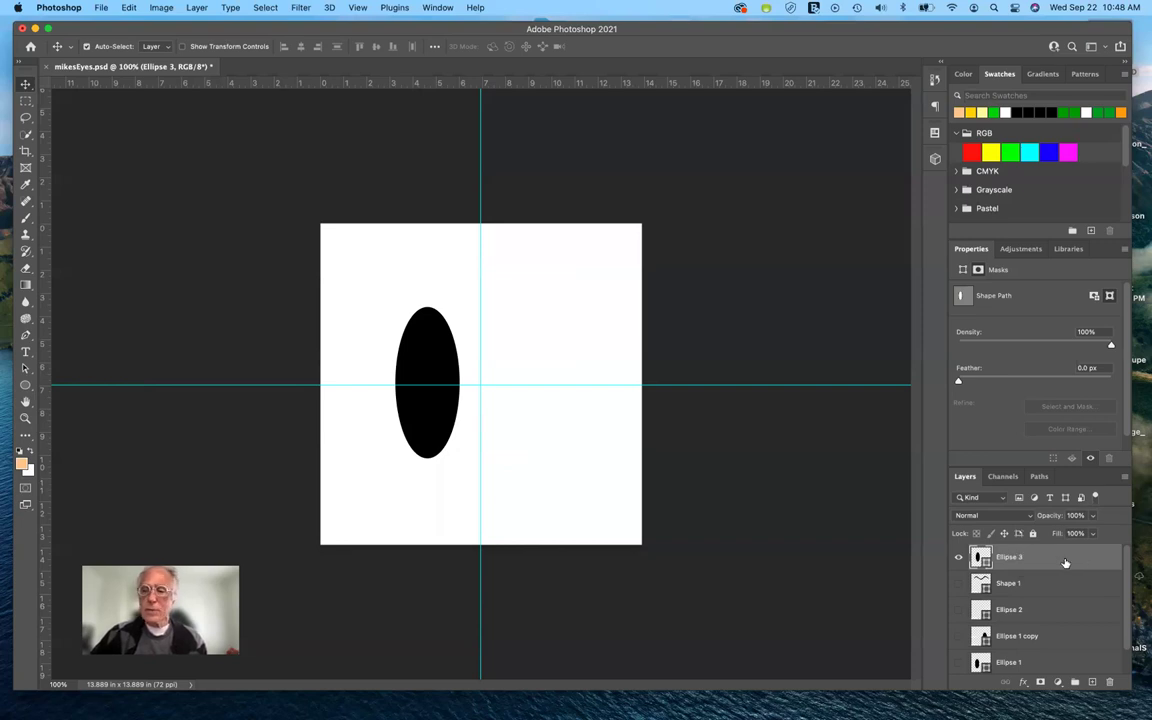
drag(1064, 561, 1091, 681)
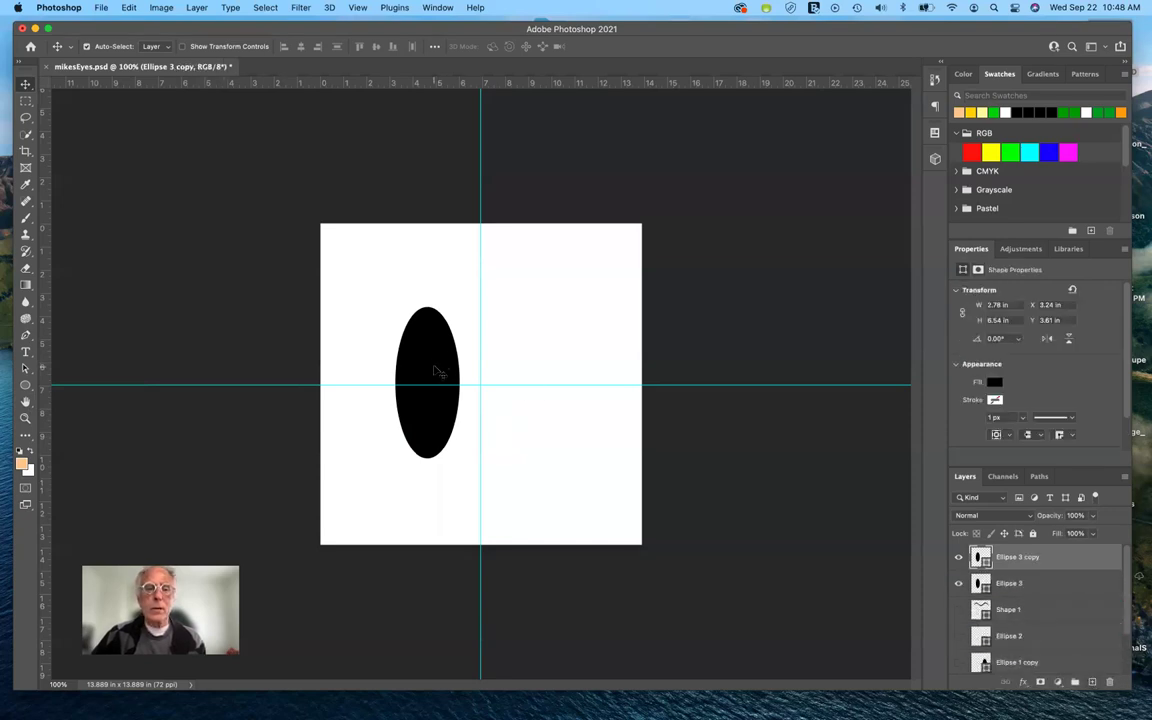
mouse_move(542, 387)
mouse_down()
mouse_move(548, 362)
mouse_move(456, 372)
mouse_move(548, 381)
mouse_move(538, 381)
mouse_up()
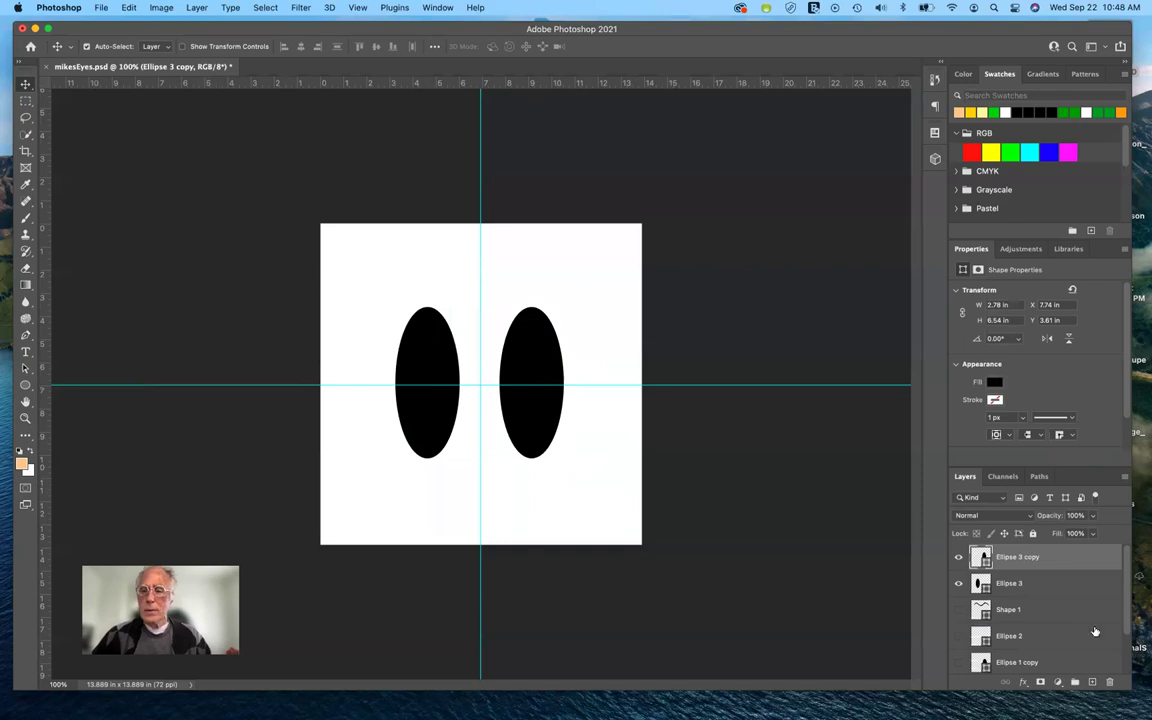
- Move the two eye ellipses slightly apart, the left one to about X 3.08 in and the right one to about X 7.9 in
click(450, 412)
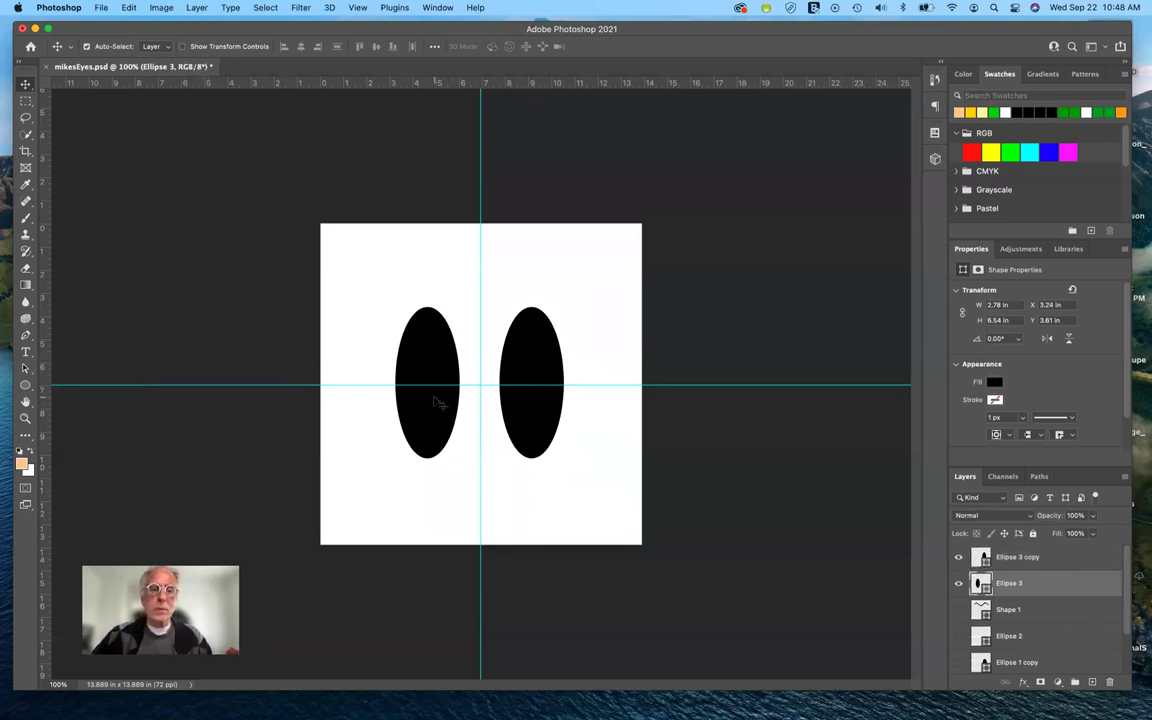
drag(432, 400, 428, 401)
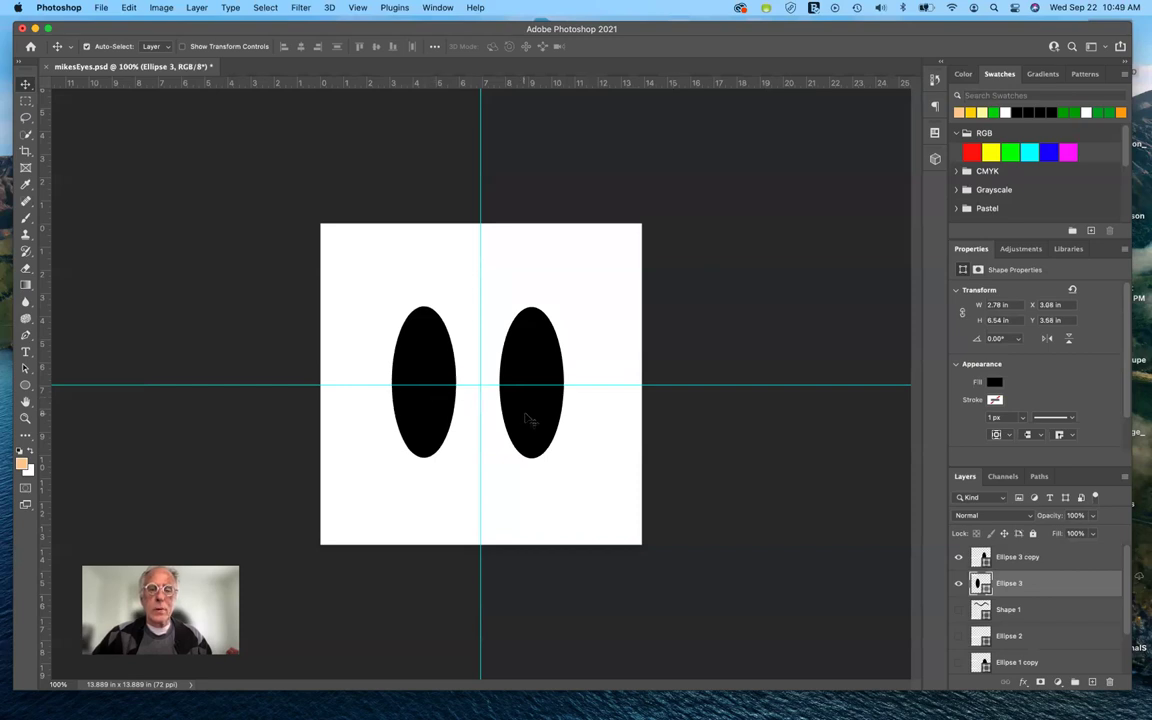
click(1020, 556)
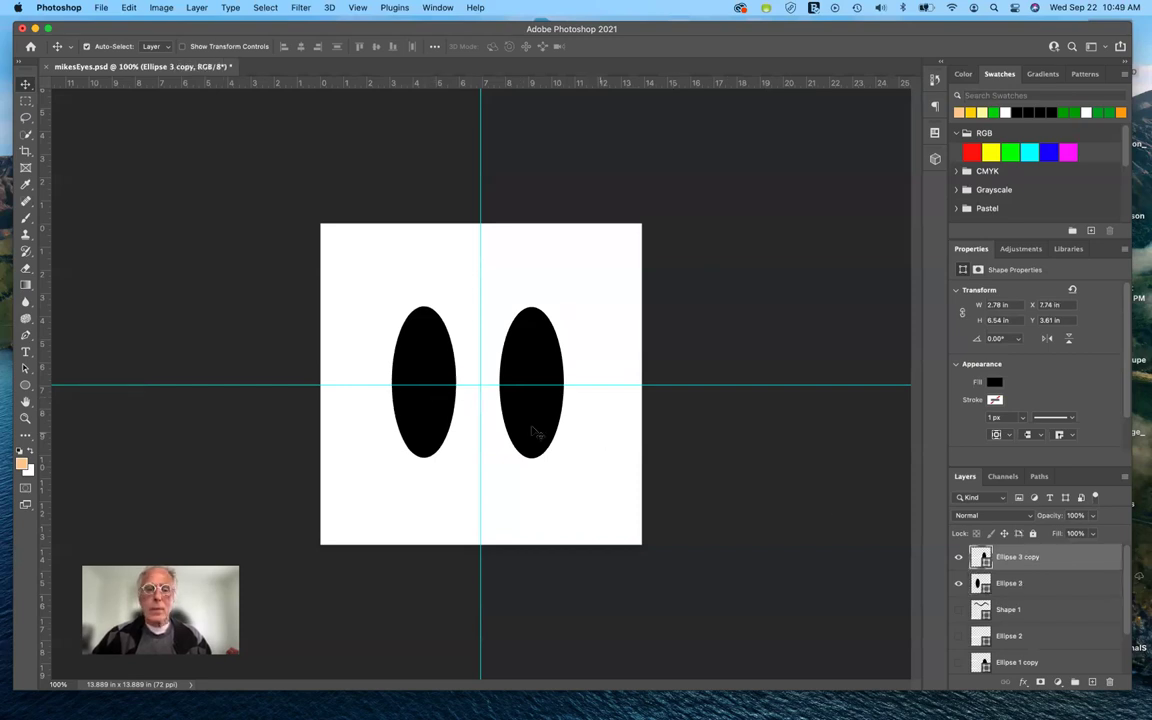
drag(510, 390, 514, 391)
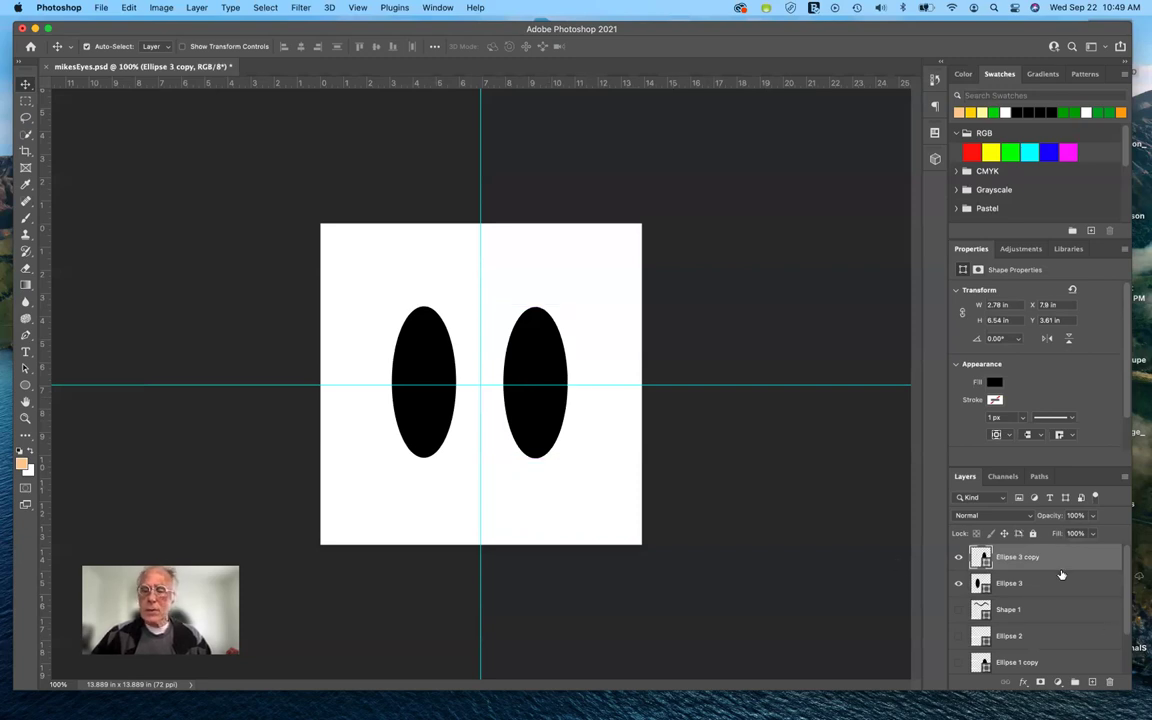
click(25, 387)
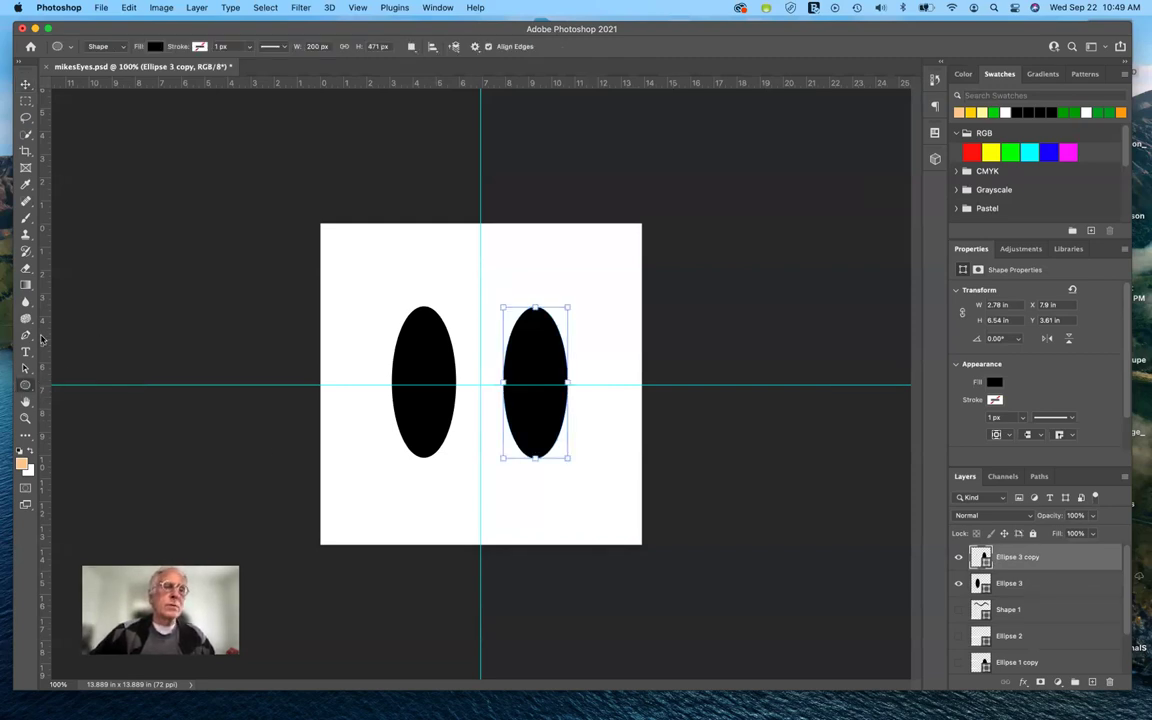
click(155, 47)
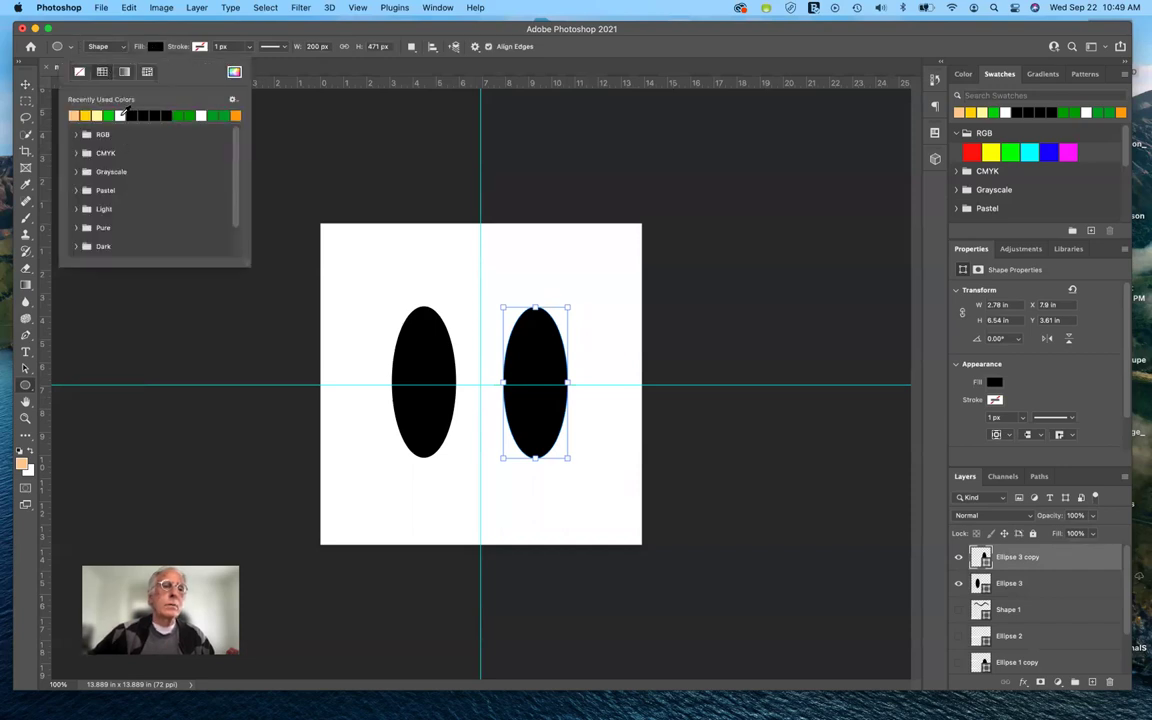
click(121, 115)
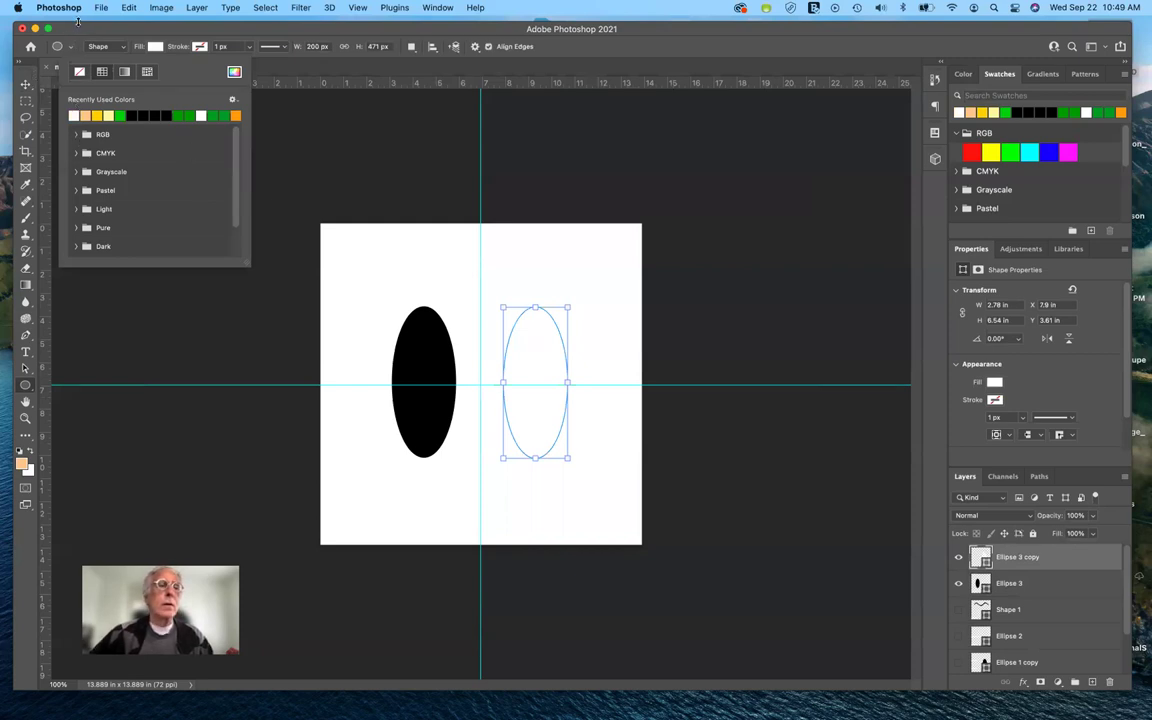
click(78, 20)
key(super+z)
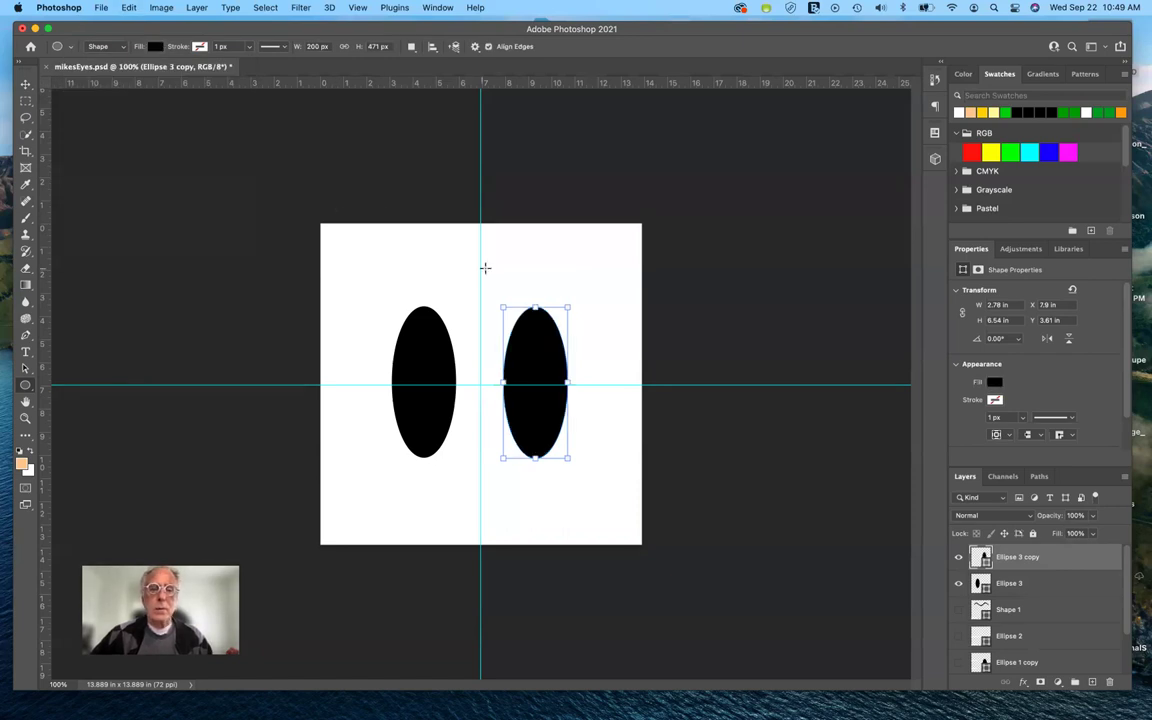
- Add a new empty layer above the Ellipse 3 copy layer
click(1072, 590)
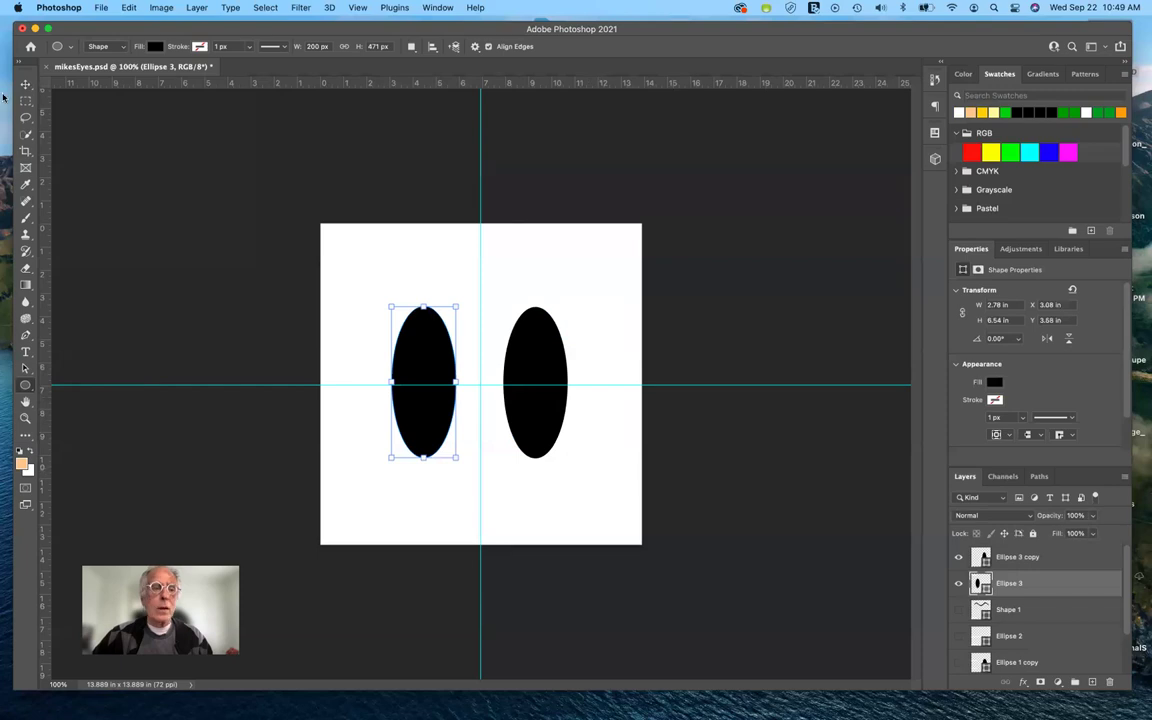
click(26, 84)
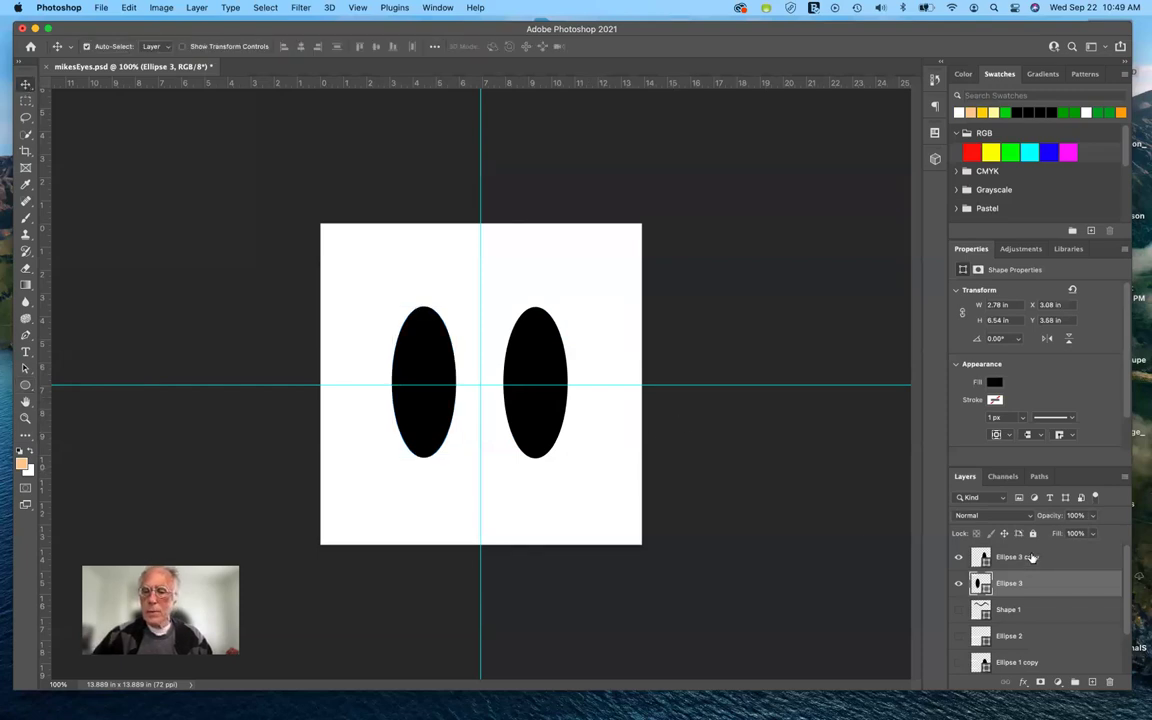
click(1032, 558)
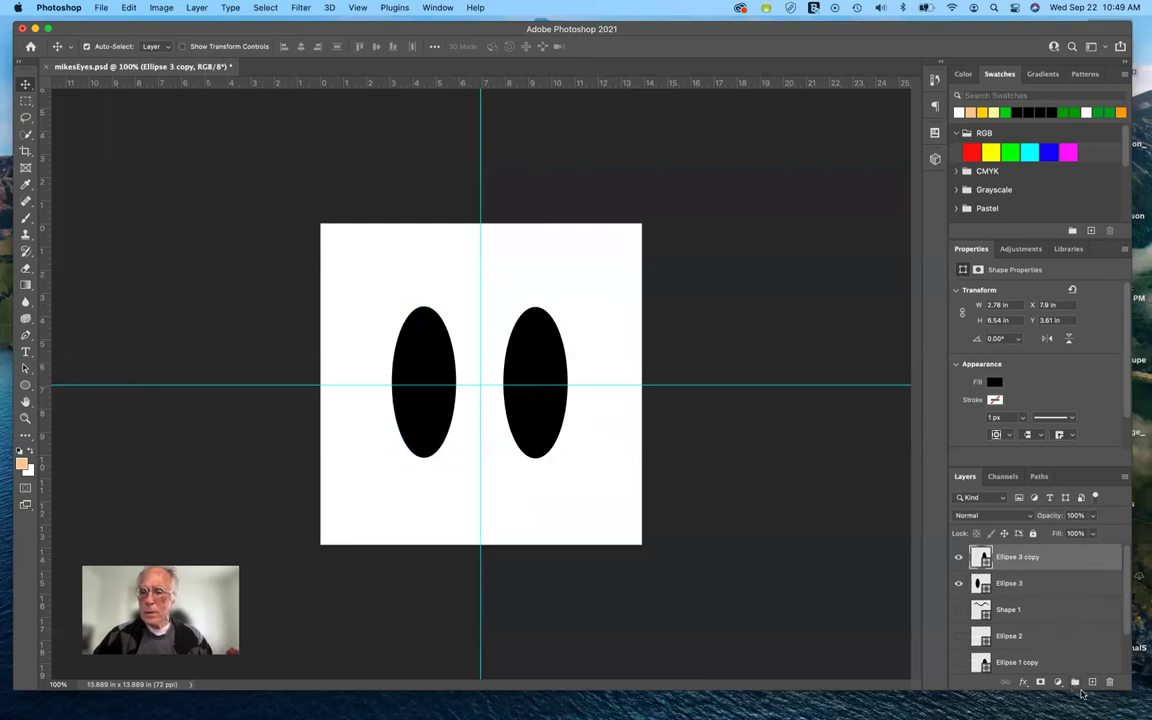
click(1093, 682)
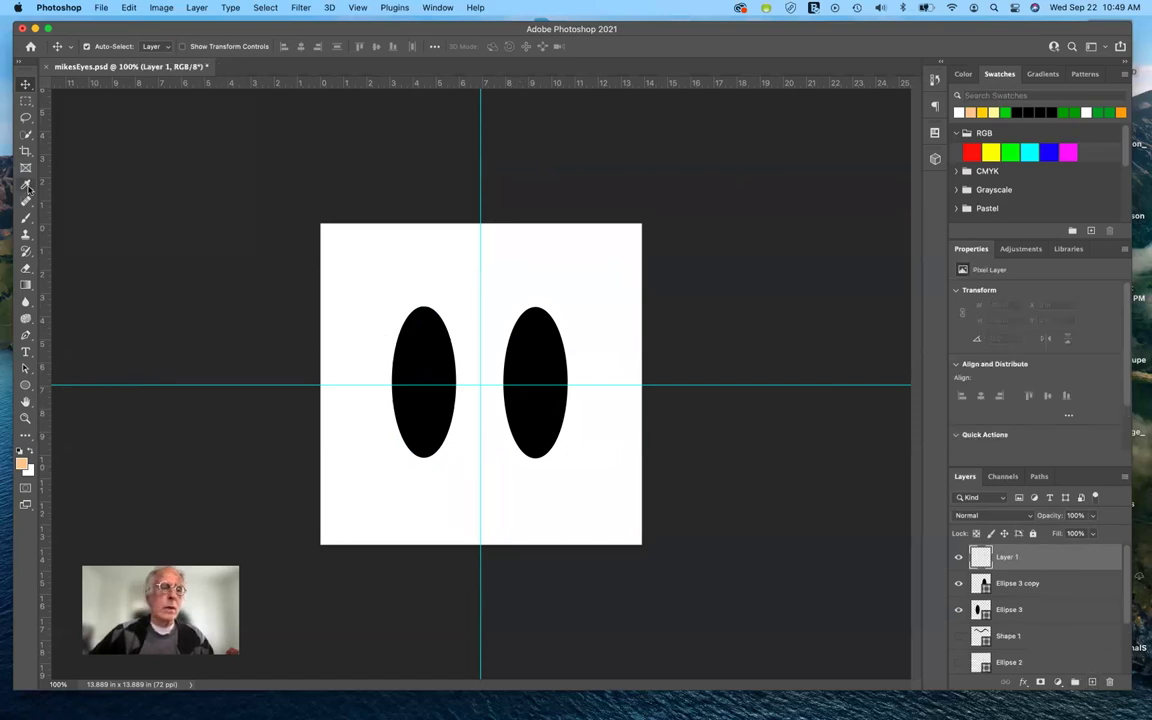
- Draw a white circle of about 36 px in the upper part of the left eye as a highlight, and nudge it upward
click(26, 385)
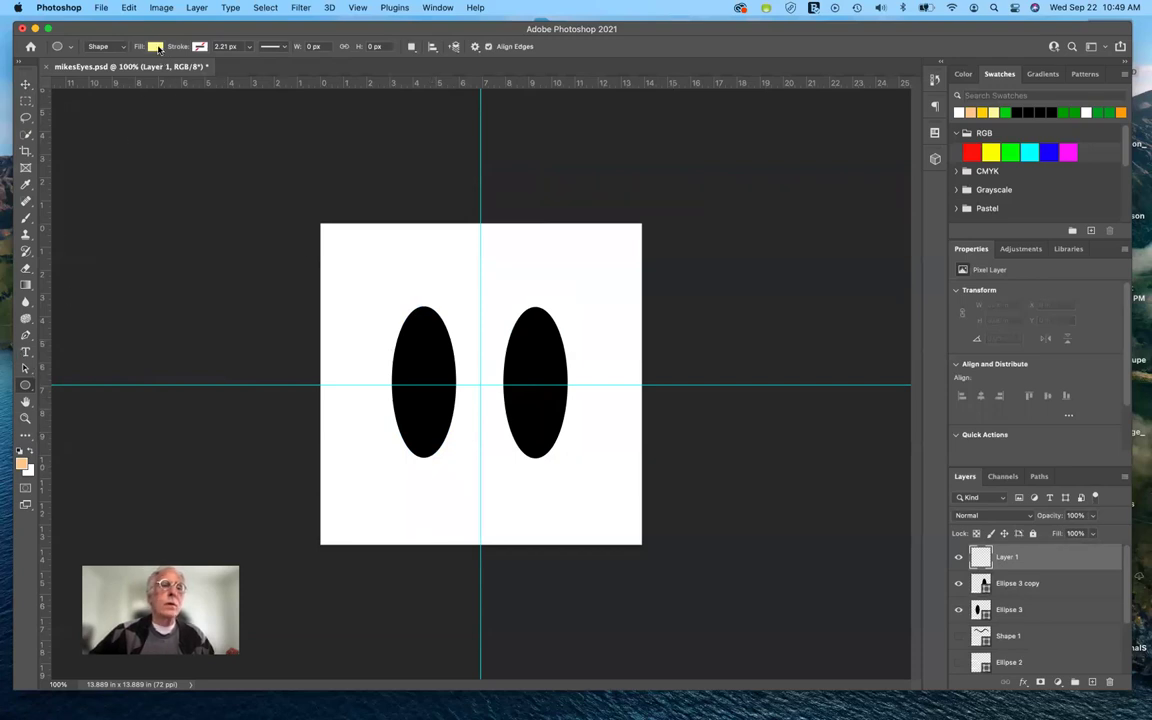
click(155, 47)
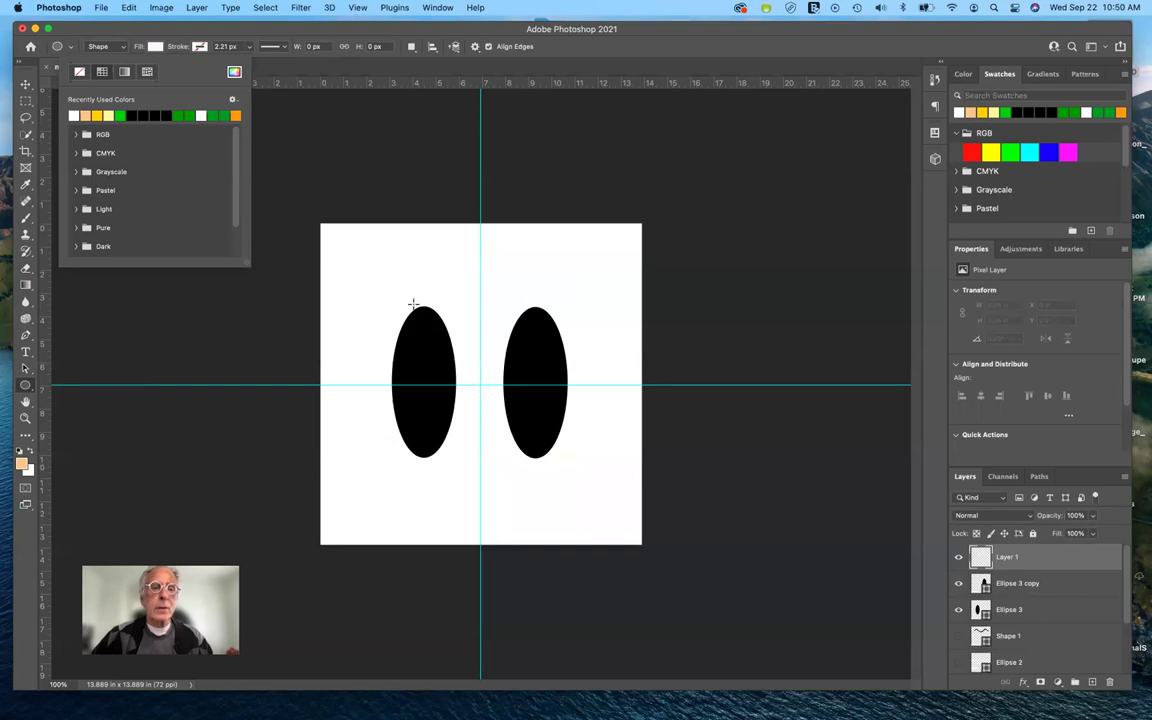
click(274, 77)
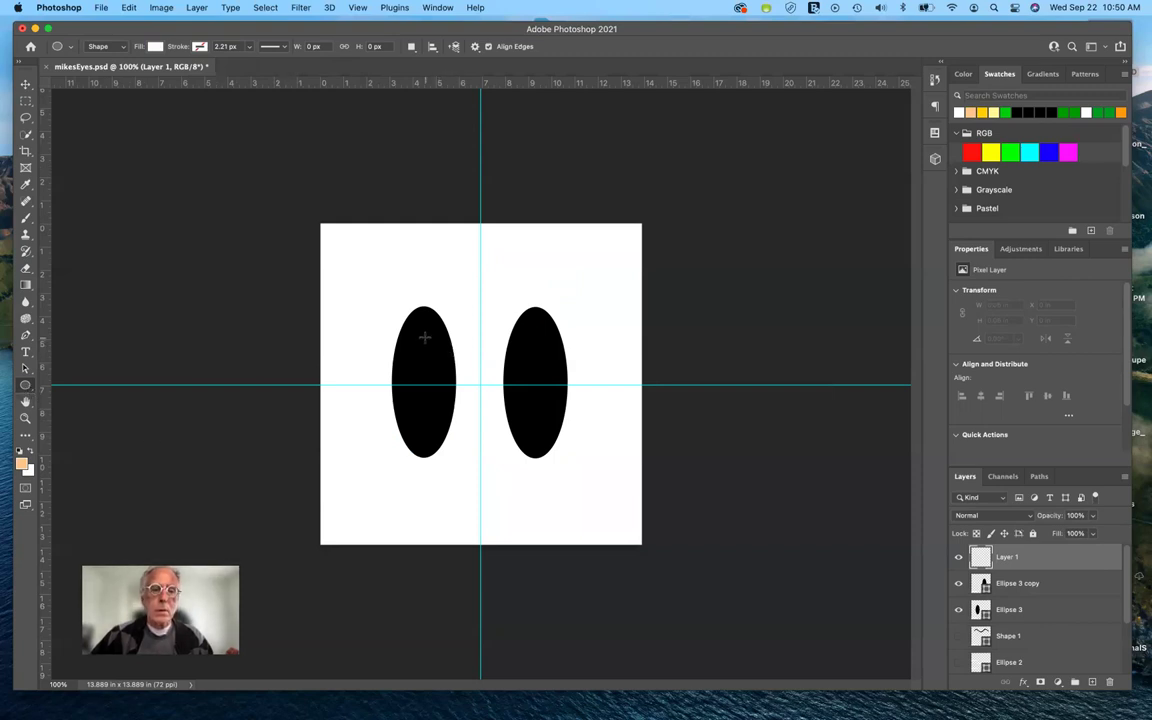
shift+drag(426, 337, 436, 348)
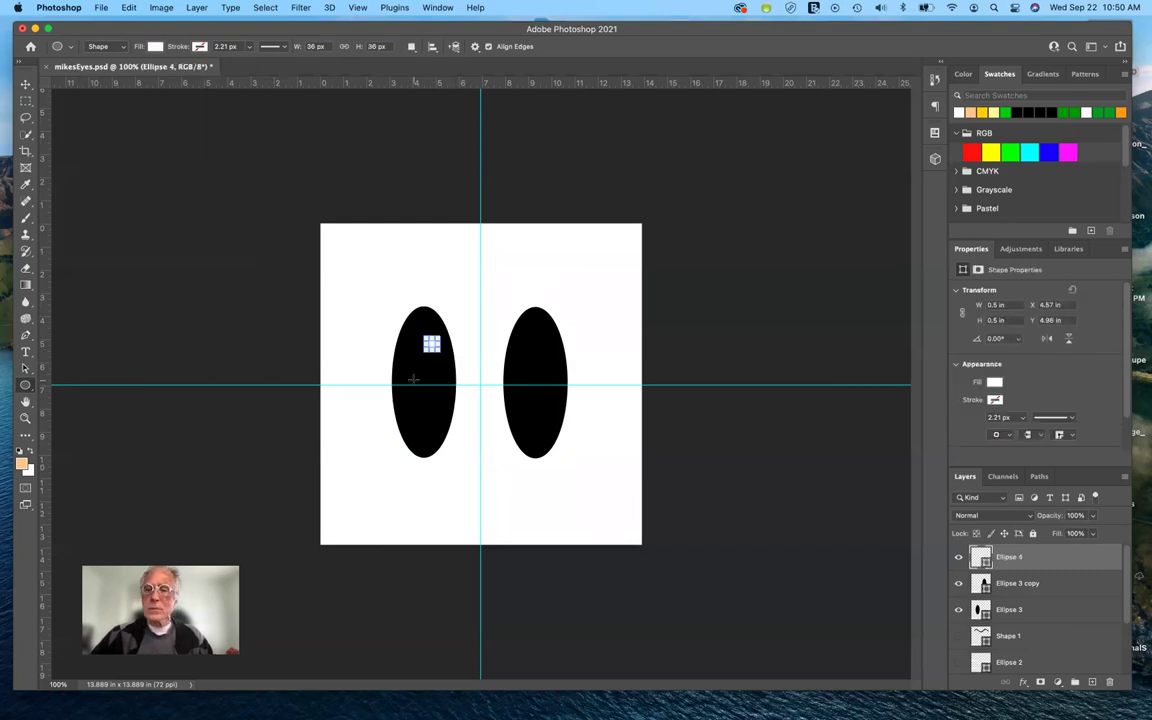
click(27, 84)
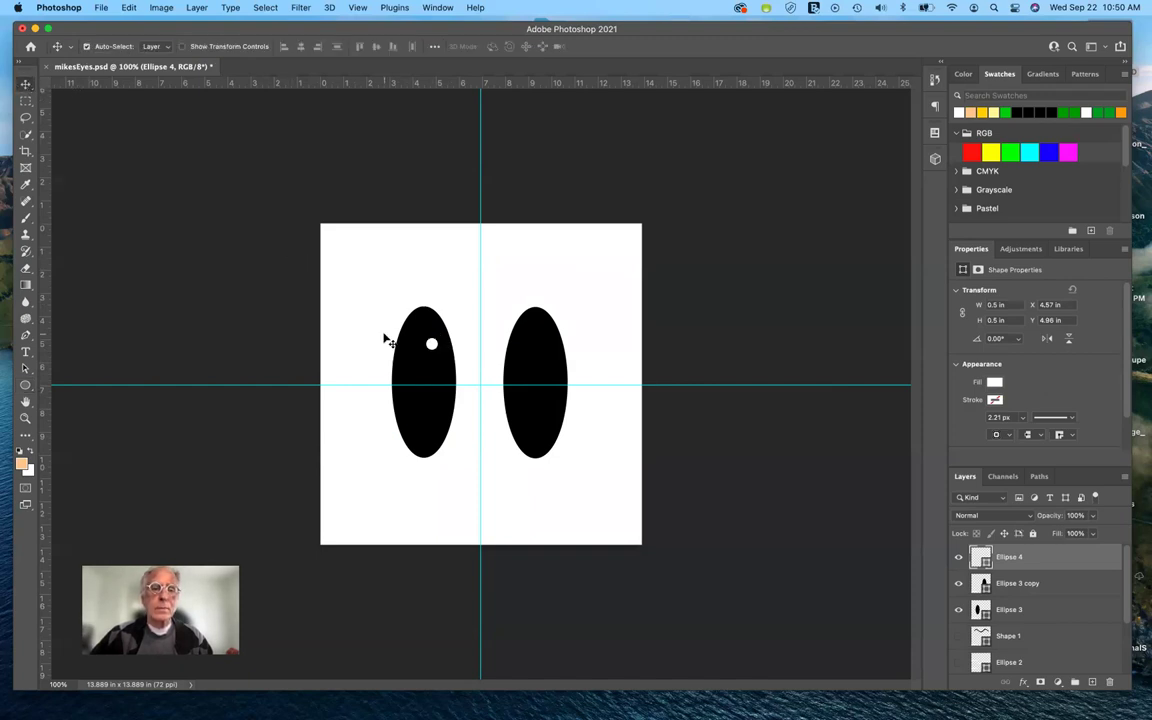
mouse_move(431, 344)
mouse_down()
mouse_move(432, 328)
mouse_move(430, 339)
mouse_up()
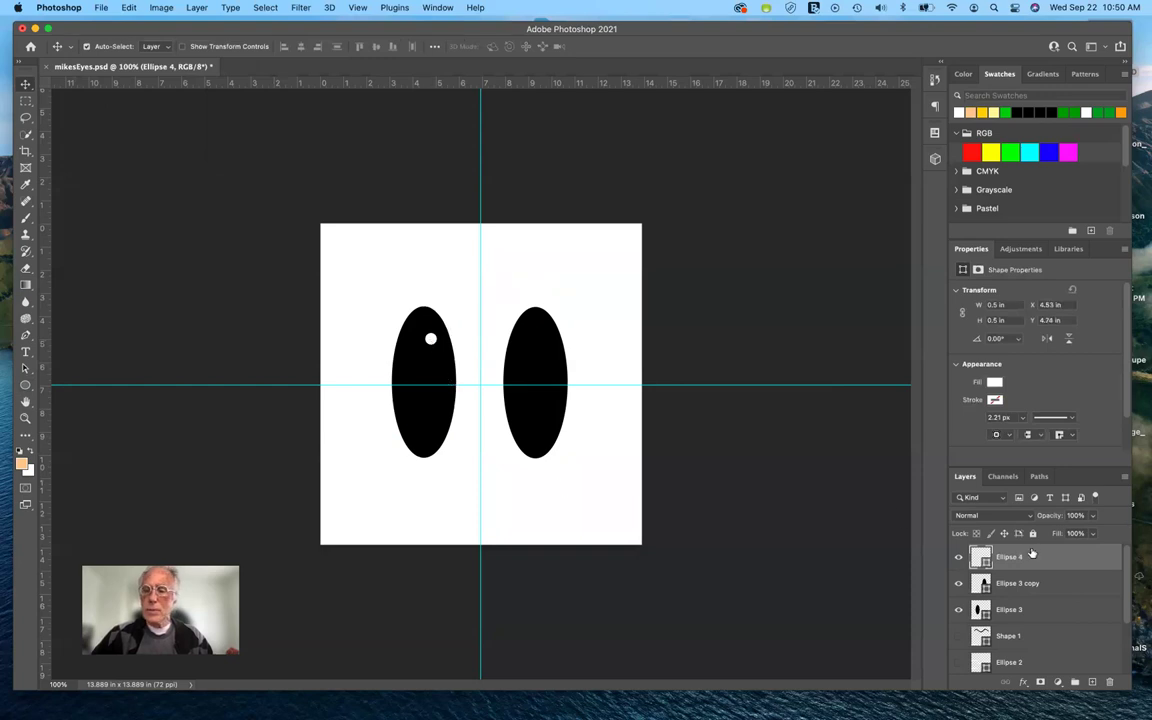
- Duplicate the white highlight circle and place the copy at the same height in the right eye, at about X 9.42 in
drag(1040, 559, 885, 597)
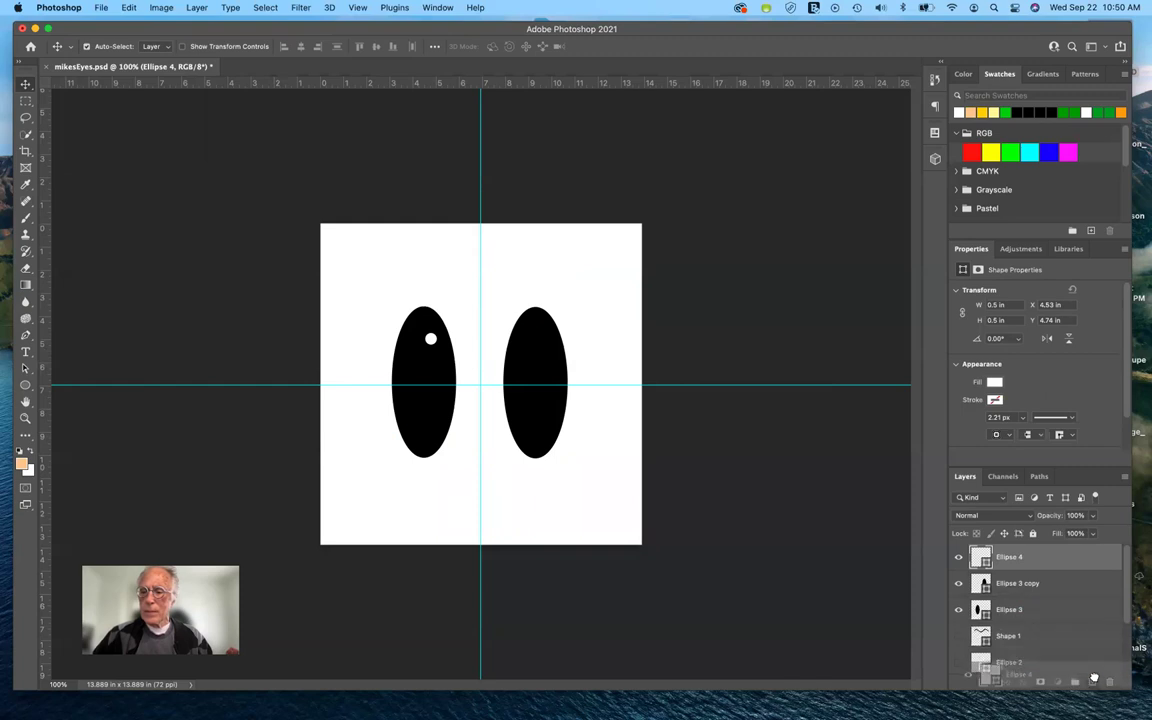
key(super+j)
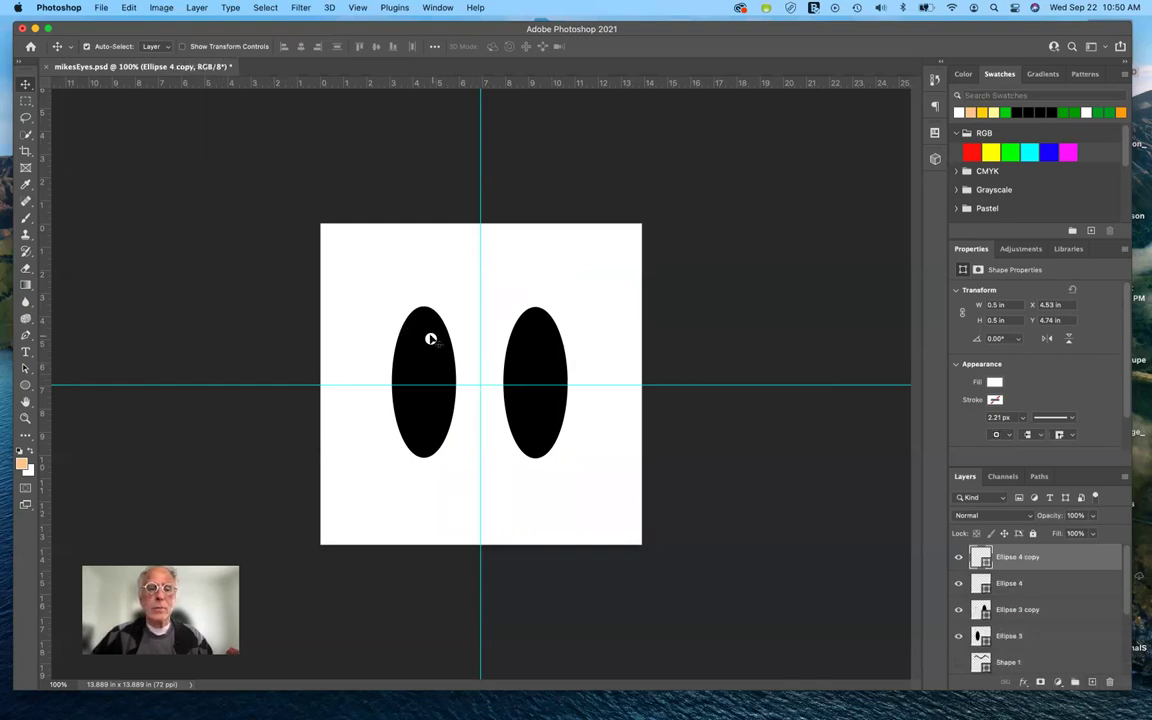
drag(430, 340, 545, 349)
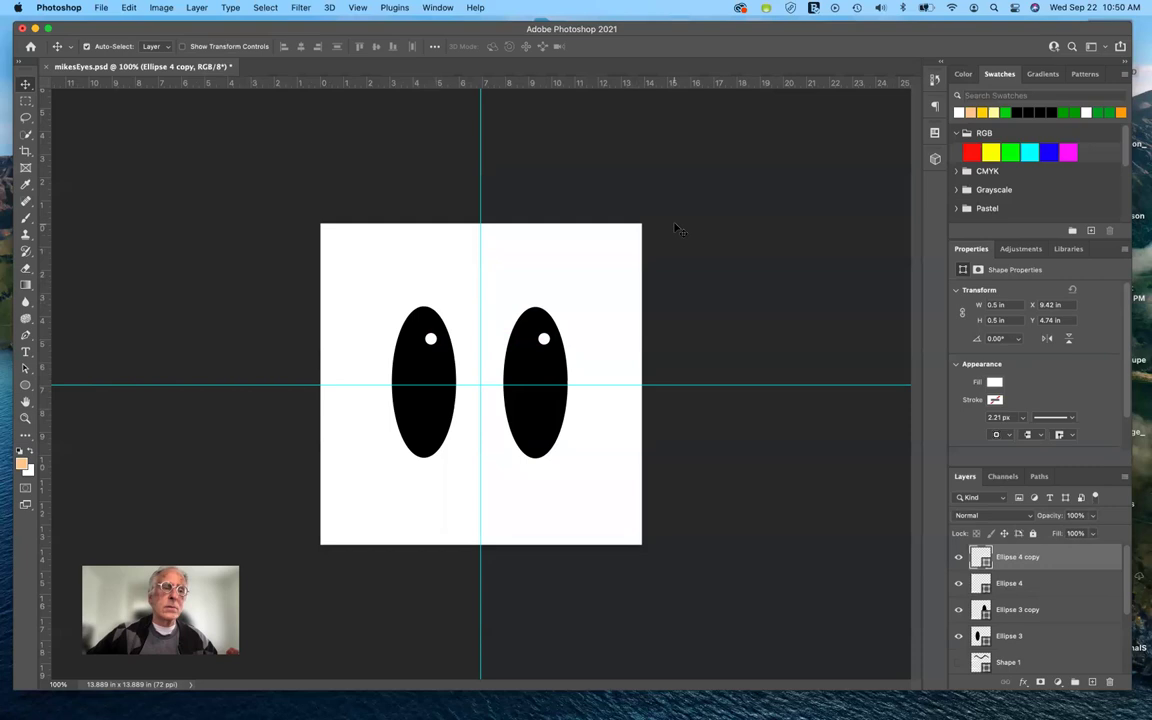
- Draw a closed curved eyebrow path with the Pen tool above both eyes, arched over the left eye, dipping at the guide and rising right
click(26, 335)
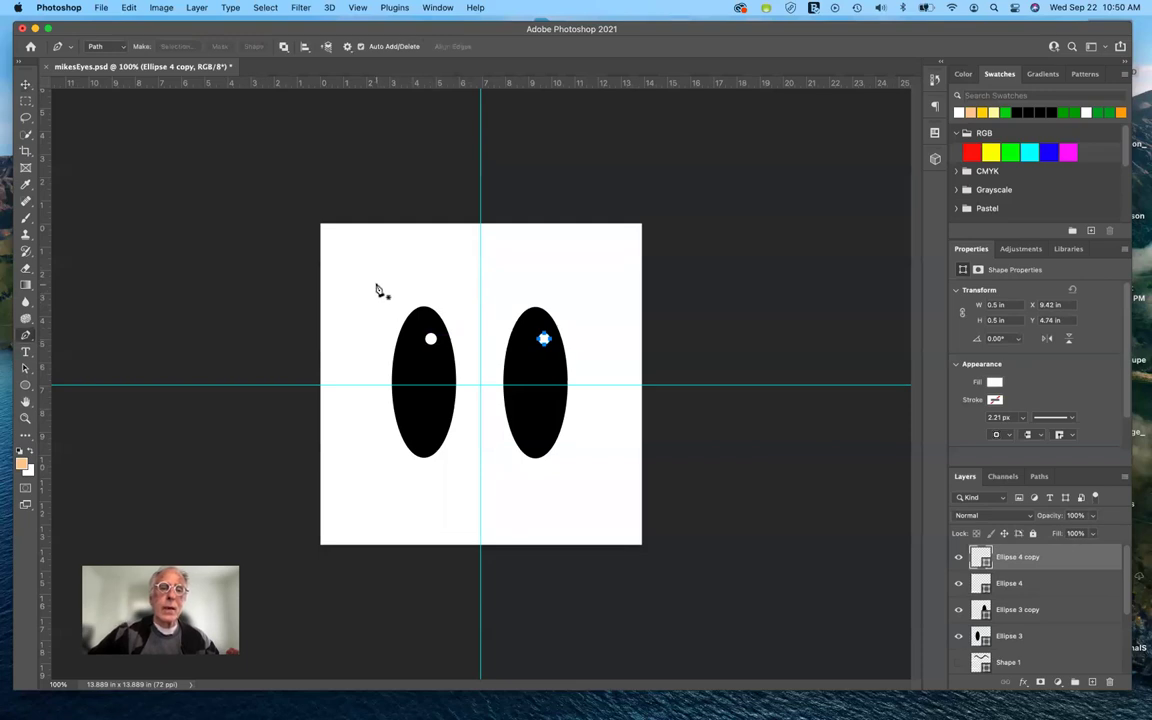
drag(374, 288, 488, 294)
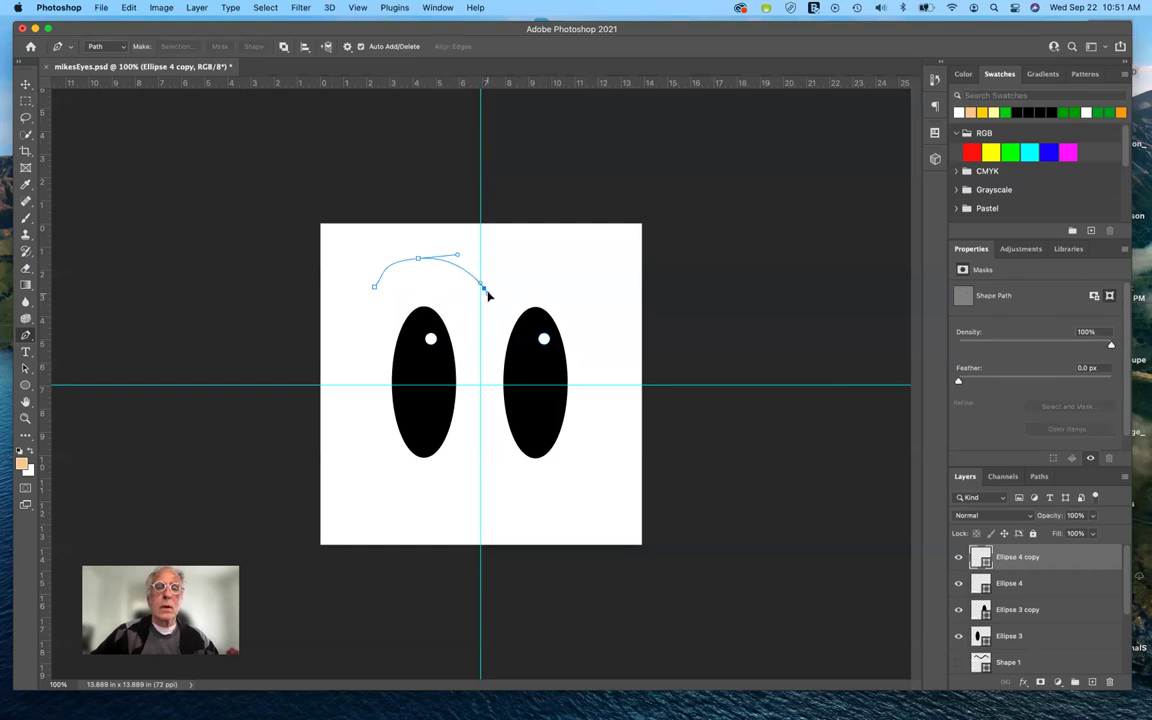
click(585, 254)
drag(587, 257, 595, 248)
click(595, 256)
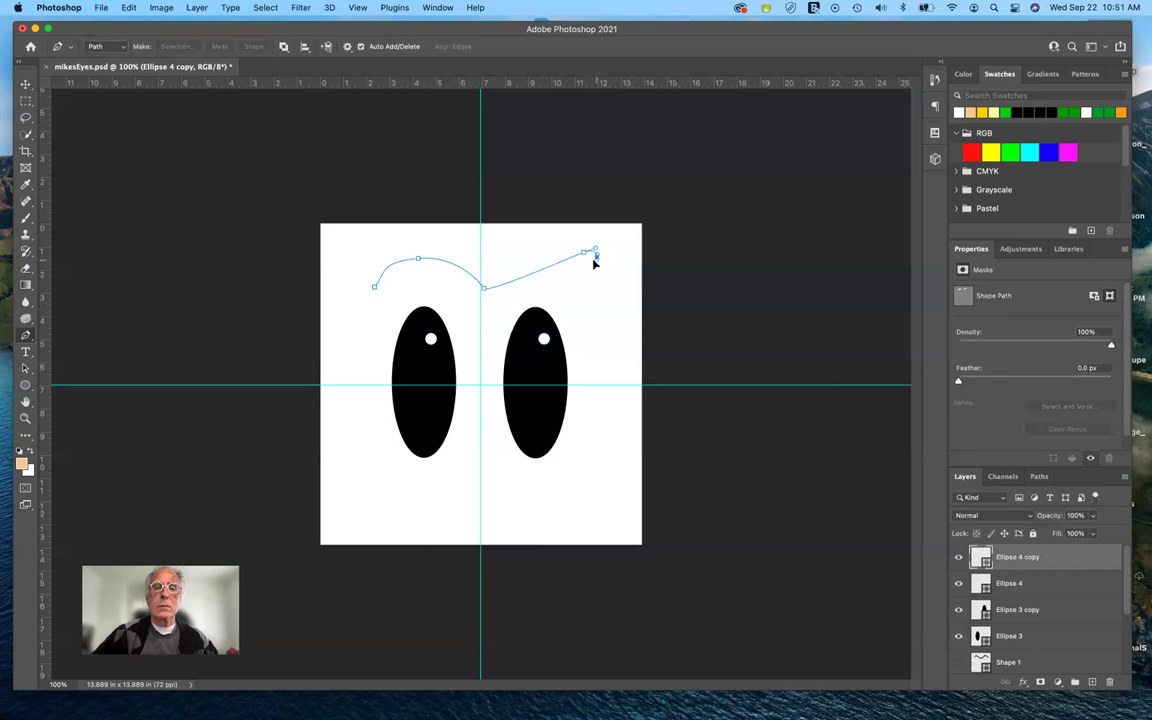
click(485, 307)
drag(485, 308, 338, 255)
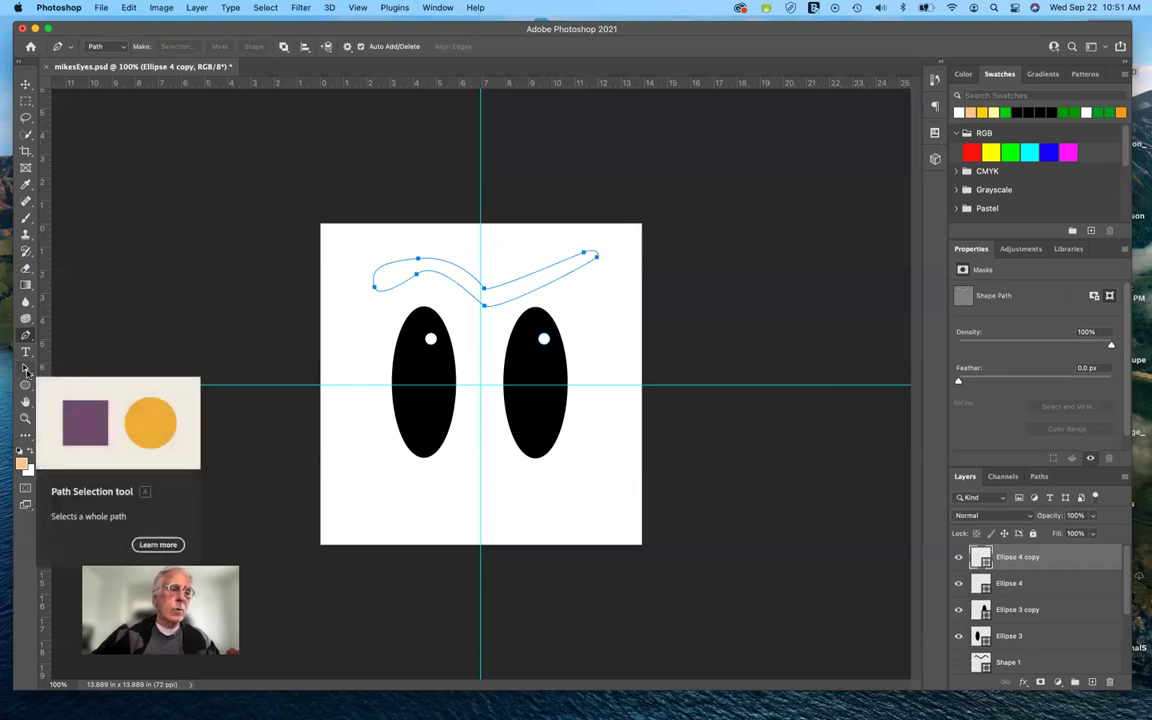
- Fill the eyebrow shape on the Ellipse 4 copy layer with black (000000)
click(26, 368)
click(62, 379)
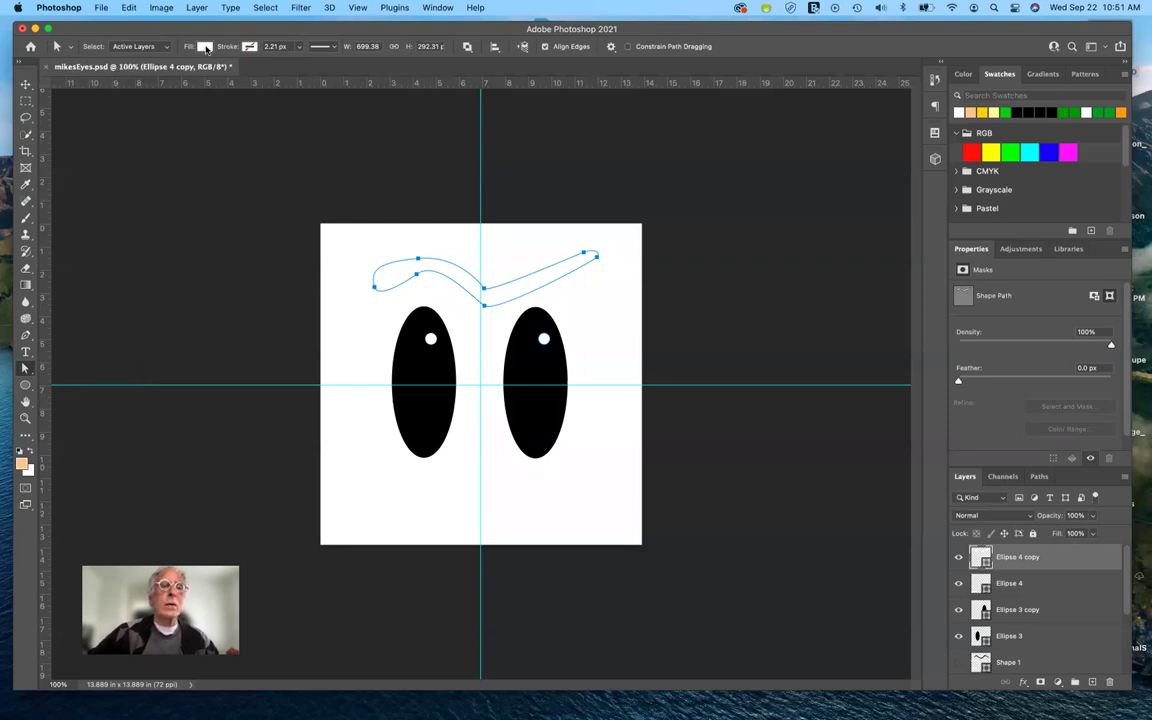
double_click(980, 558)
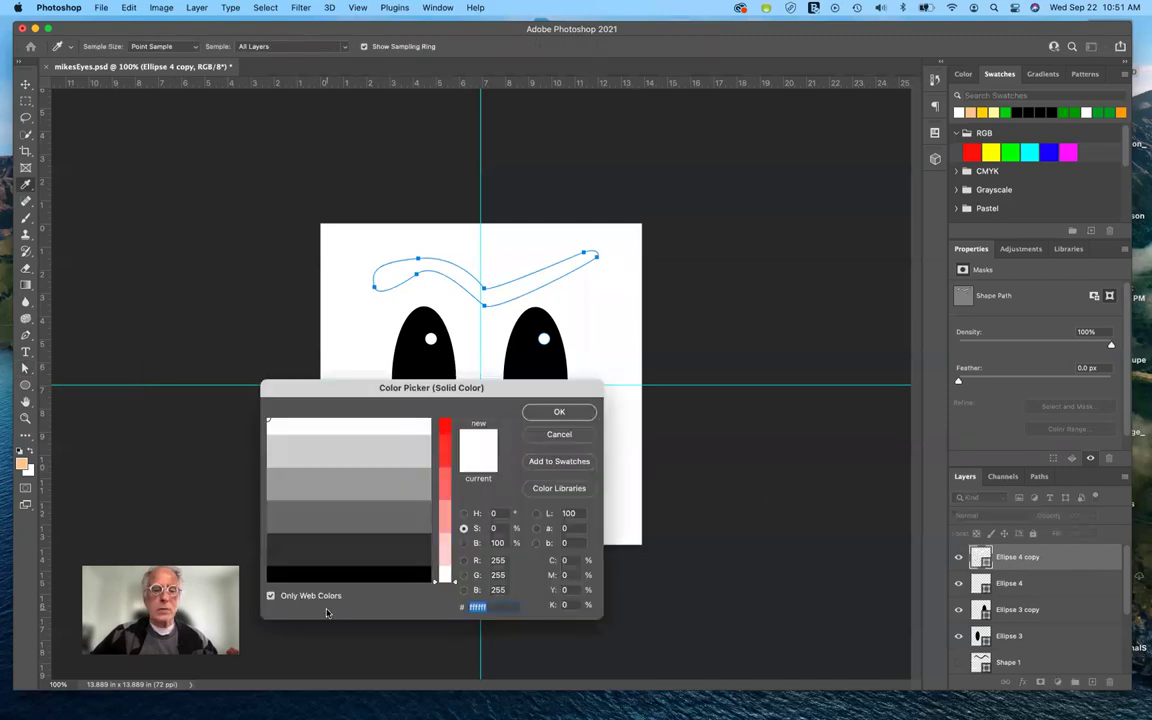
click(344, 575)
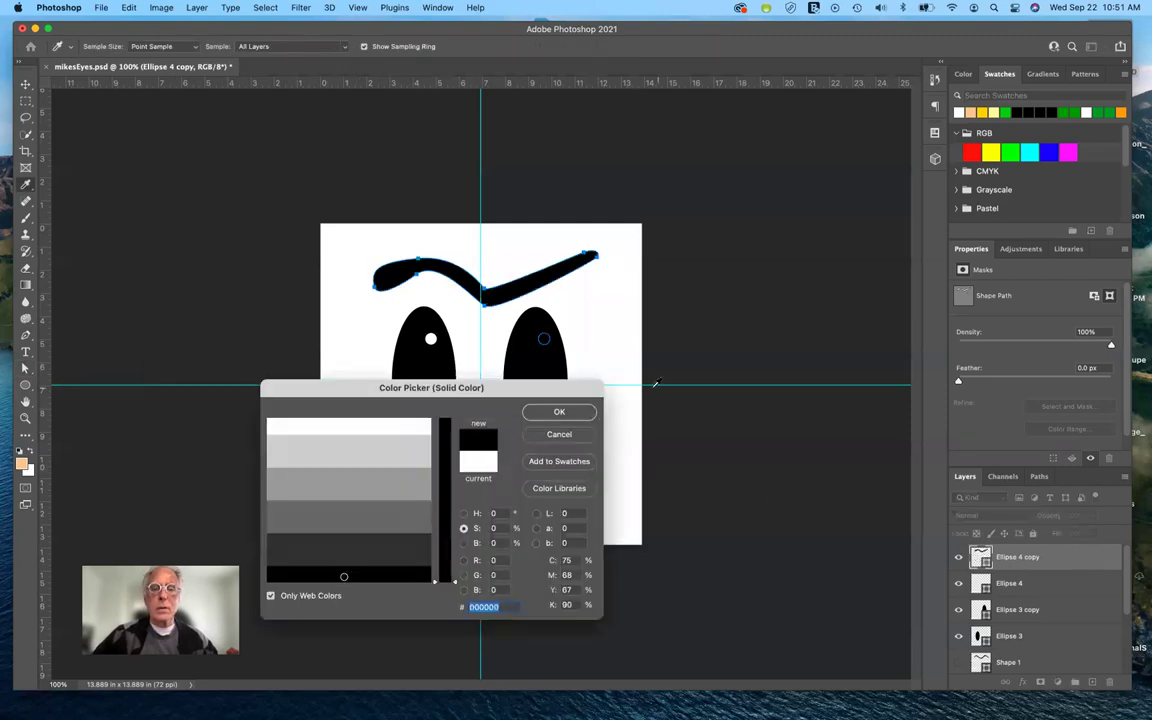
click(559, 412)
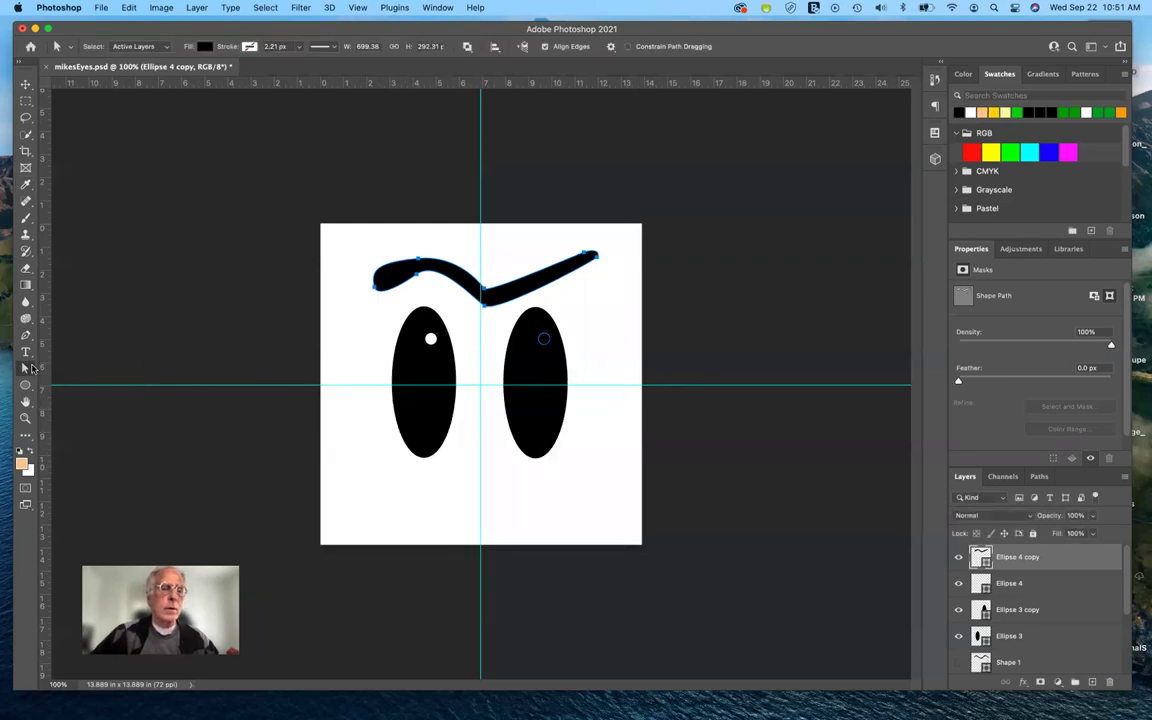
- Raise the eyebrow's upper arch over the left eye, then lift and smooth the upper anchor point at the centre dip
key(Escape)
click(386, 280)
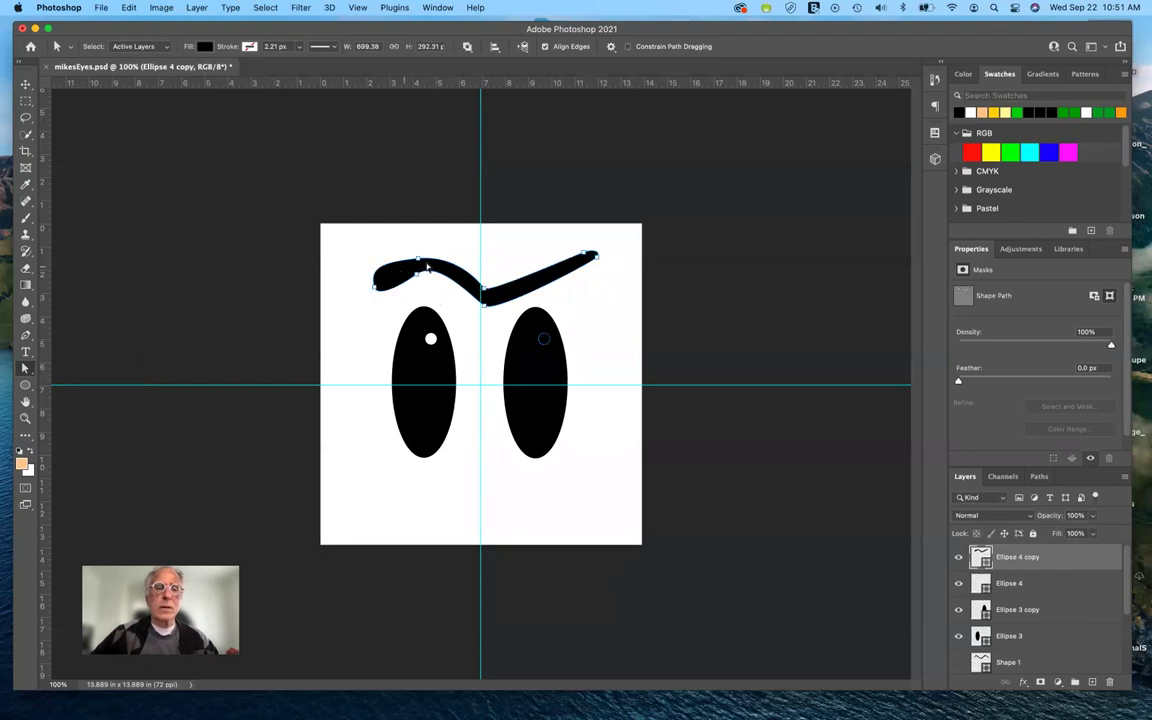
mouse_move(420, 263)
mouse_down()
mouse_move(420, 246)
mouse_move(426, 254)
mouse_up()
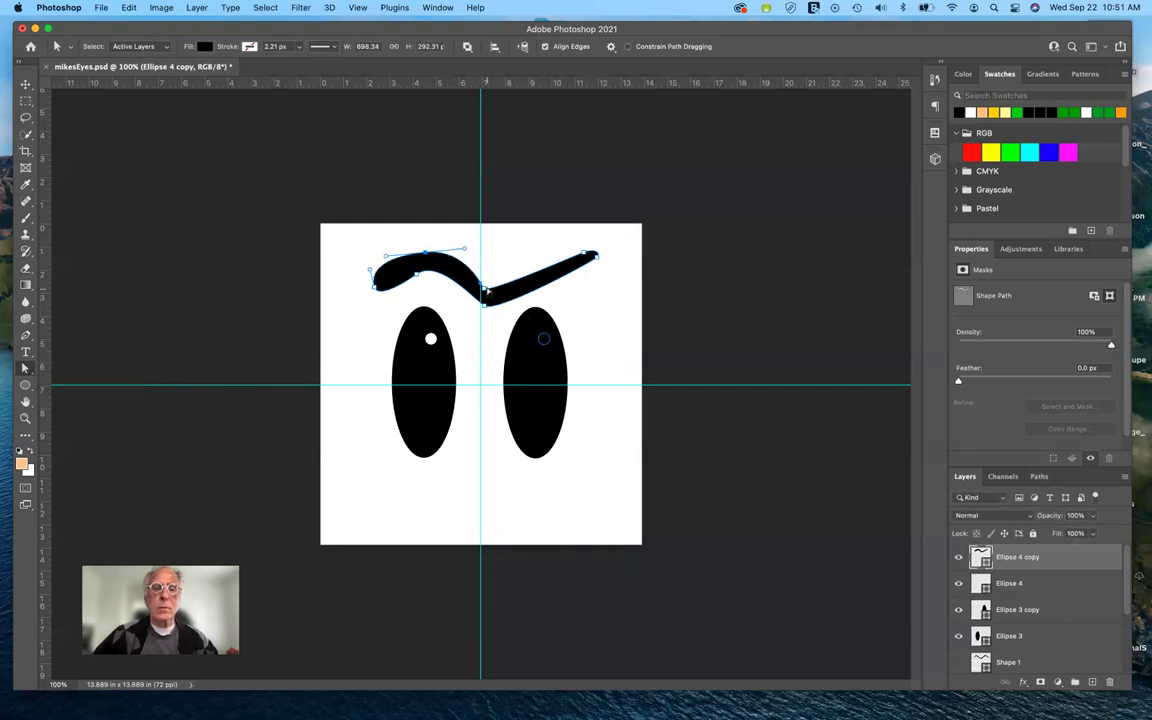
click(485, 289)
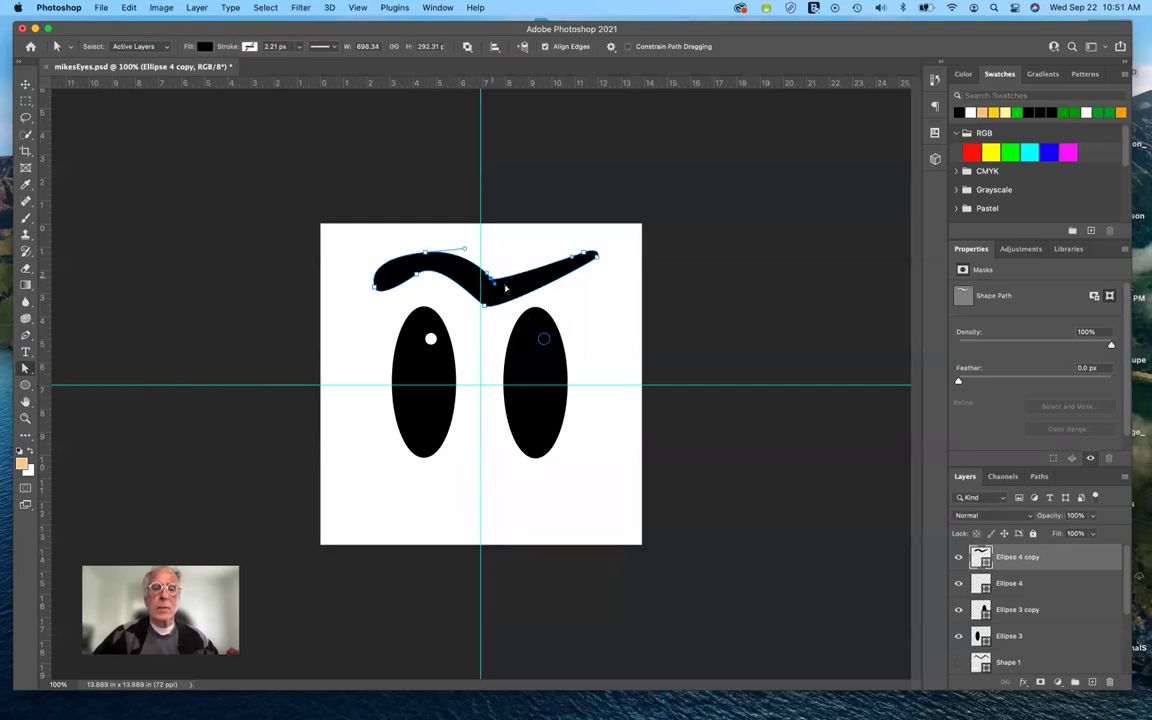
drag(503, 287, 462, 270)
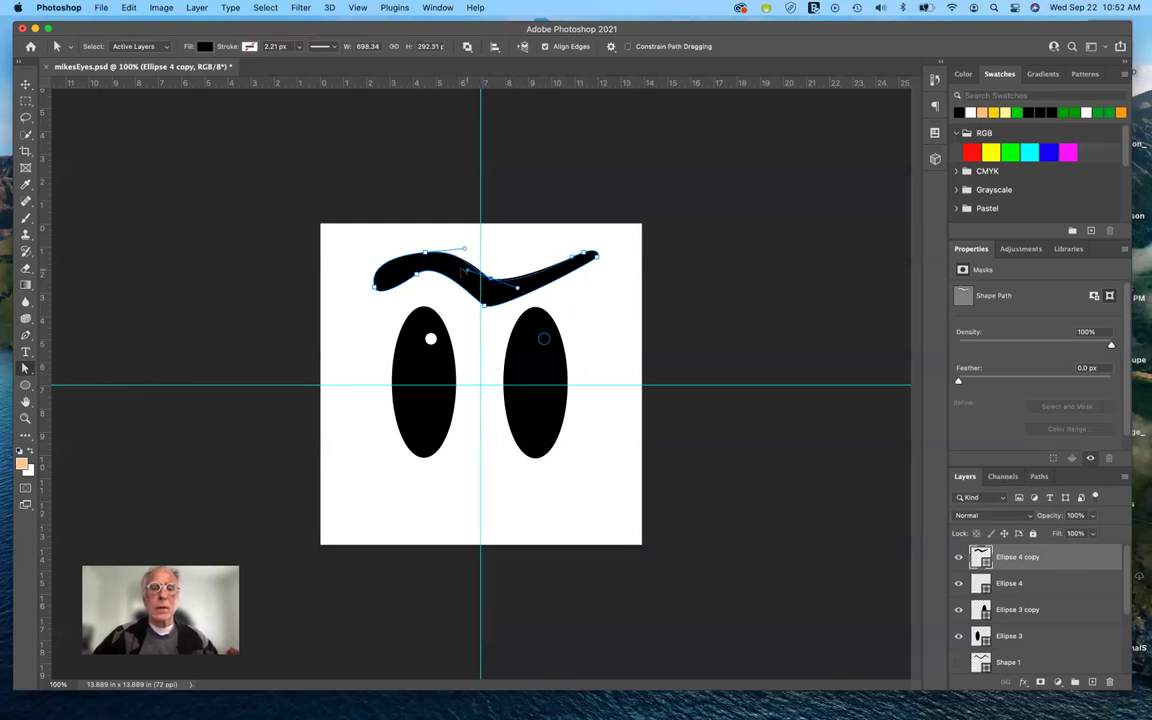
- Stretch the eyebrow's left end outward into a taper, widening the shape to about 745 px, and smooth its underside up to the dip
drag(376, 291, 389, 304)
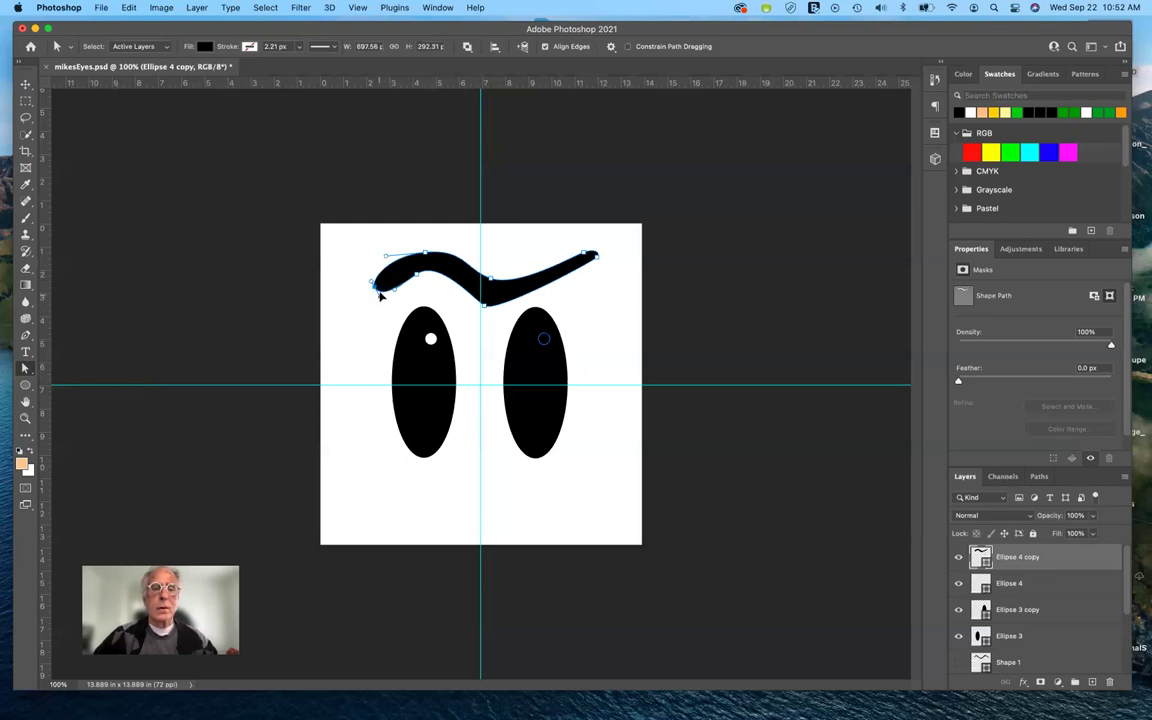
drag(374, 290, 358, 292)
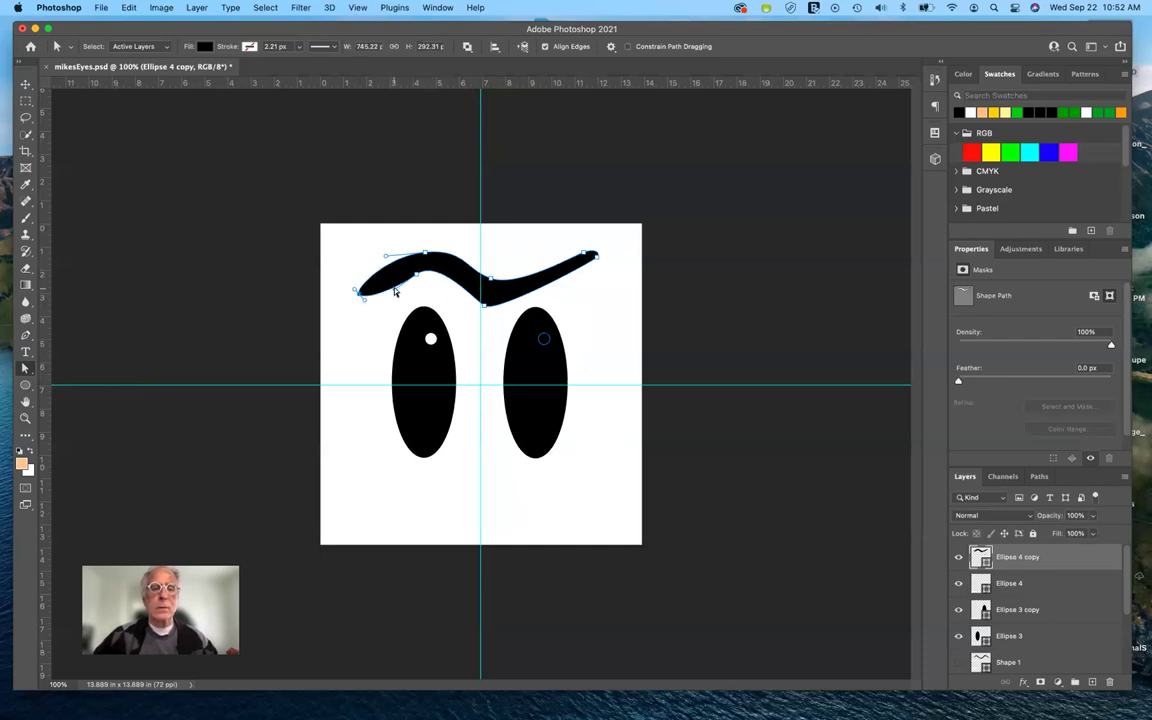
drag(394, 291, 414, 273)
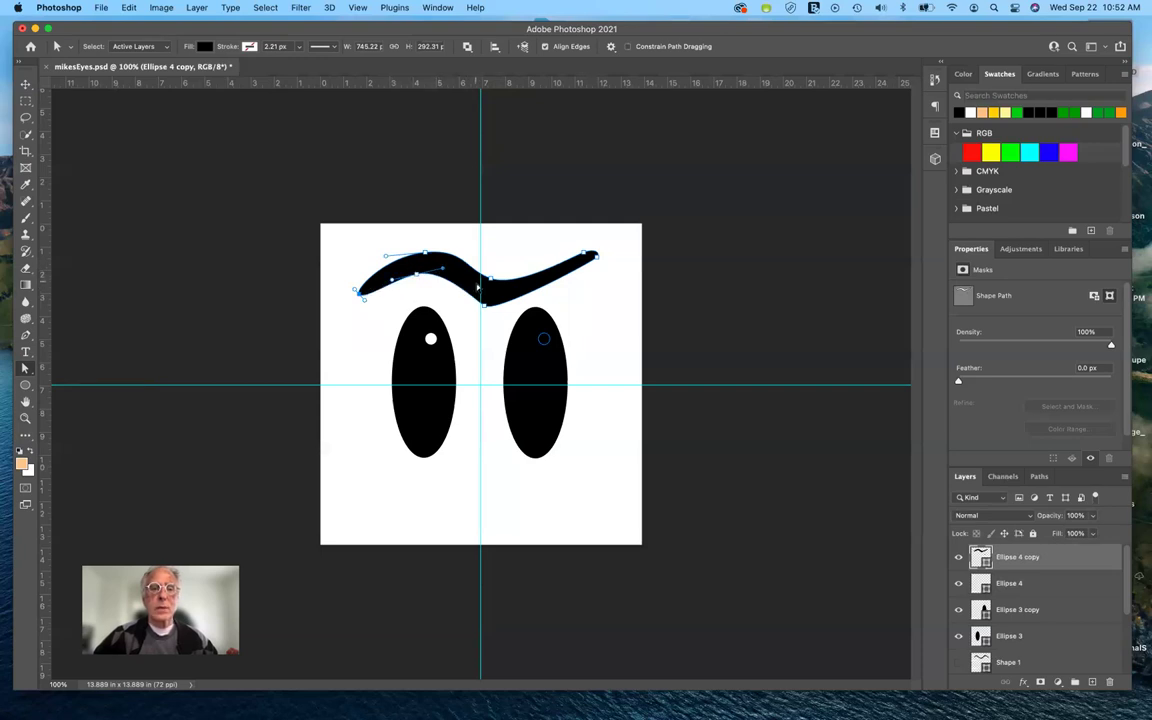
drag(488, 310, 491, 289)
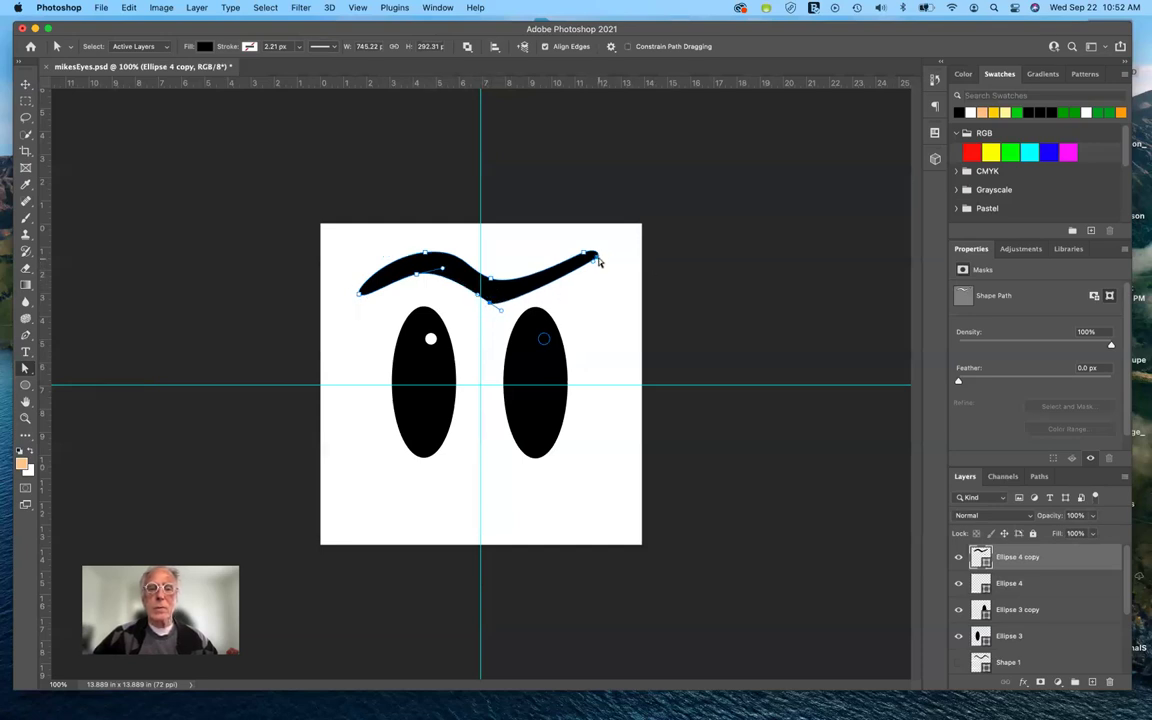
- Add anchor points midway along the upper and lower edges of the eyebrow's right half, and raise the upper one into an arch
click(26, 337)
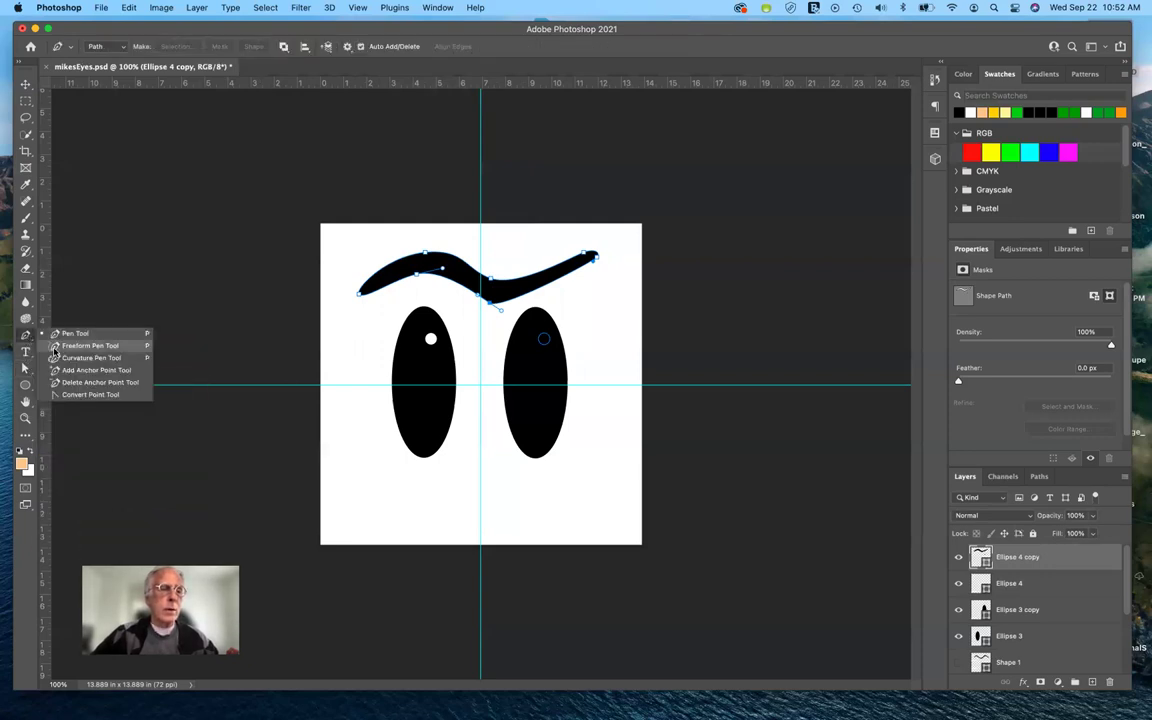
click(80, 371)
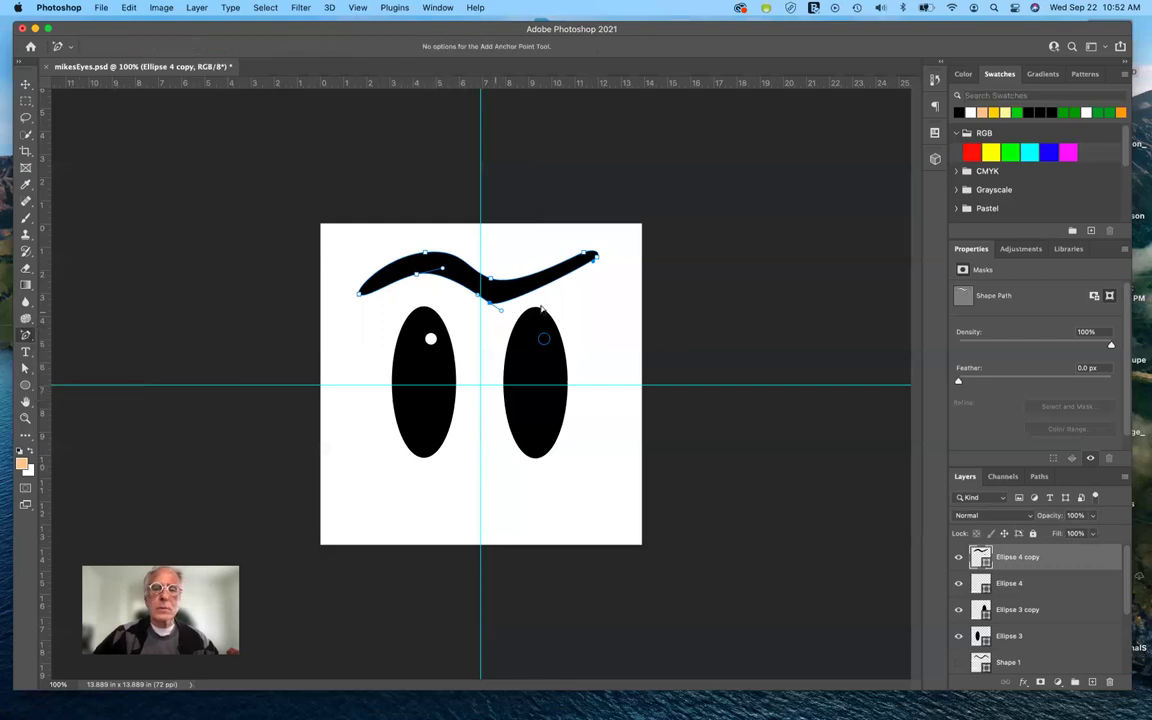
click(544, 276)
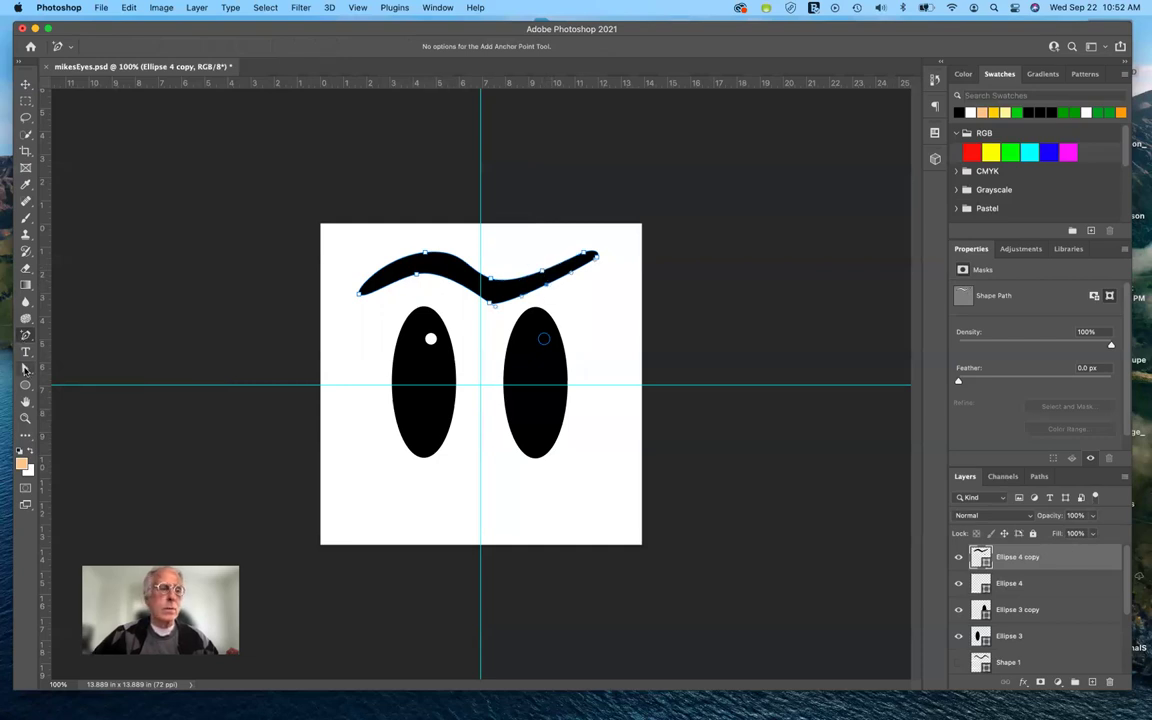
click(26, 369)
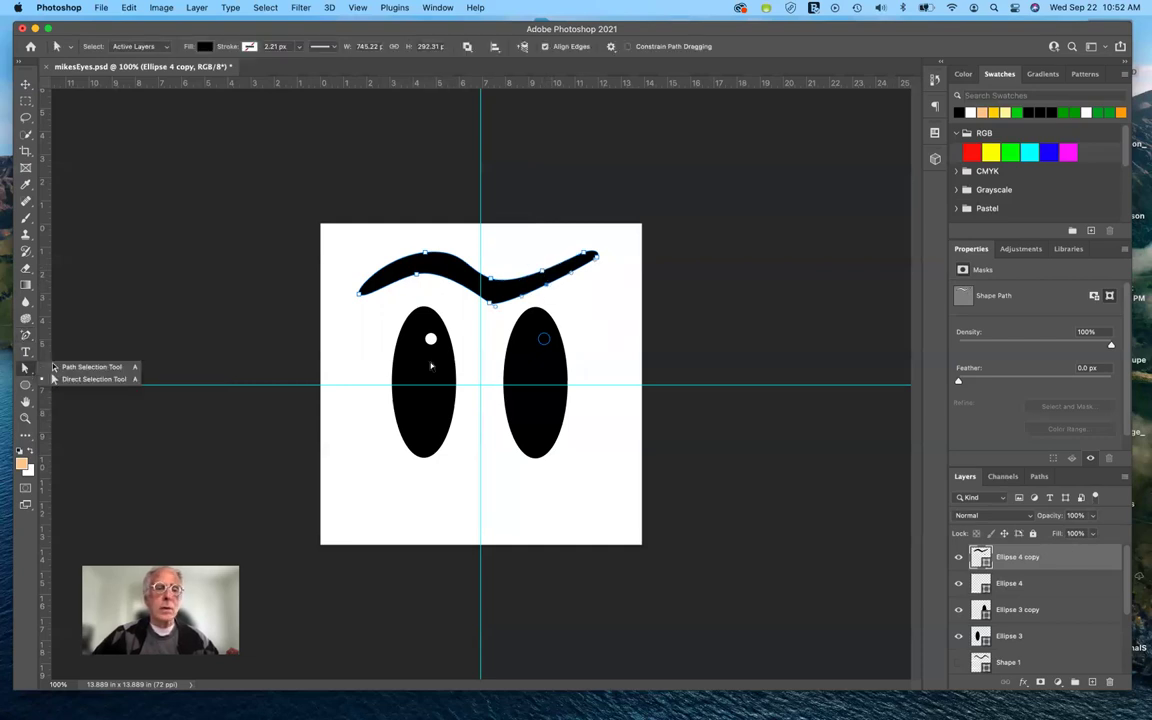
click(90, 379)
click(540, 258)
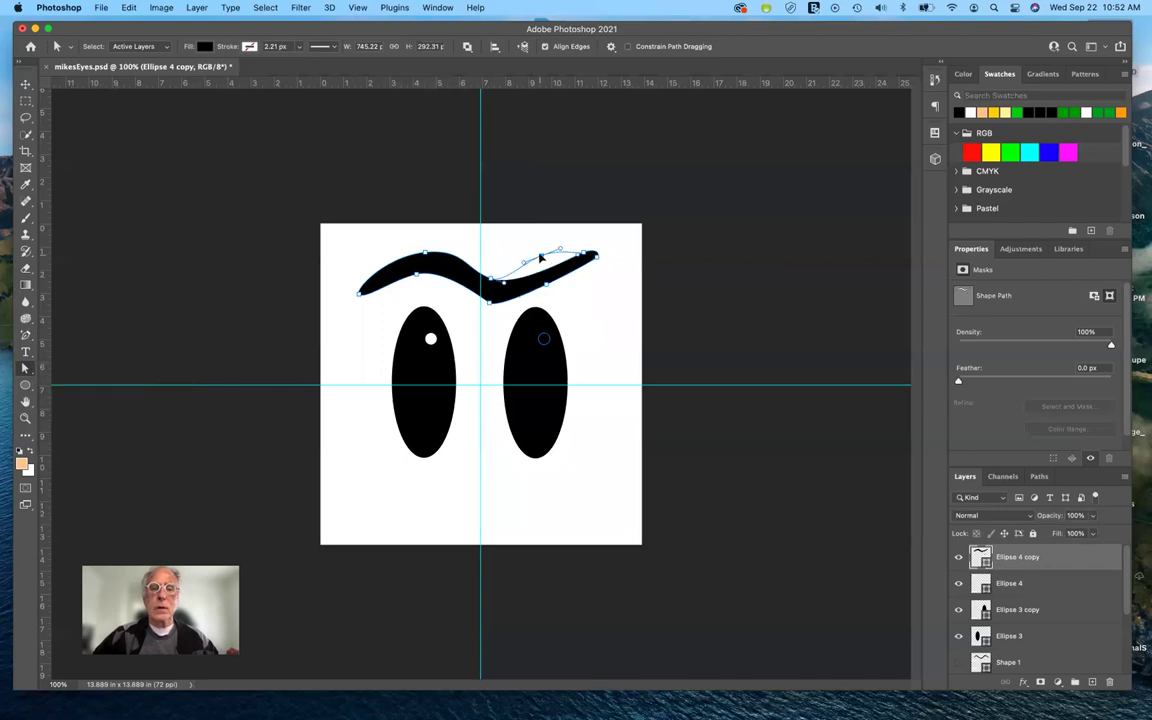
drag(540, 258, 543, 255)
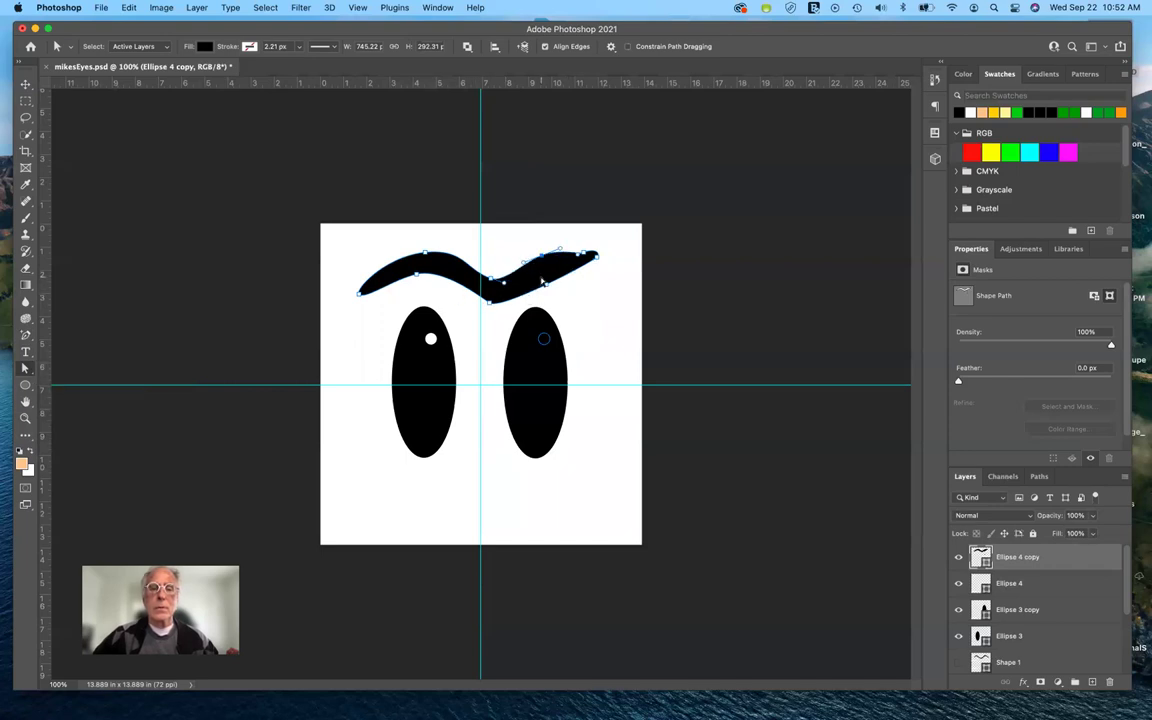
- Raise the lower edge of the eyebrow's right half, adjust its right tip, and shift the centre dip onto the vertical guide
drag(548, 288, 598, 259)
click(599, 262)
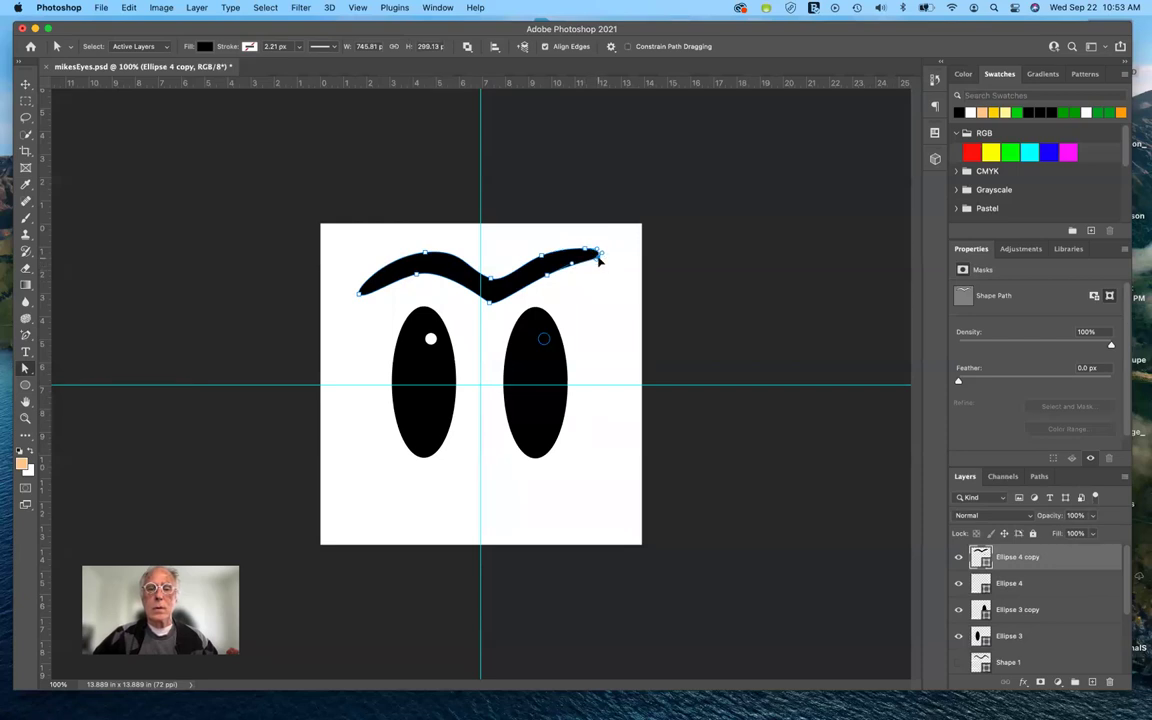
drag(599, 260, 601, 257)
drag(492, 284, 481, 318)
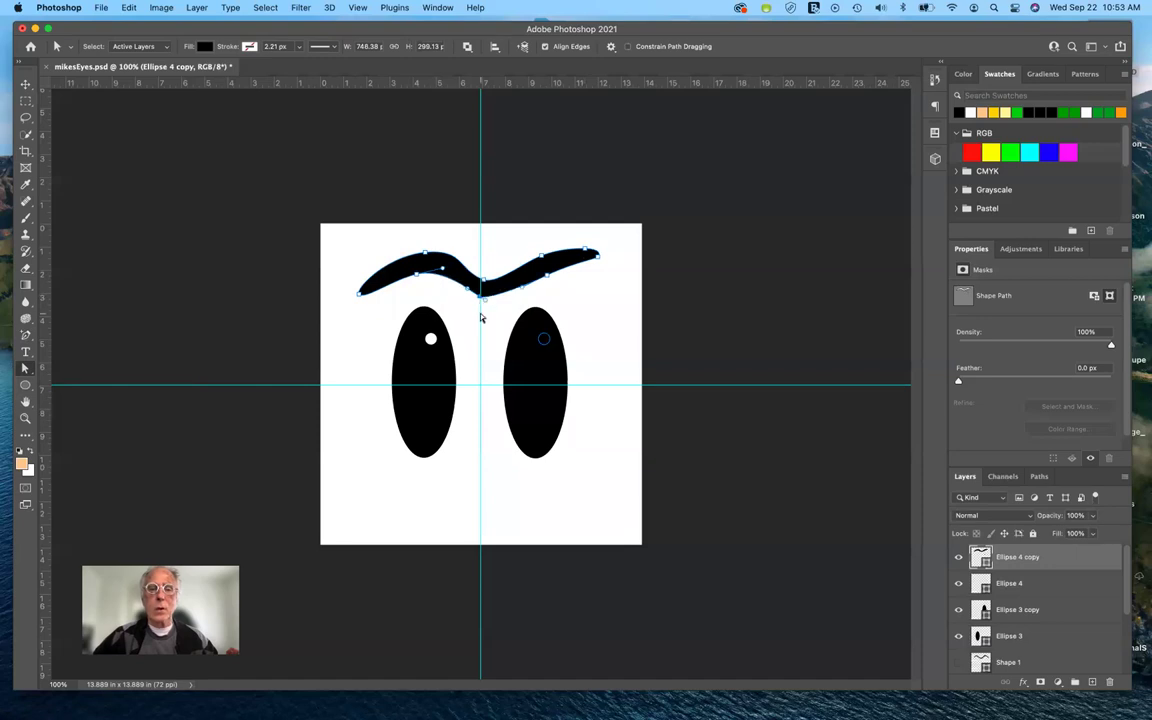
- Pull the eyebrow's right tip outward and down, about 782 px overall width, and shape an arch over the right eye
click(548, 273)
drag(548, 273, 548, 271)
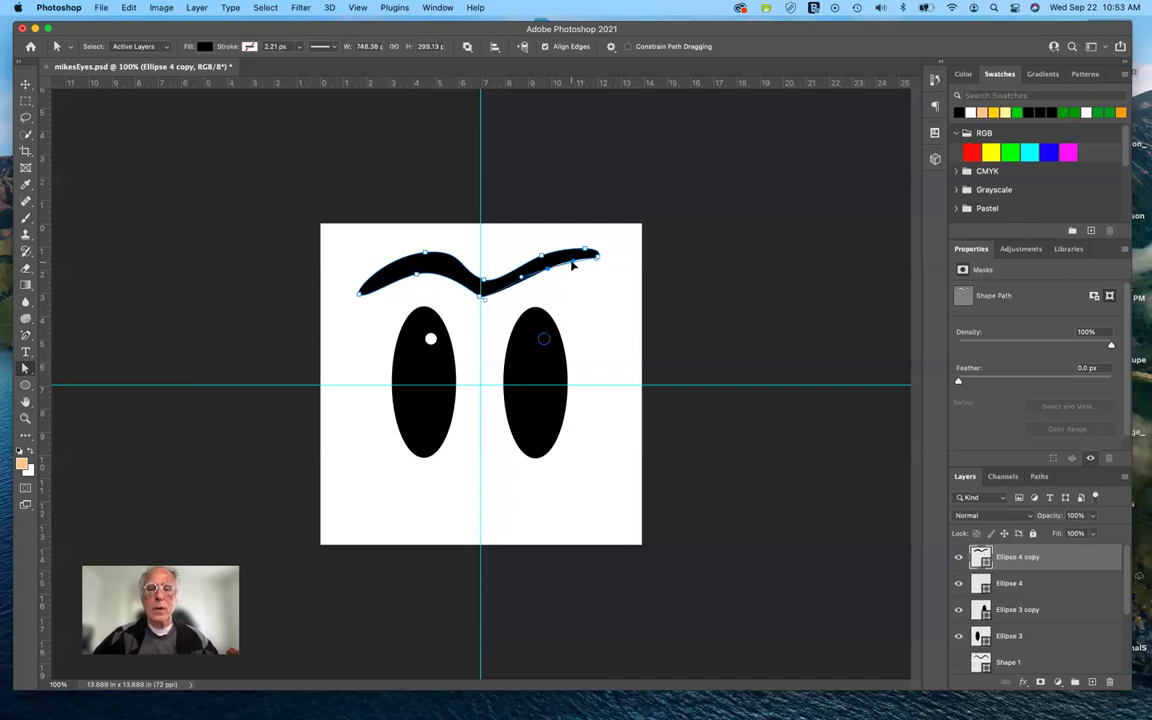
drag(598, 262, 609, 282)
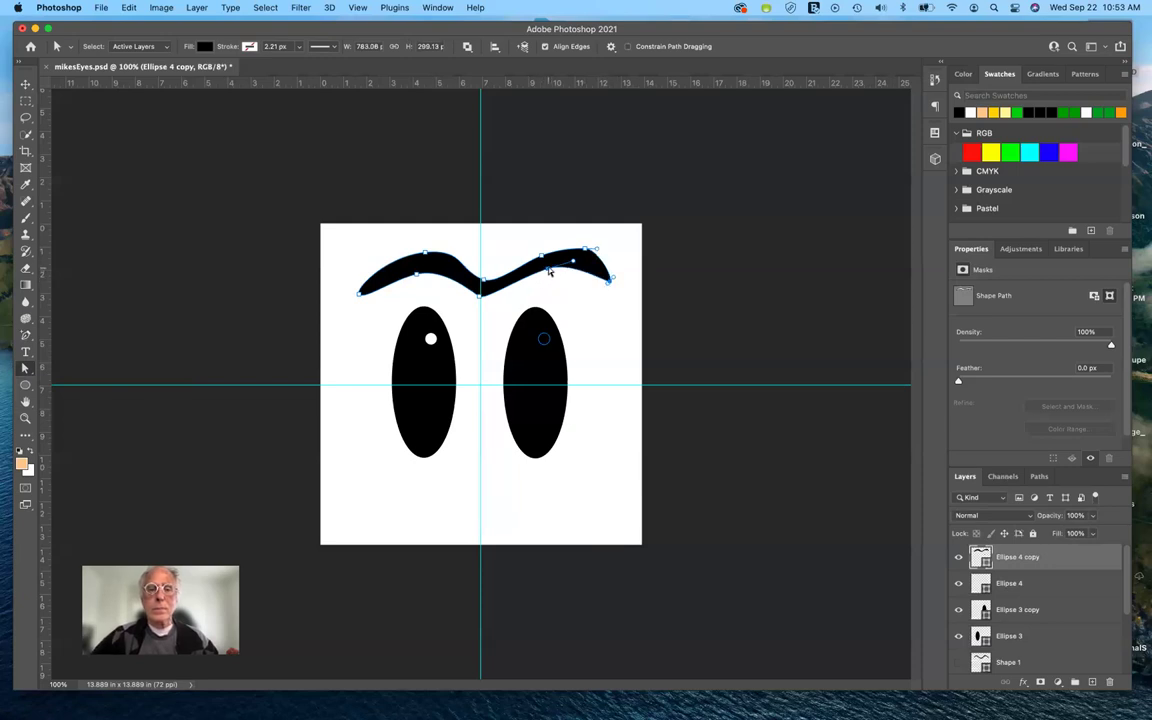
drag(492, 246, 560, 268)
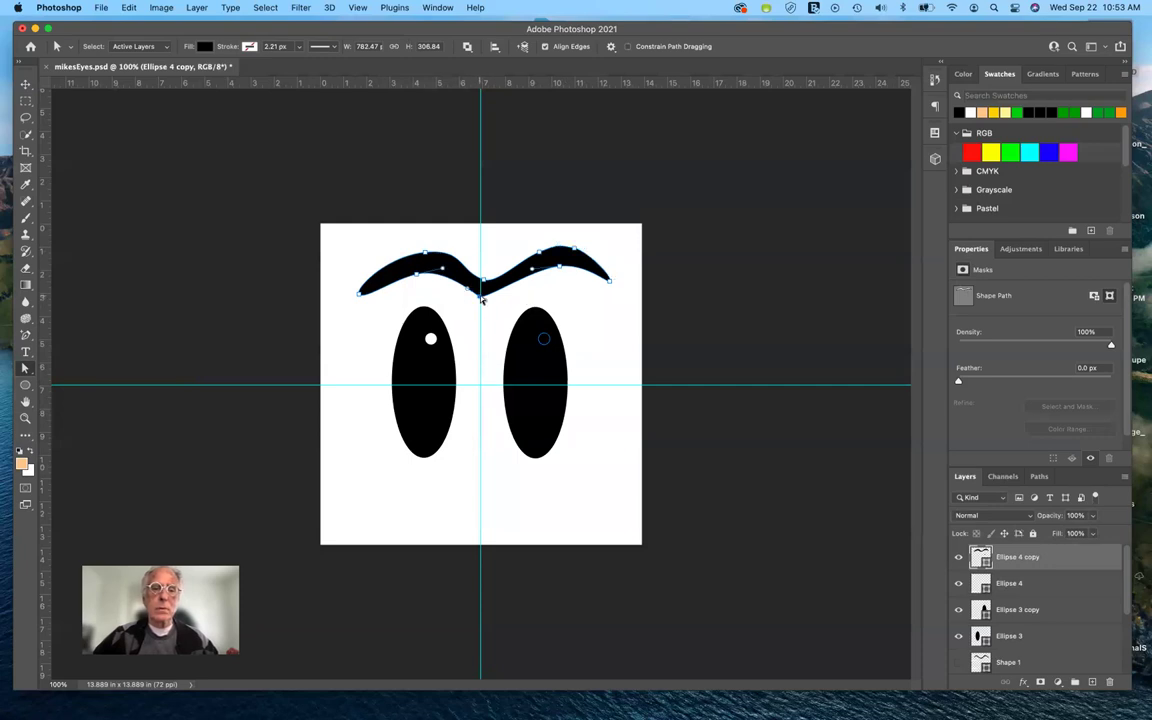
- Refine the centre dip and raise the underside of the eyebrow's left arch to thin it above the left eye
click(482, 285)
click(430, 268)
drag(431, 267, 447, 262)
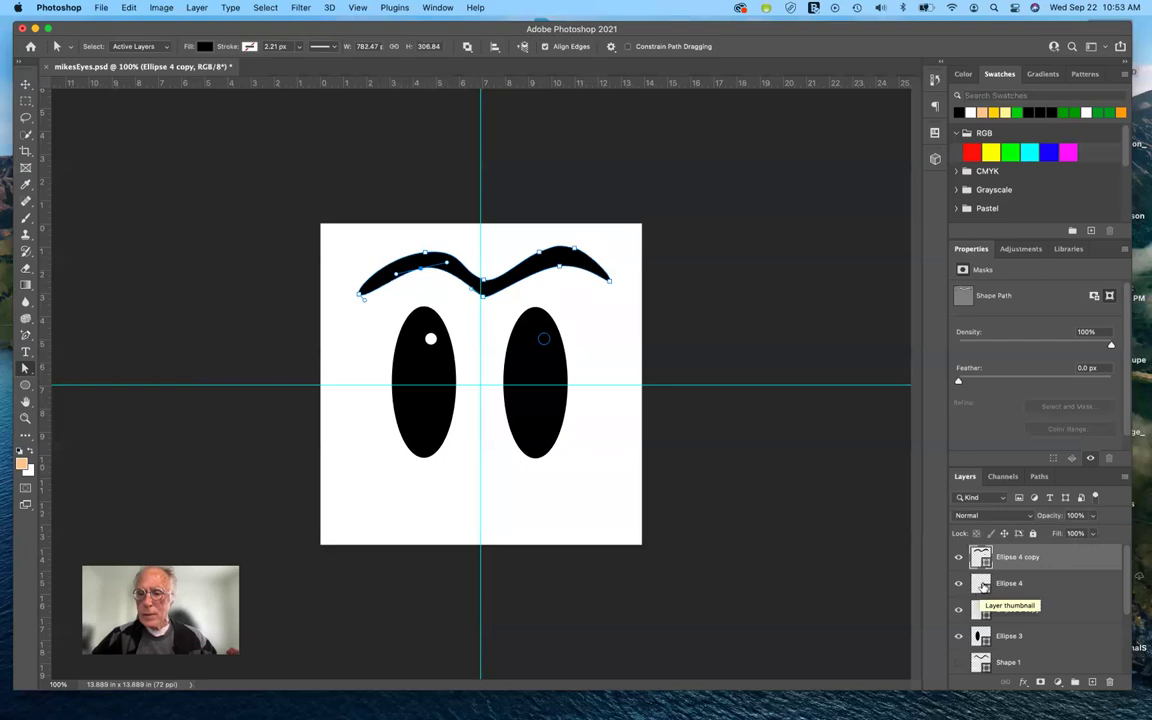
click(982, 589)
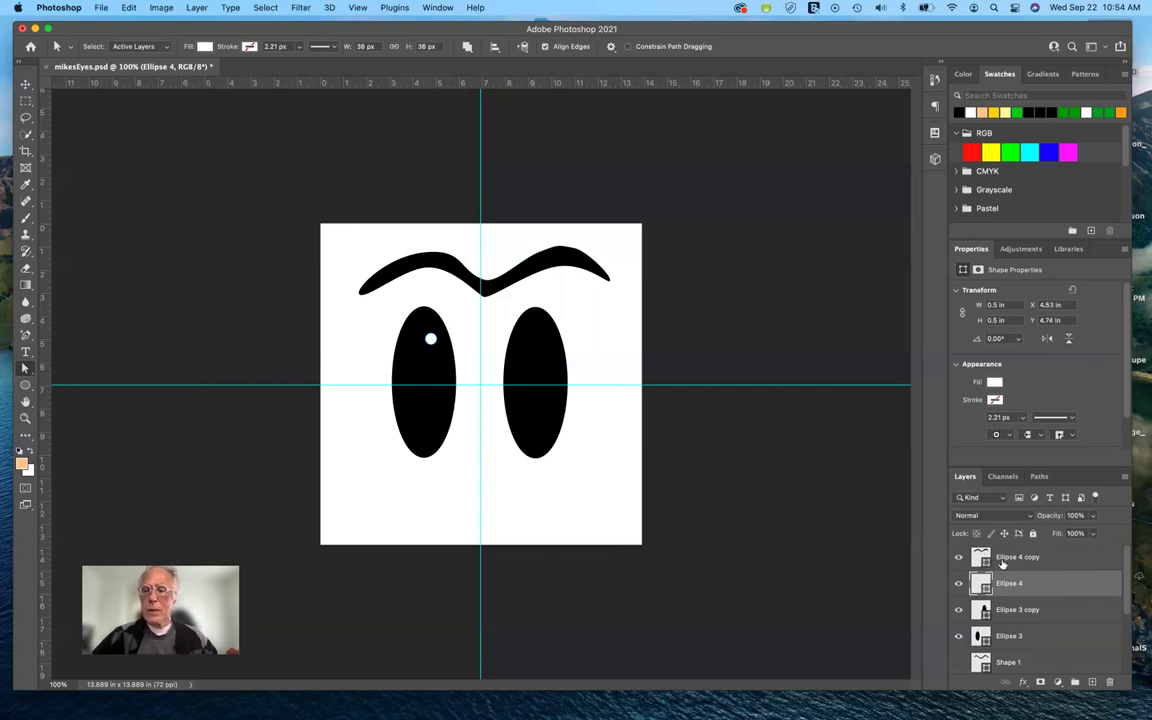
click(1040, 476)
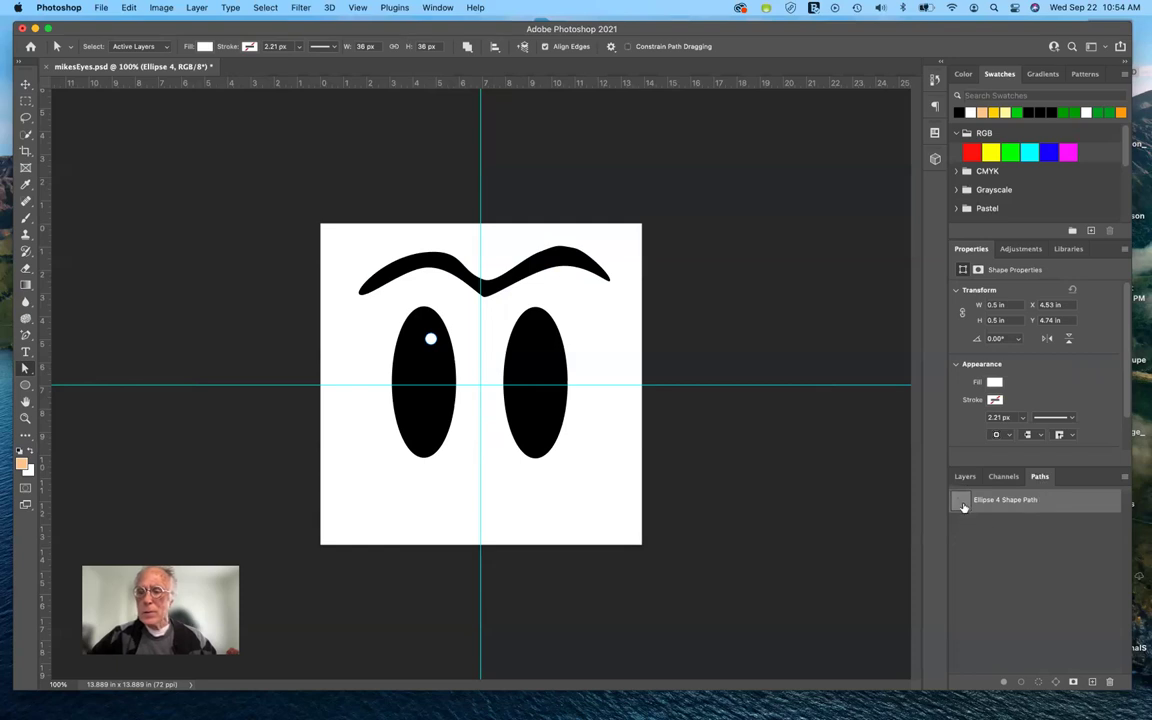
double_click(961, 501)
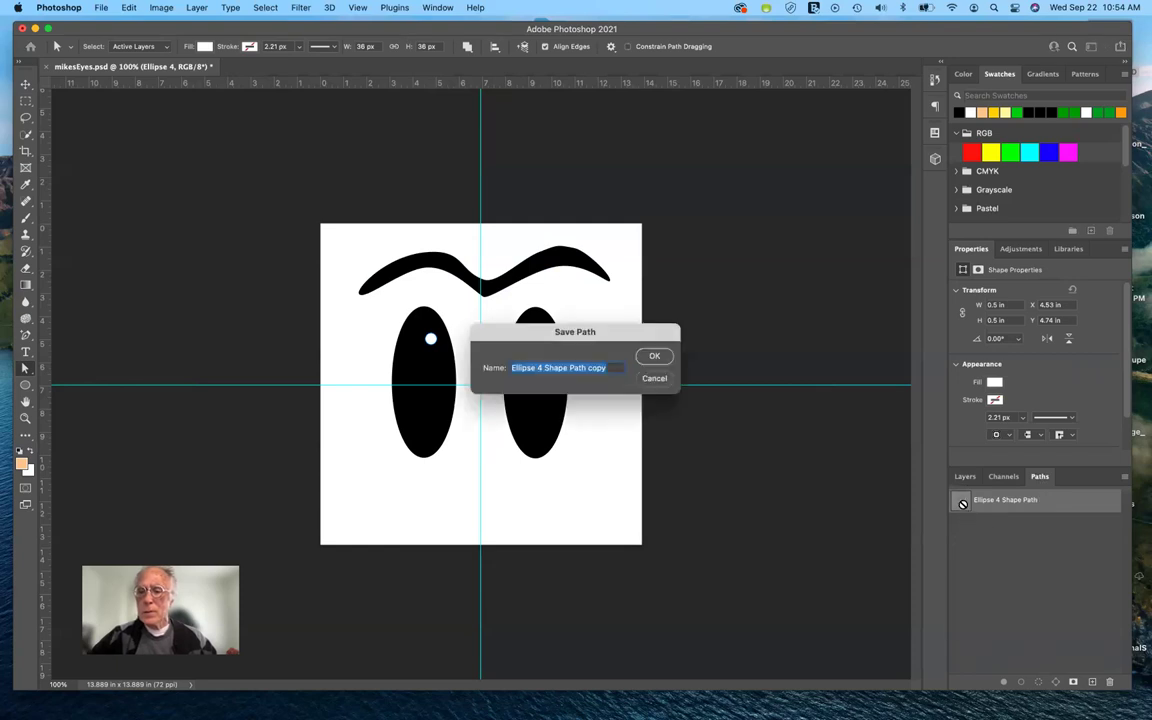
click(652, 379)
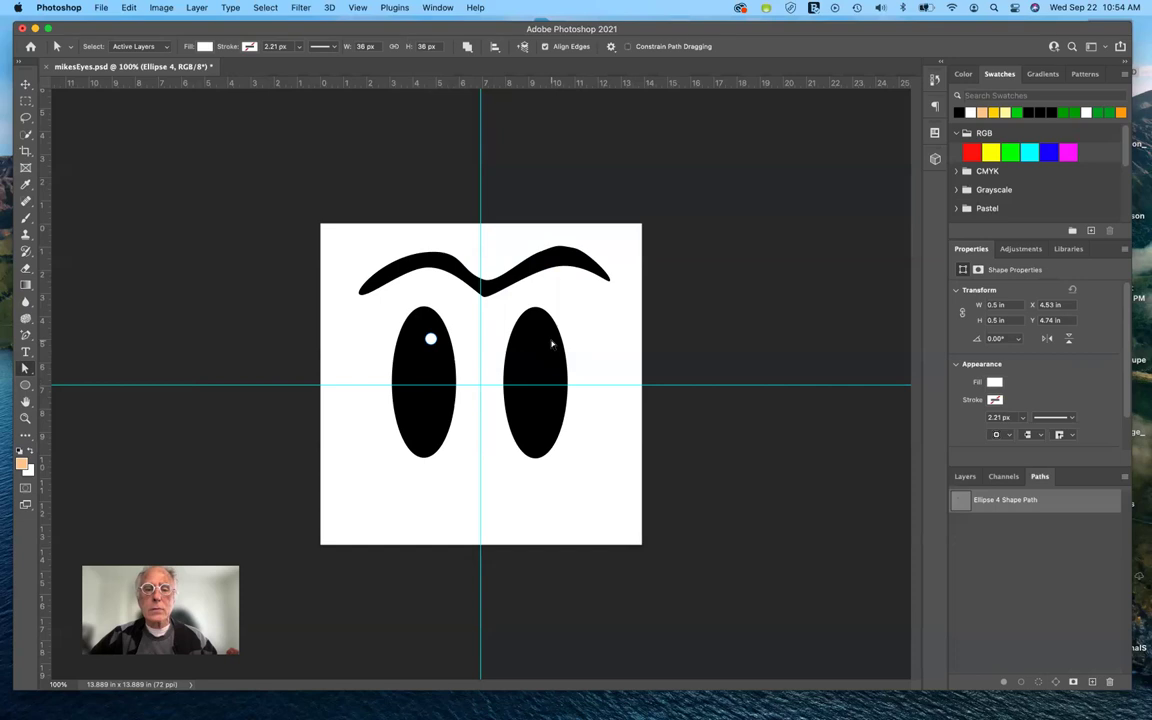
key(Return)
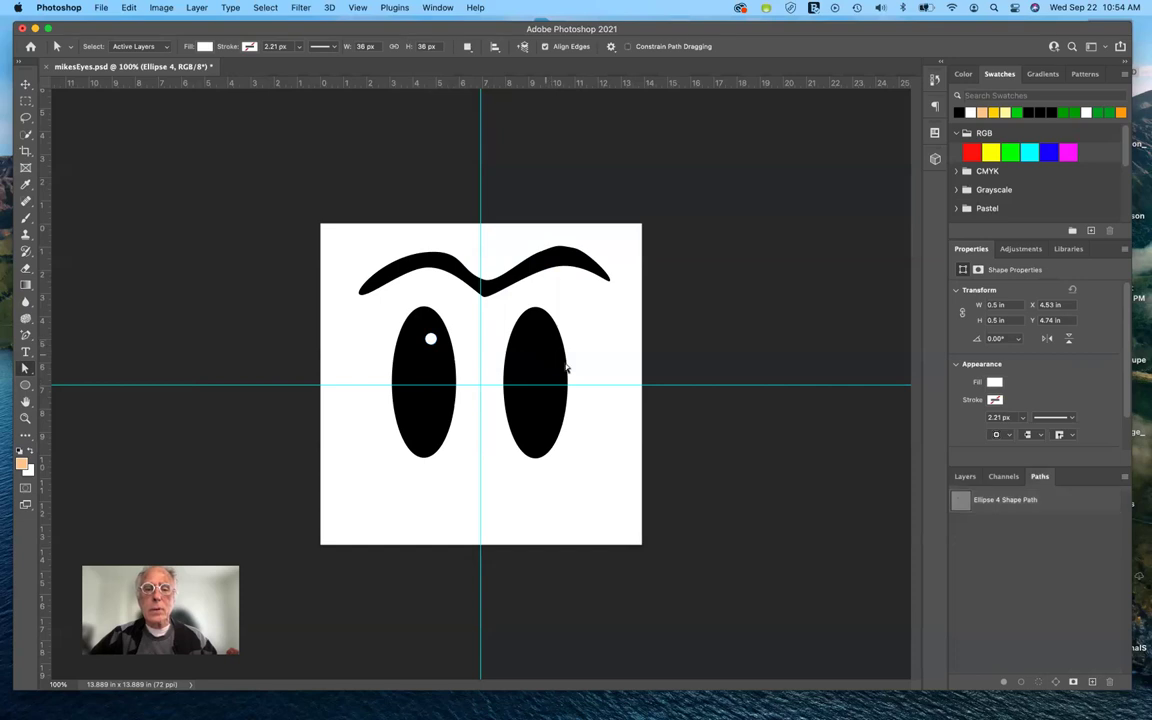
- Duplicate the Ellipse 4 layer that holds the left eye's white highlight
click(966, 478)
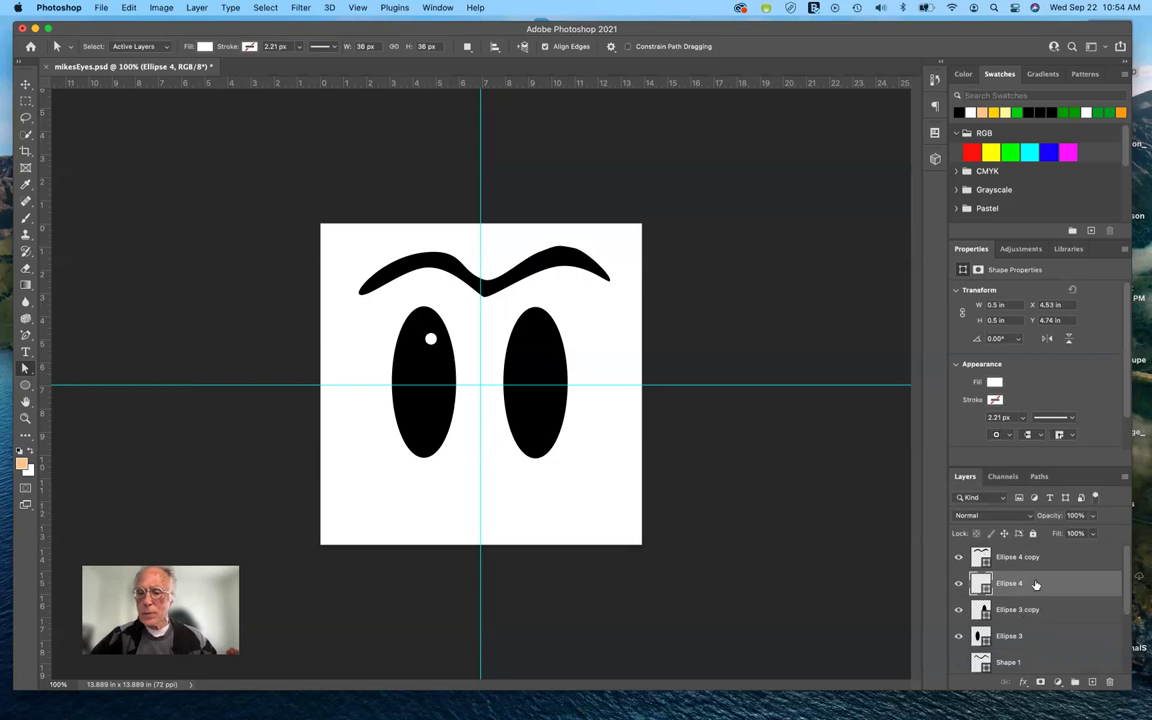
click(958, 585)
click(958, 585)
alt+drag(1055, 590, 1045, 628)
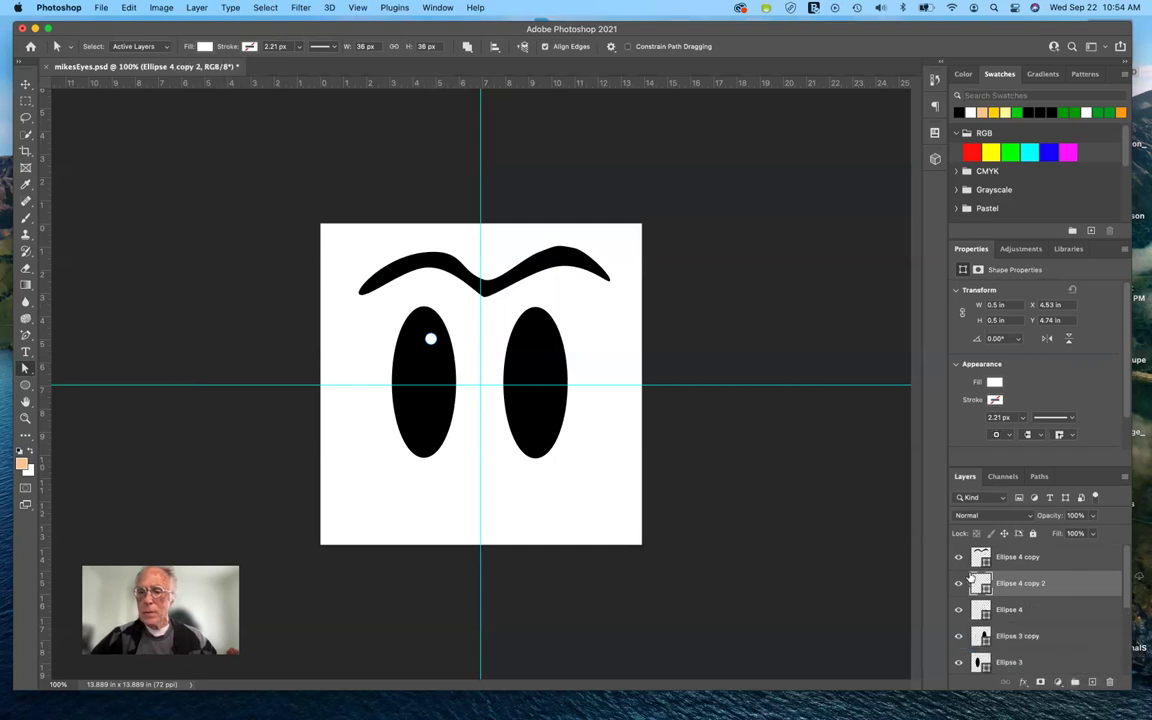
drag(430, 339, 557, 348)
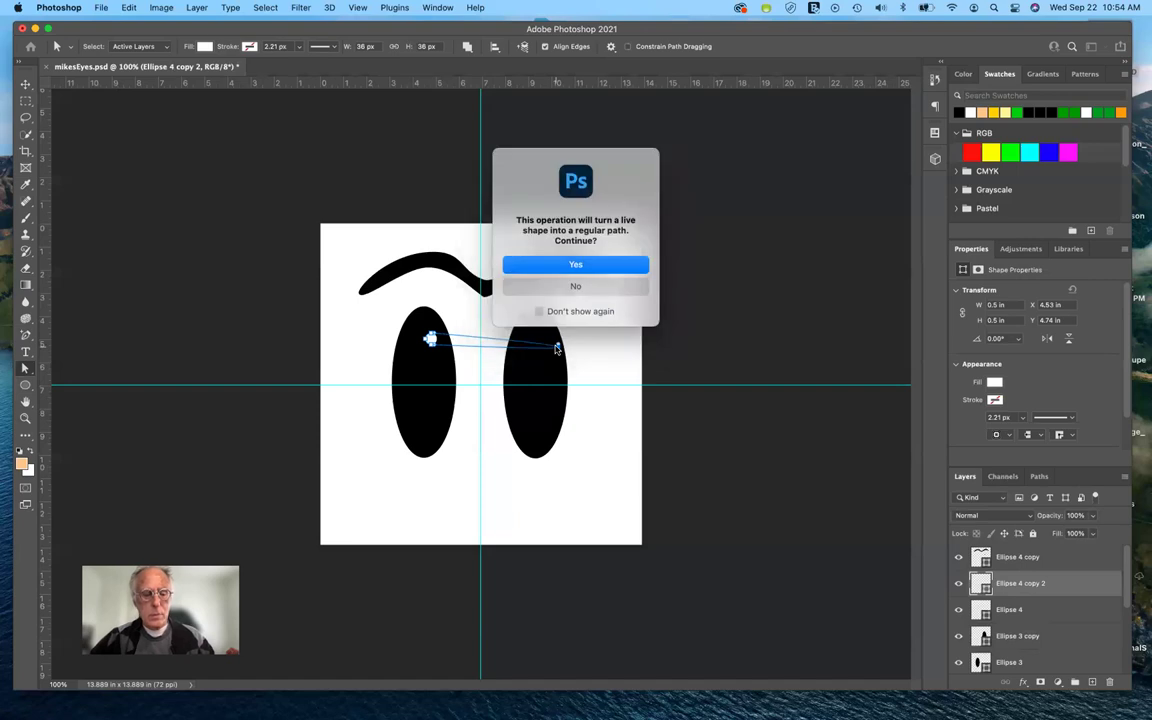
click(594, 288)
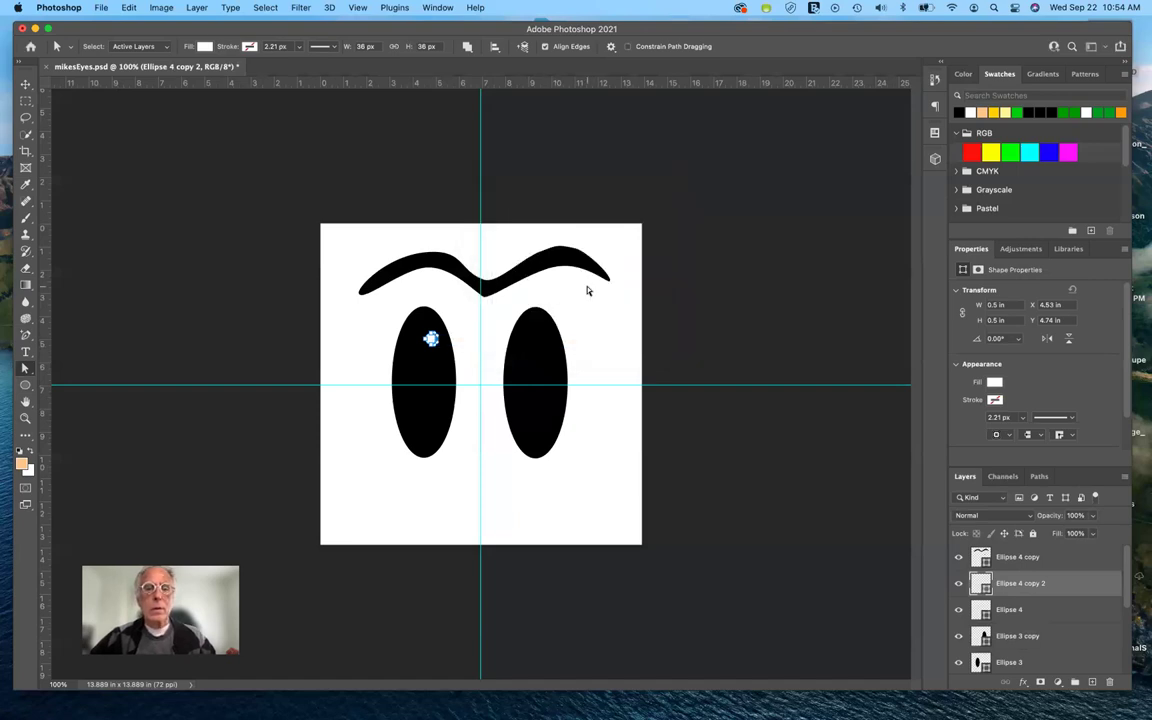
click(25, 368)
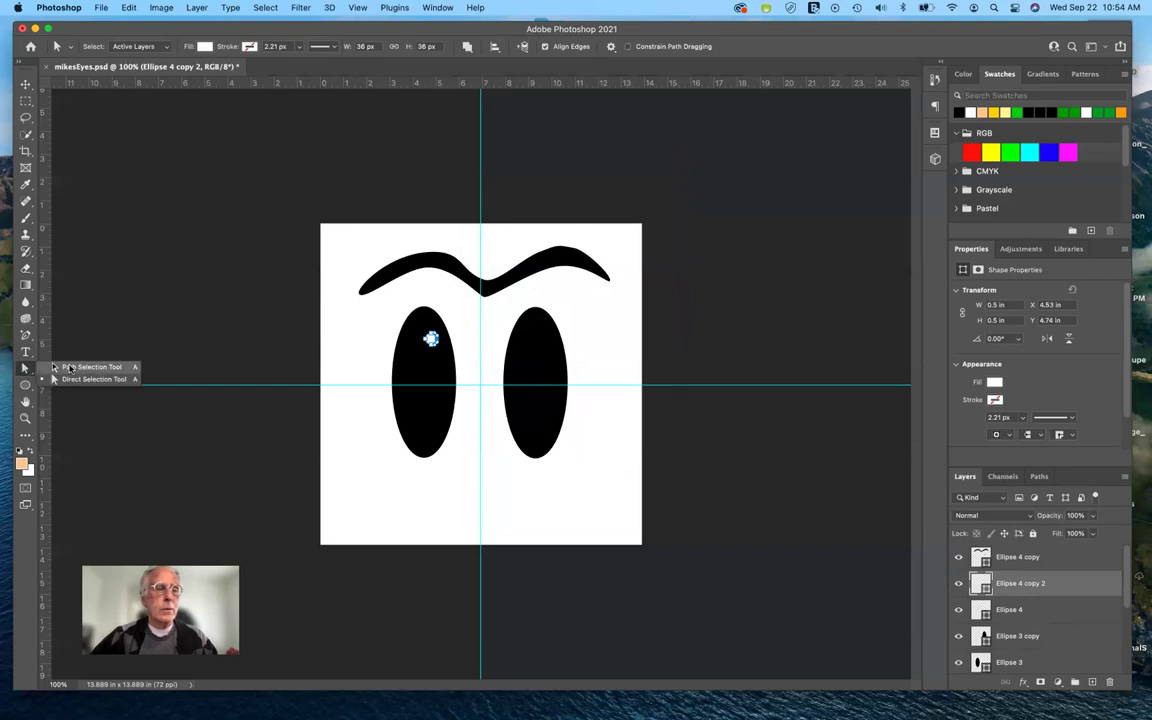
click(422, 351)
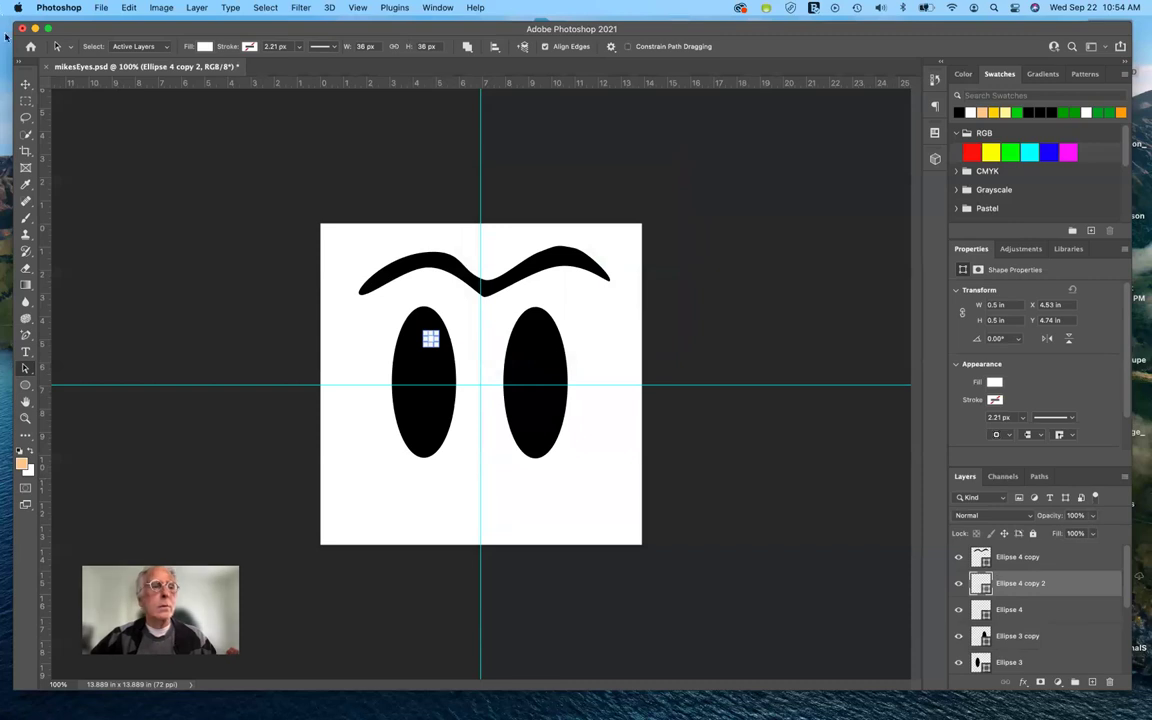
- Move the duplicated highlight into the upper part of the right eye, at about X 9.43 in, Y 4.65 in, and adjust its placement
click(27, 85)
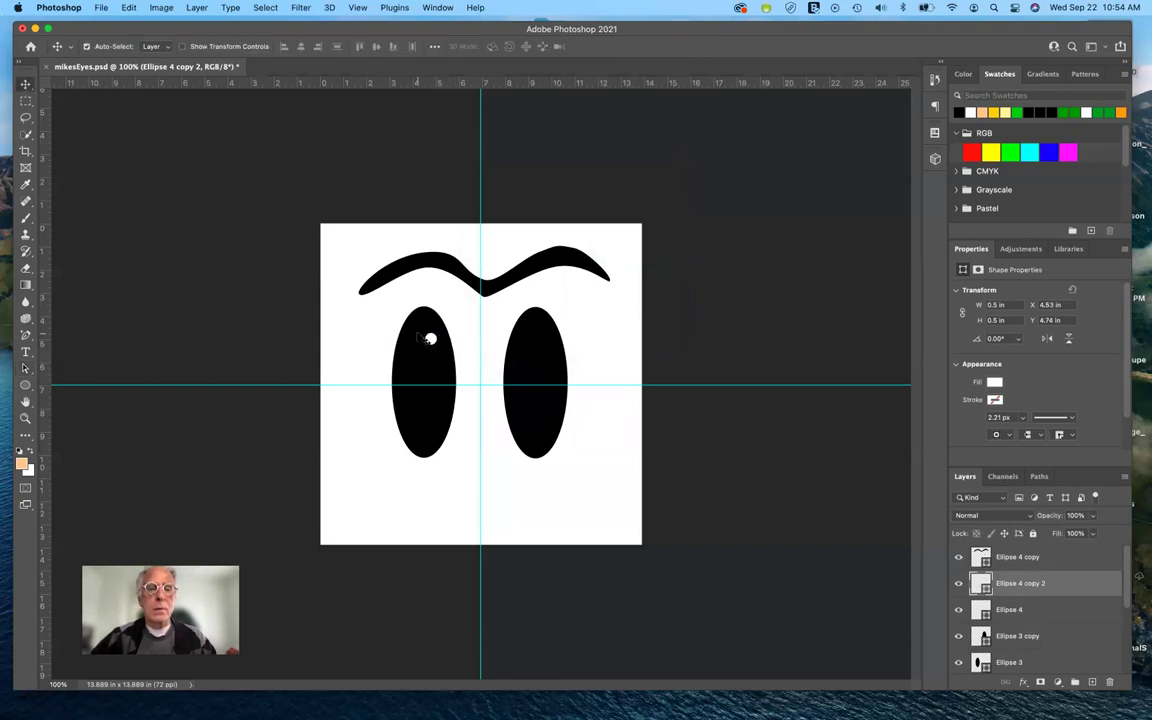
drag(431, 341, 546, 336)
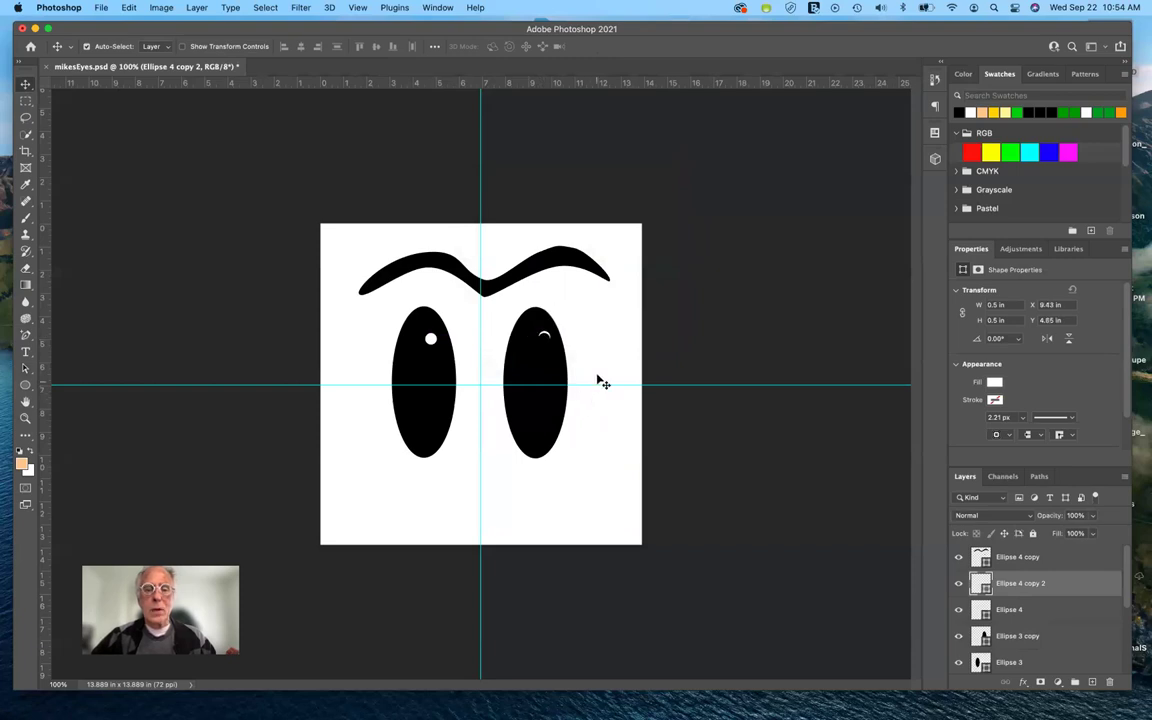
drag(547, 346, 538, 357)
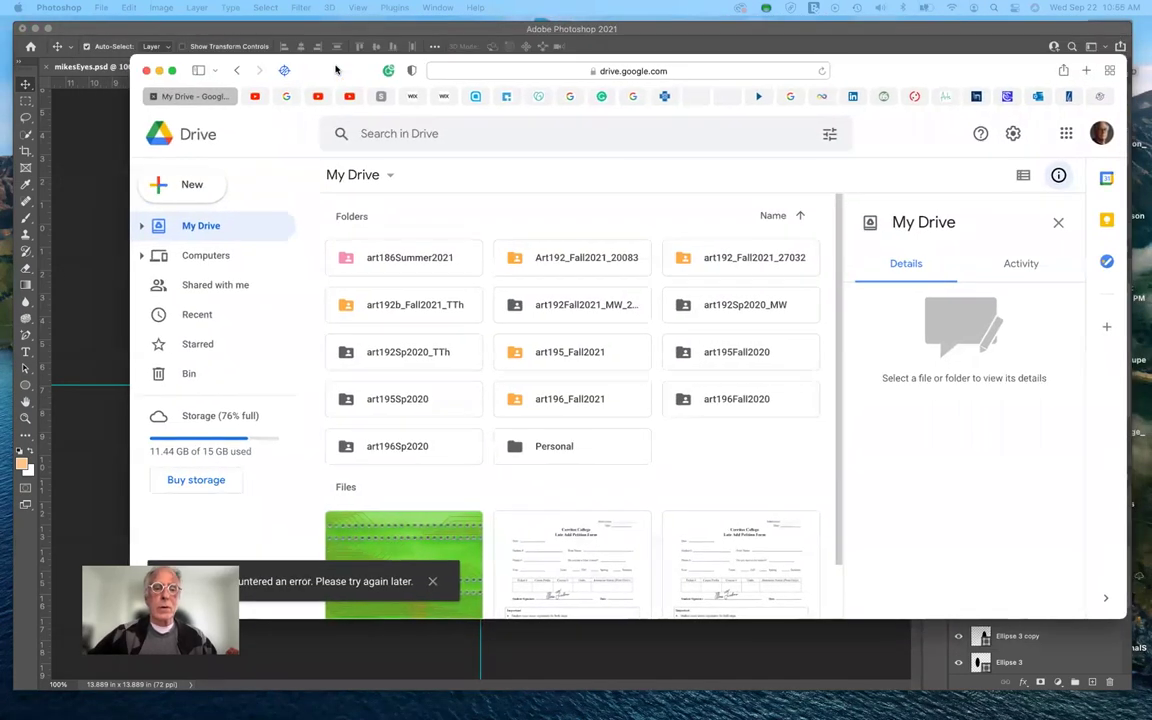
- Switch to Google Drive in Safari and open the mikesEyes folder under art195_Fall2021 > ancillaryFiles
click(336, 70)
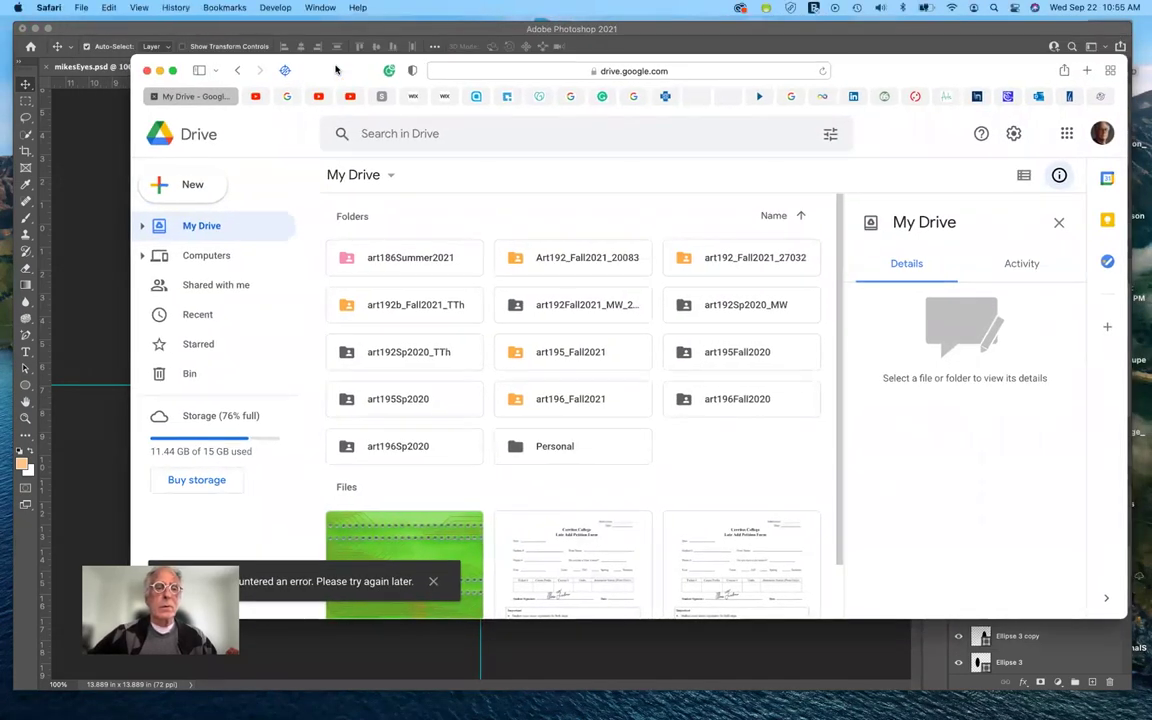
double_click(516, 353)
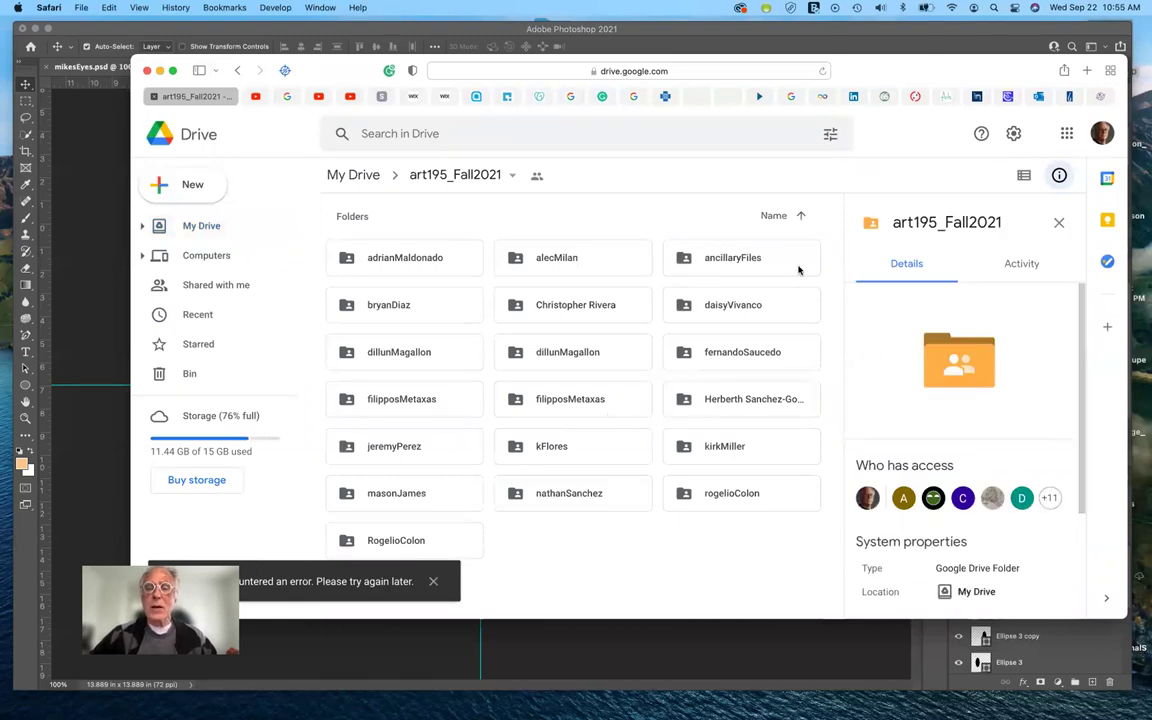
click(685, 258)
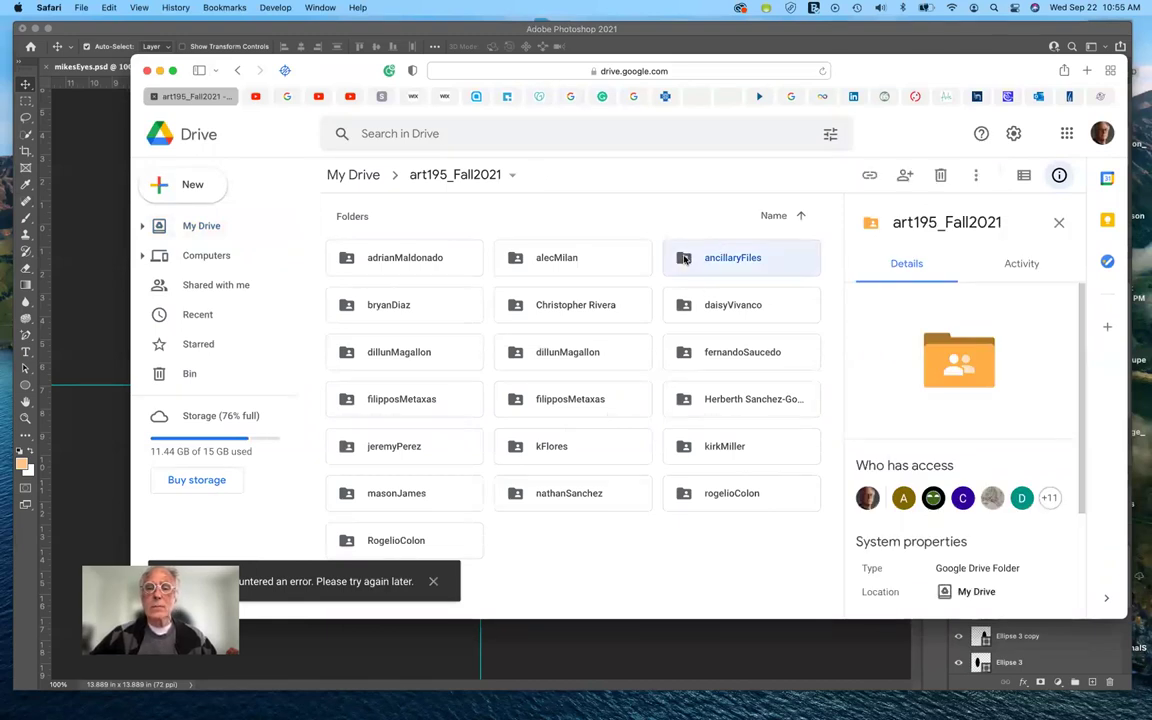
double_click(686, 260)
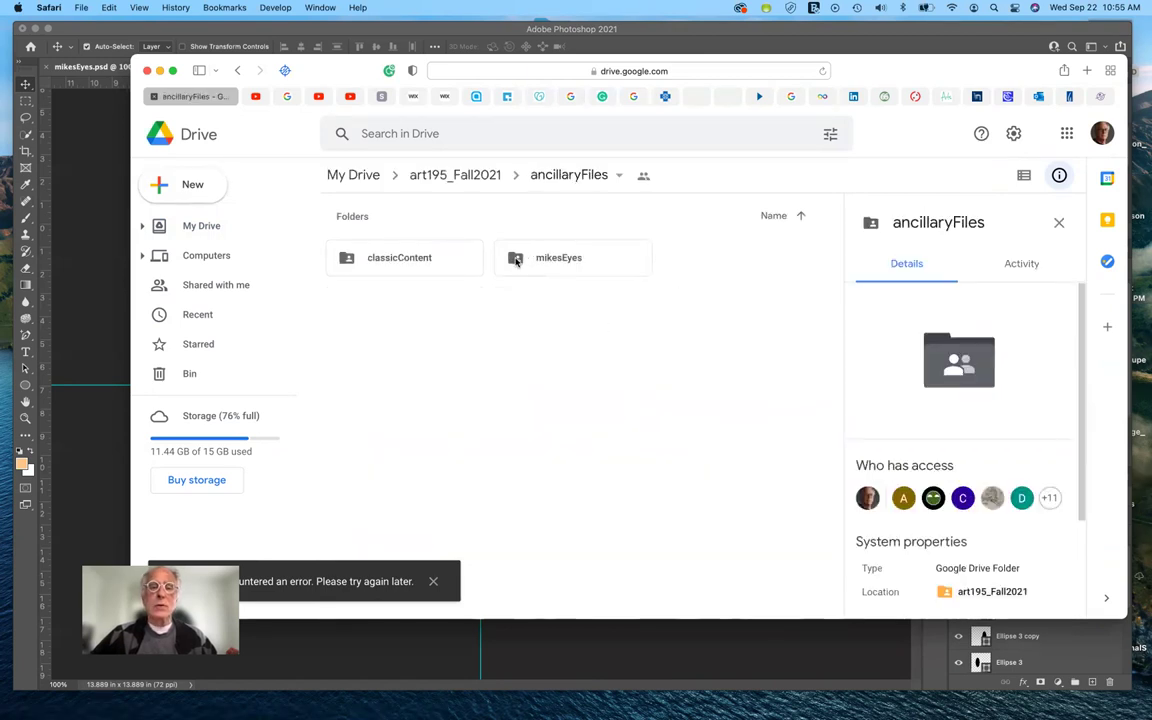
double_click(513, 259)
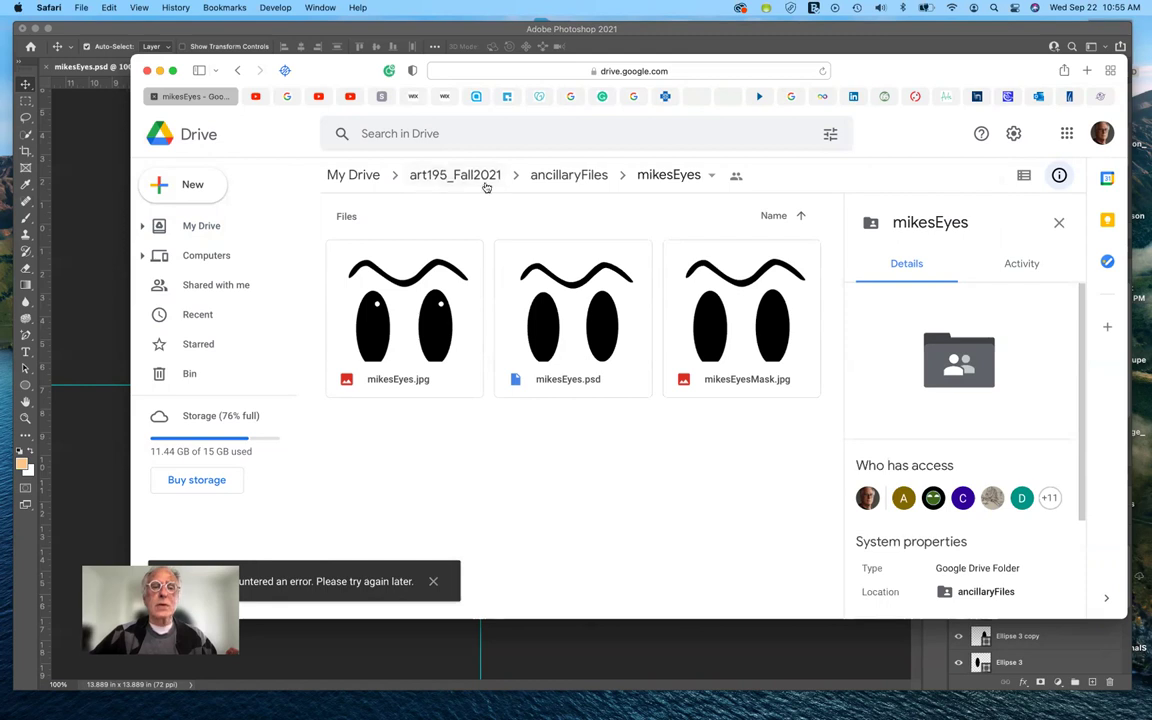
- Return to ancillaryFiles and open the Images folder under classicContent > classicContent > Classic Content
click(563, 176)
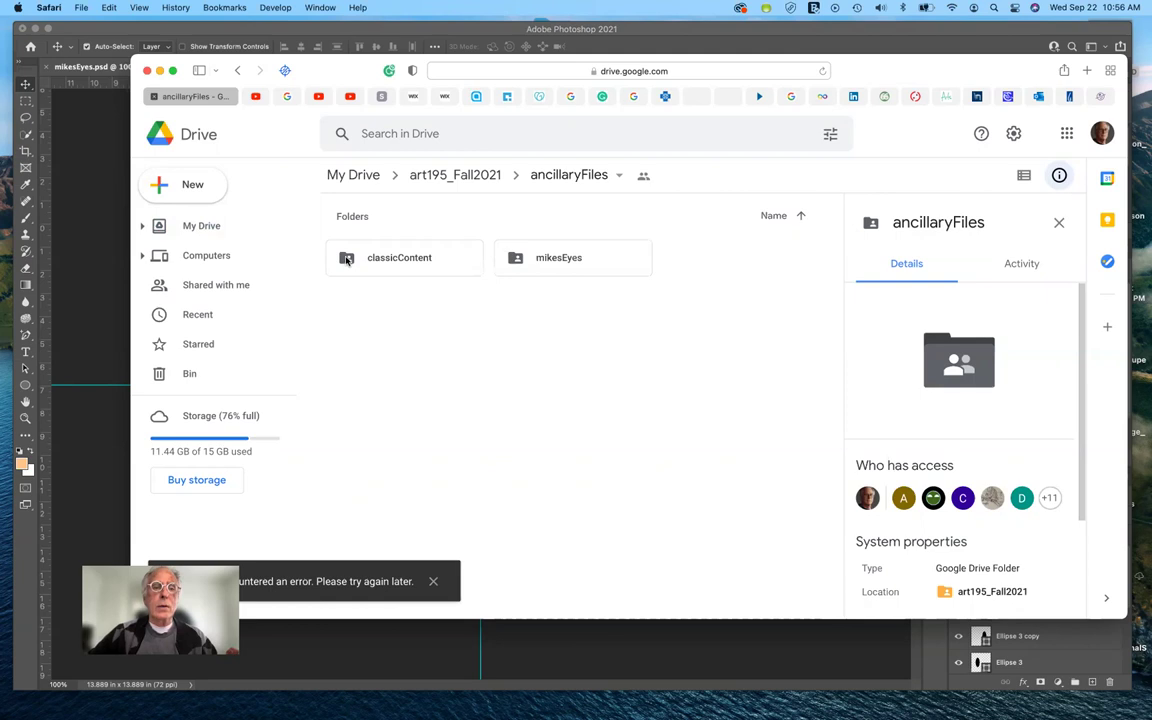
double_click(347, 259)
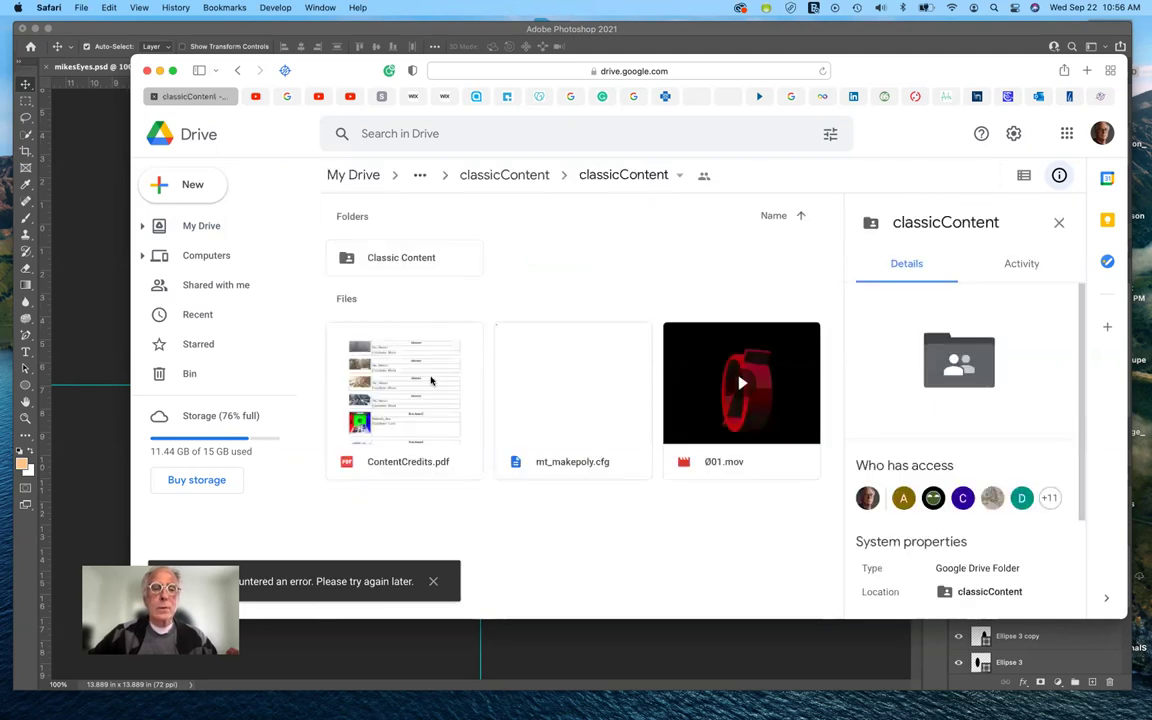
double_click(348, 259)
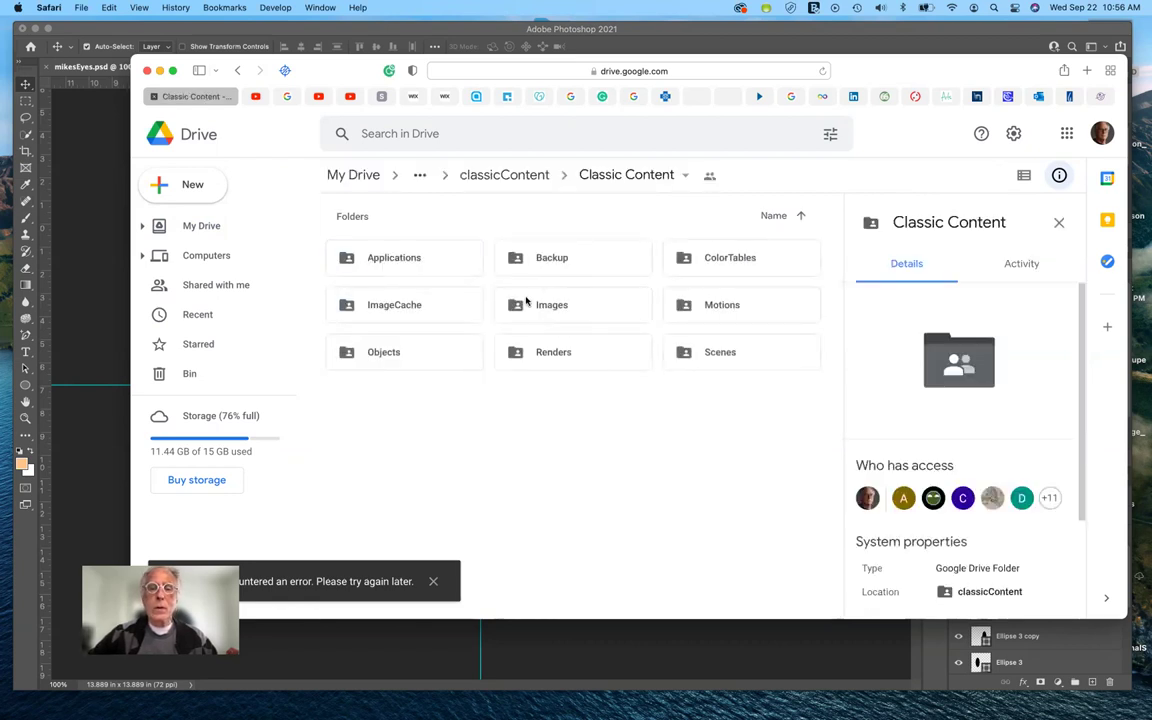
click(519, 310)
double_click(519, 311)
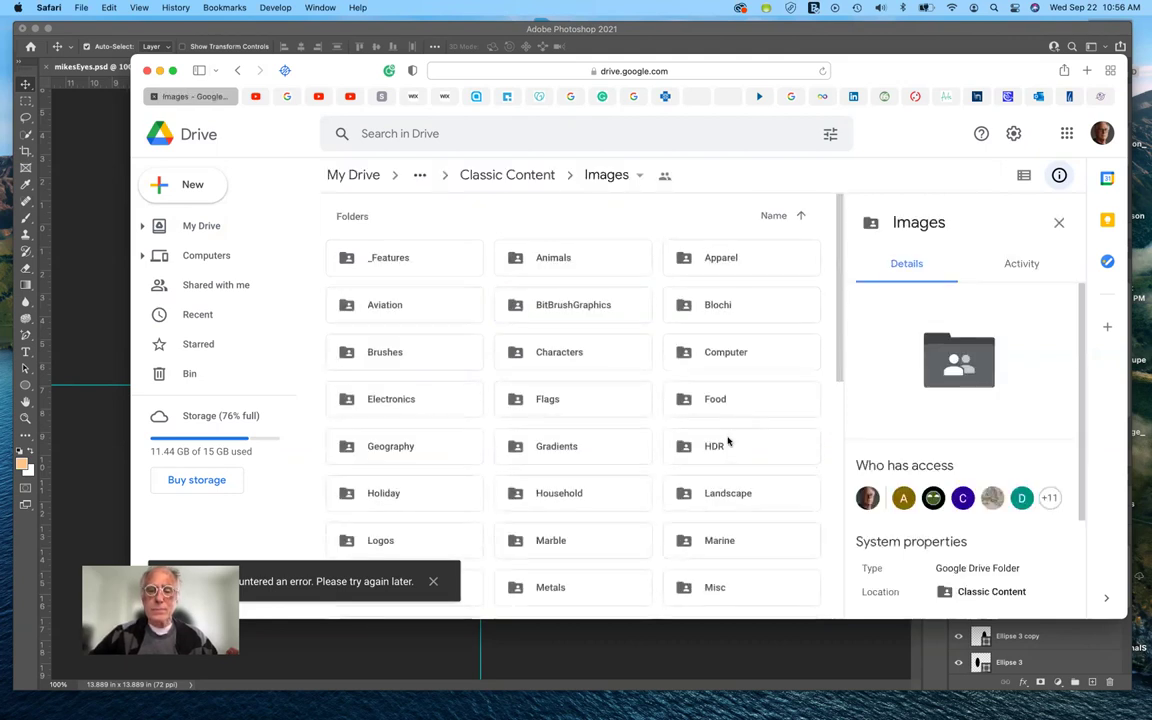
- Look through the subfolders of the Images folder and dismiss the error notification
scroll(420, 560, down, 5)
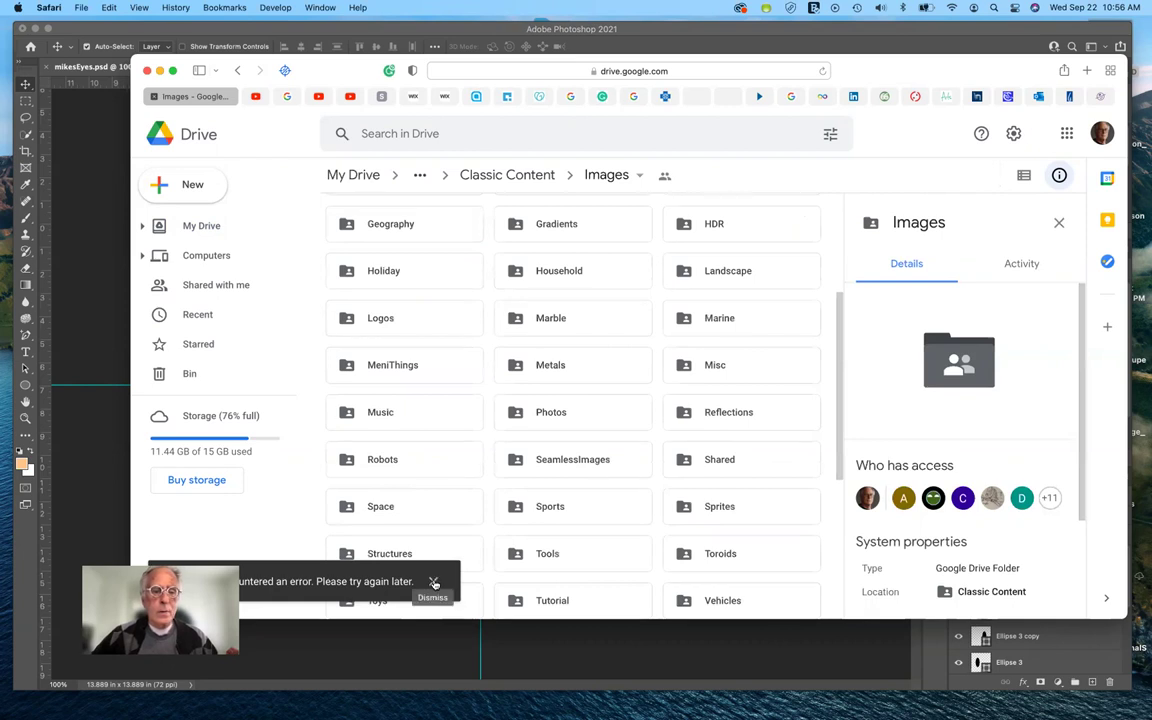
click(434, 582)
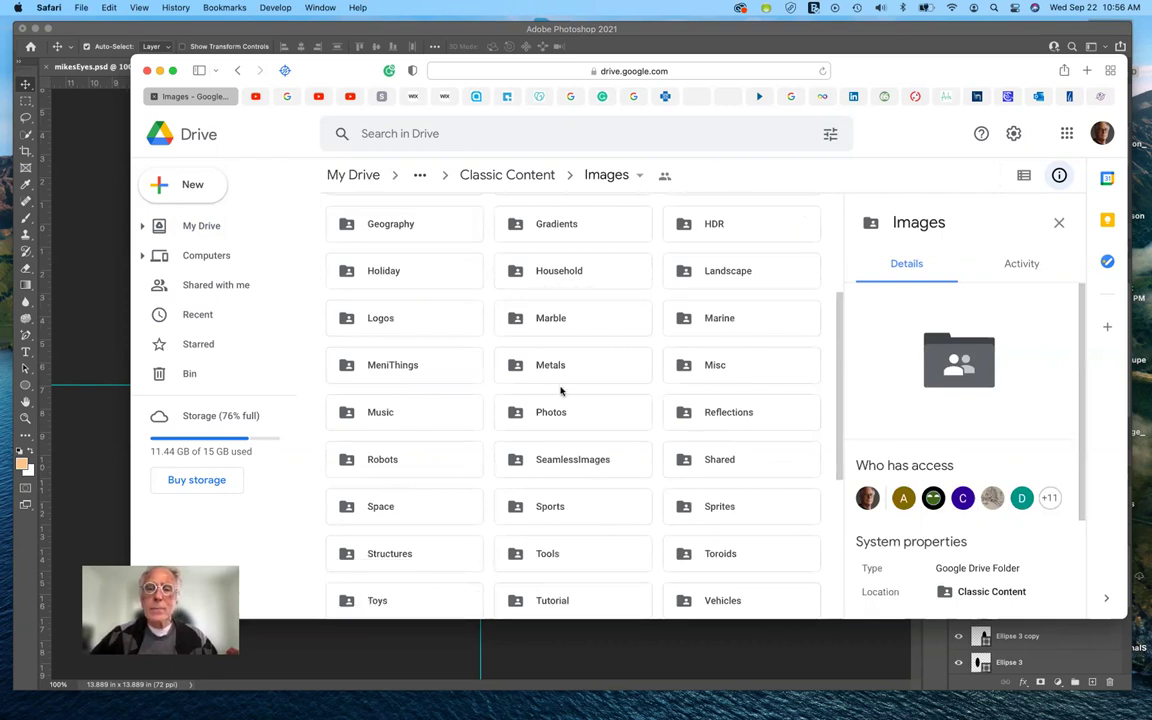
scroll(579, 432, down, 3)
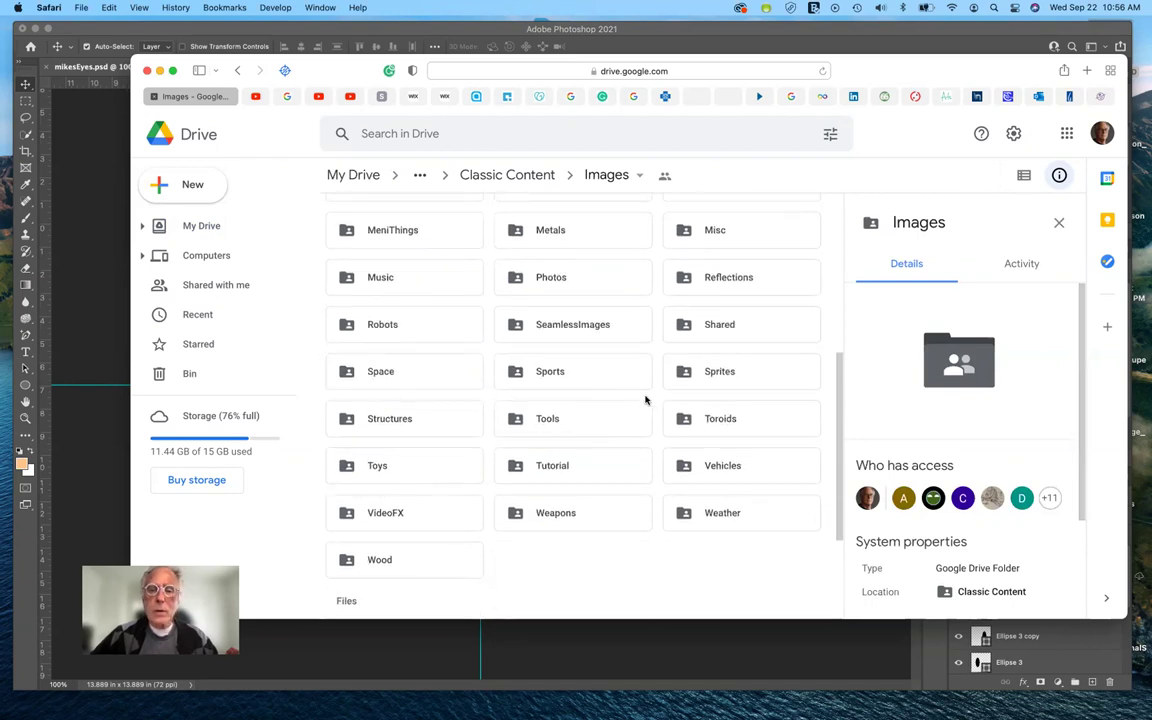
scroll(590, 438, up, 1)
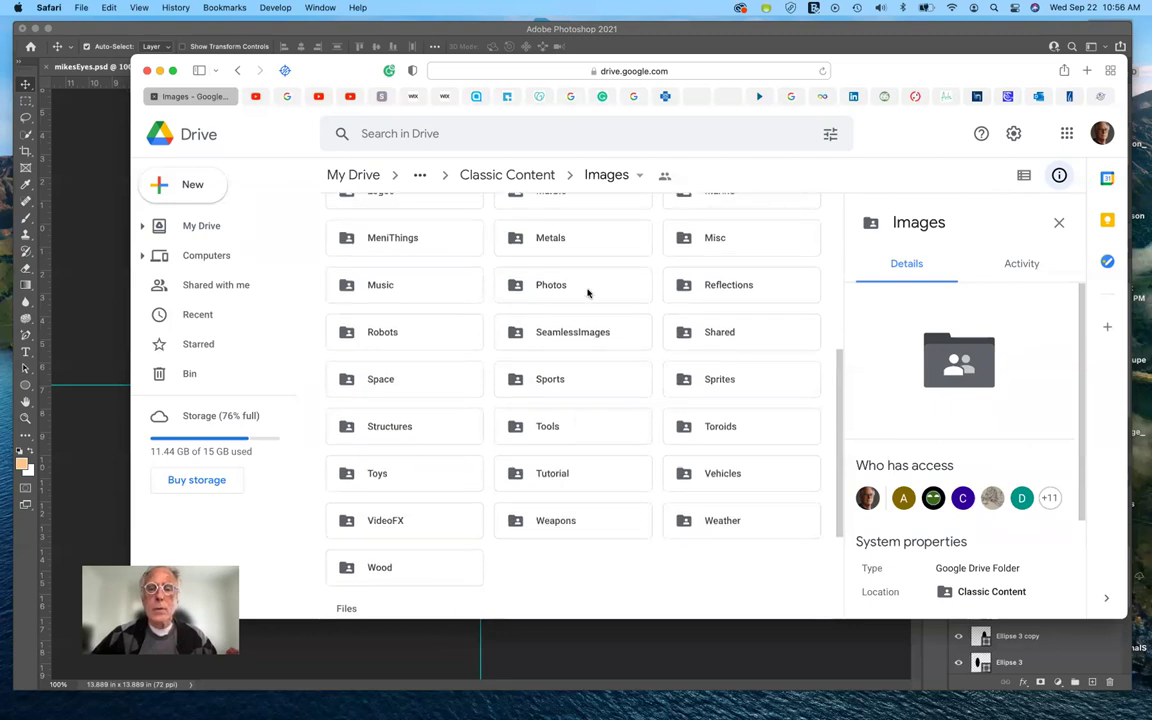
- Open the Photos subfolder, look through its image files, and minimise the browser to return to Photoshop
click(516, 286)
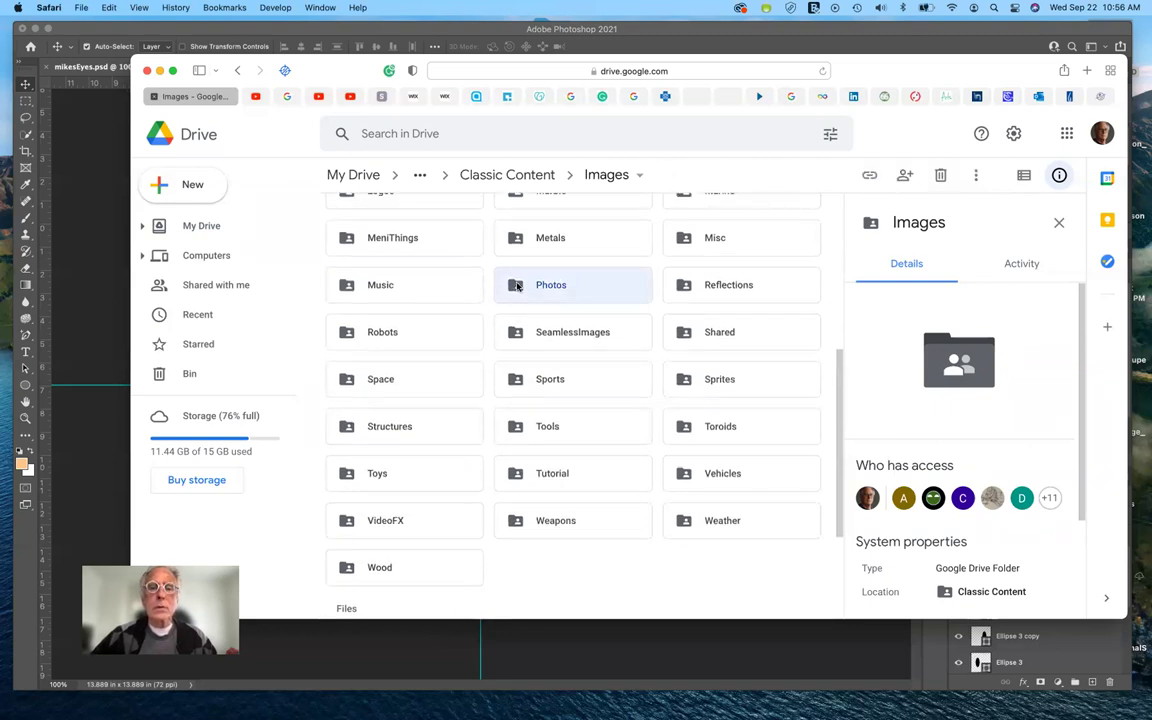
double_click(516, 286)
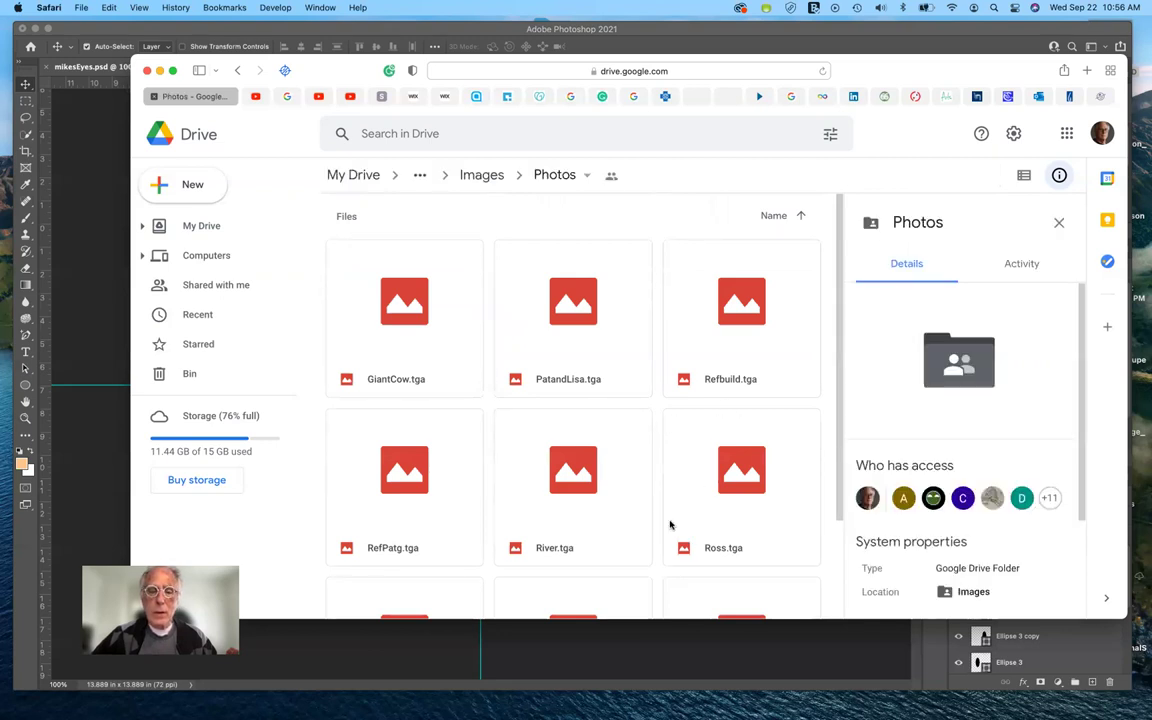
scroll(576, 492, down, 3)
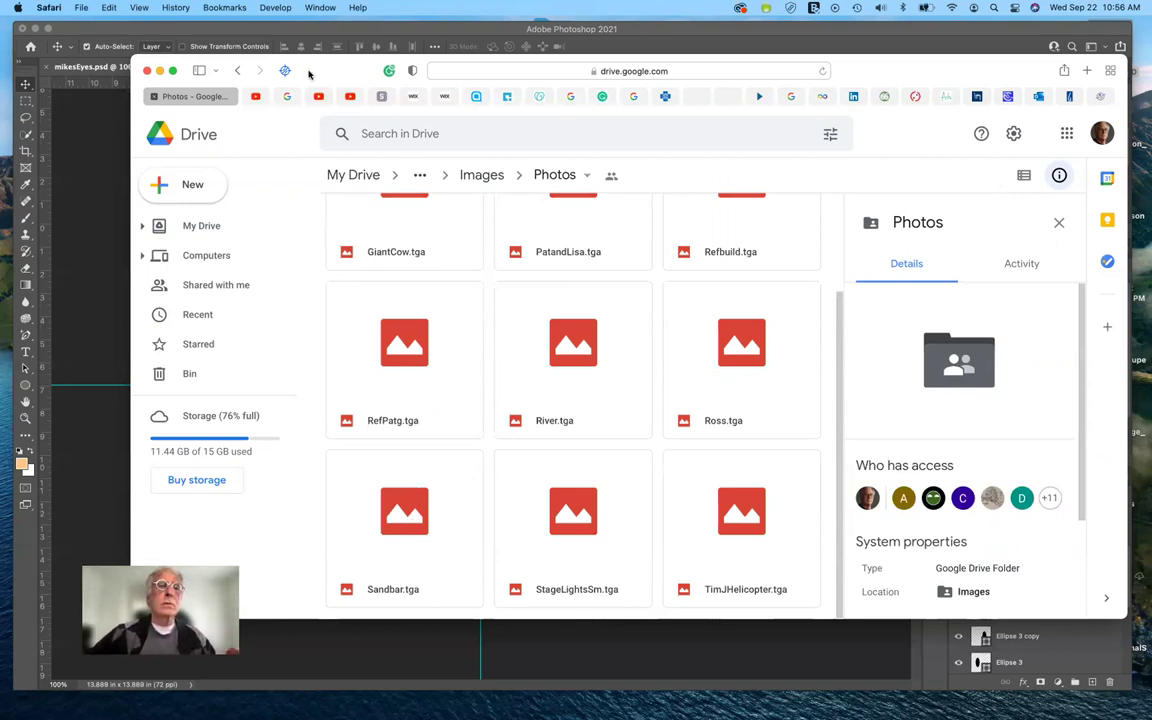
key(super+m)
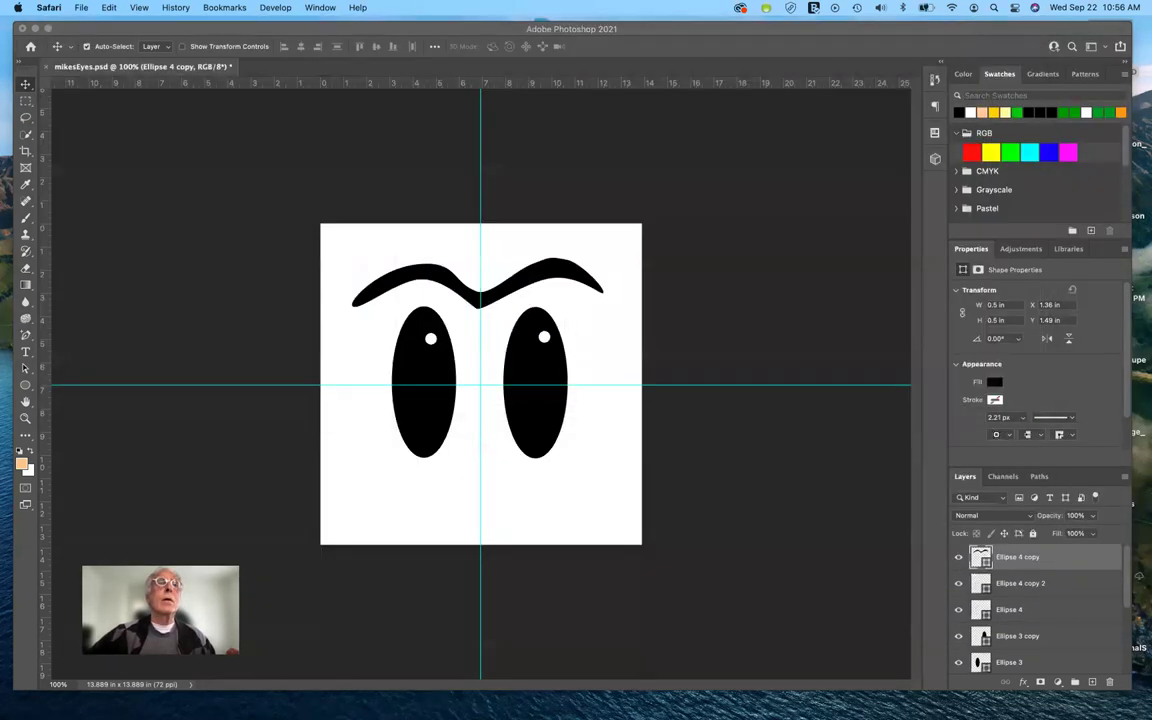